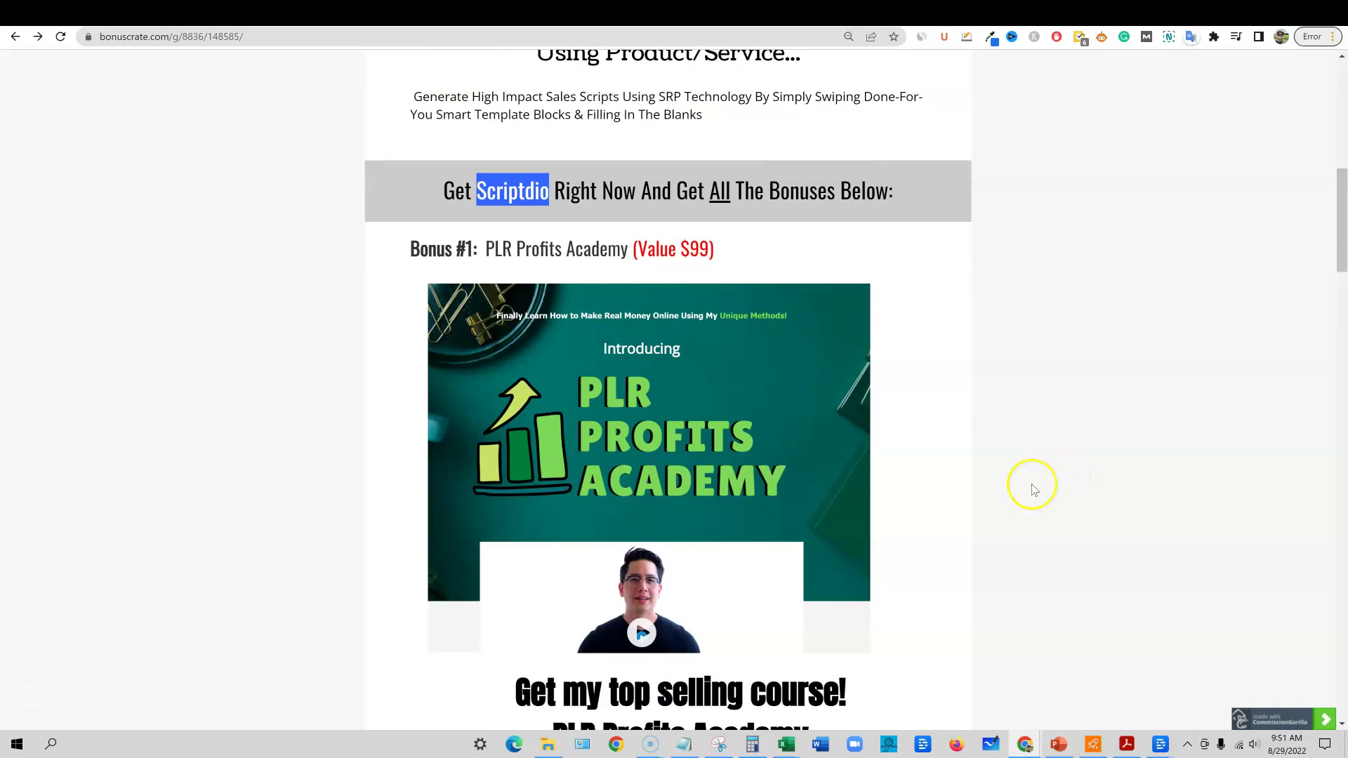
{"action": "scroll", "coordinate": [948, 457], "scroll_direction": "up", "scroll_amount": 1}
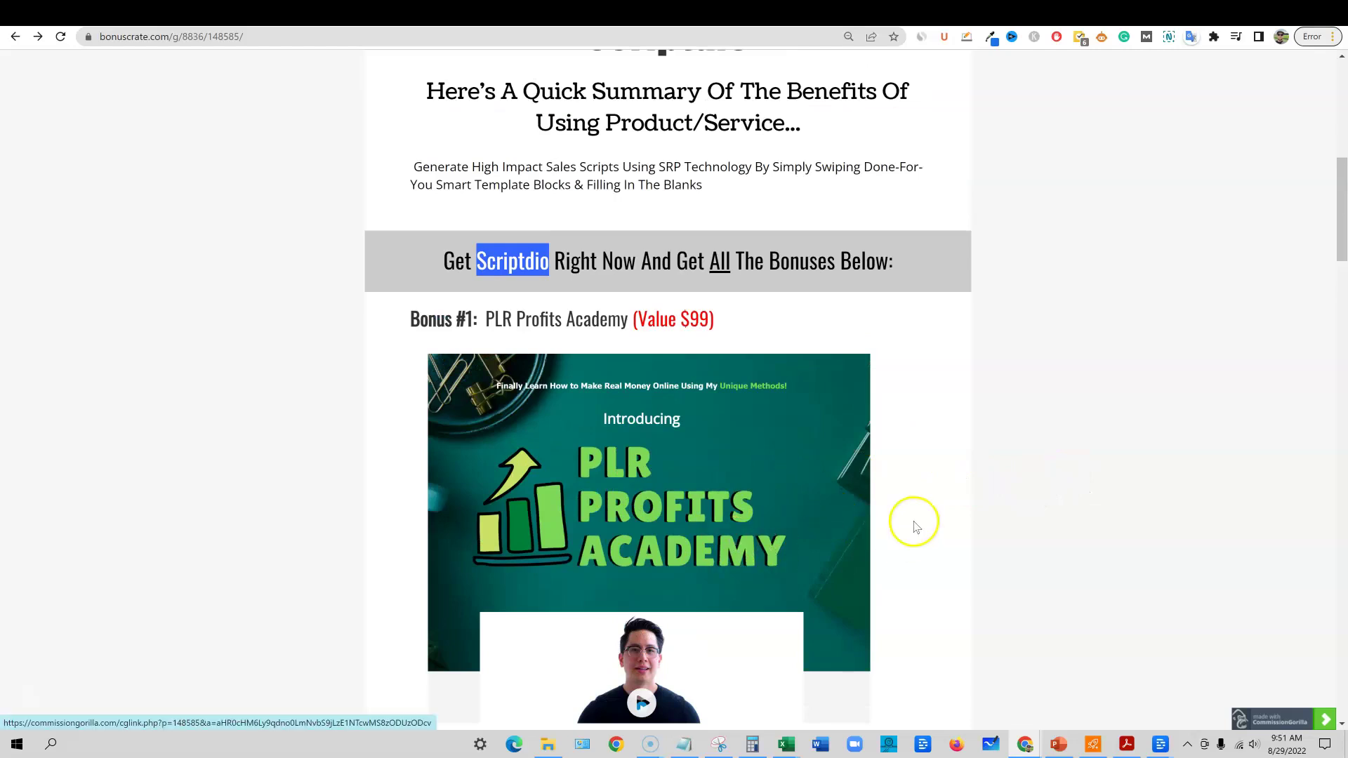
{"action": "scroll", "coordinate": [906, 523], "scroll_direction": "down", "scroll_amount": 3}
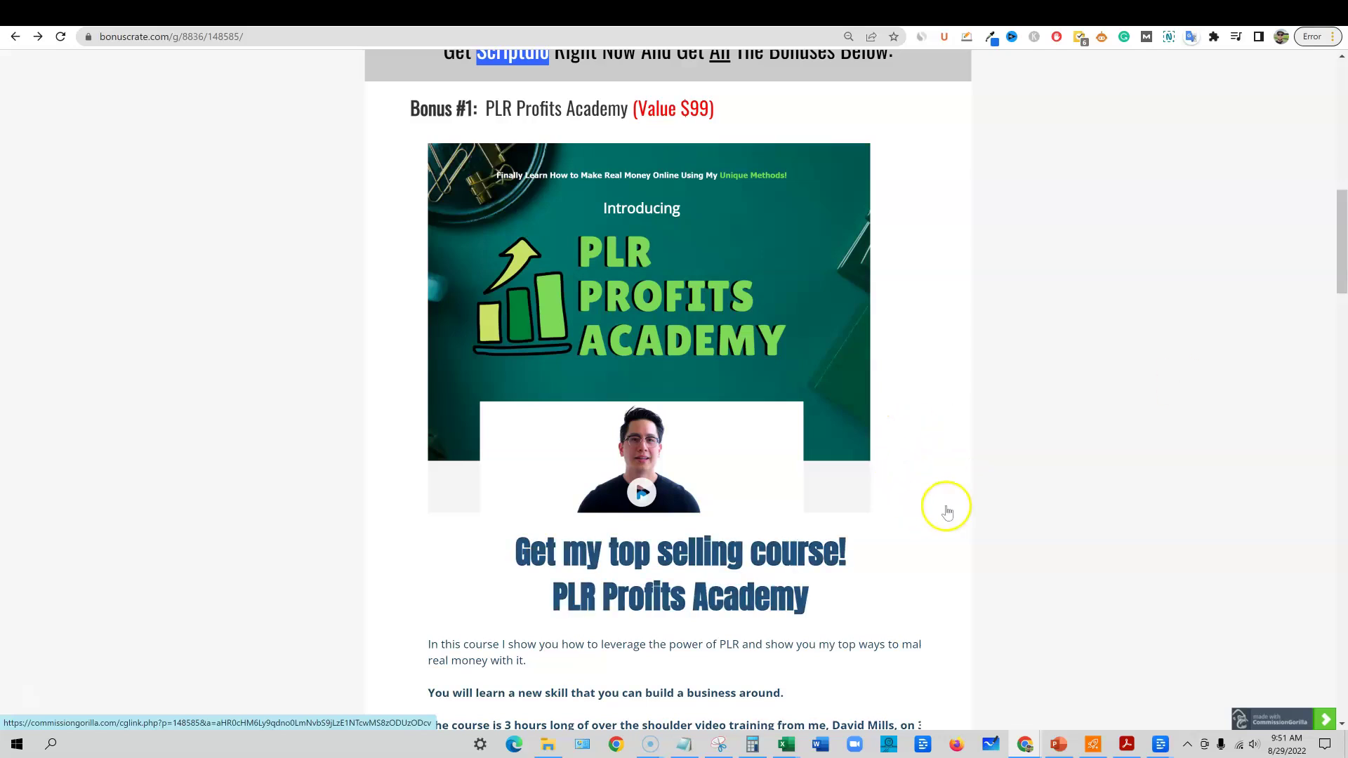
{"action": "scroll", "coordinate": [873, 583], "scroll_direction": "down", "scroll_amount": 2}
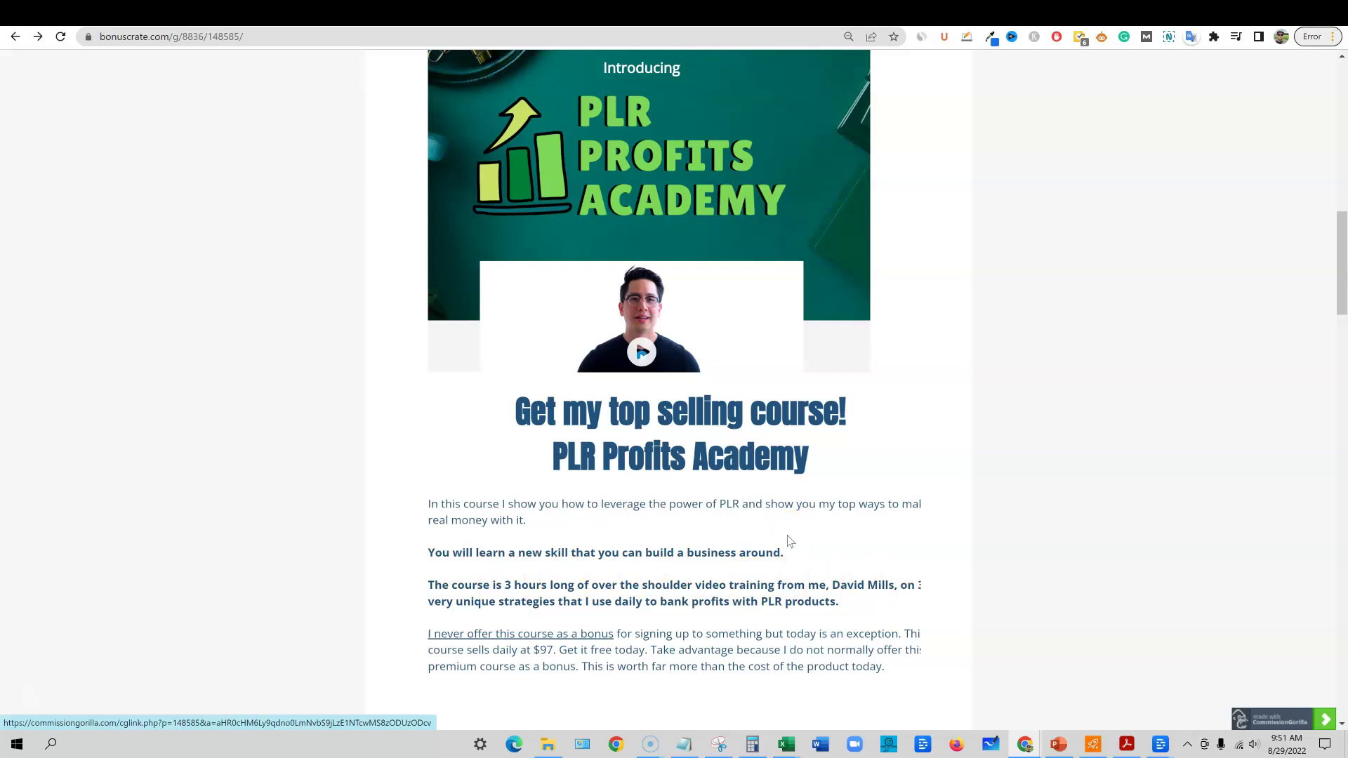
{"action": "scroll", "coordinate": [788, 541], "scroll_direction": "up", "scroll_amount": 1}
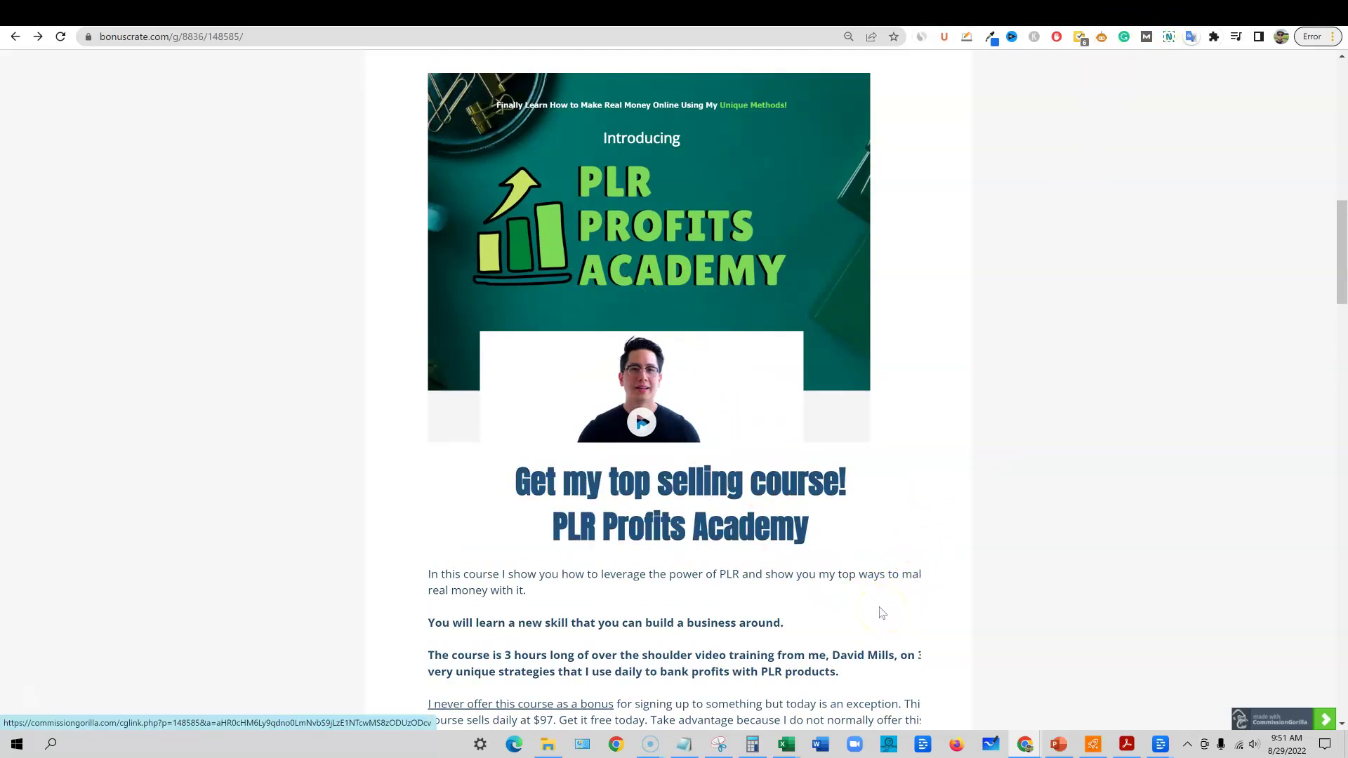
{"action": "scroll", "coordinate": [882, 612], "scroll_direction": "down", "scroll_amount": 3}
{"action": "scroll", "coordinate": [870, 593], "scroll_direction": "up", "scroll_amount": 2}
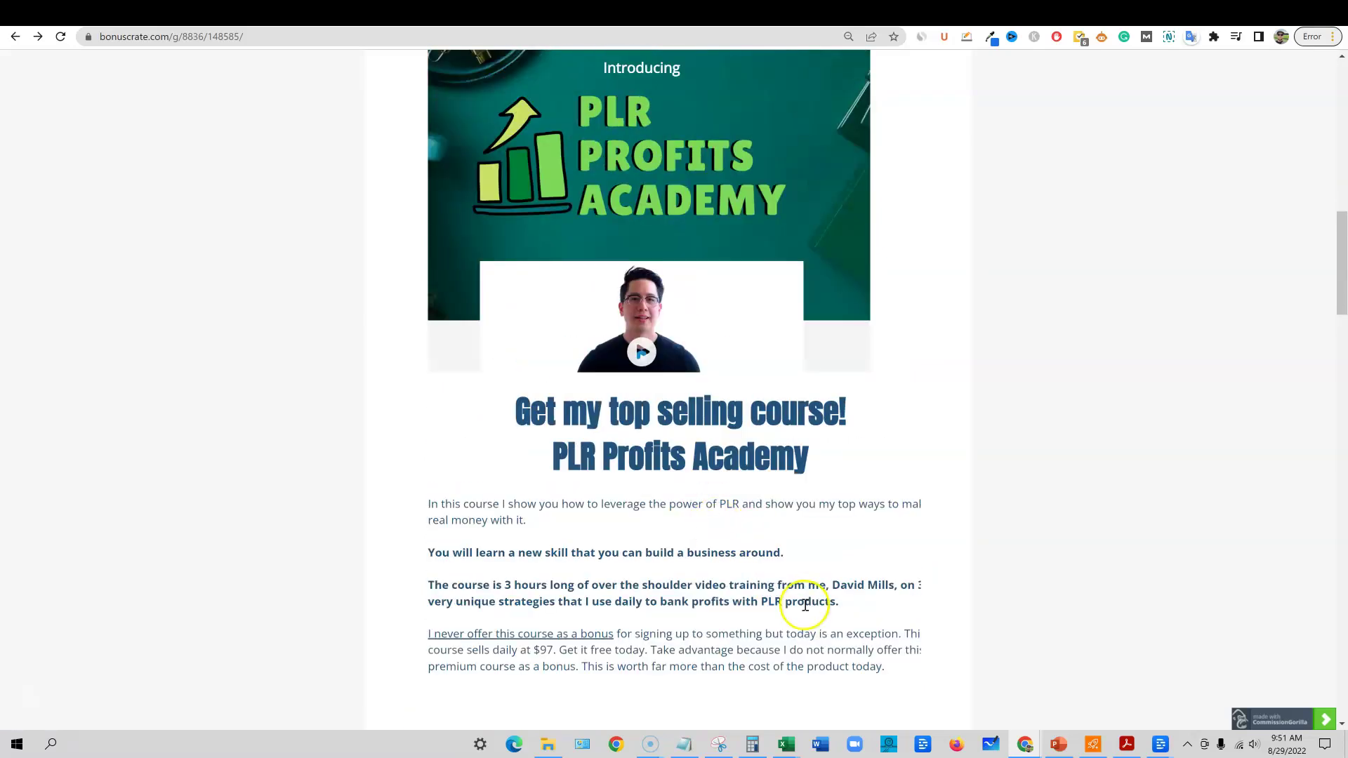
{"action": "scroll", "coordinate": [797, 572], "scroll_direction": "down", "scroll_amount": 3}
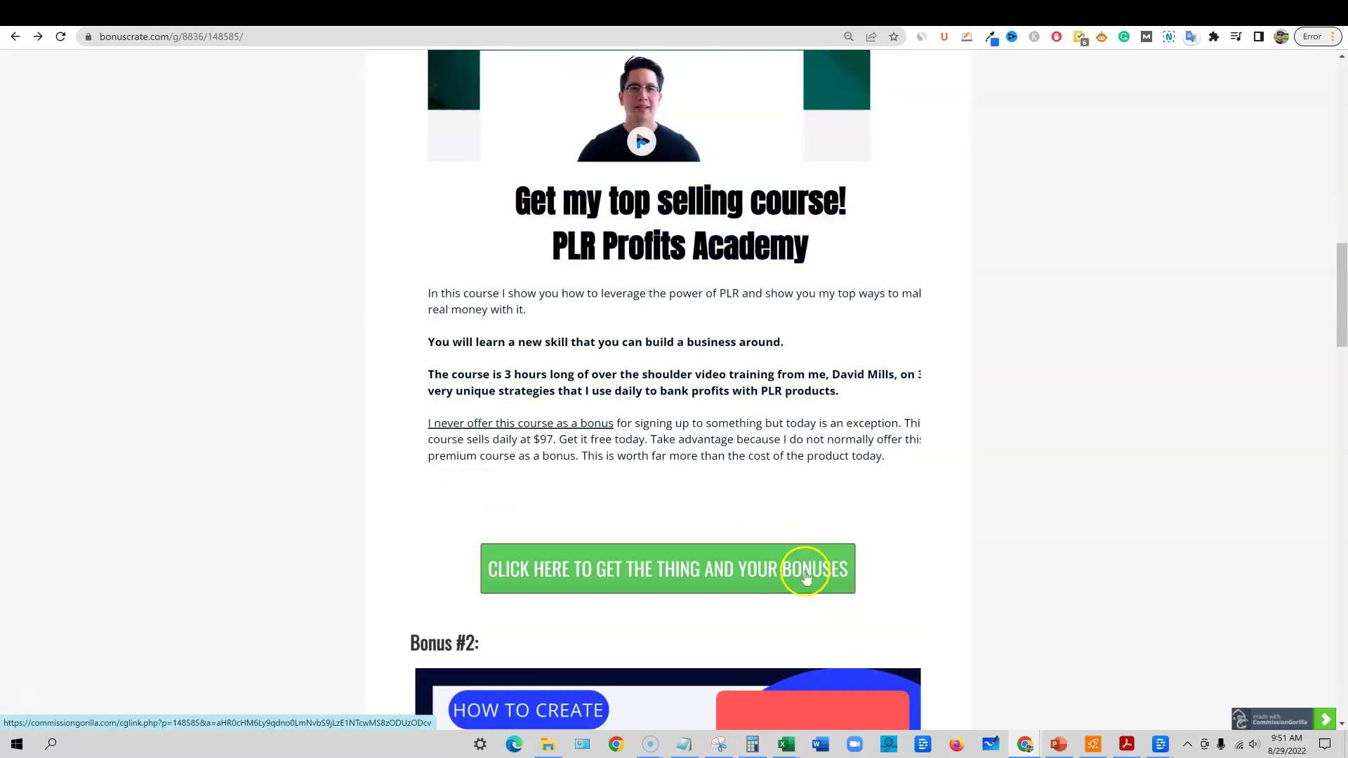
{"action": "scroll", "coordinate": [806, 575], "scroll_direction": "down", "scroll_amount": 6}
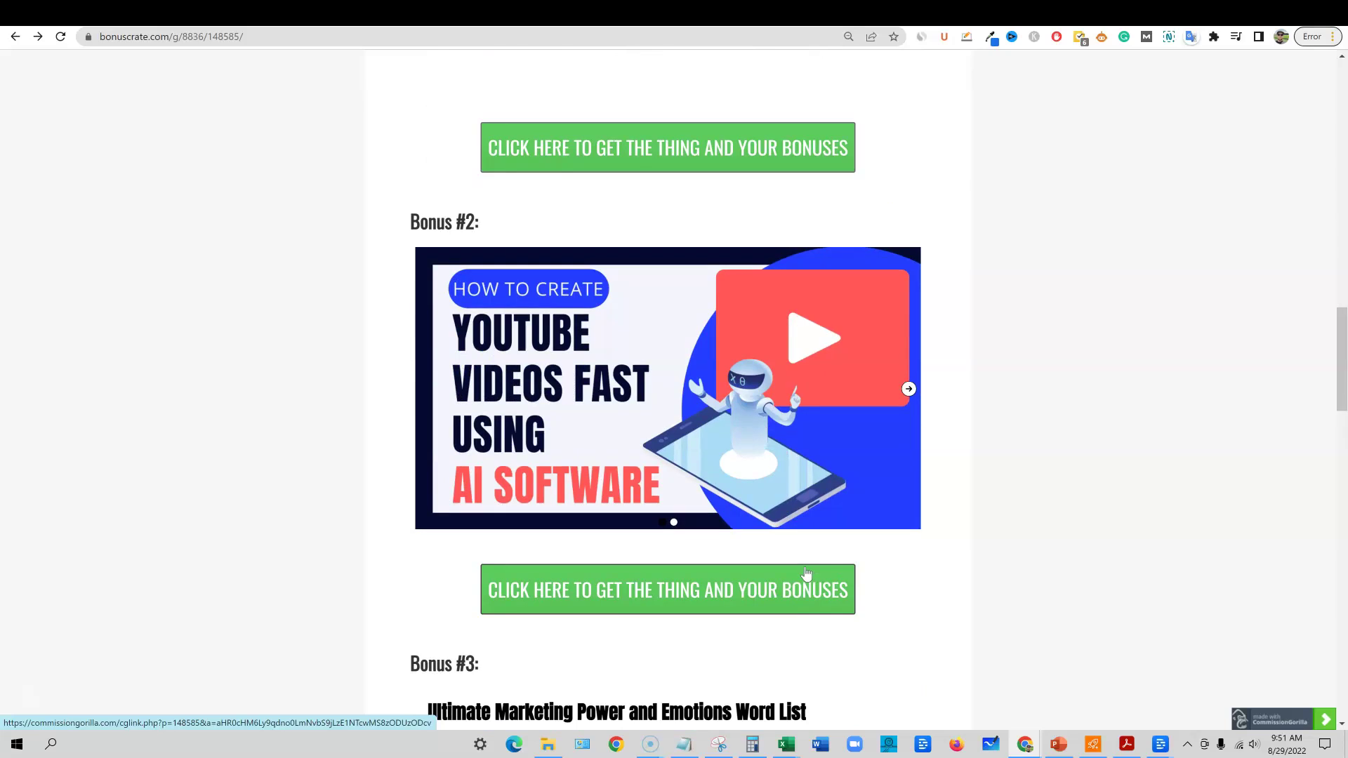
{"action": "scroll", "coordinate": [806, 574], "scroll_direction": "down", "scroll_amount": 1}
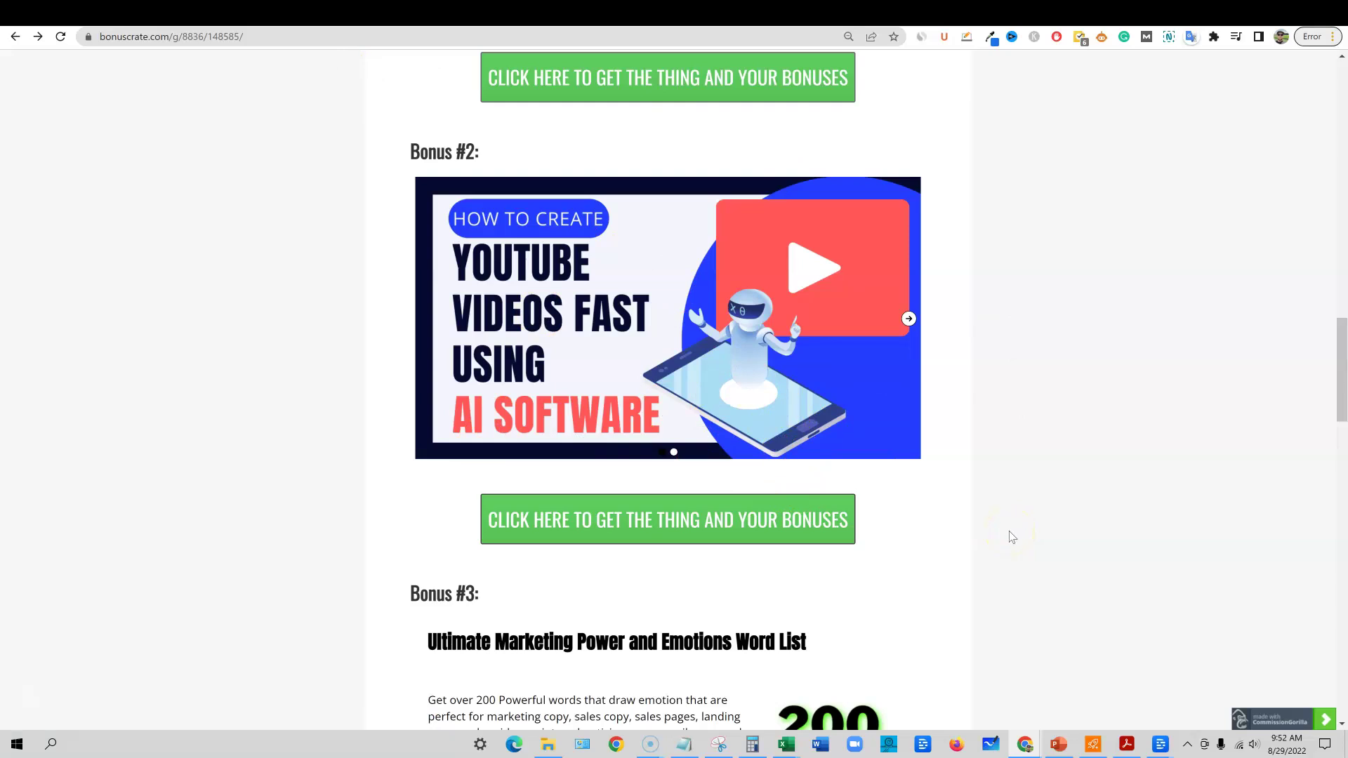
{"action": "scroll", "coordinate": [728, 439], "scroll_direction": "down", "scroll_amount": 6}
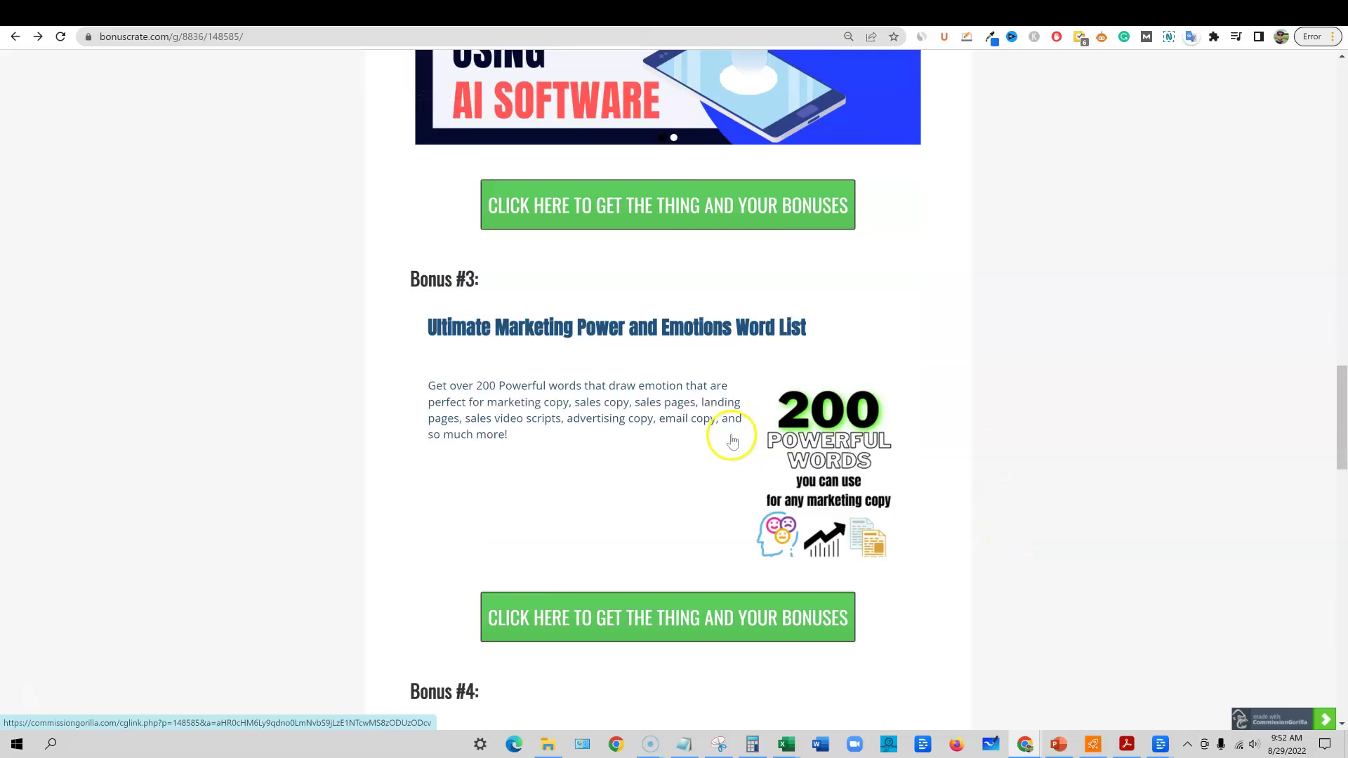
{"action": "scroll", "coordinate": [966, 370], "scroll_direction": "up", "scroll_amount": 1}
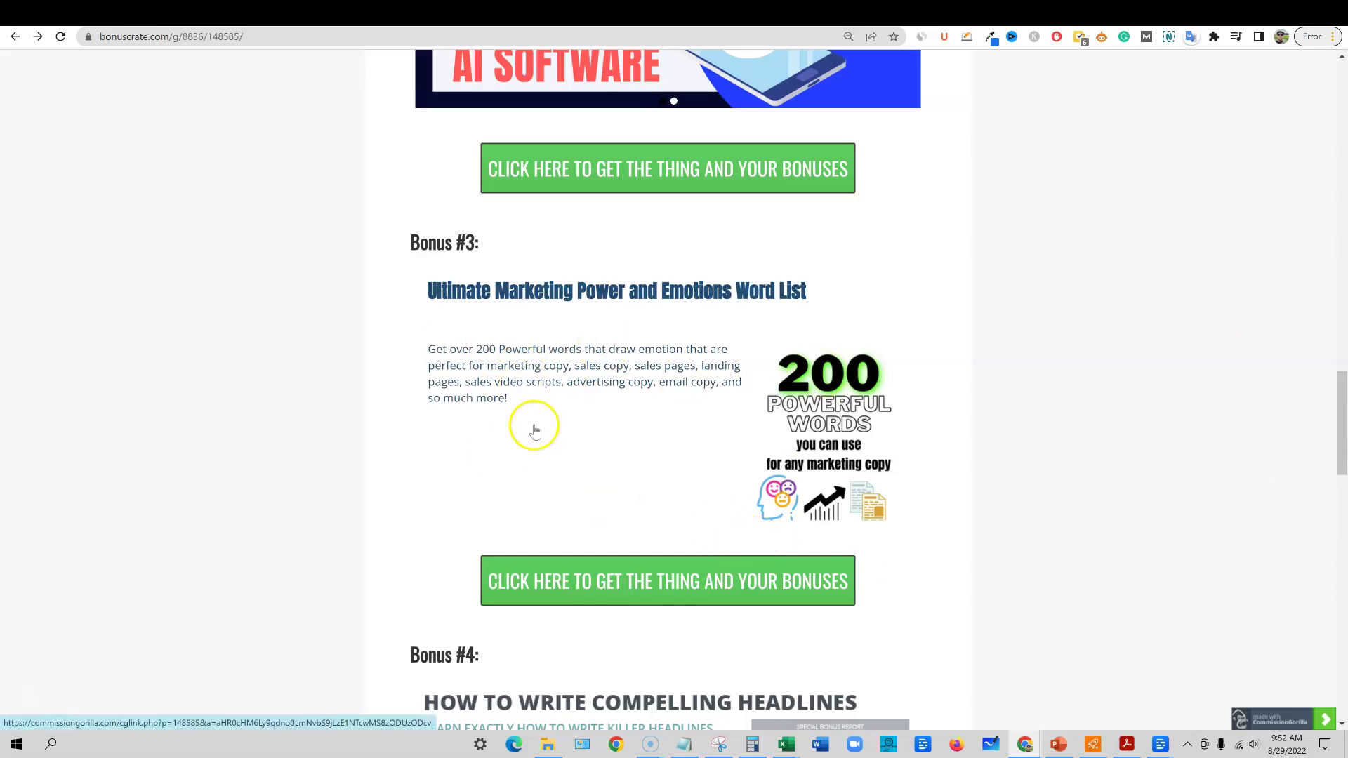
{"action": "left_click", "coordinate": [1124, 14]}
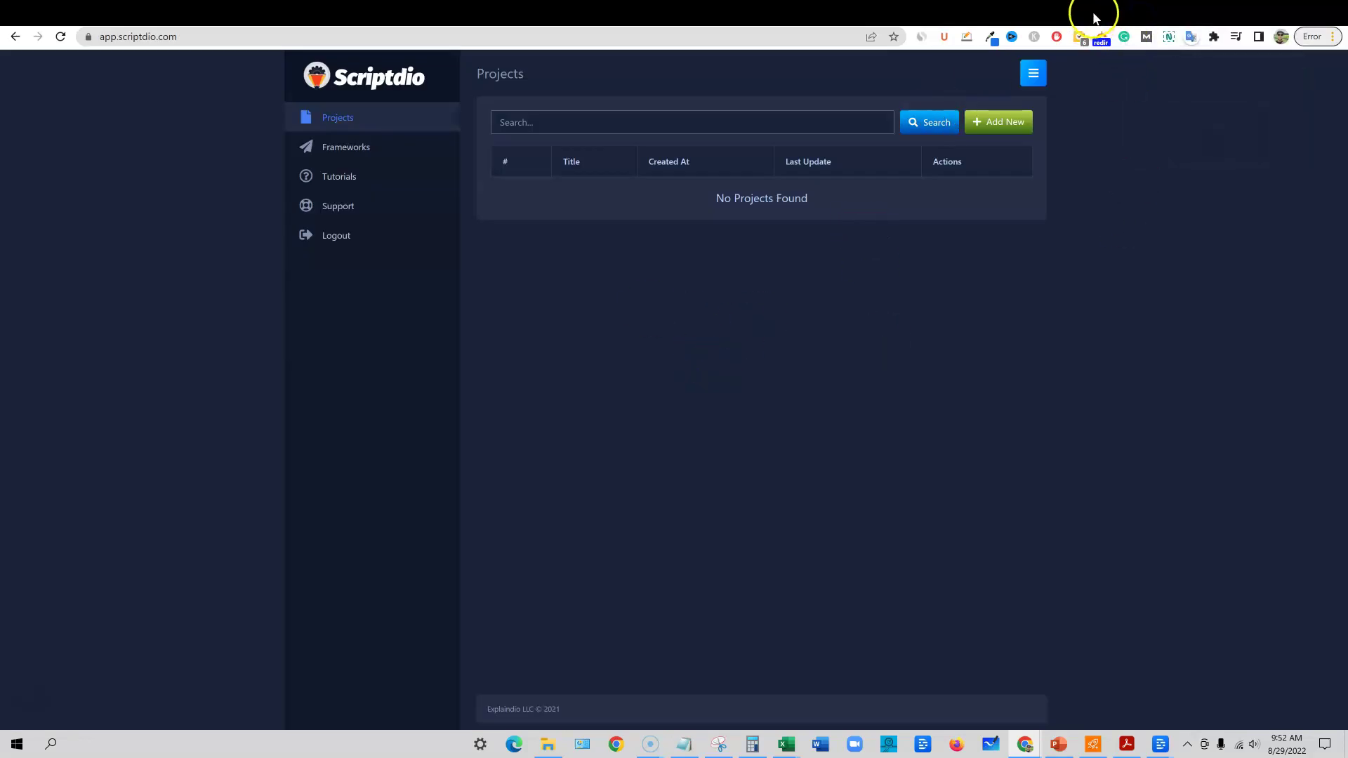
{"action": "mouse_move", "coordinate": [1095, 18]}
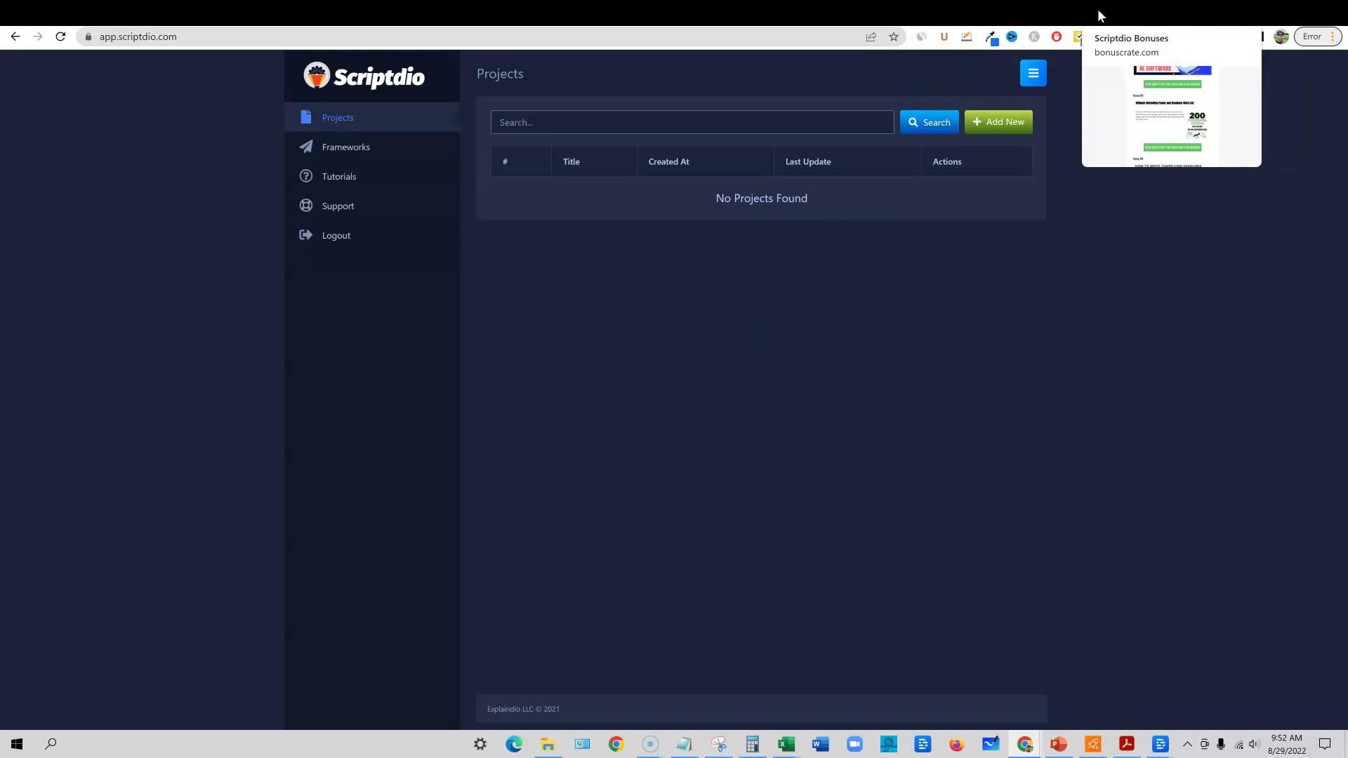
{"action": "left_click", "coordinate": [1097, 18]}
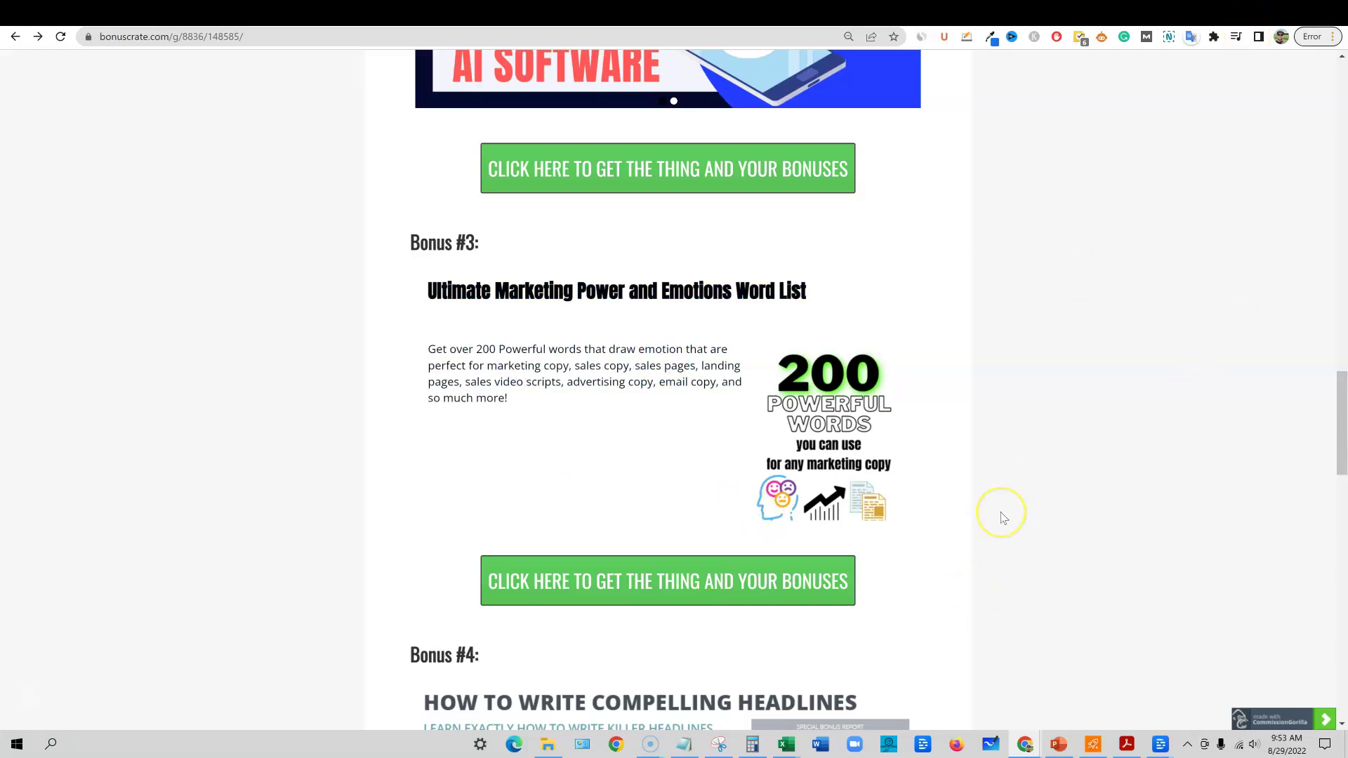
{"action": "scroll", "coordinate": [1002, 519], "scroll_direction": "down", "scroll_amount": 5}
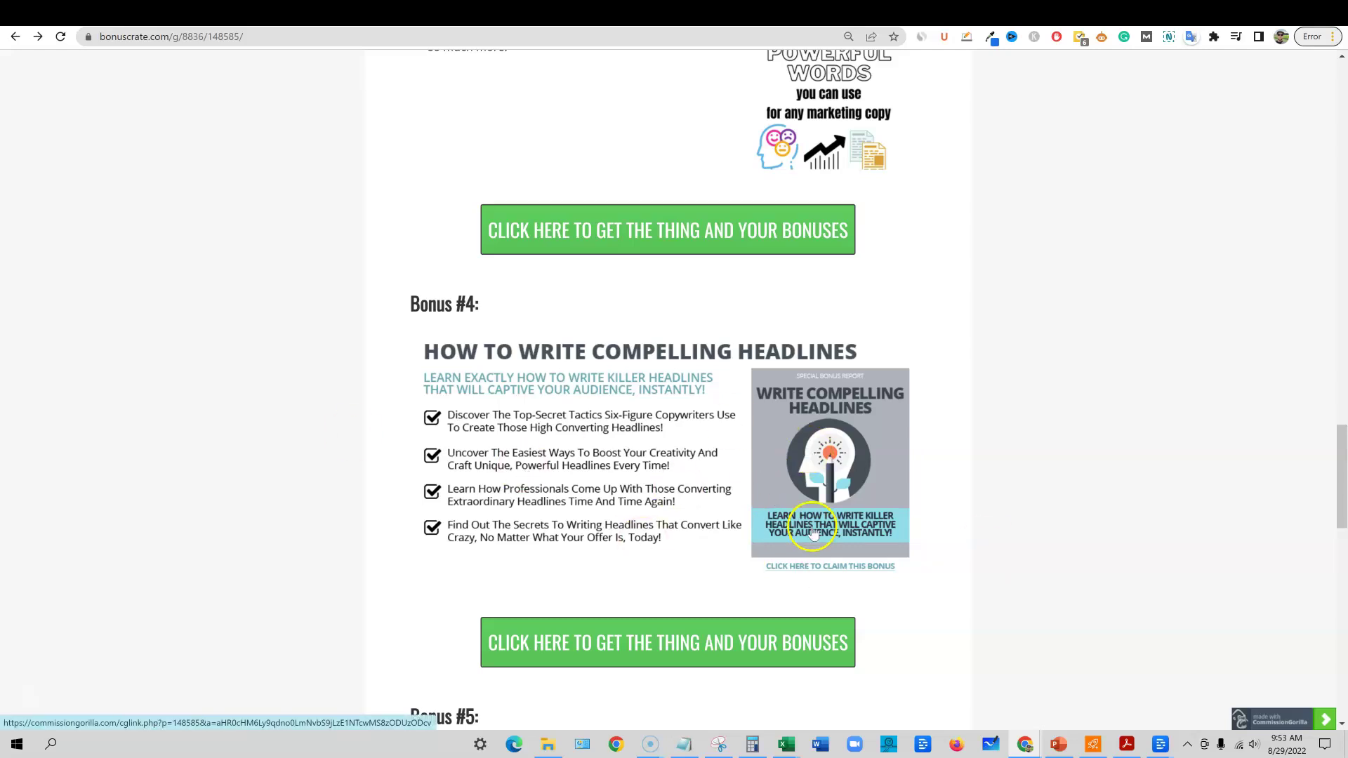
{"action": "scroll", "coordinate": [816, 530], "scroll_direction": "down", "scroll_amount": 6}
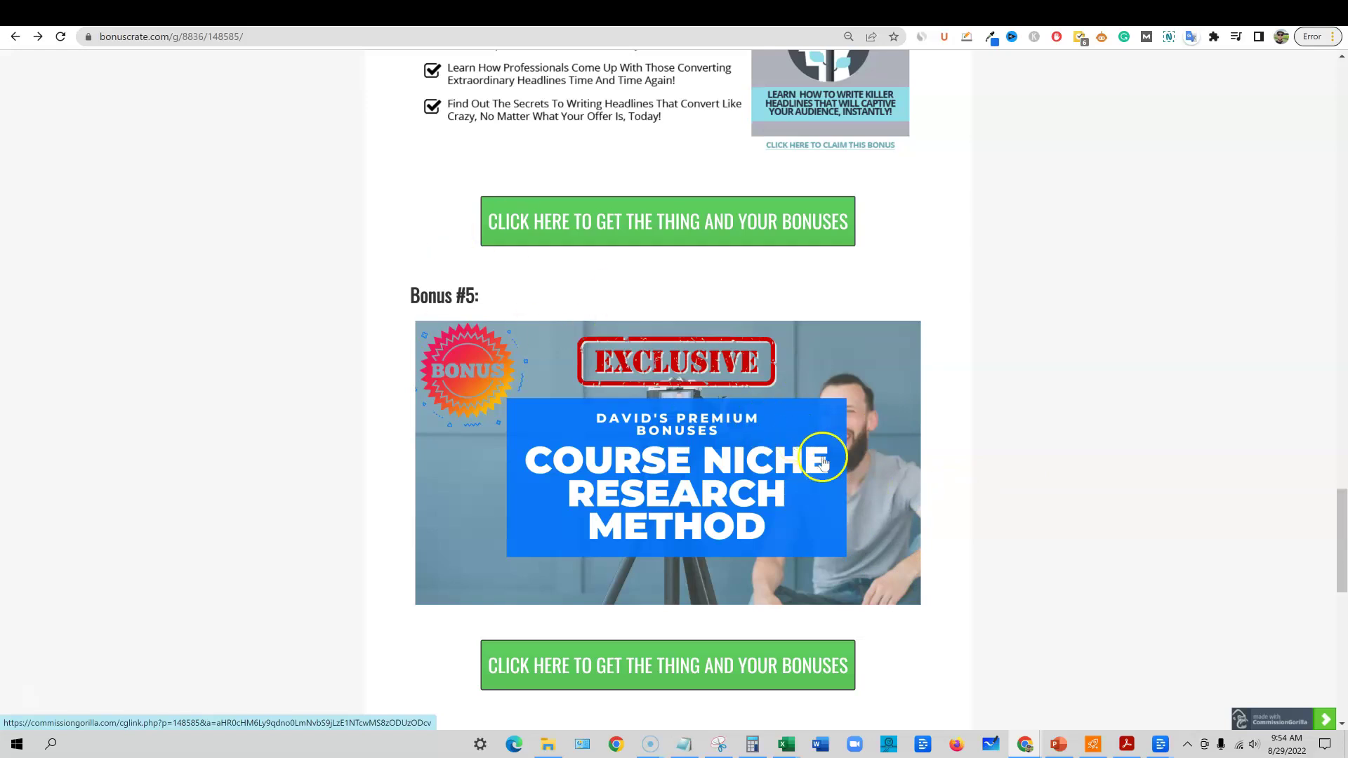
{"action": "scroll", "coordinate": [822, 467], "scroll_direction": "down", "scroll_amount": 3}
{"action": "scroll", "coordinate": [823, 467], "scroll_direction": "down", "scroll_amount": 6}
{"action": "scroll", "coordinate": [864, 460], "scroll_direction": "up", "scroll_amount": 15}
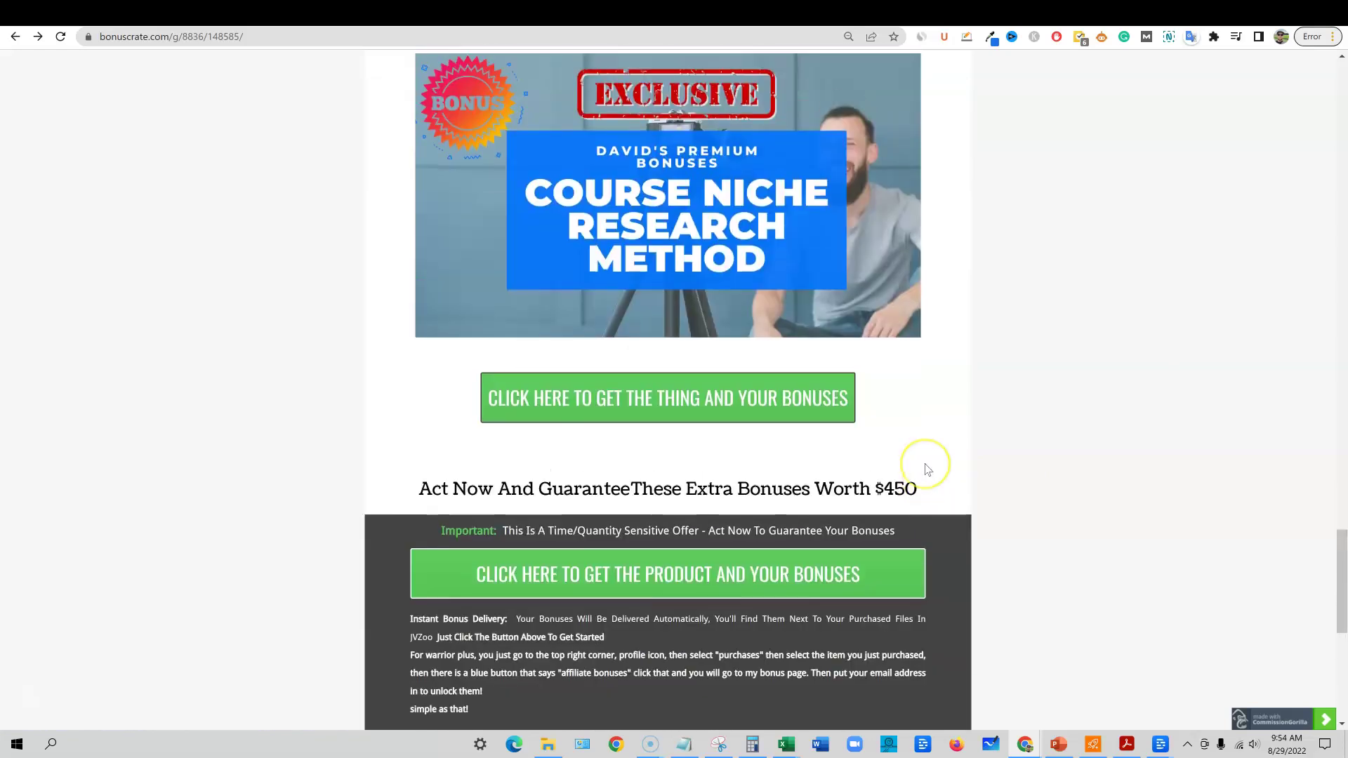
{"action": "scroll", "coordinate": [925, 463], "scroll_direction": "up", "scroll_amount": 20}
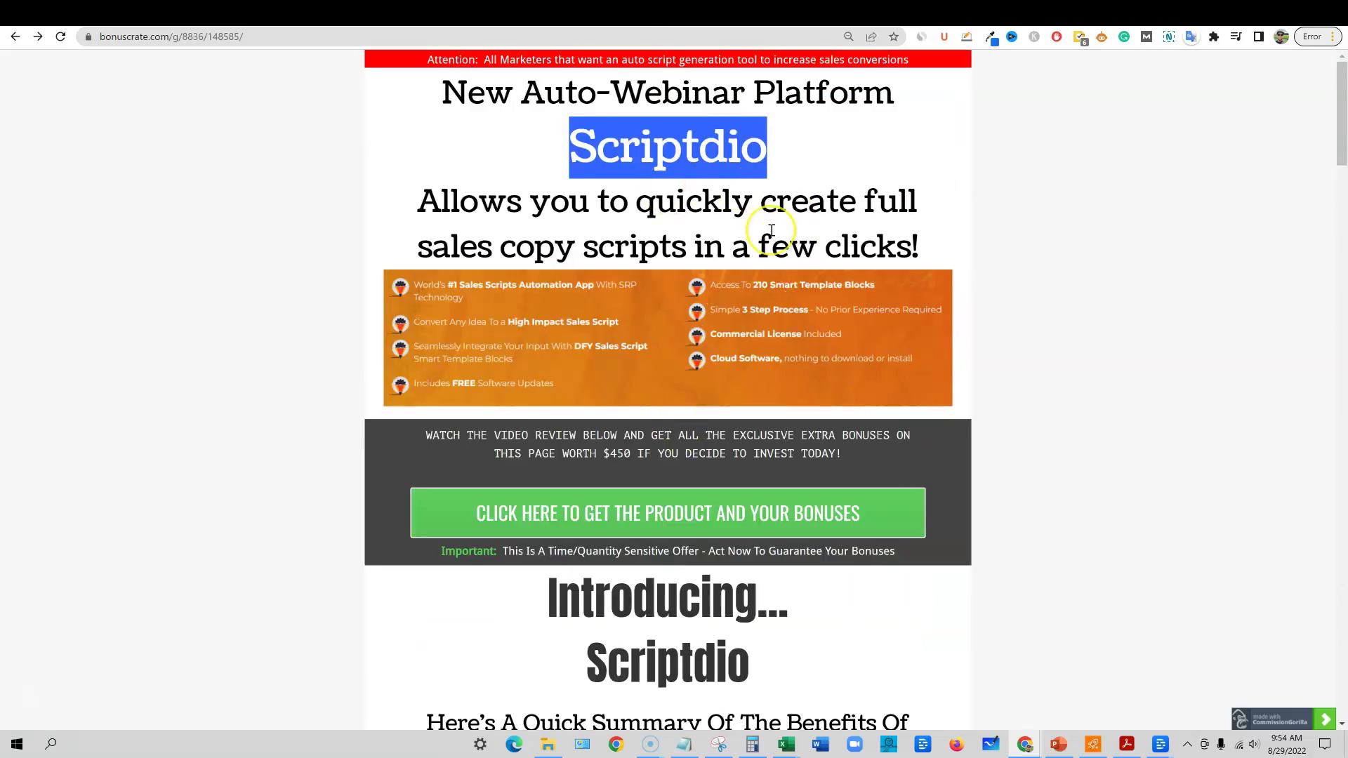
Switch to the Member Area - Scriptdio tab and open the Scriptdio Training tutorials list.
{"action": "left_click", "coordinate": [1119, 14]}
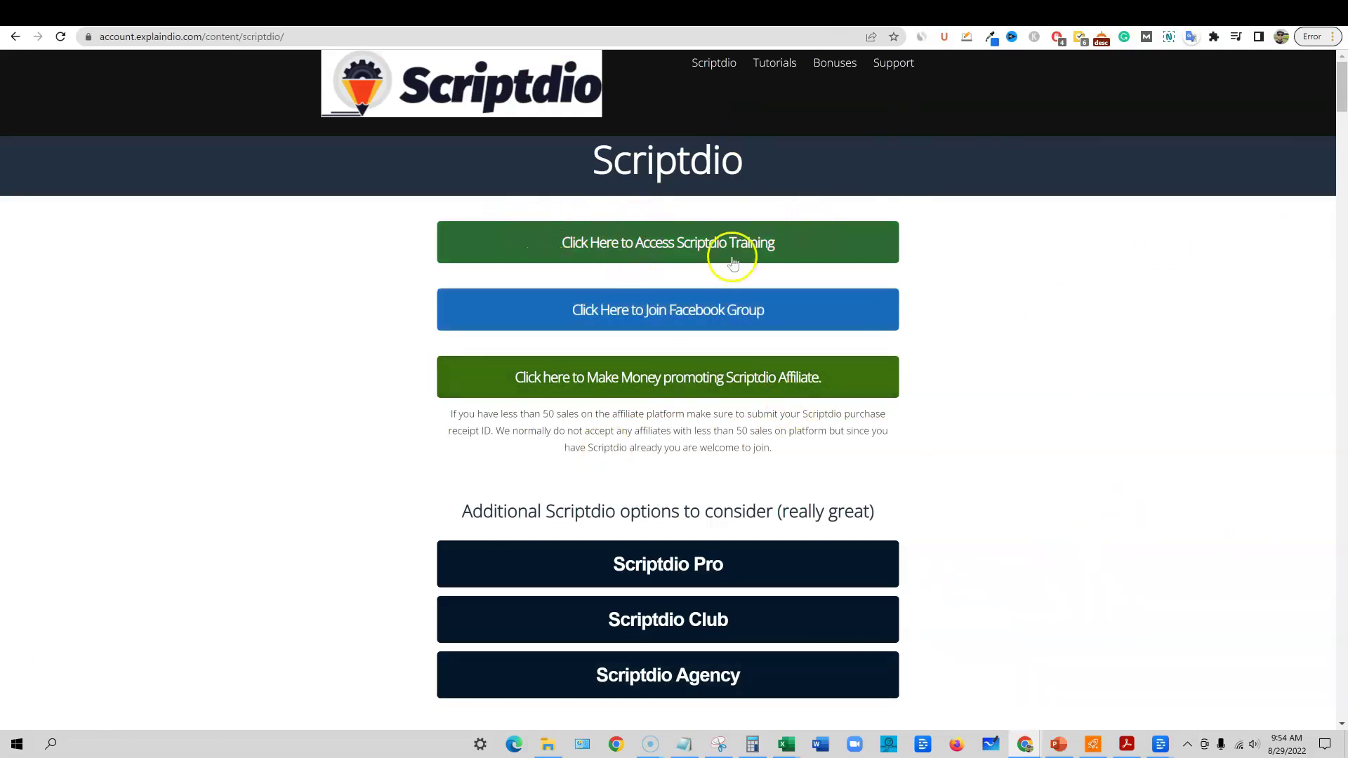
{"action": "scroll", "coordinate": [1138, 458], "scroll_direction": "down", "scroll_amount": 7}
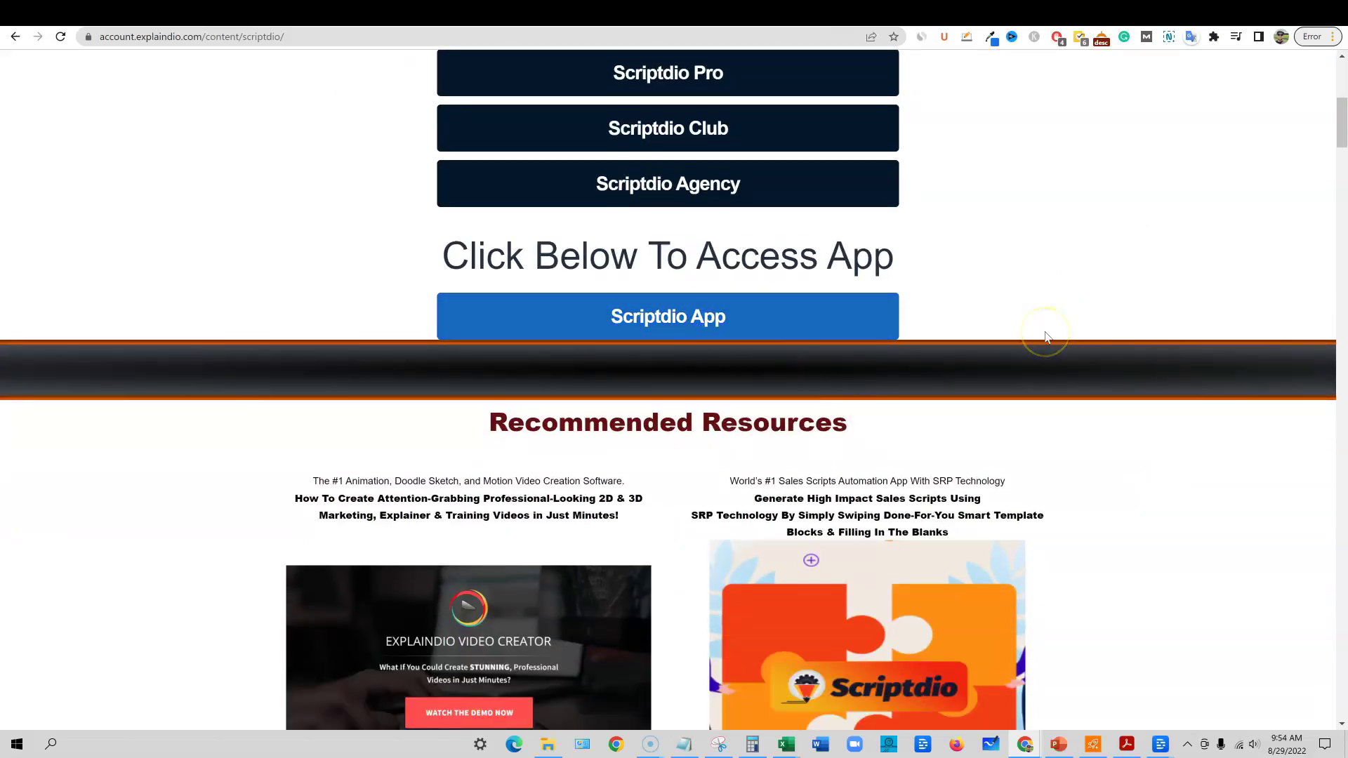
{"action": "scroll", "coordinate": [941, 421], "scroll_direction": "down", "scroll_amount": 3}
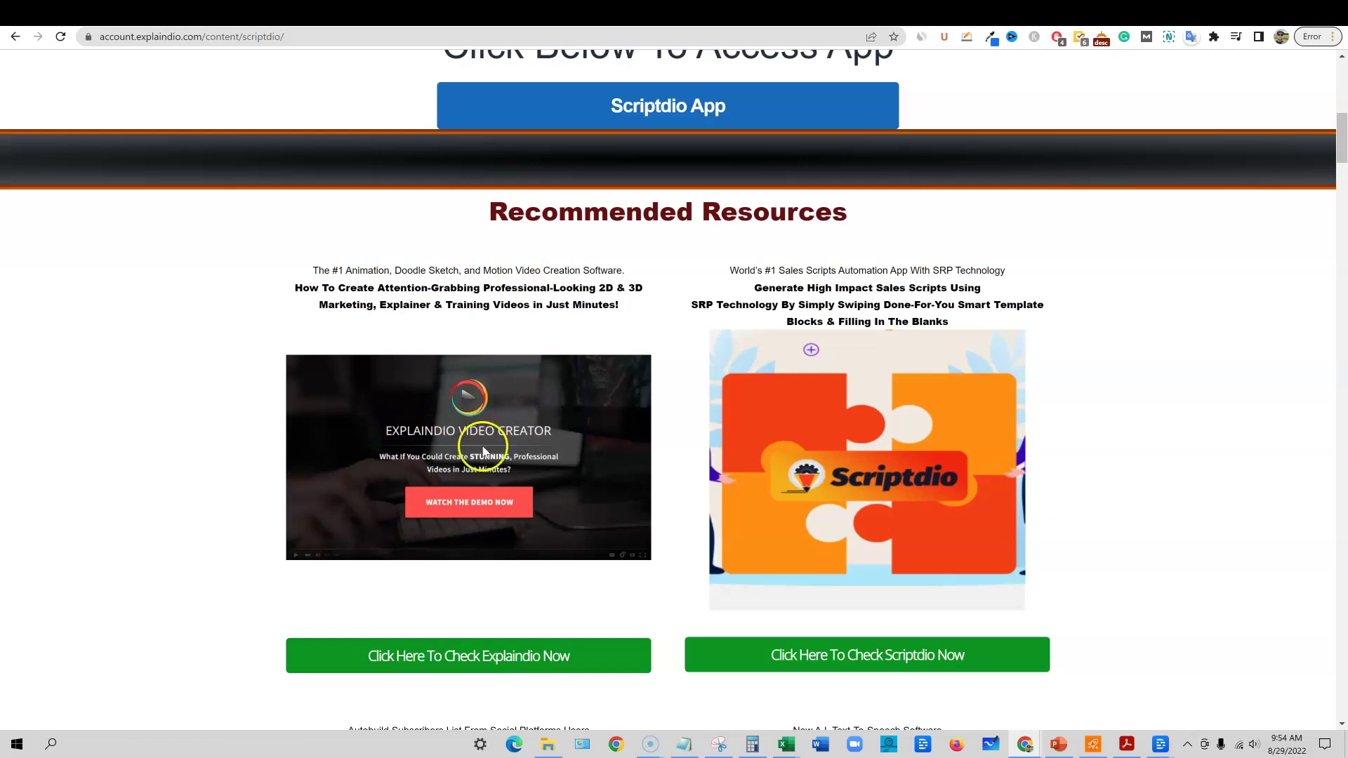
{"action": "scroll", "coordinate": [495, 553], "scroll_direction": "down", "scroll_amount": 18}
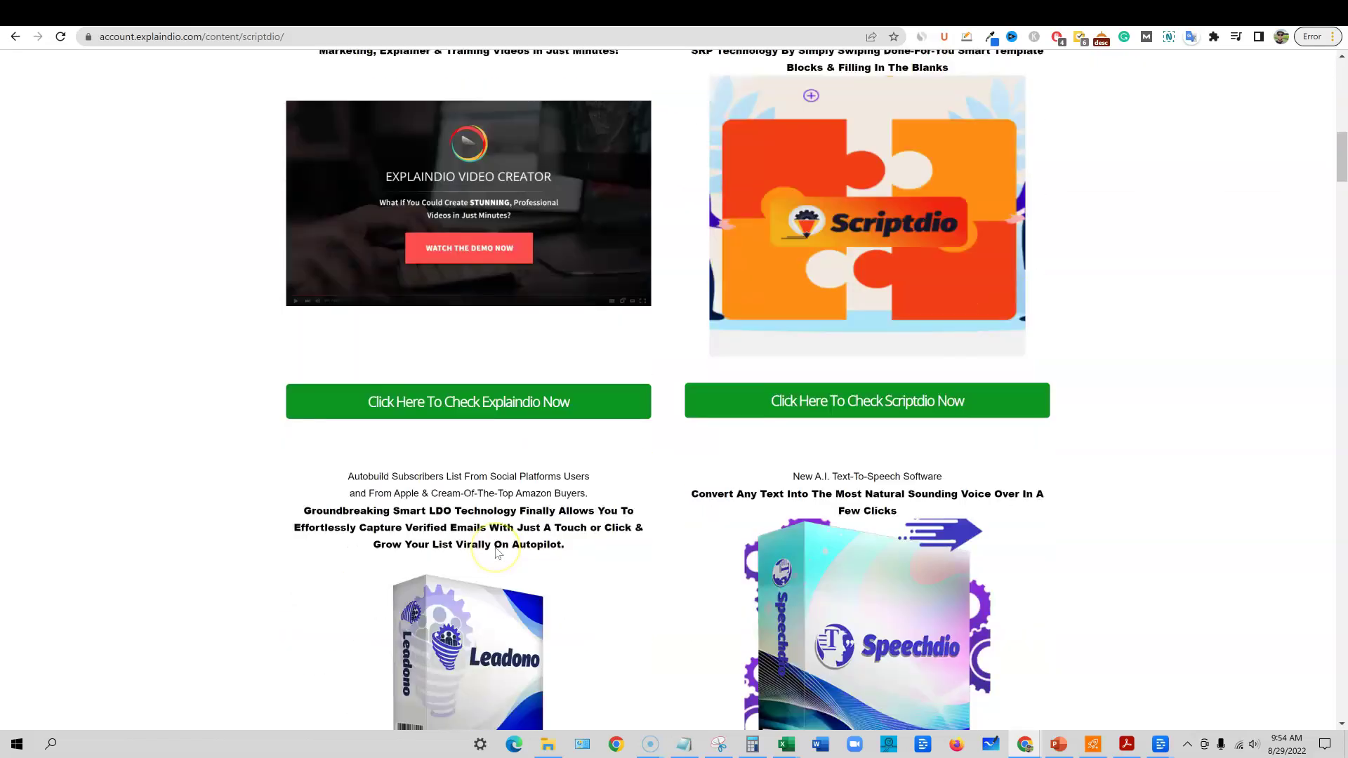
{"action": "scroll", "coordinate": [566, 555], "scroll_direction": "up", "scroll_amount": 15}
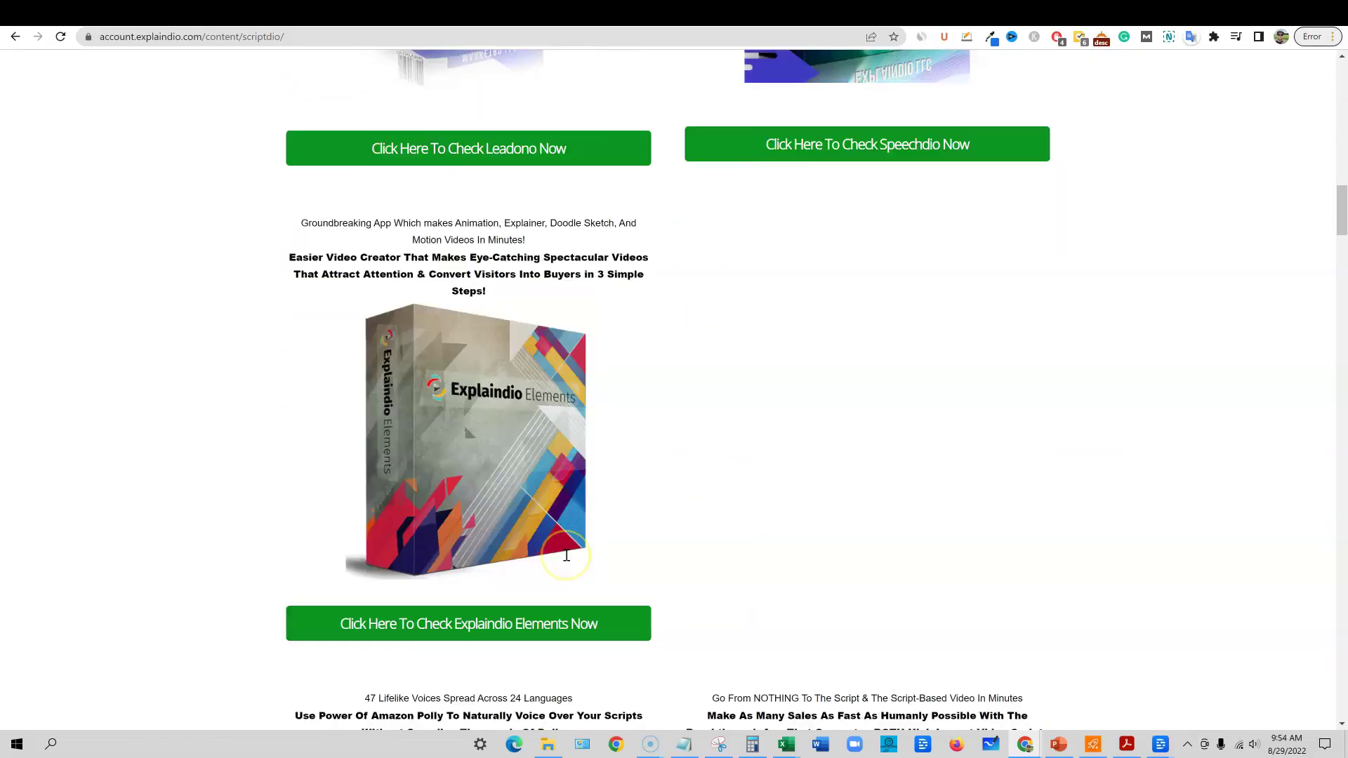
{"action": "scroll", "coordinate": [566, 555], "scroll_direction": "up", "scroll_amount": 4}
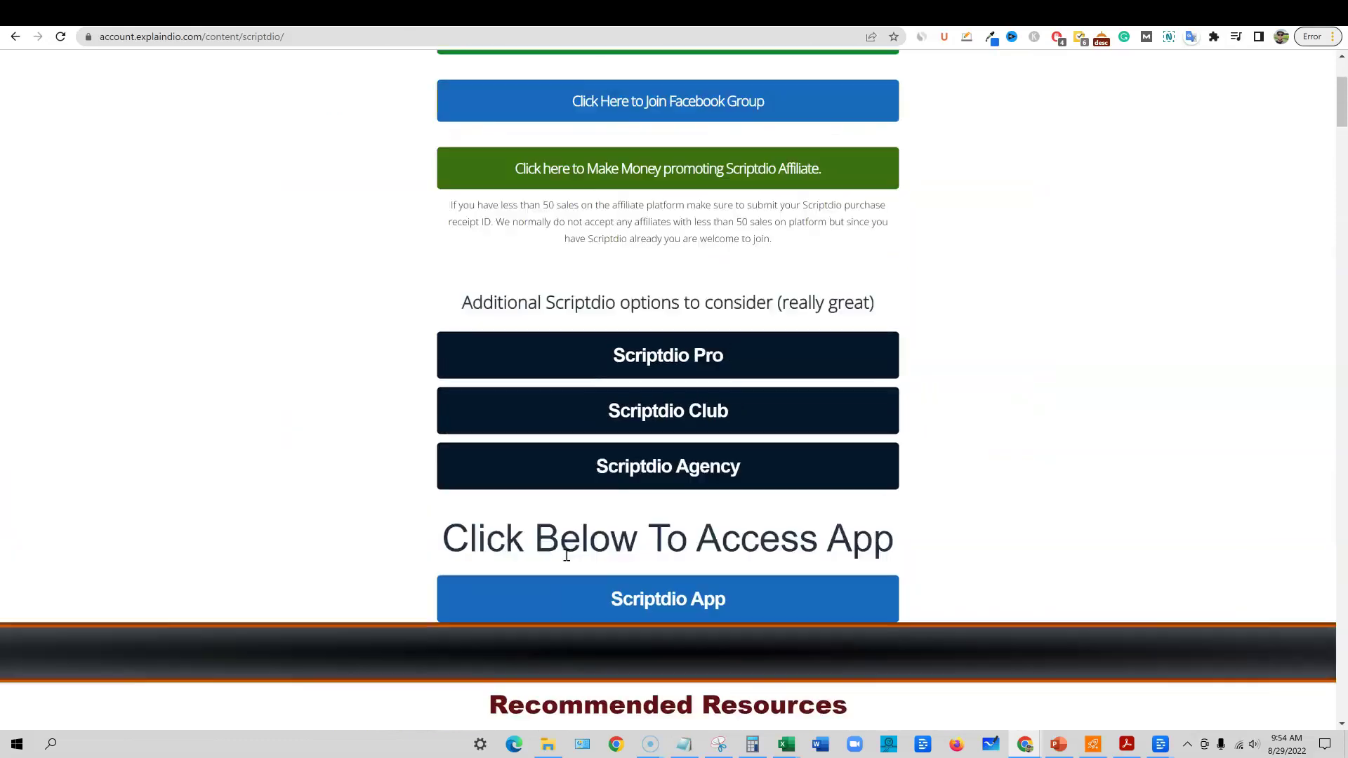
{"action": "scroll", "coordinate": [985, 671], "scroll_direction": "up", "scroll_amount": 1}
{"action": "scroll", "coordinate": [985, 671], "scroll_direction": "up", "scroll_amount": 1}
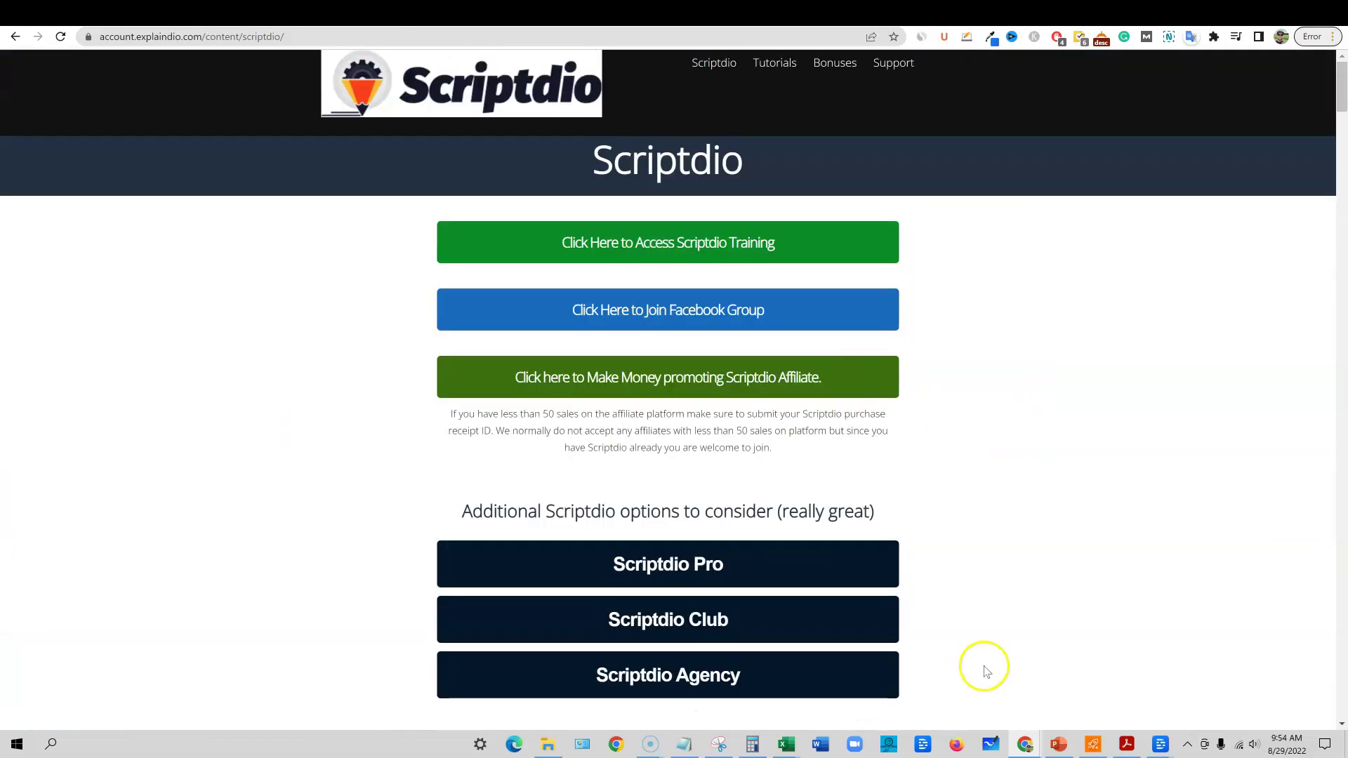
{"action": "left_click", "coordinate": [767, 241]}
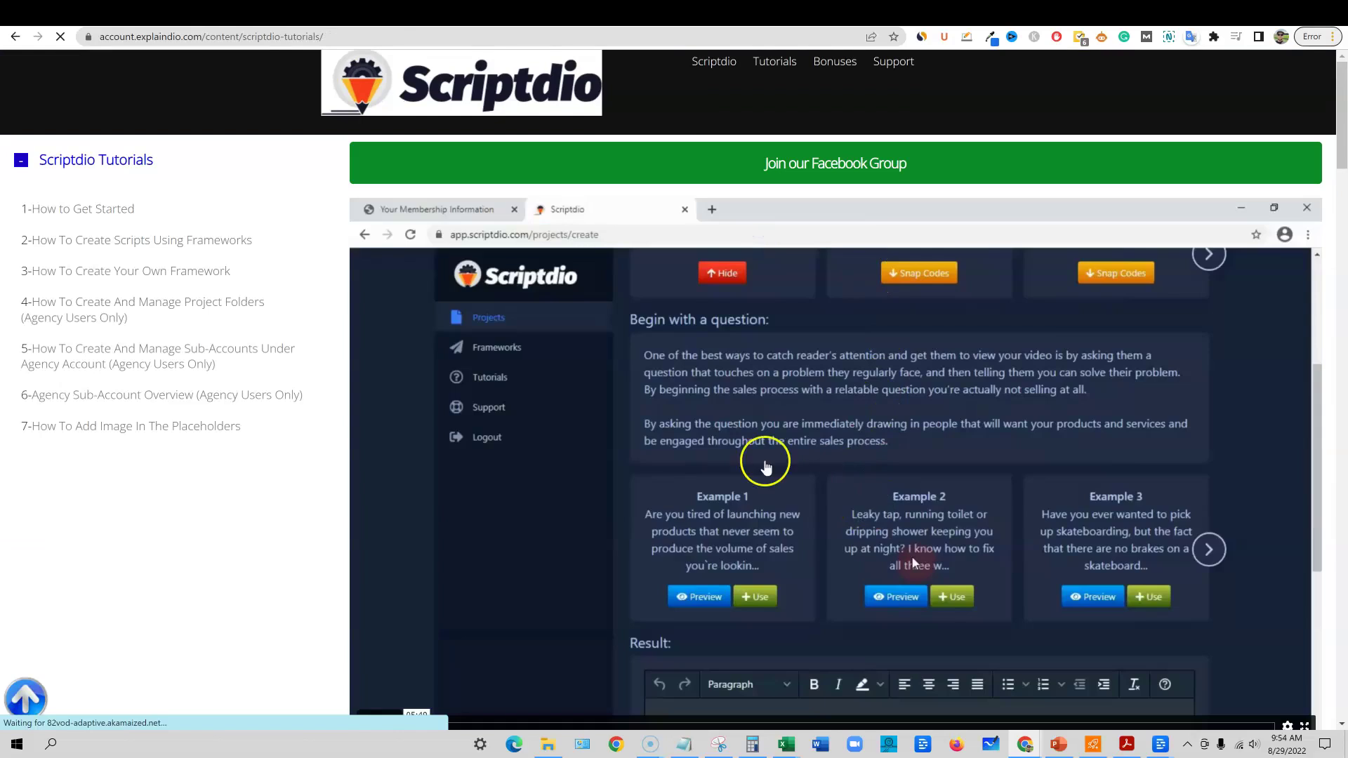
Return to the full tutorials list, then switch to the app.scriptdio.com Projects page.
{"action": "left_click", "coordinate": [83, 215]}
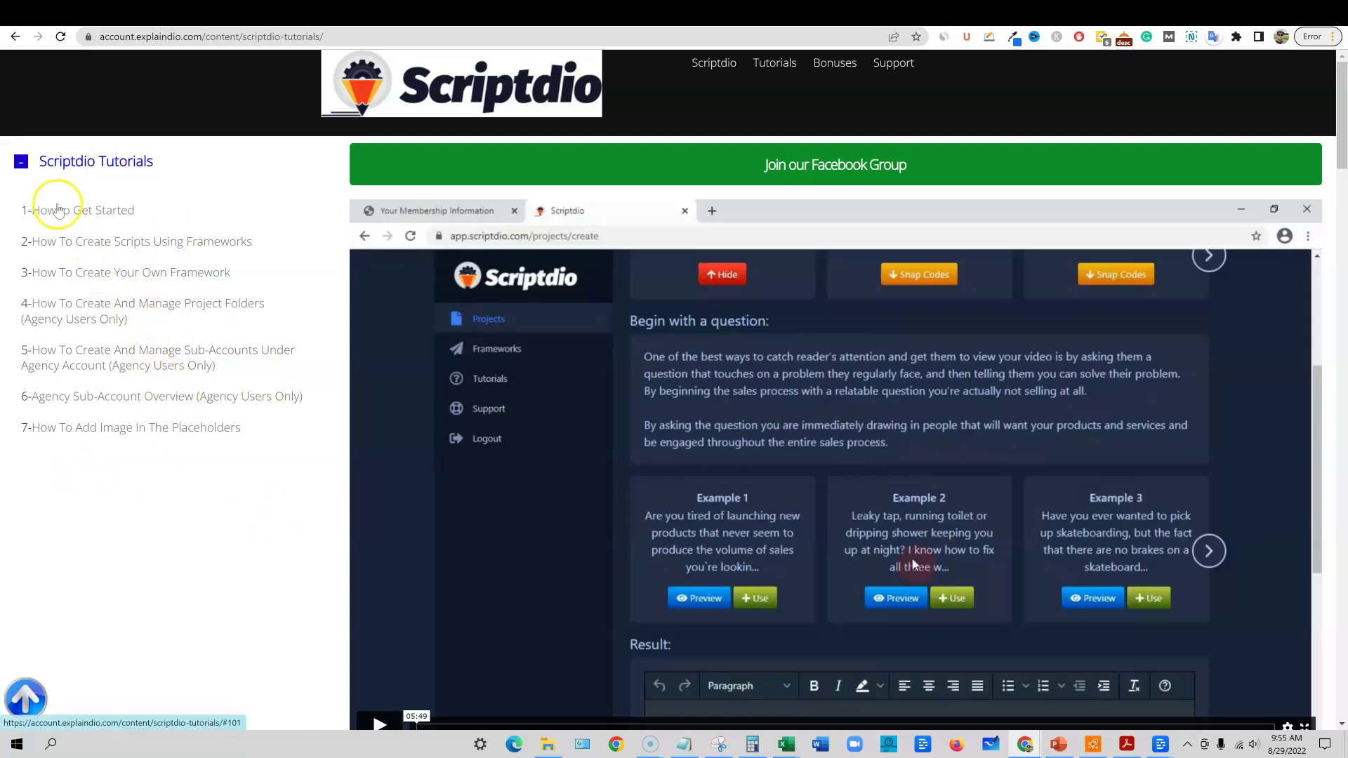
{"action": "scroll", "coordinate": [782, 557], "scroll_direction": "down", "scroll_amount": 6}
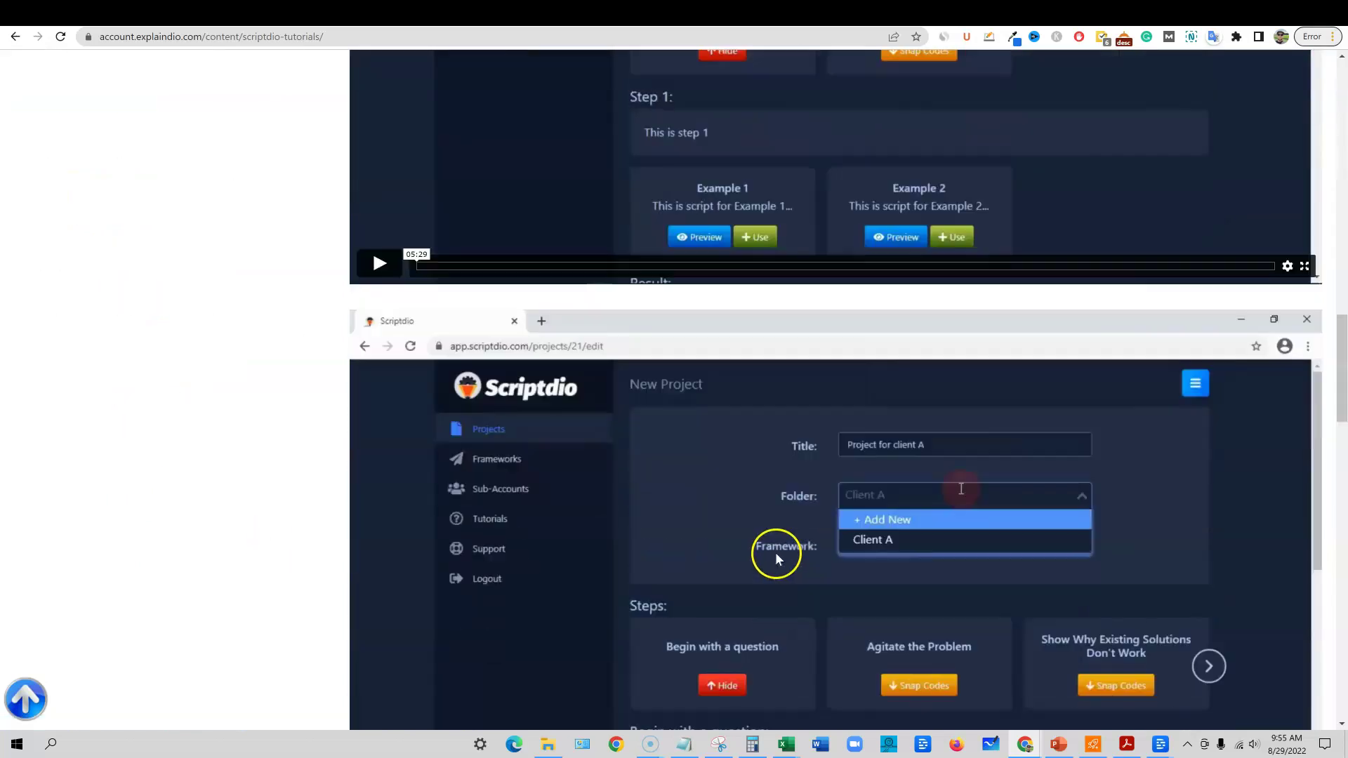
{"action": "scroll", "coordinate": [775, 552], "scroll_direction": "down", "scroll_amount": 10}
{"action": "scroll", "coordinate": [755, 562], "scroll_direction": "up", "scroll_amount": 6}
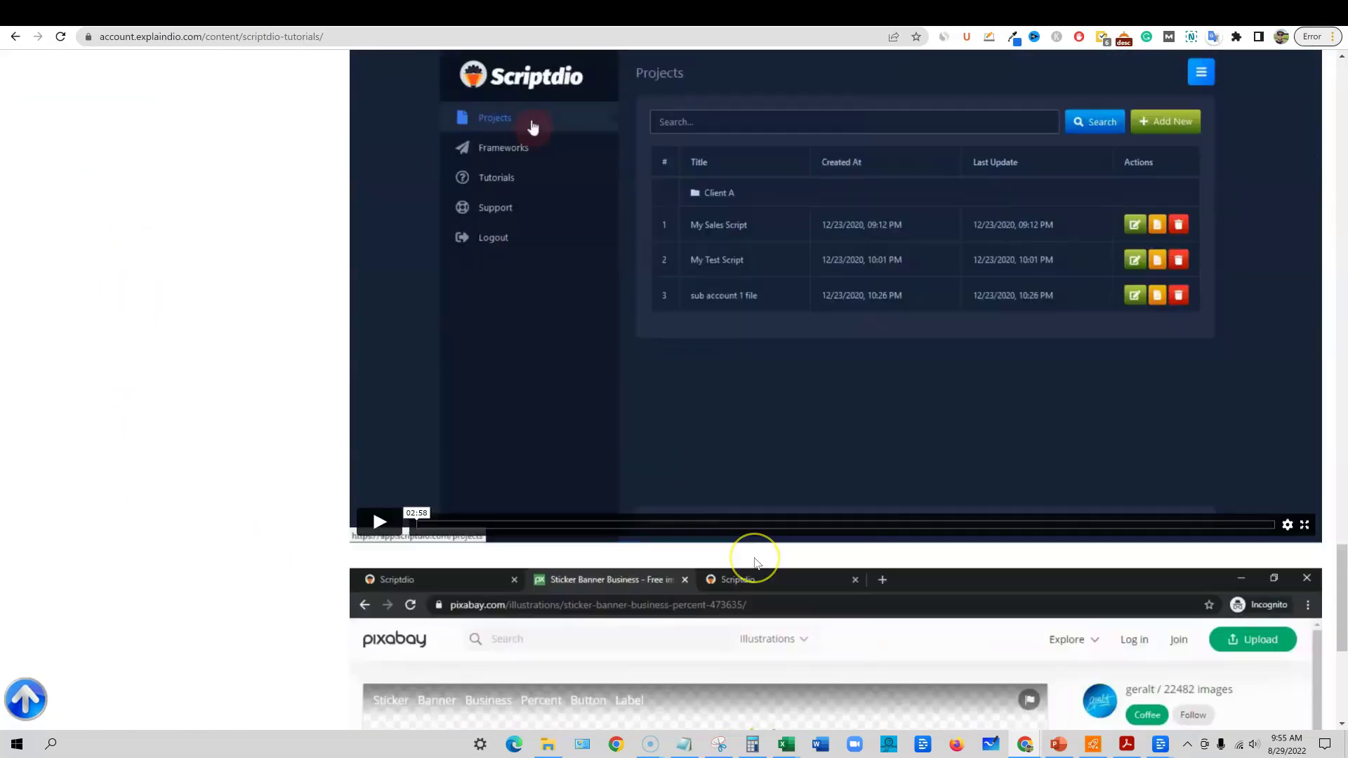
{"action": "scroll", "coordinate": [753, 559], "scroll_direction": "down", "scroll_amount": 6}
{"action": "scroll", "coordinate": [754, 559], "scroll_direction": "up", "scroll_amount": 6}
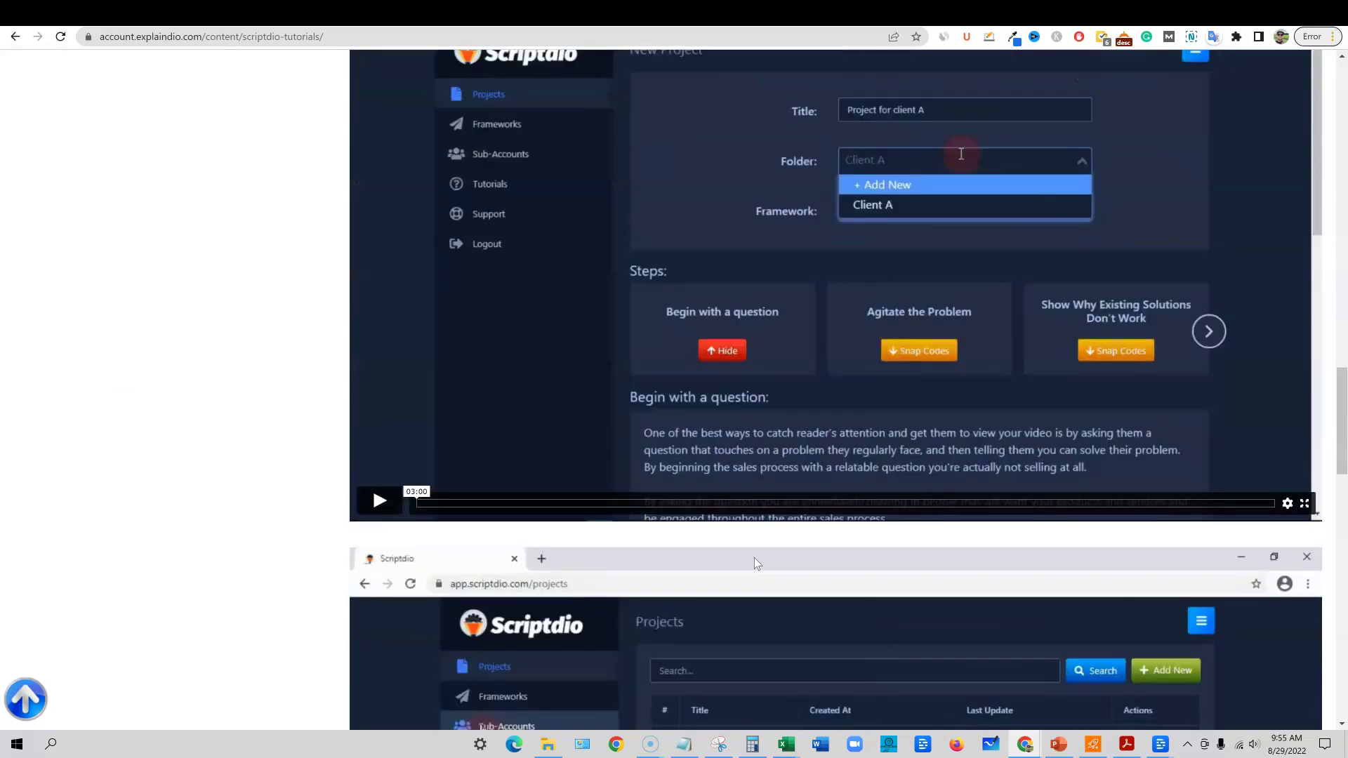
{"action": "scroll", "coordinate": [754, 562], "scroll_direction": "up", "scroll_amount": 9}
{"action": "scroll", "coordinate": [755, 561], "scroll_direction": "up", "scroll_amount": 10}
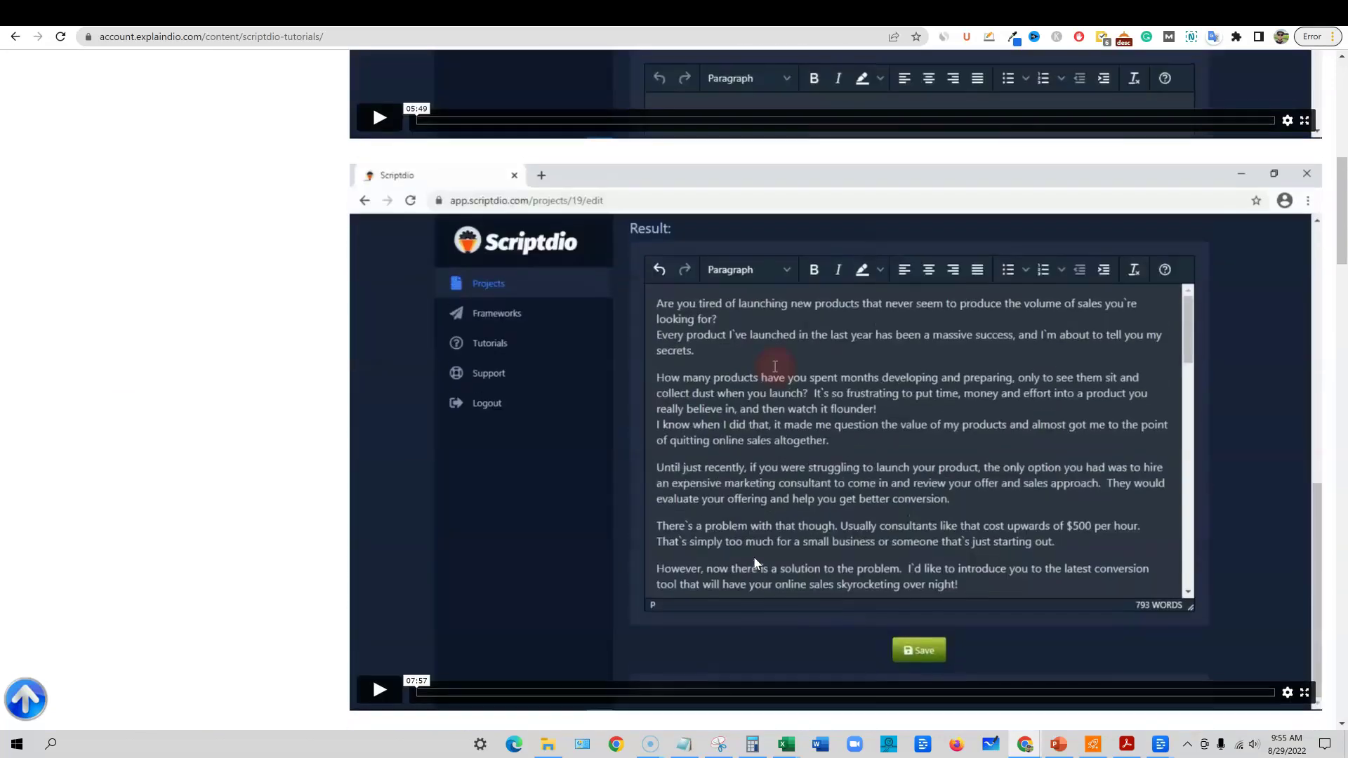
{"action": "scroll", "coordinate": [752, 556], "scroll_direction": "up", "scroll_amount": 9}
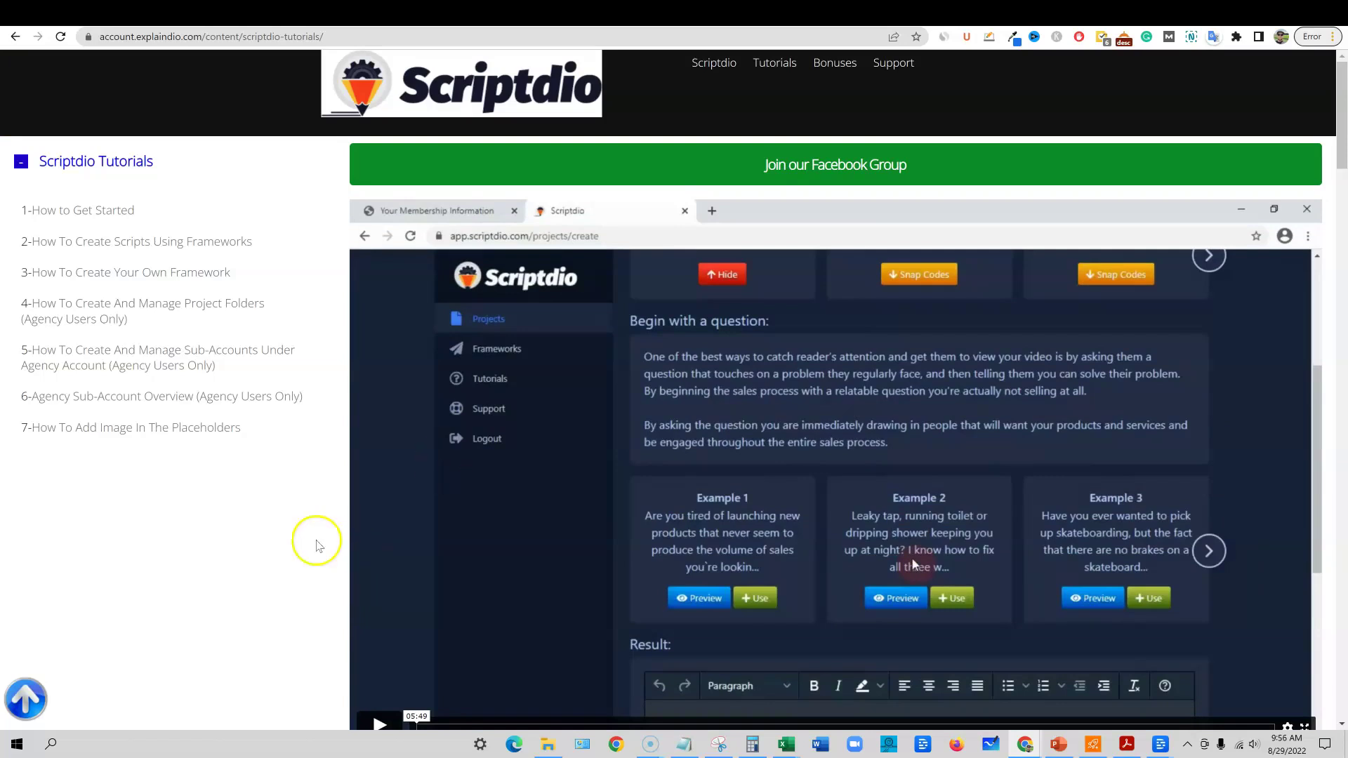
{"action": "scroll", "coordinate": [207, 635], "scroll_direction": "down", "scroll_amount": 5}
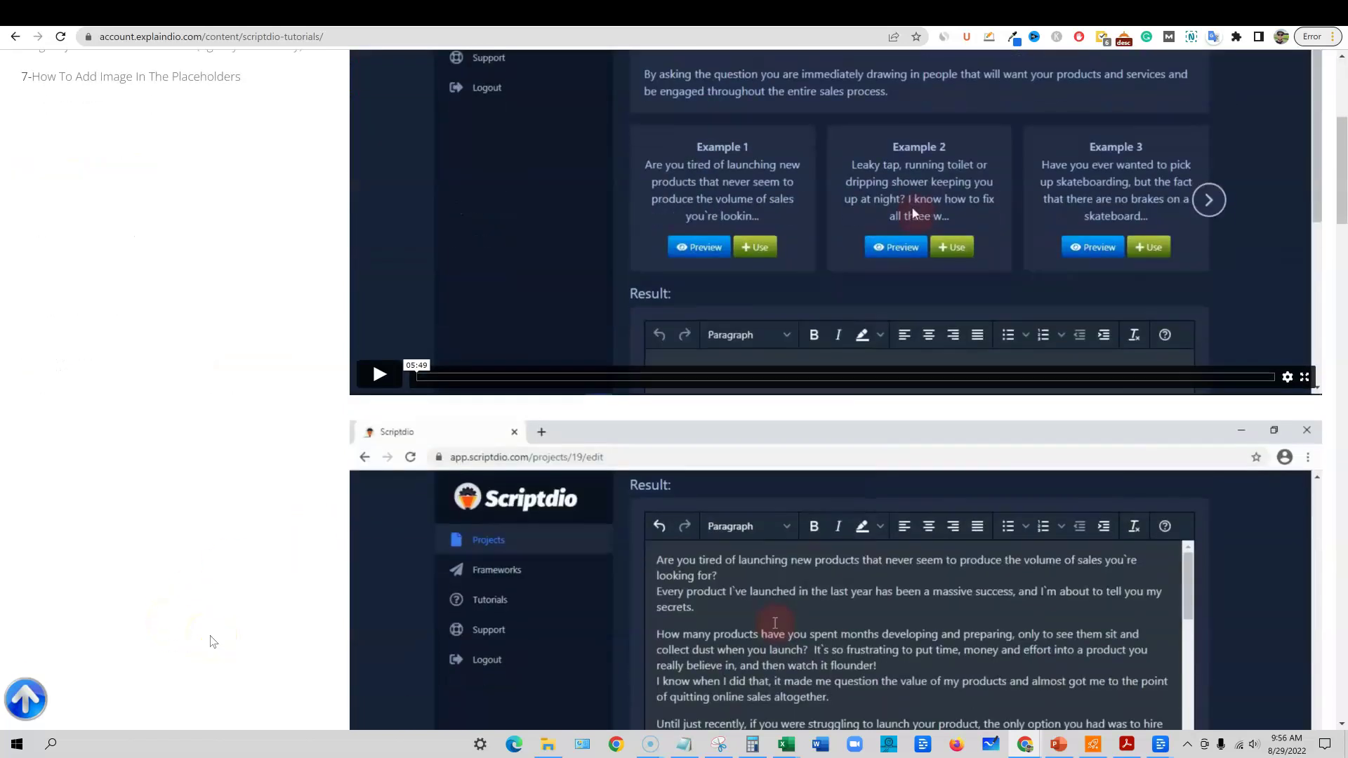
{"action": "scroll", "coordinate": [213, 642], "scroll_direction": "up", "scroll_amount": 5}
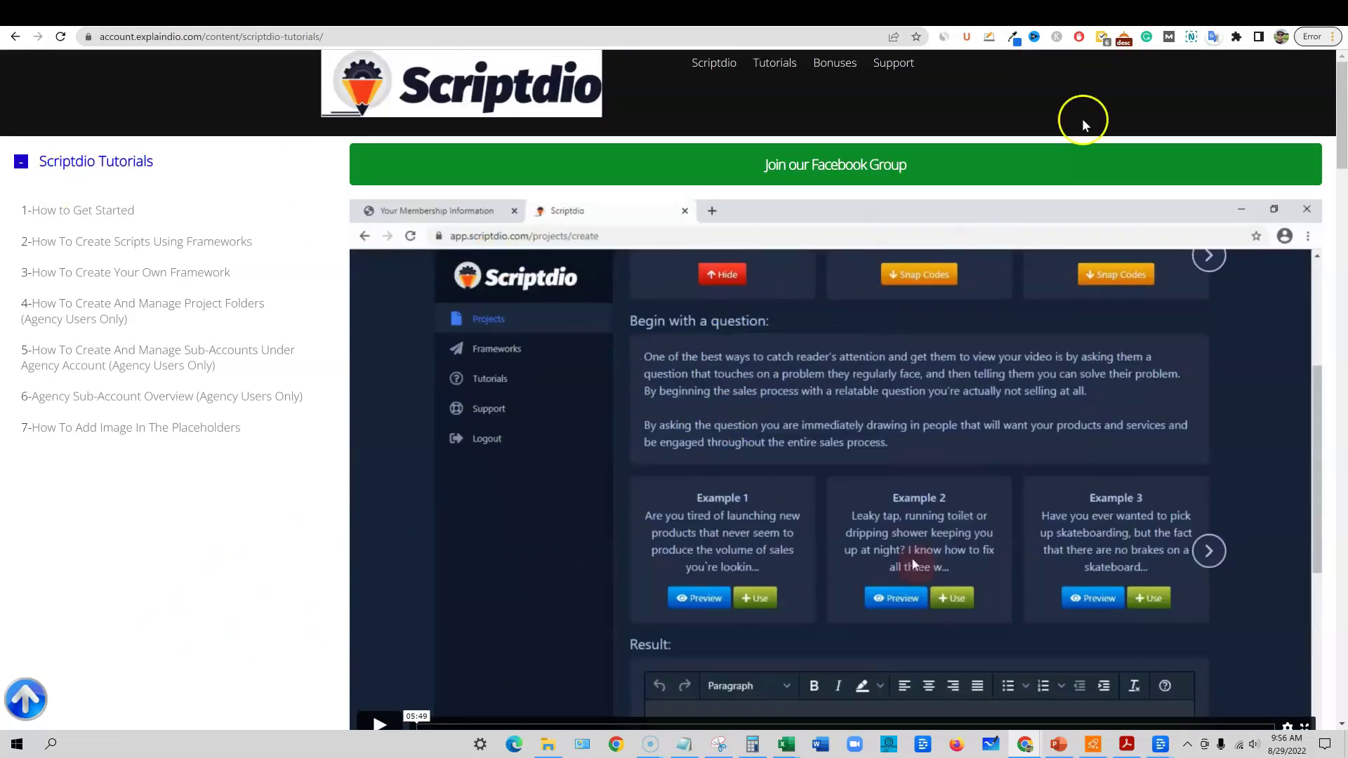
{"action": "left_click", "coordinate": [1137, 15]}
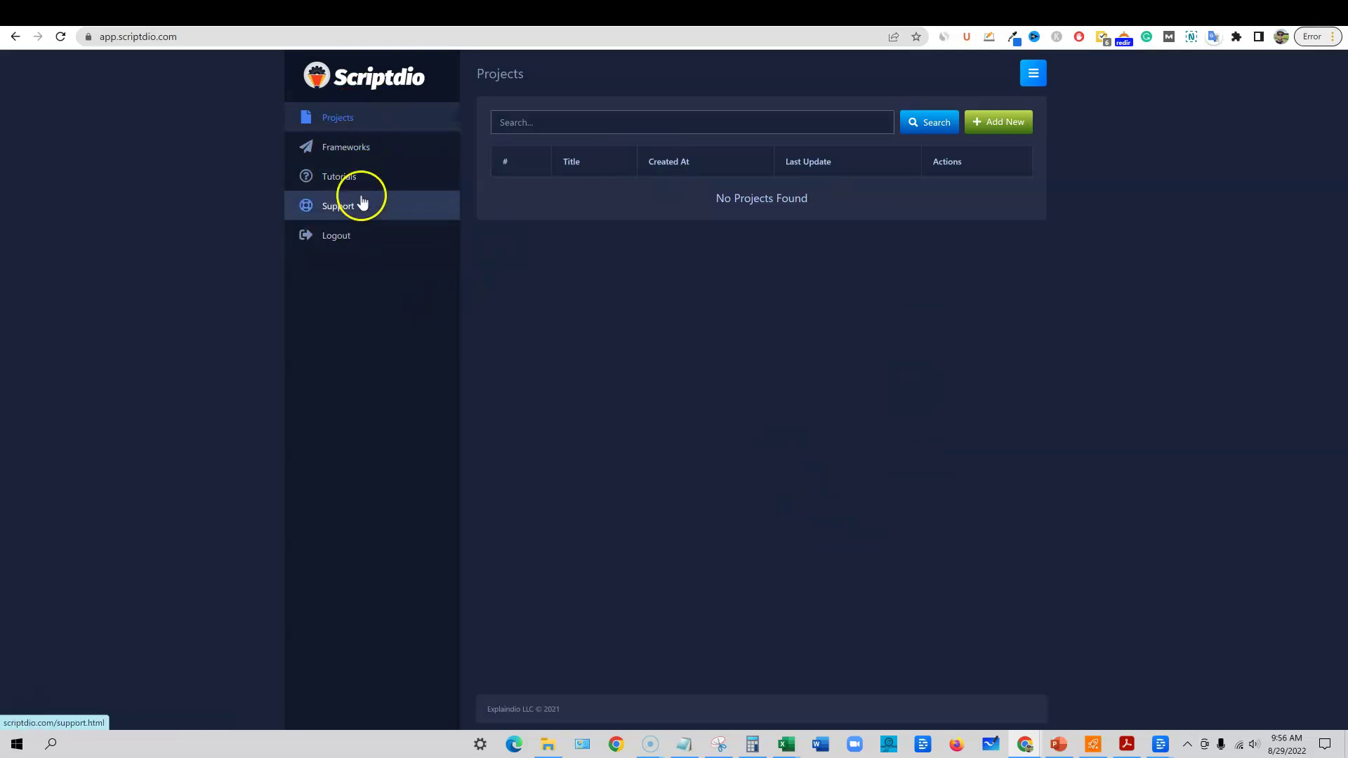
Collapse the Scriptdio sidebar down to icons.
{"action": "left_click", "coordinate": [1032, 73]}
{"action": "left_click", "coordinate": [1032, 74]}
{"action": "left_click", "coordinate": [1030, 76]}
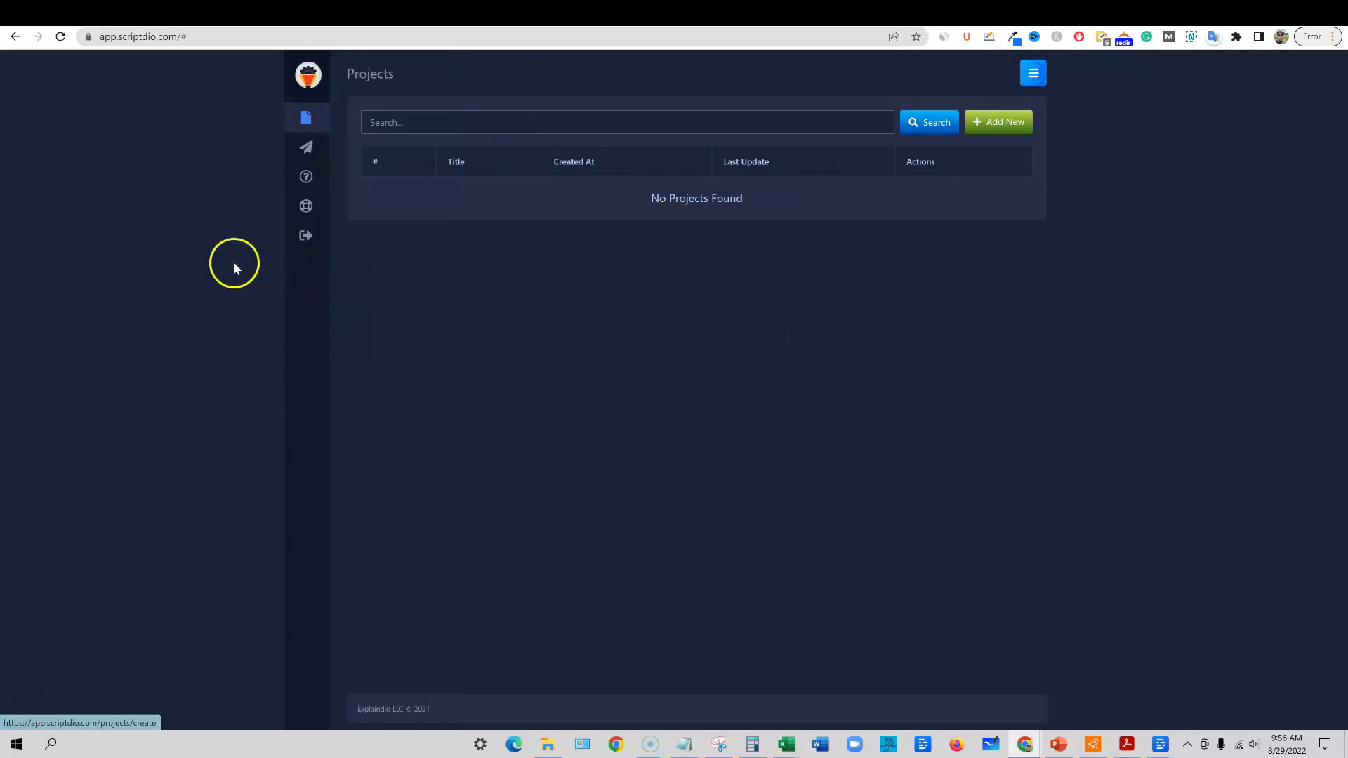
Add a new project titled 'Conversion Robot' and bring up the Framework list.
{"action": "left_click", "coordinate": [1006, 133]}
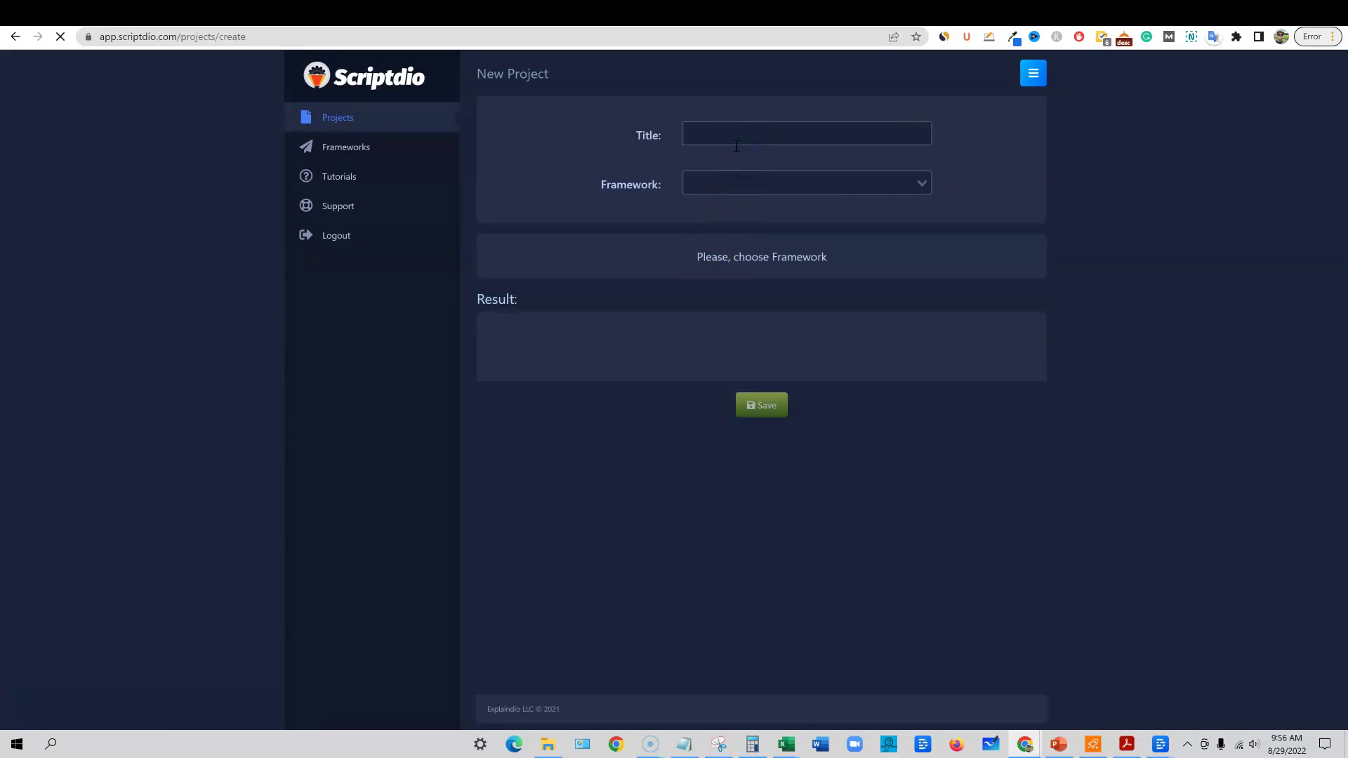
{"action": "left_click", "coordinate": [698, 132]}
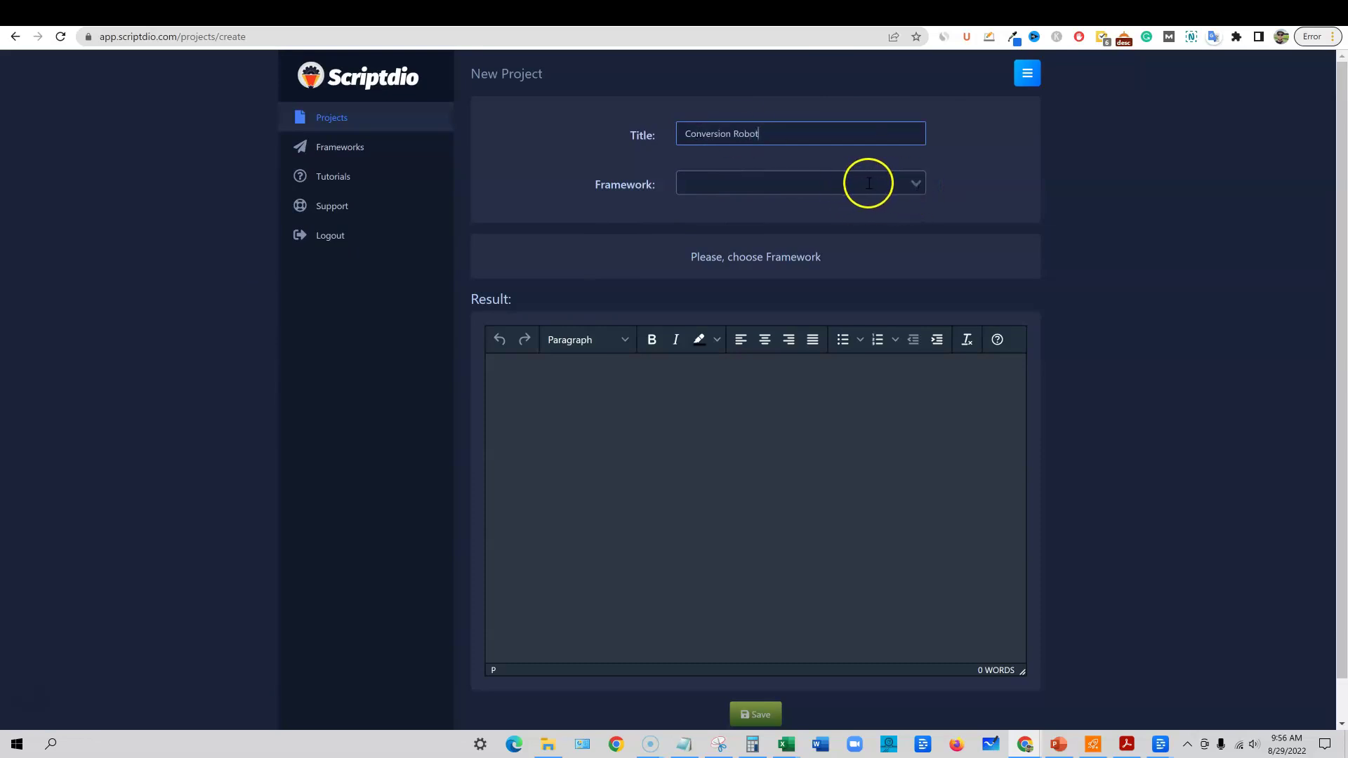
{"action": "left_click", "coordinate": [912, 184]}
{"action": "scroll", "coordinate": [818, 252], "scroll_direction": "down", "scroll_amount": 1}
{"action": "scroll", "coordinate": [807, 271], "scroll_direction": "up", "scroll_amount": 1}
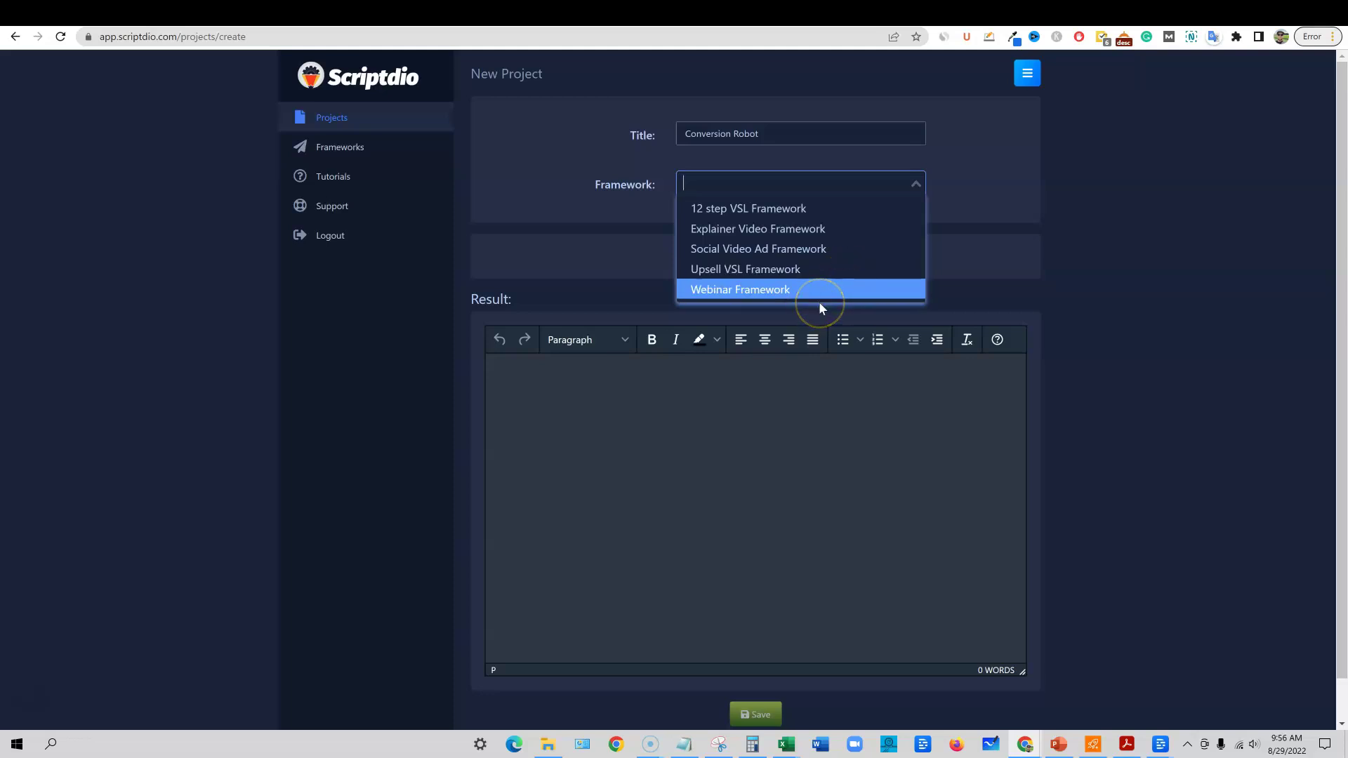
{"action": "left_click", "coordinate": [1073, 10]}
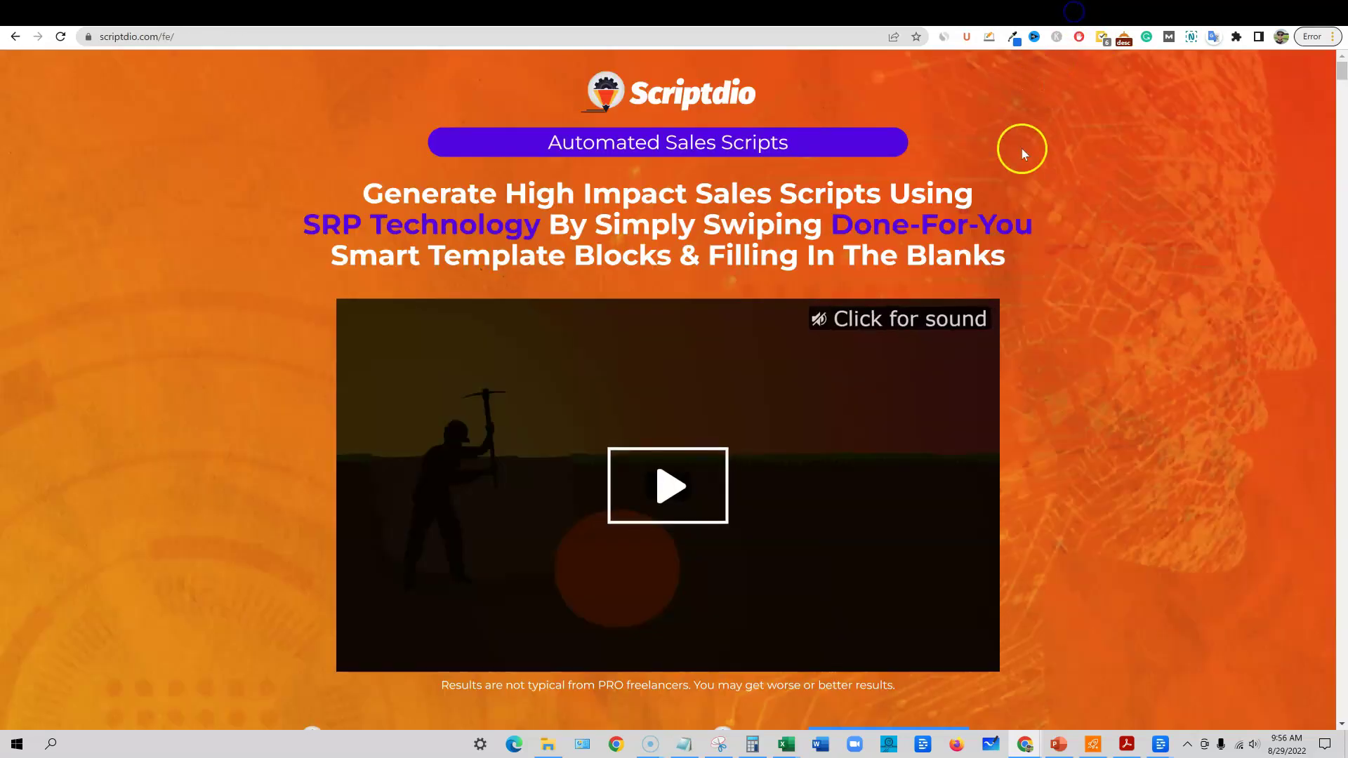
{"action": "left_click_drag", "start_coordinate": [1341, 71], "coordinate": [1337, 709]}
{"action": "scroll", "coordinate": [1020, 604], "scroll_direction": "up", "scroll_amount": 20}
{"action": "scroll", "coordinate": [1021, 605], "scroll_direction": "down", "scroll_amount": 14}
{"action": "scroll", "coordinate": [1021, 604], "scroll_direction": "up", "scroll_amount": 5}
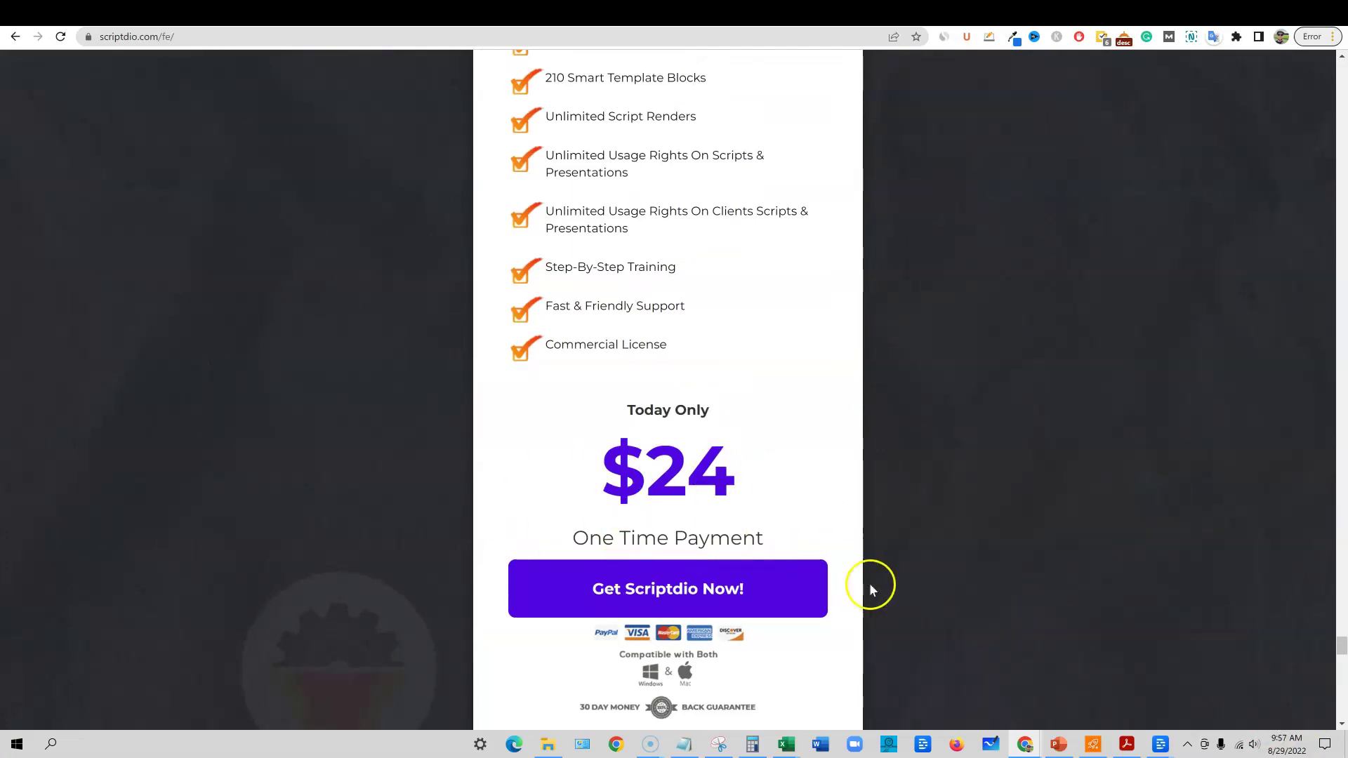
{"action": "scroll", "coordinate": [743, 536], "scroll_direction": "up", "scroll_amount": 7}
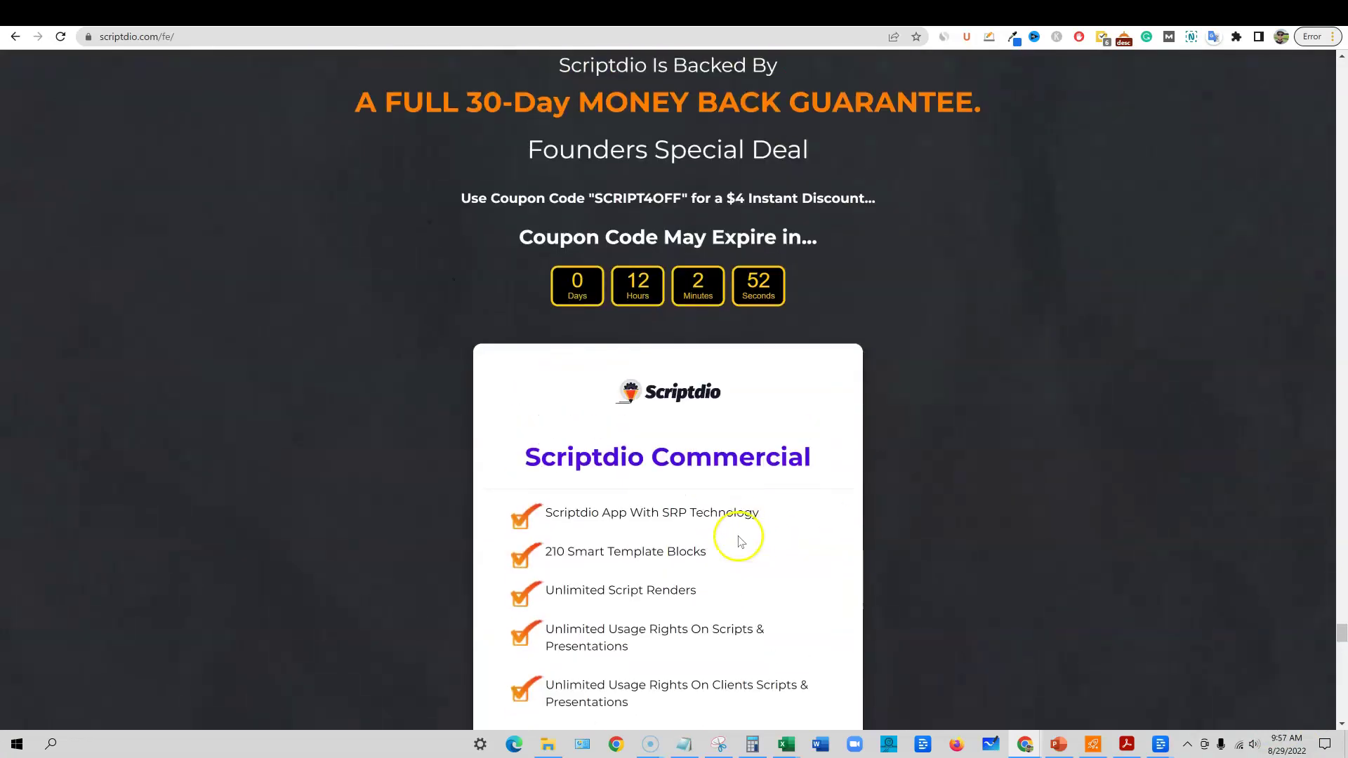
{"action": "left_click", "coordinate": [1141, 15]}
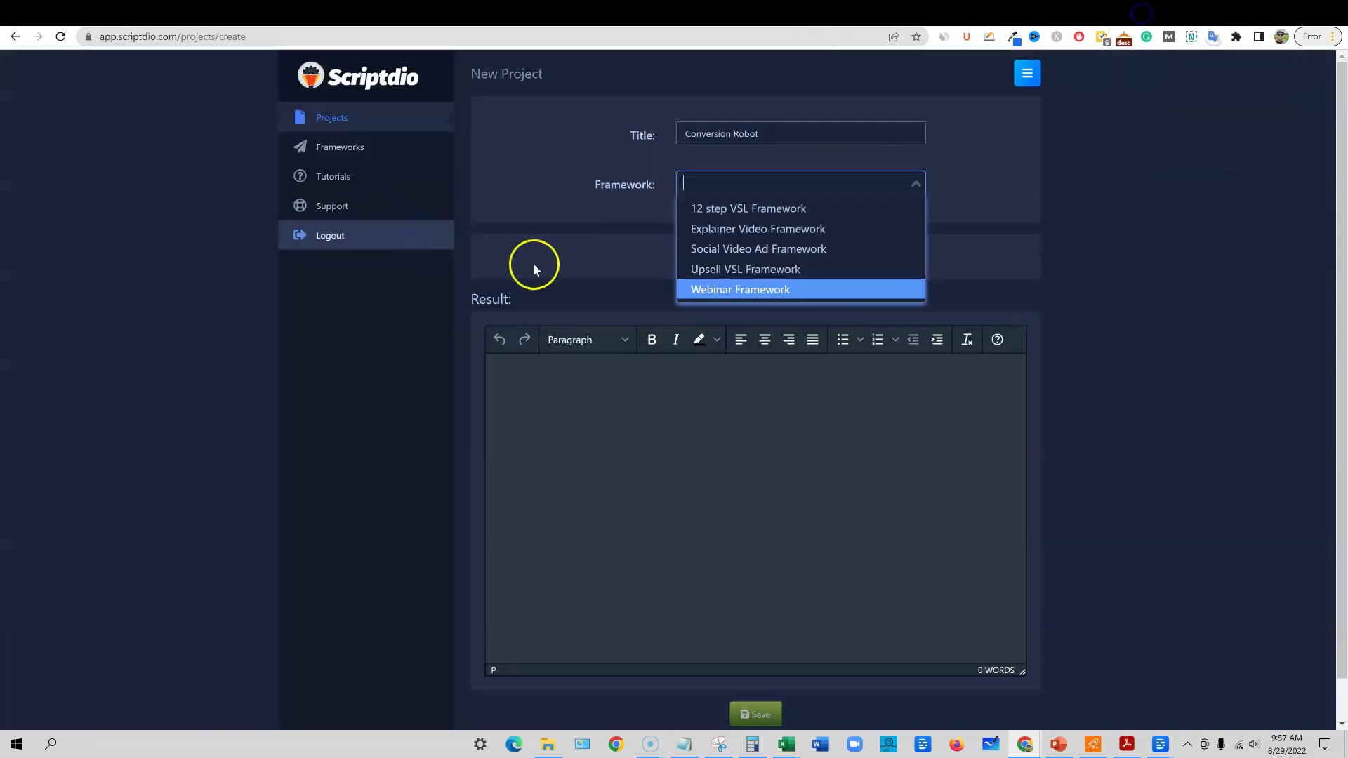
Choose Explainer Video Framework and browse its steps, returning to The Problem.
{"action": "left_click", "coordinate": [811, 228]}
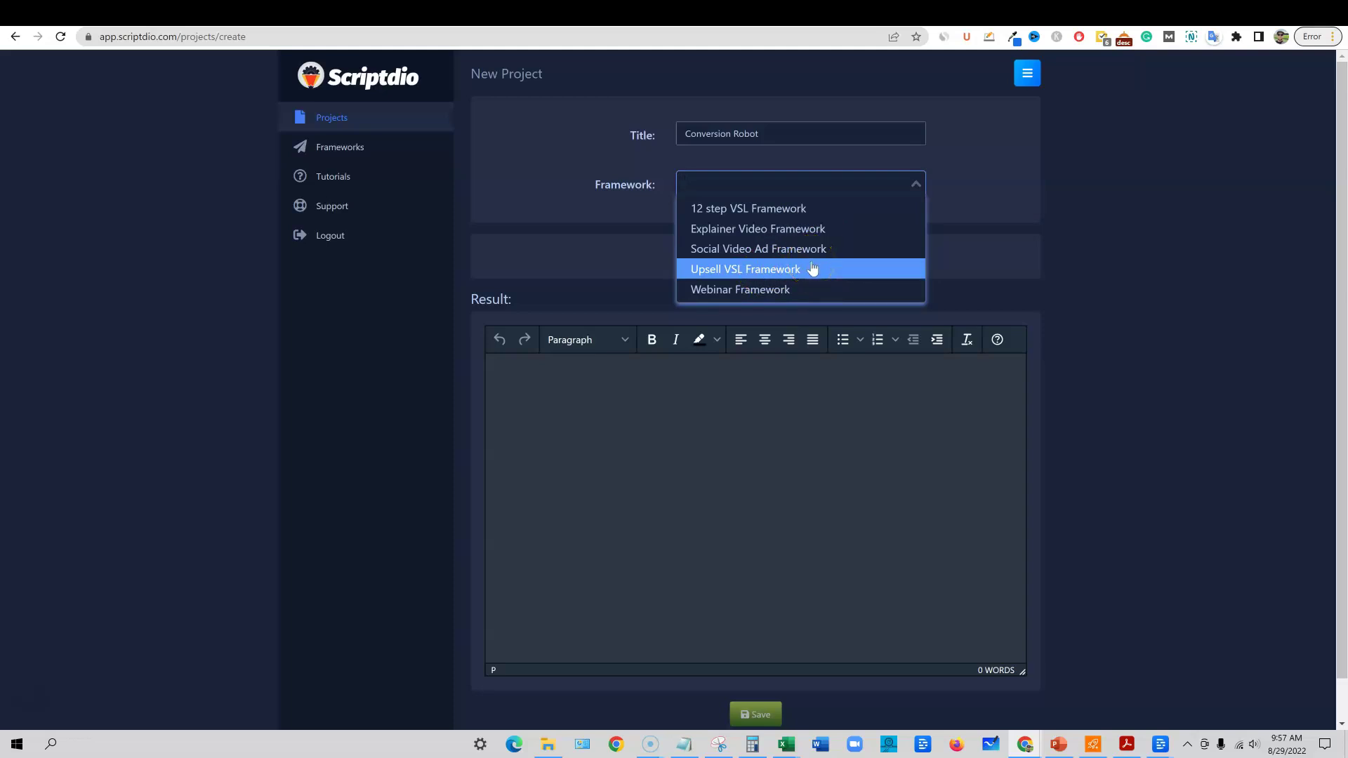
{"action": "left_click", "coordinate": [797, 297]}
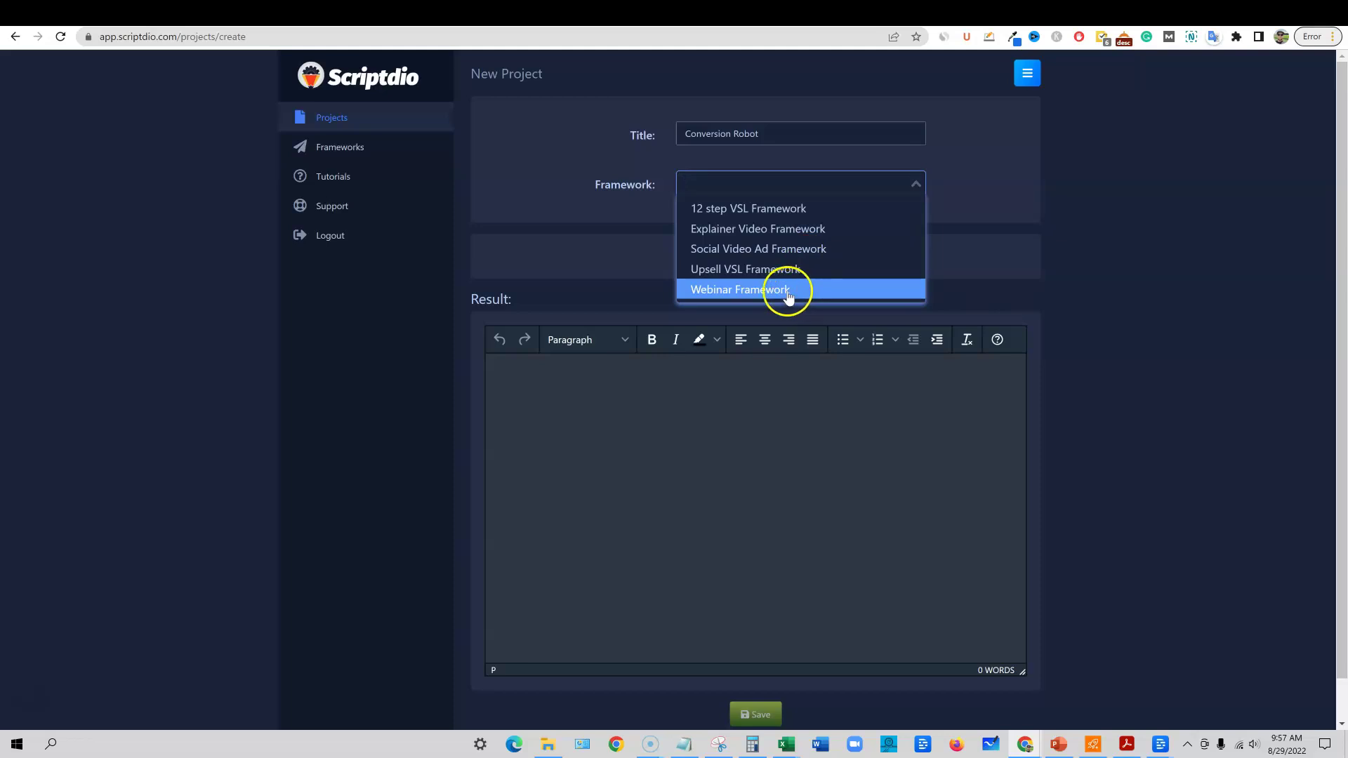
{"action": "left_click", "coordinate": [792, 230]}
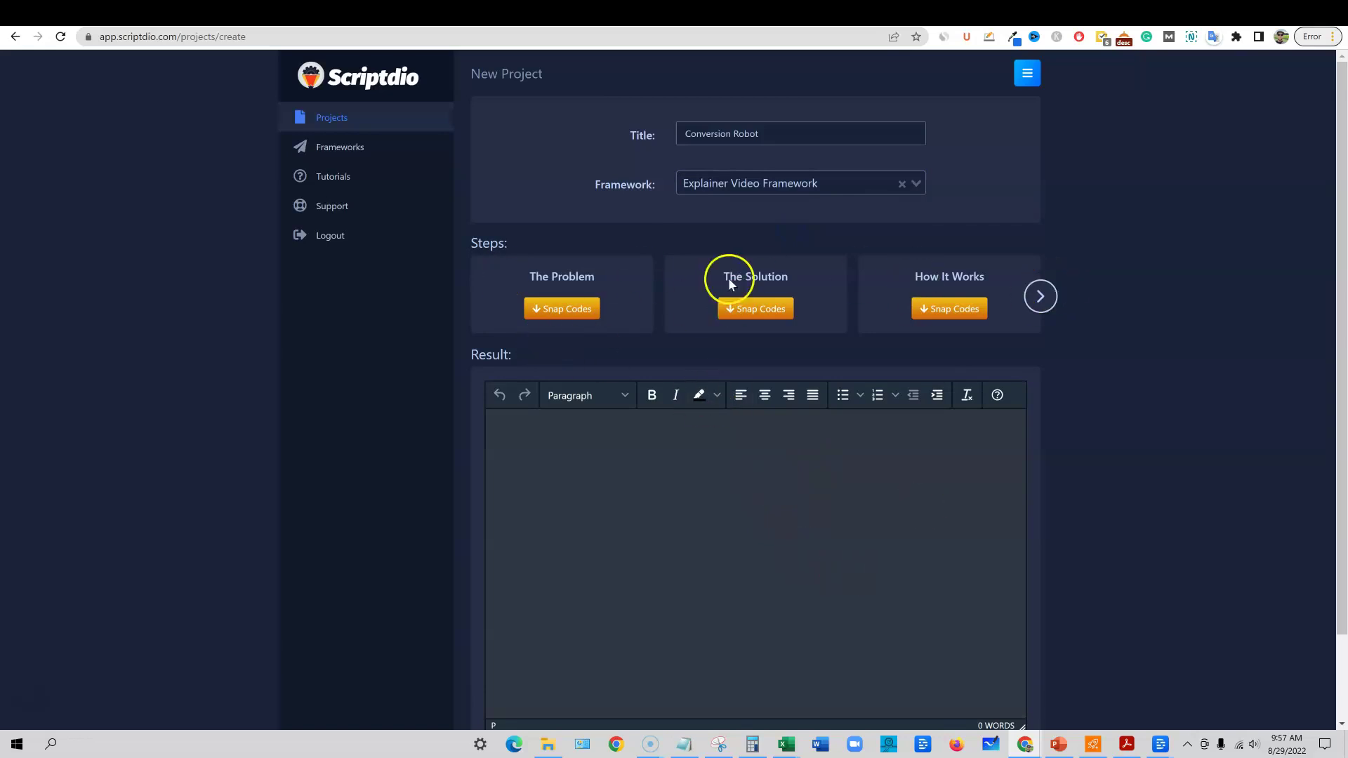
{"action": "scroll", "coordinate": [942, 534], "scroll_direction": "down", "scroll_amount": 2}
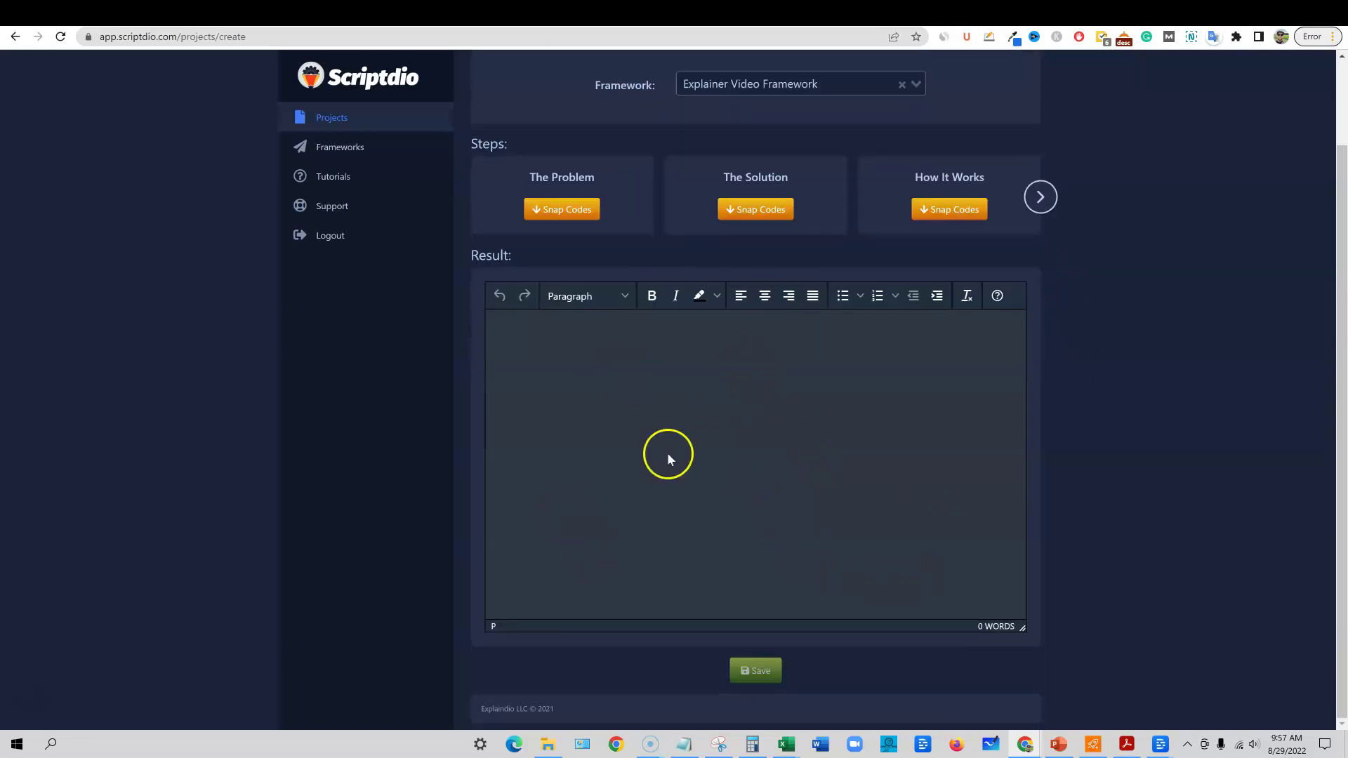
{"action": "scroll", "coordinate": [783, 559], "scroll_direction": "up", "scroll_amount": 2}
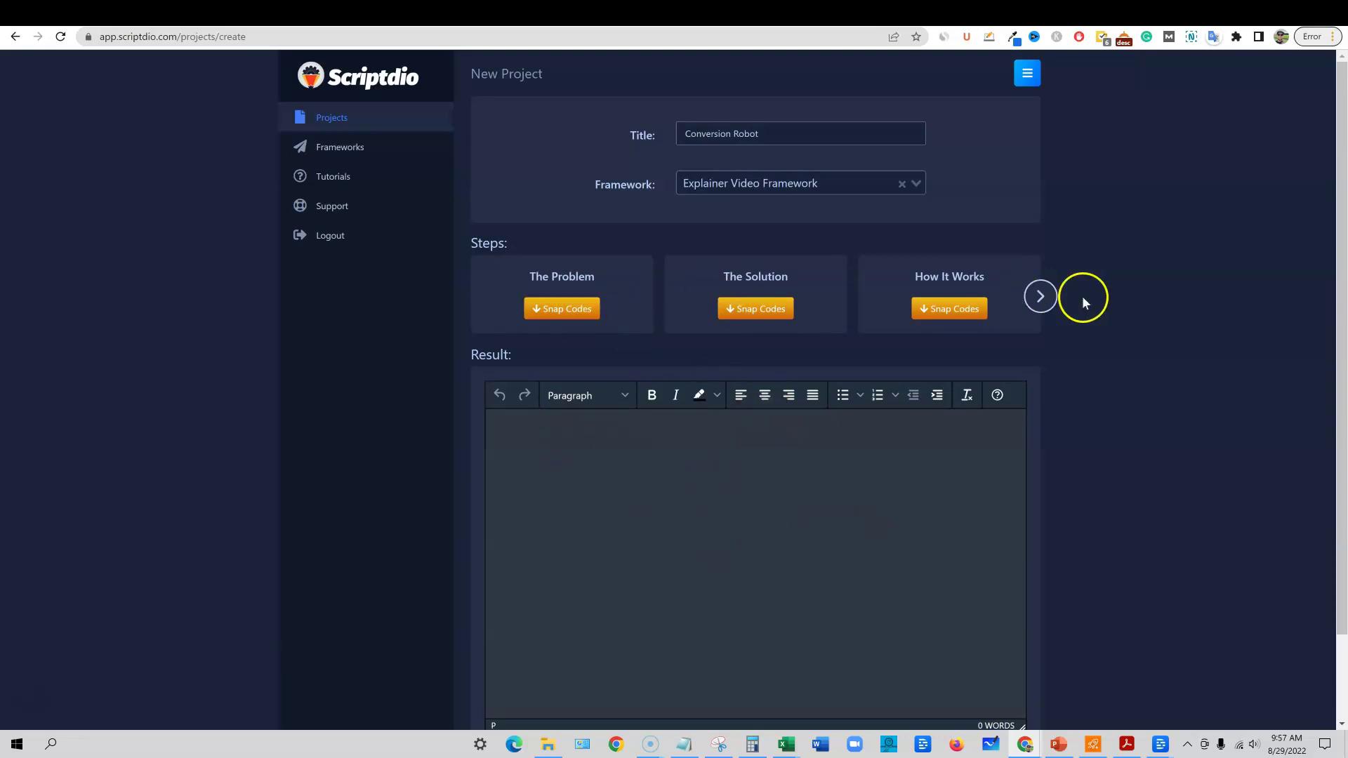
{"action": "left_click", "coordinate": [1040, 296]}
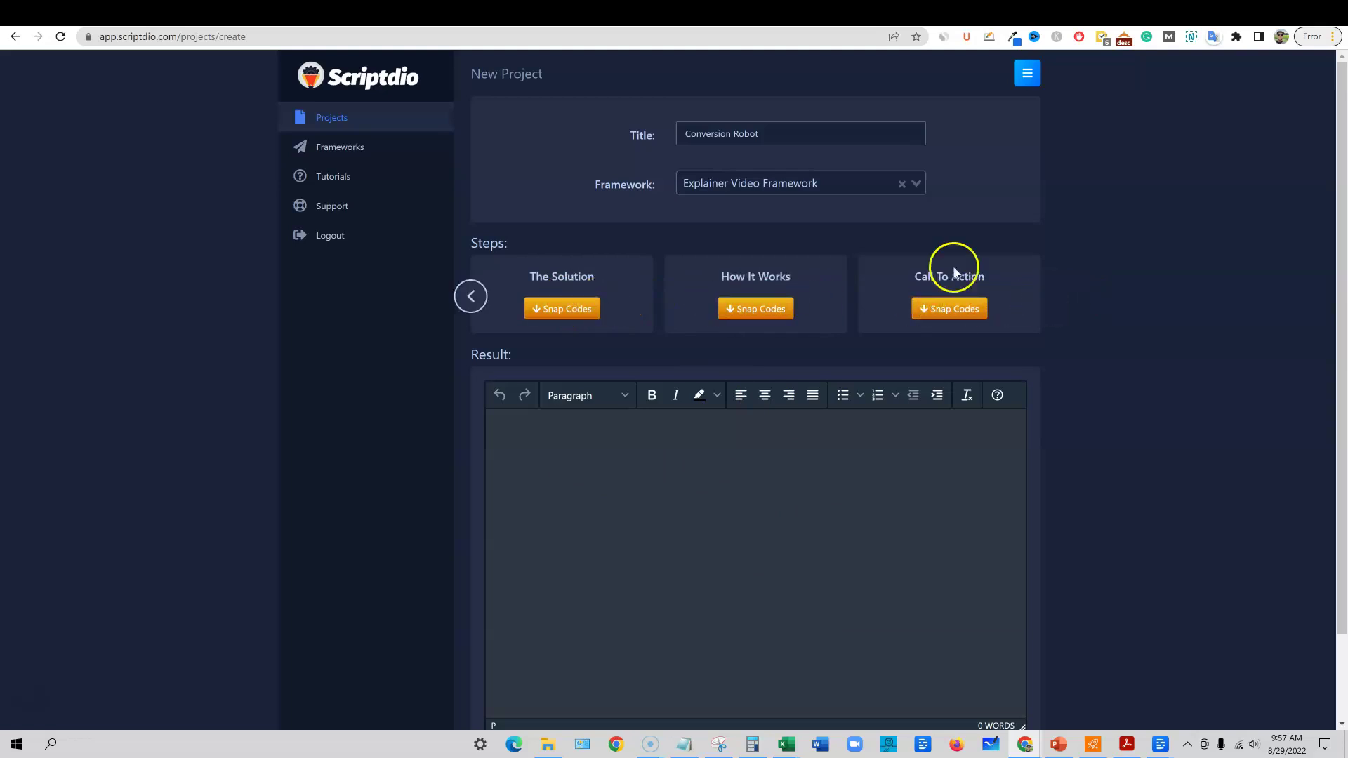
{"action": "left_click", "coordinate": [474, 295]}
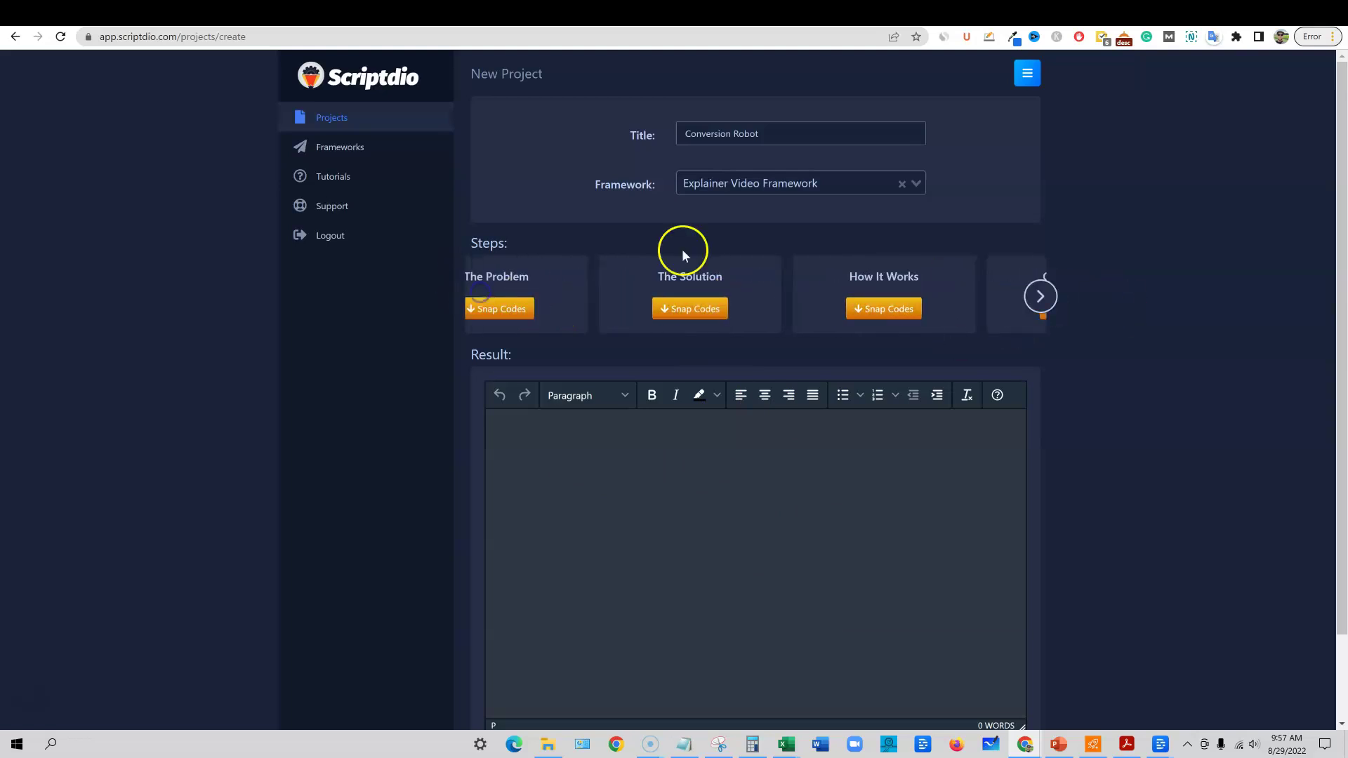
{"action": "left_click", "coordinate": [883, 176]}
{"action": "left_click", "coordinate": [743, 209]}
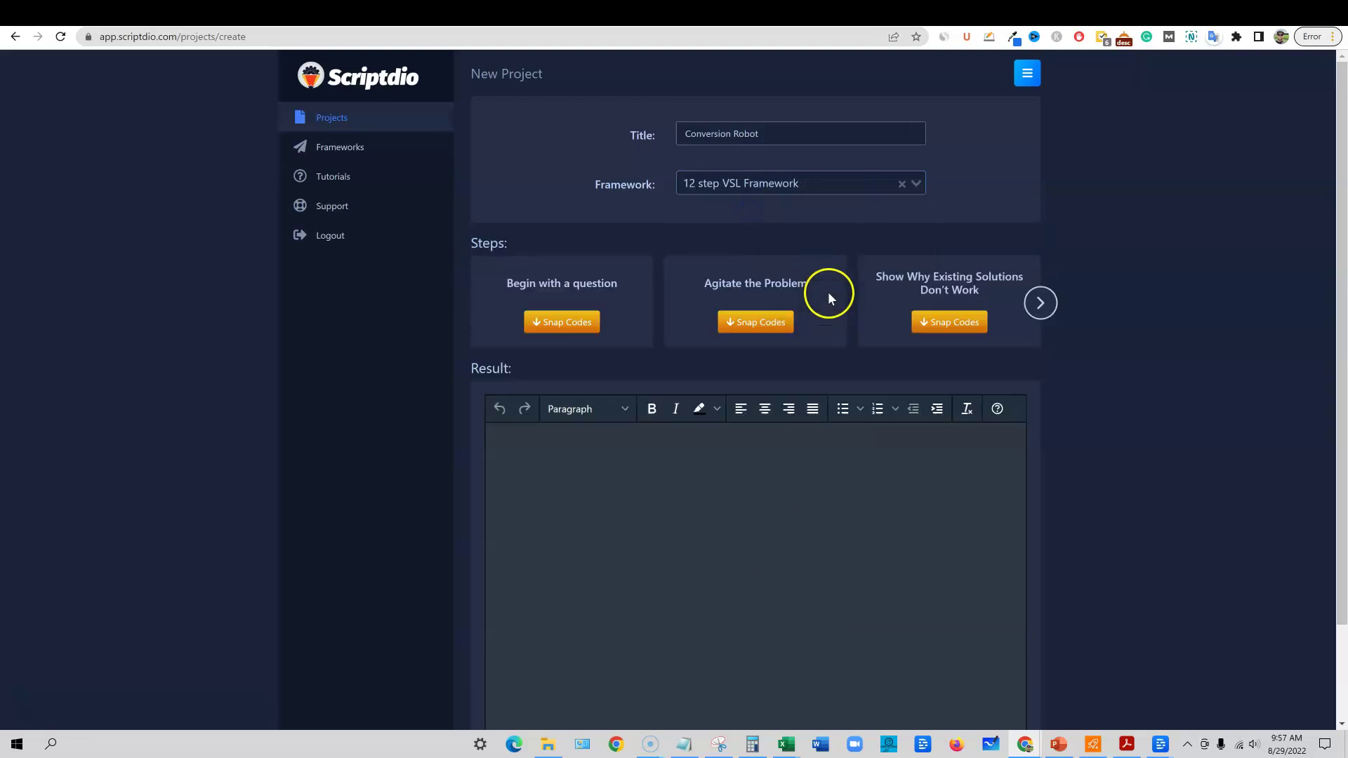
{"action": "left_click", "coordinate": [1036, 302]}
{"action": "left_click", "coordinate": [1046, 306]}
{"action": "left_click_drag", "start_coordinate": [1048, 309], "coordinate": [510, 306]}
{"action": "left_click_drag", "start_coordinate": [1040, 307], "coordinate": [566, 313]}
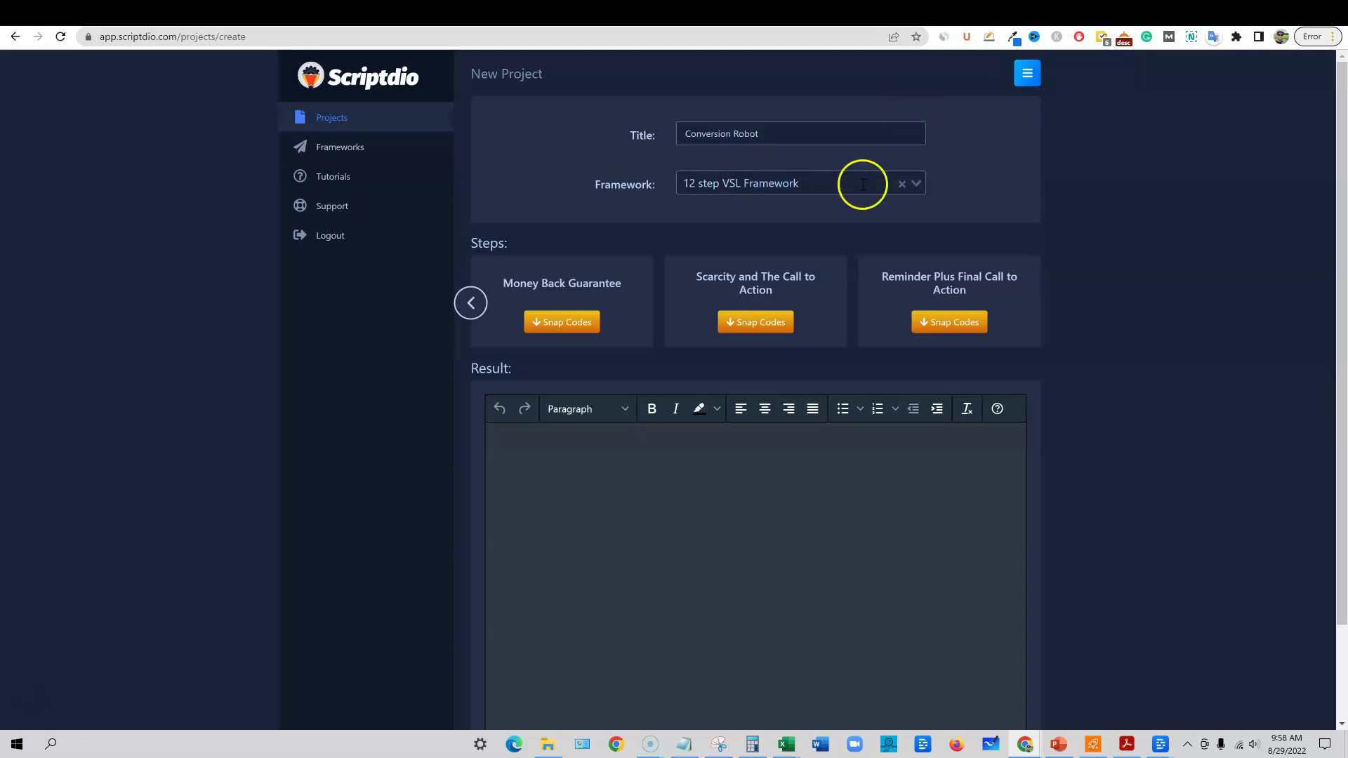
{"action": "left_click", "coordinate": [914, 183]}
{"action": "left_click", "coordinate": [789, 230]}
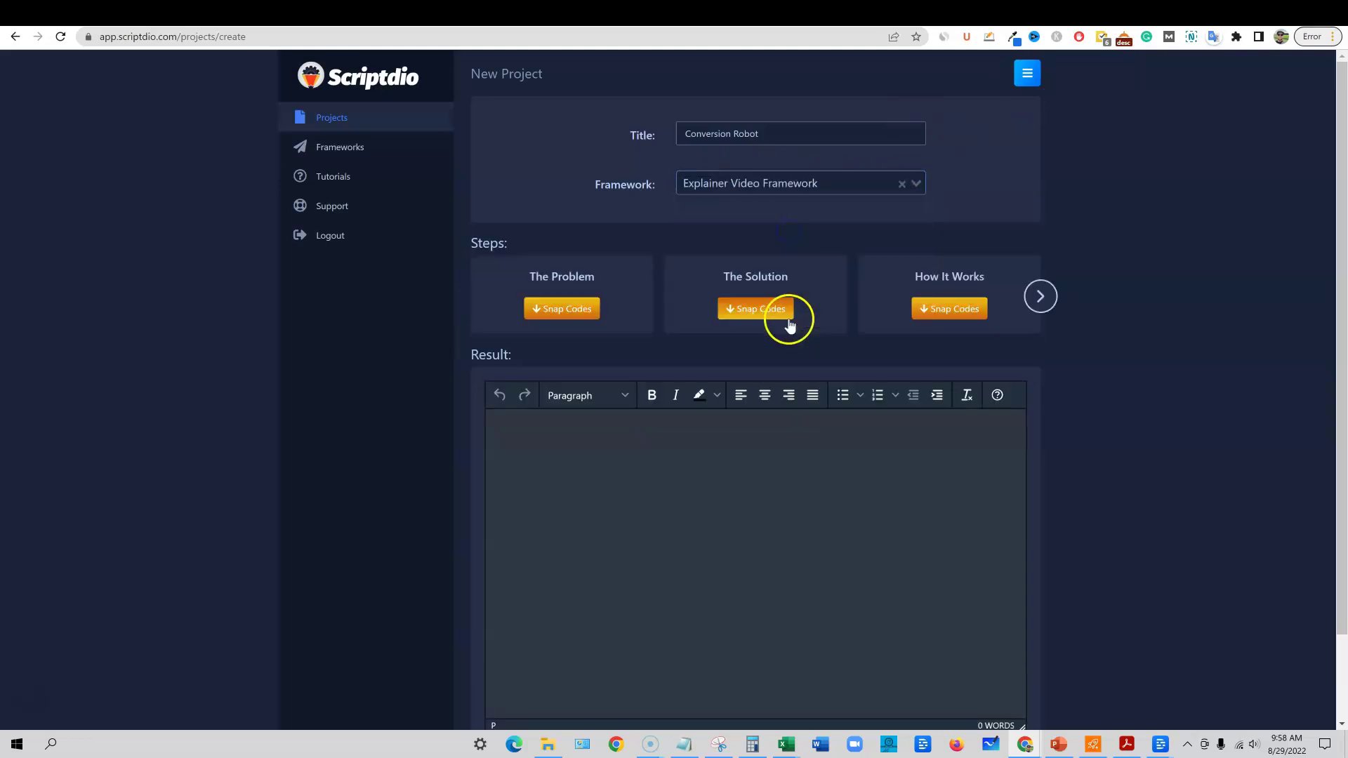
{"action": "scroll", "coordinate": [768, 327], "scroll_direction": "down", "scroll_amount": 2}
{"action": "scroll", "coordinate": [767, 328], "scroll_direction": "up", "scroll_amount": 2}
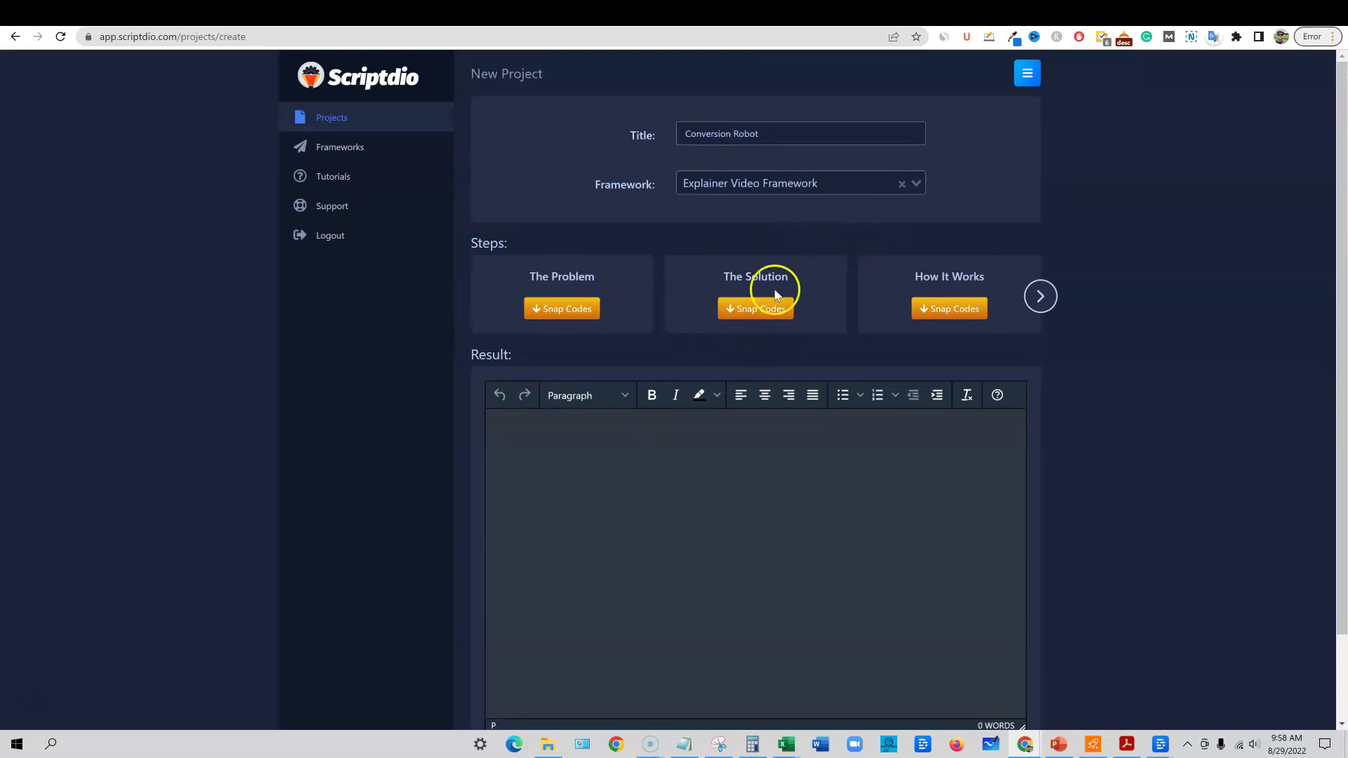
{"action": "left_click", "coordinate": [1032, 298]}
{"action": "left_click", "coordinate": [459, 292]}
Show The Problem snap codes, browse examples Problem 1 to 4, and preview Problem 1.
{"action": "left_click", "coordinate": [579, 313]}
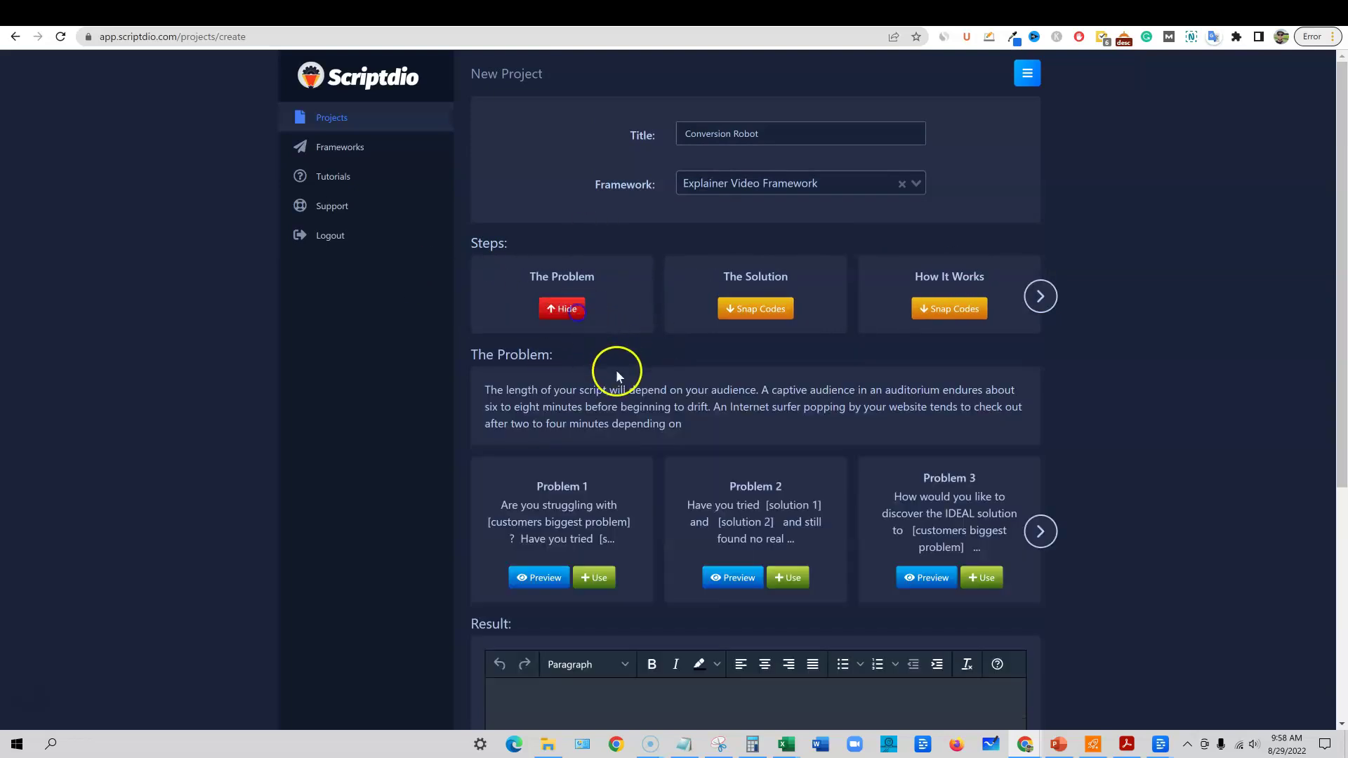
{"action": "scroll", "coordinate": [644, 428], "scroll_direction": "down", "scroll_amount": 1}
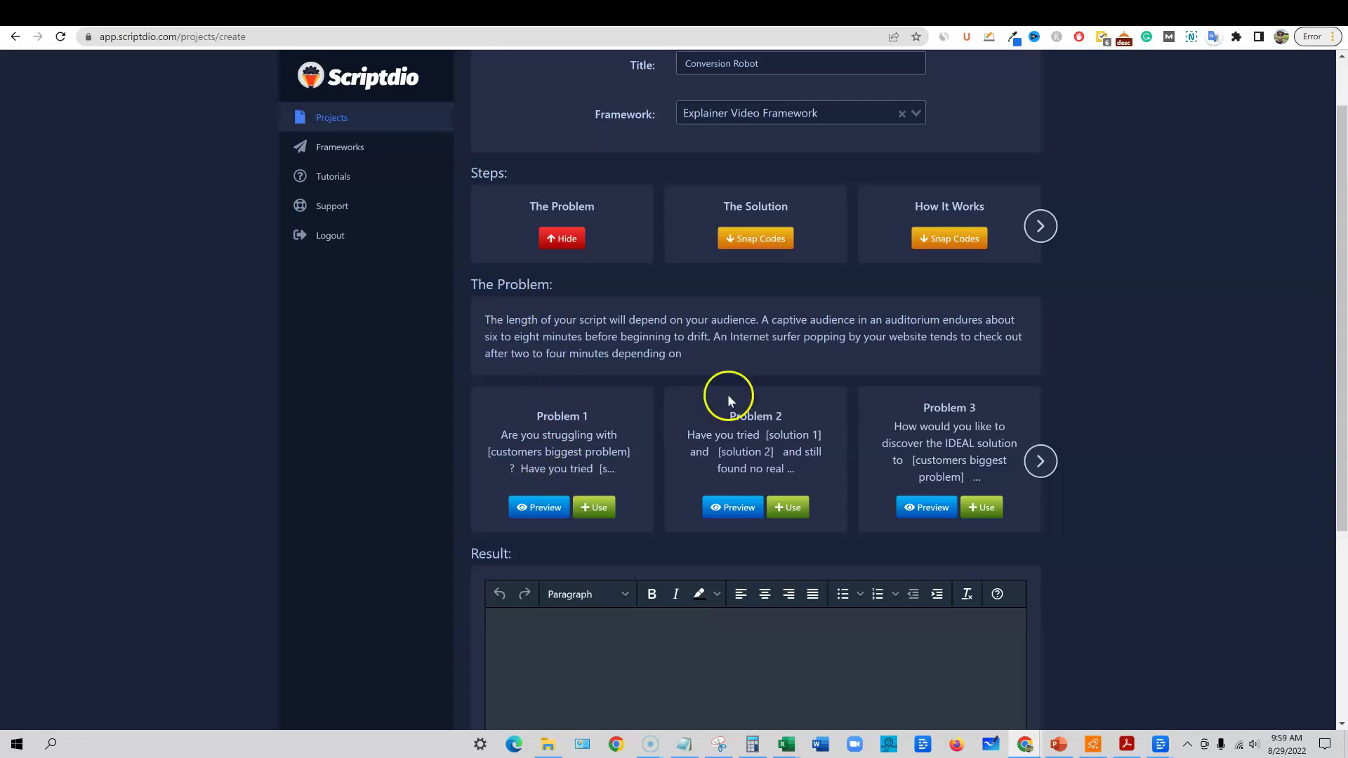
{"action": "left_click_drag", "start_coordinate": [735, 355], "coordinate": [485, 318]}
{"action": "scroll", "coordinate": [587, 461], "scroll_direction": "down", "scroll_amount": 1}
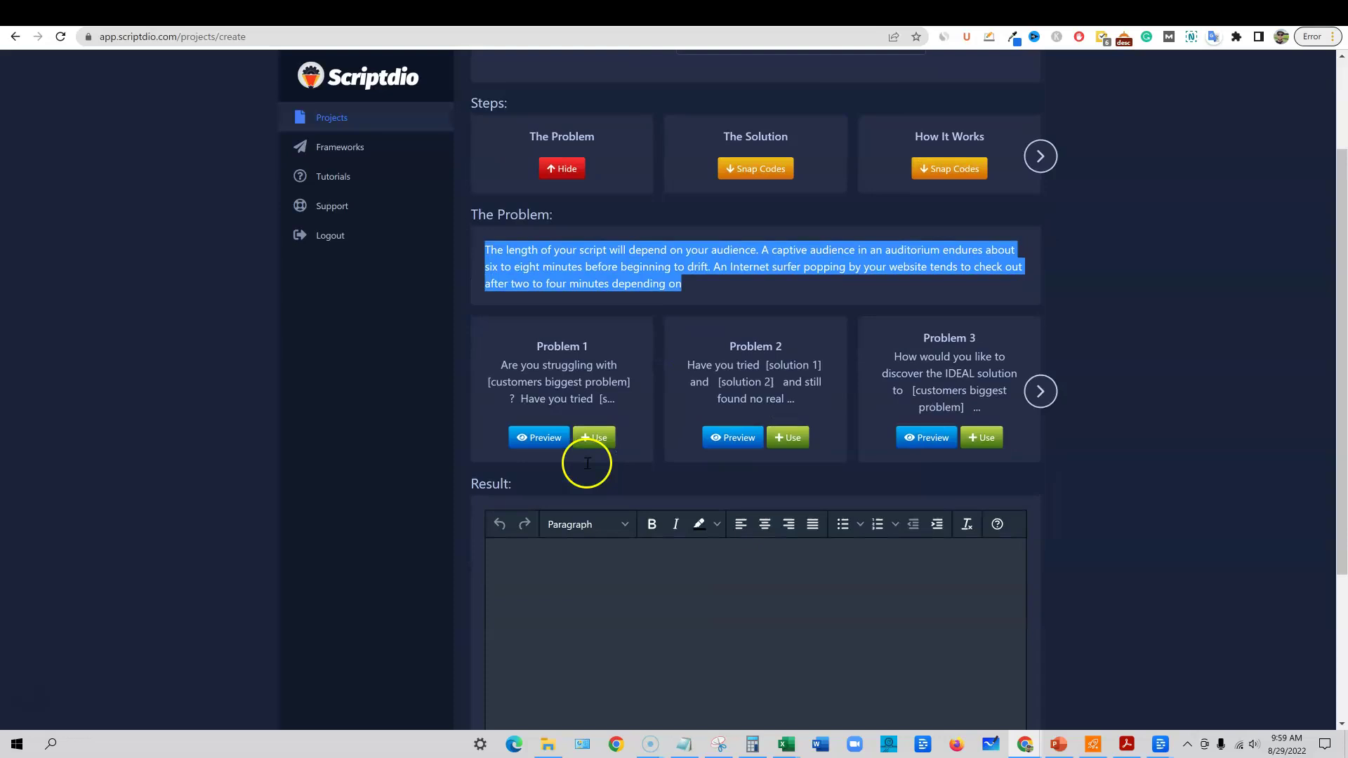
{"action": "left_click", "coordinate": [1044, 395]}
{"action": "left_click", "coordinate": [1039, 391]}
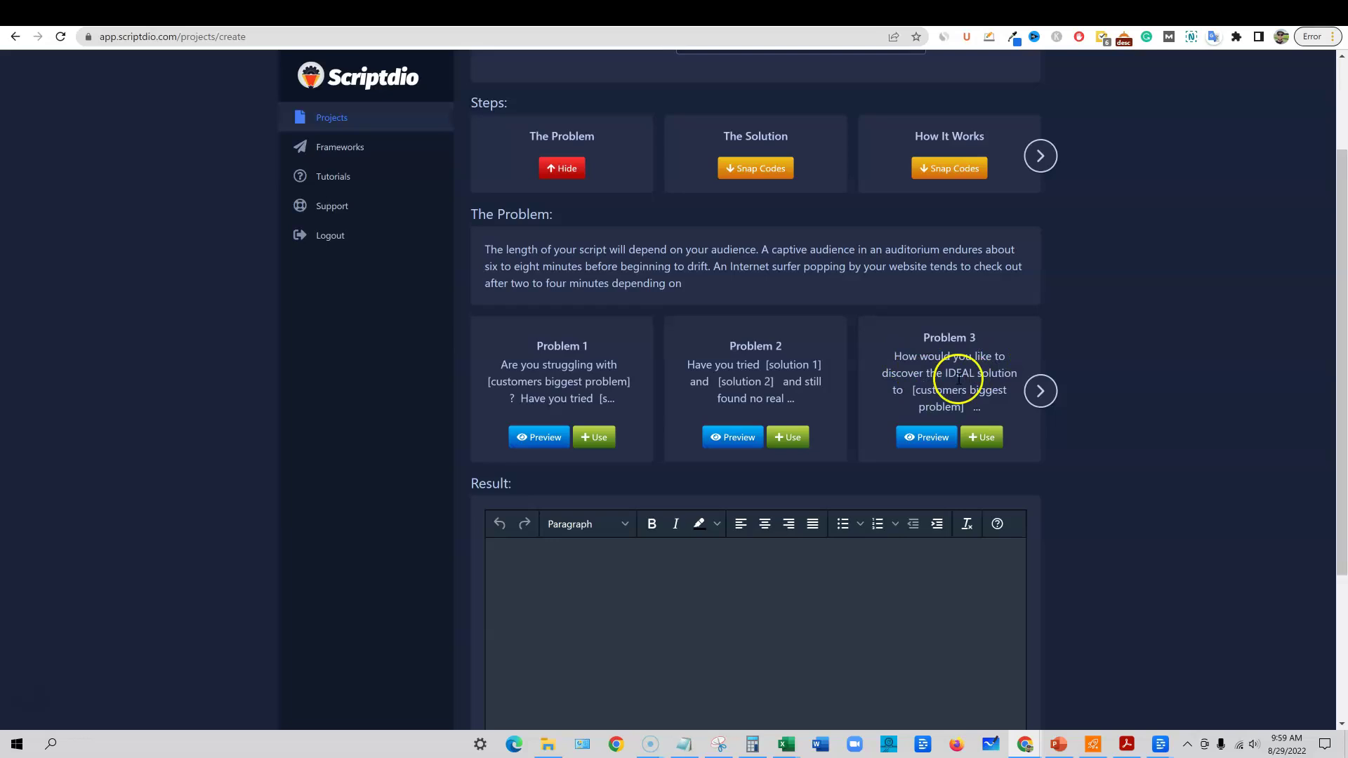
{"action": "left_click", "coordinate": [1039, 391]}
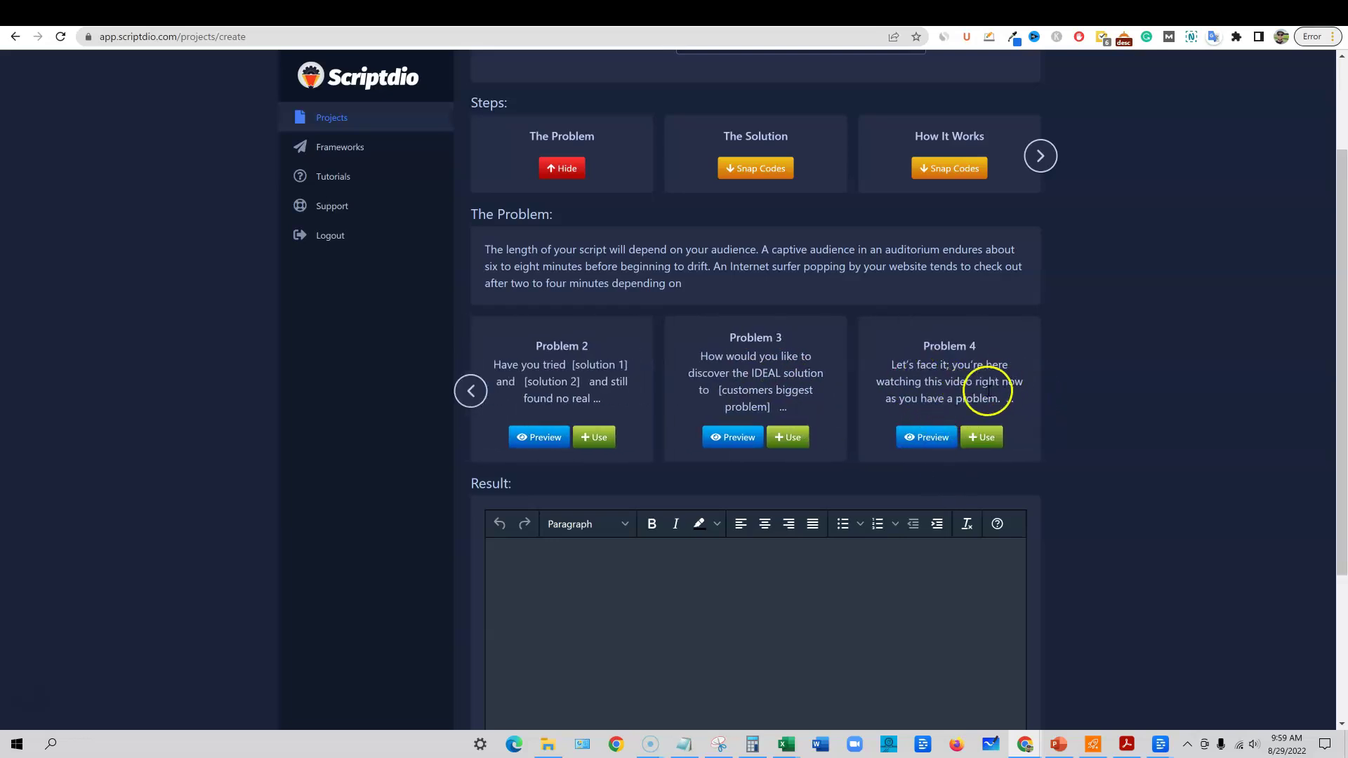
{"action": "left_click", "coordinate": [470, 391]}
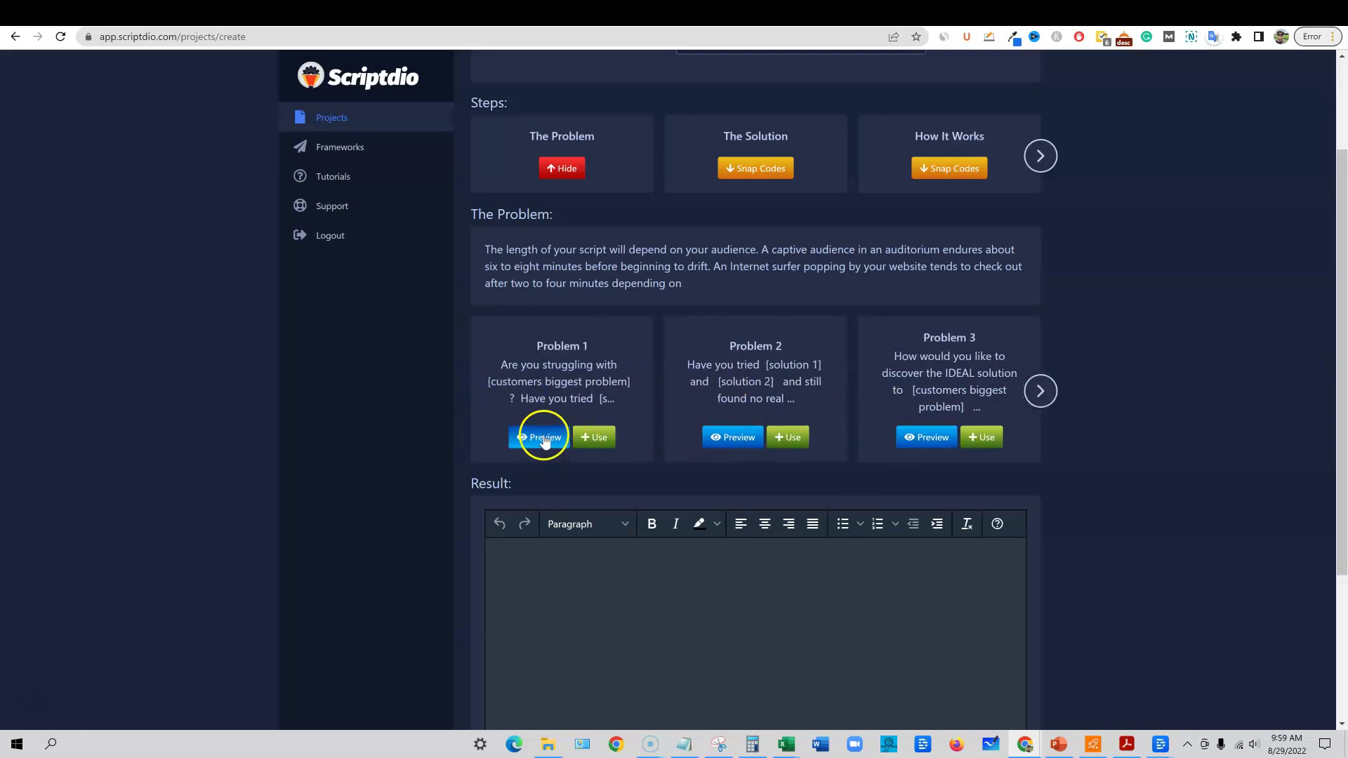
{"action": "left_click", "coordinate": [546, 439]}
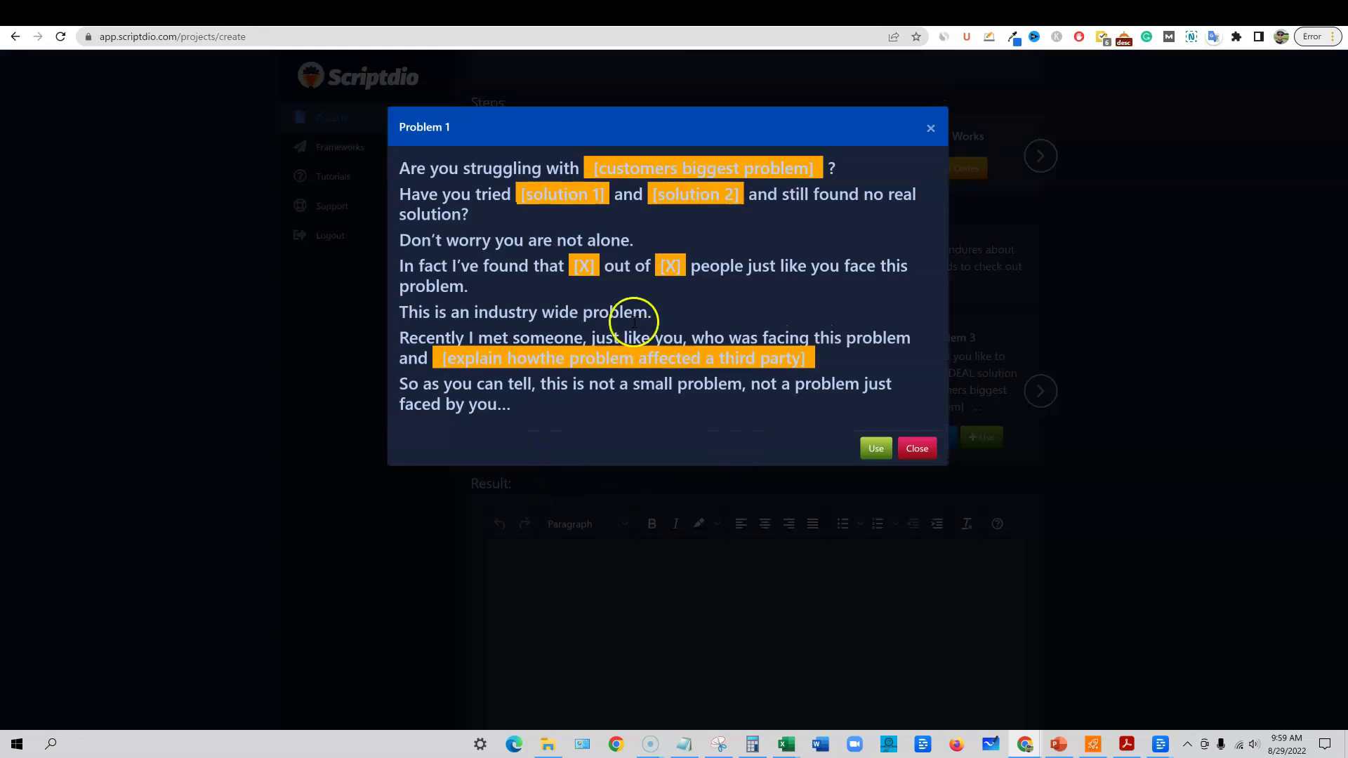
Review the Problem 1 placeholders, then insert the script into the Result editor.
{"action": "left_click_drag", "start_coordinate": [597, 168], "coordinate": [795, 174]}
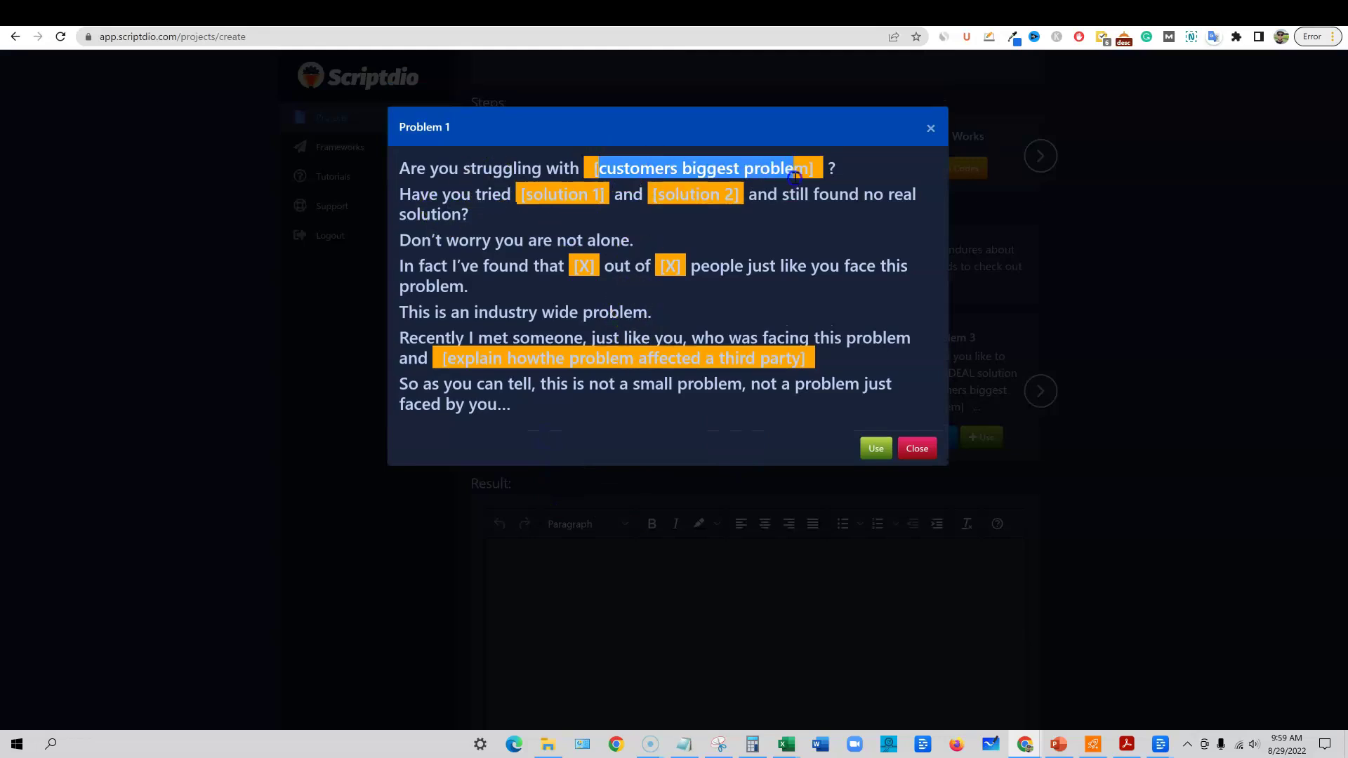
{"action": "left_click_drag", "start_coordinate": [525, 195], "coordinate": [748, 197]}
{"action": "left_click_drag", "start_coordinate": [659, 265], "coordinate": [695, 261]}
{"action": "left_click_drag", "start_coordinate": [572, 267], "coordinate": [636, 266]}
{"action": "left_click_drag", "start_coordinate": [507, 358], "coordinate": [808, 359]}
{"action": "left_click", "coordinate": [872, 451]}
{"action": "scroll", "coordinate": [641, 565], "scroll_direction": "down", "scroll_amount": 1}
{"action": "scroll", "coordinate": [662, 566], "scroll_direction": "down", "scroll_amount": 2}
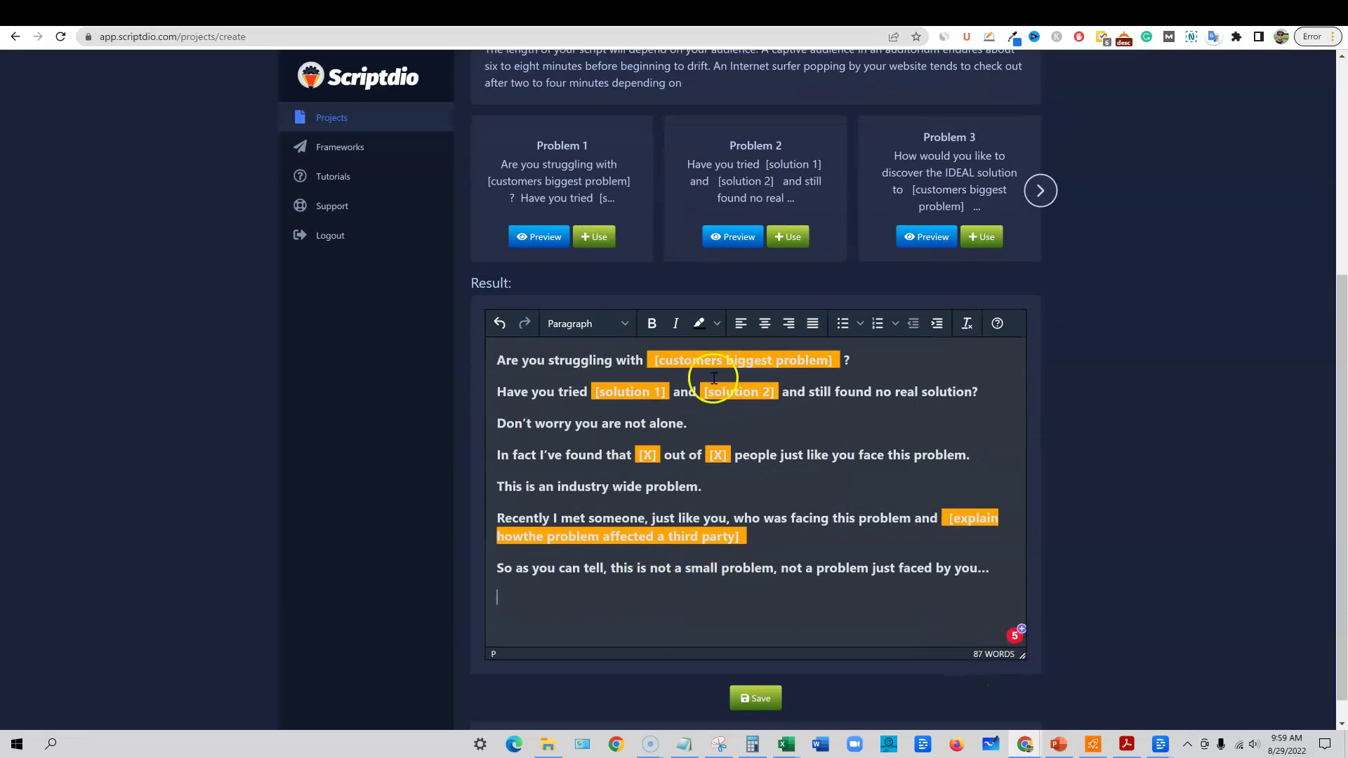
Complete the first line as 'converting more leads to customers'.
{"action": "left_click", "coordinate": [830, 359]}
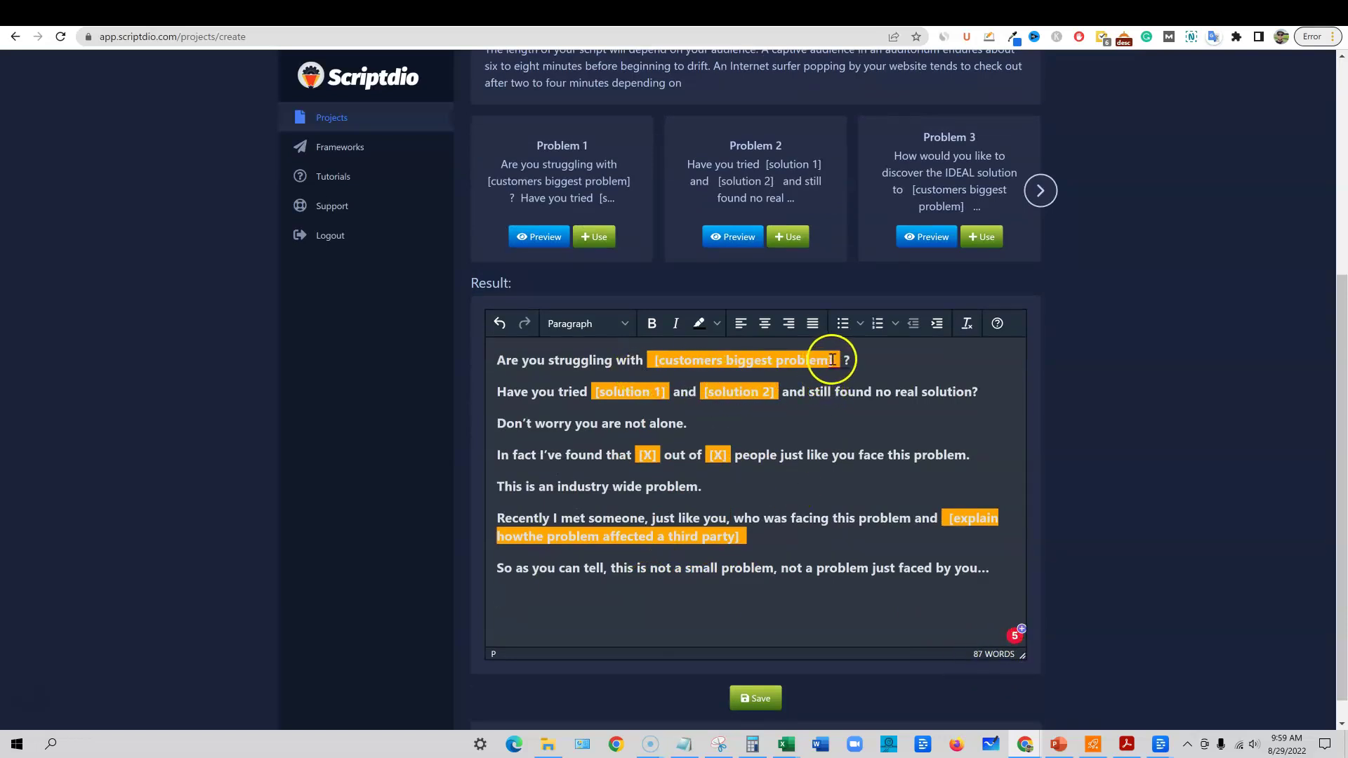
{"action": "left_click", "coordinate": [832, 359]}
{"action": "left_click_drag", "start_coordinate": [835, 359], "coordinate": [654, 360]}
{"action": "type", "text": "converting more leads"}
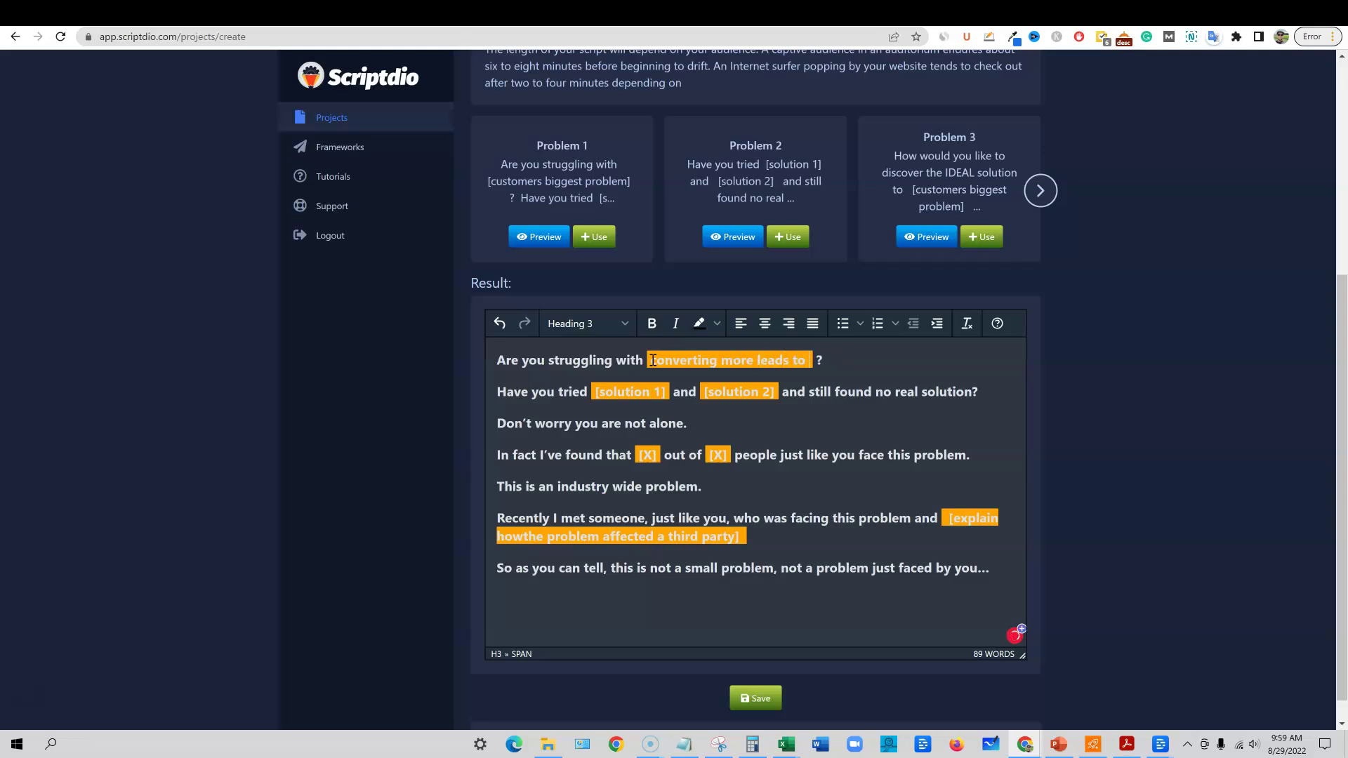
{"action": "type", "text": "tomers"}
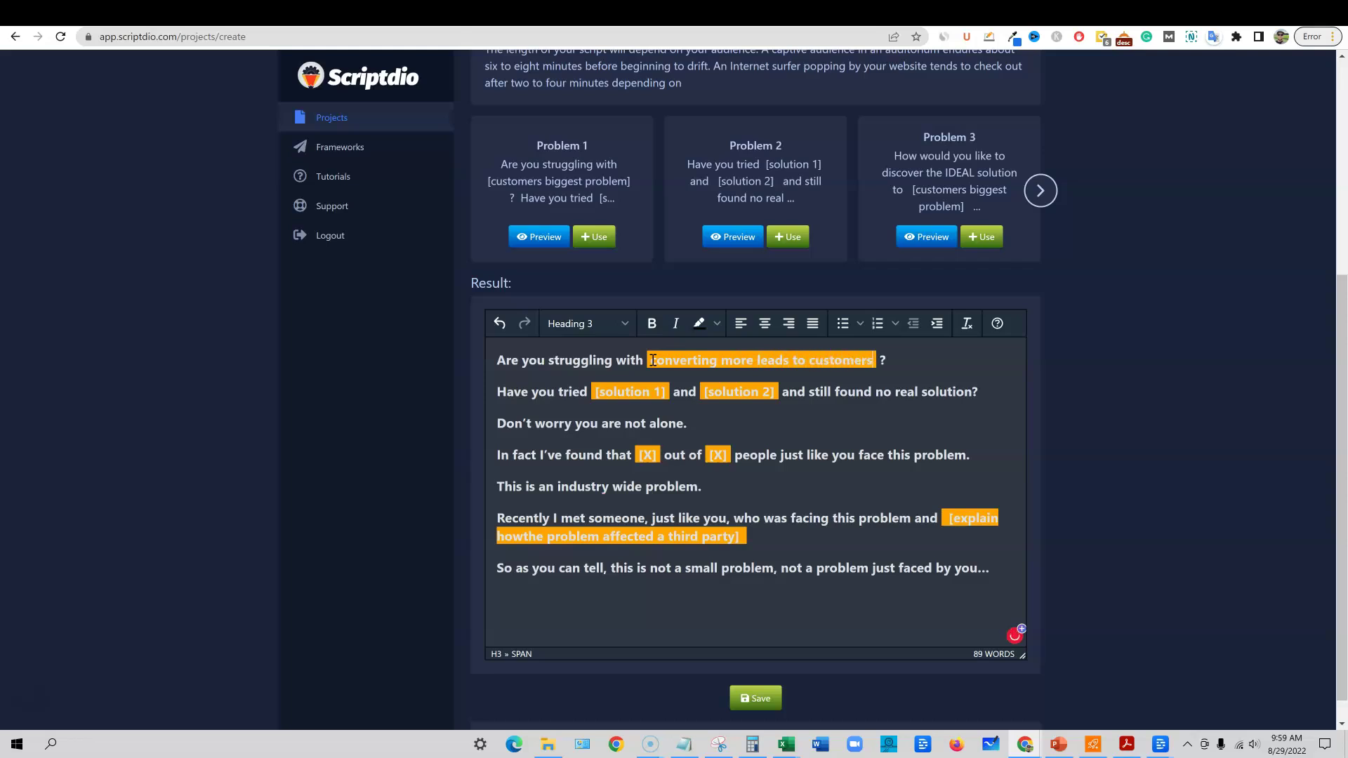
{"action": "mouse_move", "coordinate": [843, 360]}
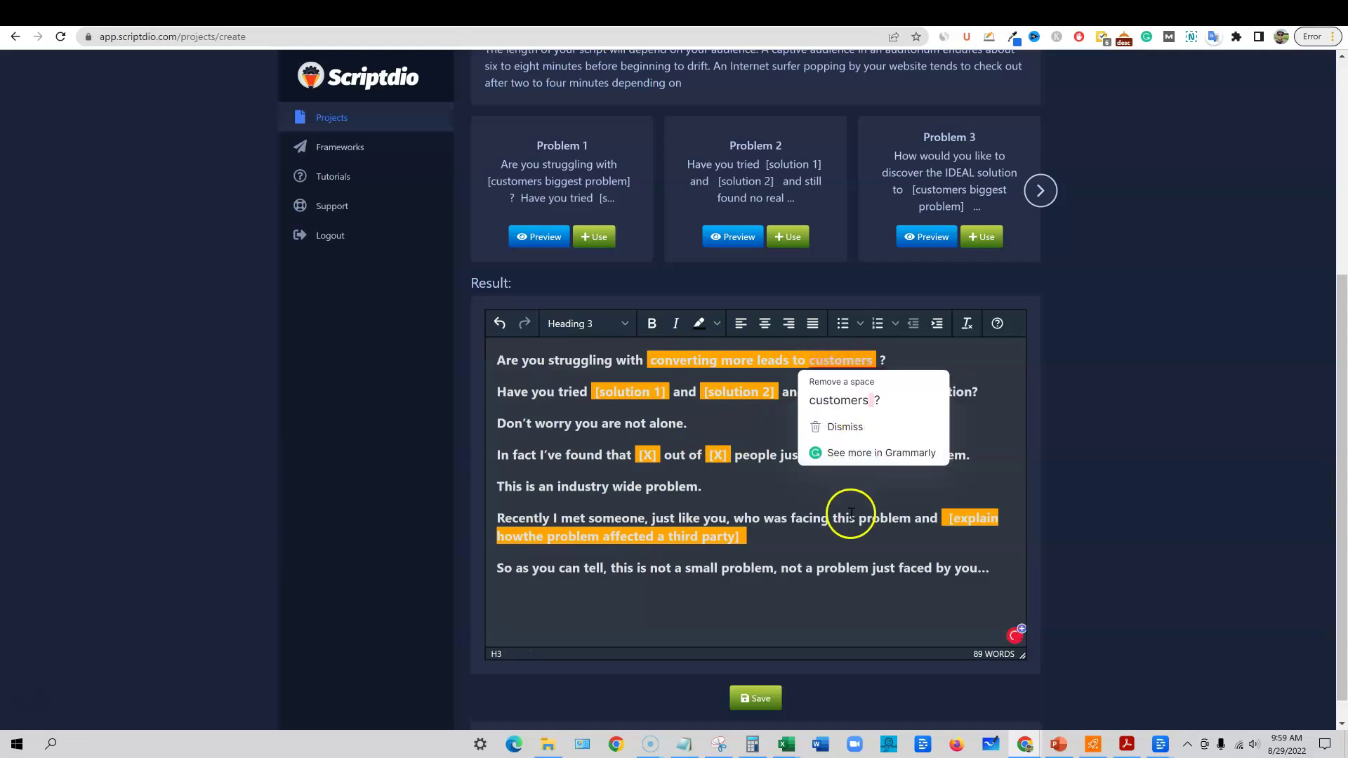
{"action": "left_click", "coordinate": [814, 397]}
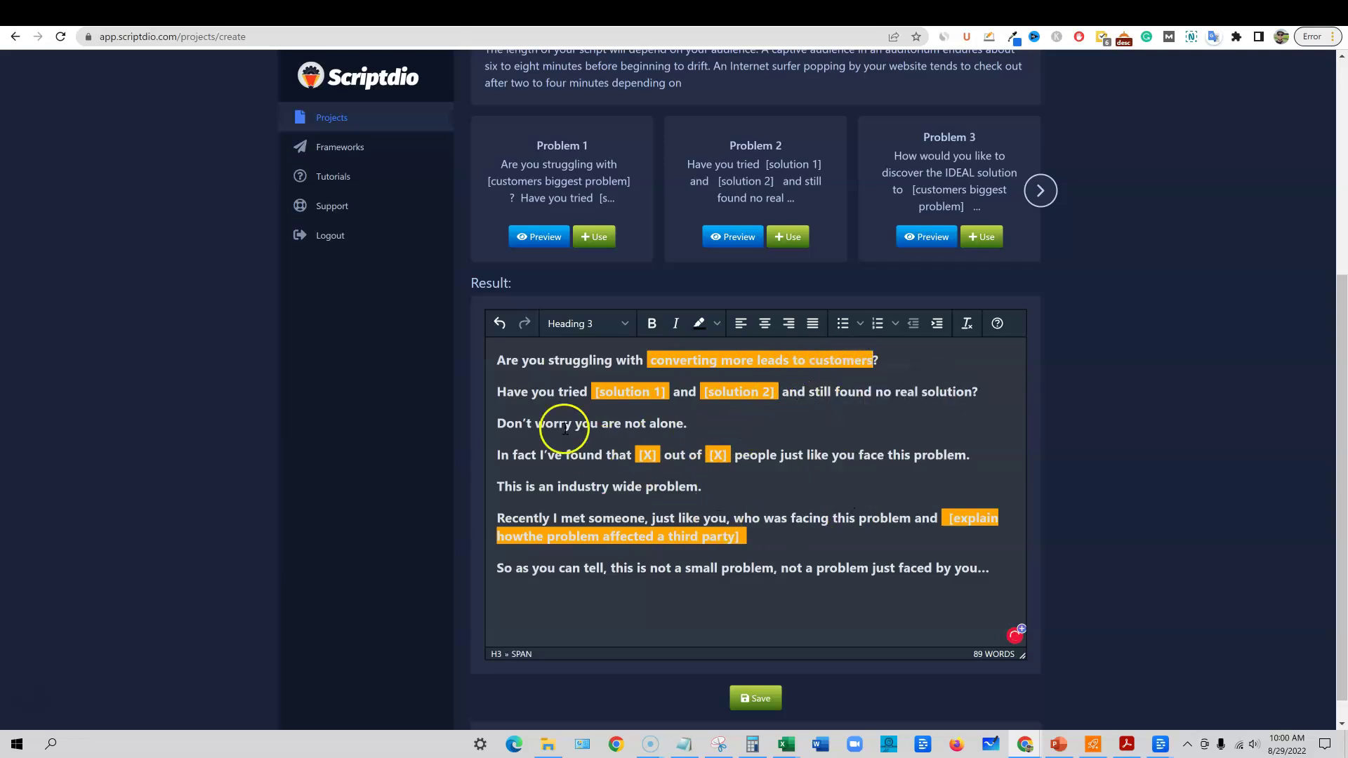
Replace the solutions with 'writing marketing copy' or 'hiring professionals' for creating great content.
{"action": "left_click_drag", "start_coordinate": [667, 392], "coordinate": [594, 392]}
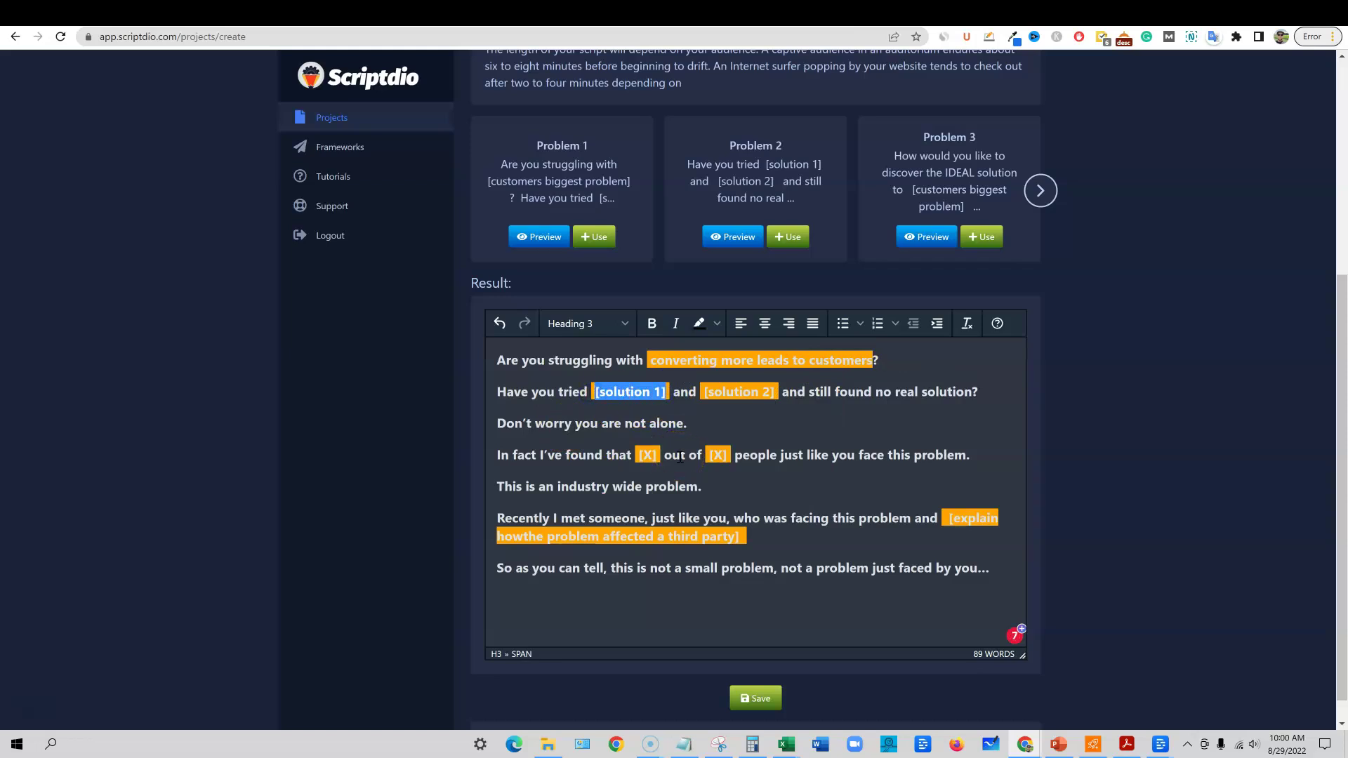
{"action": "type", "text": "writing mark"}
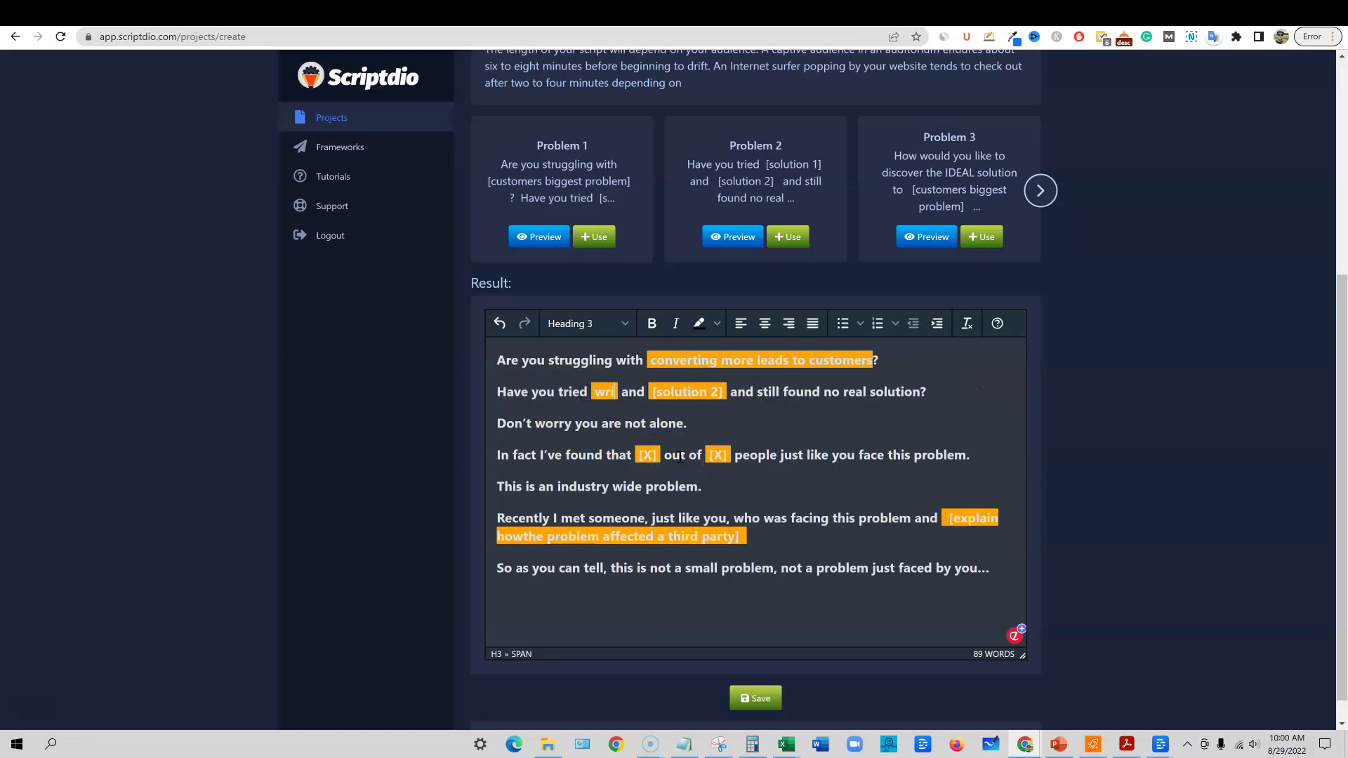
{"action": "type", "text": "eting copy"}
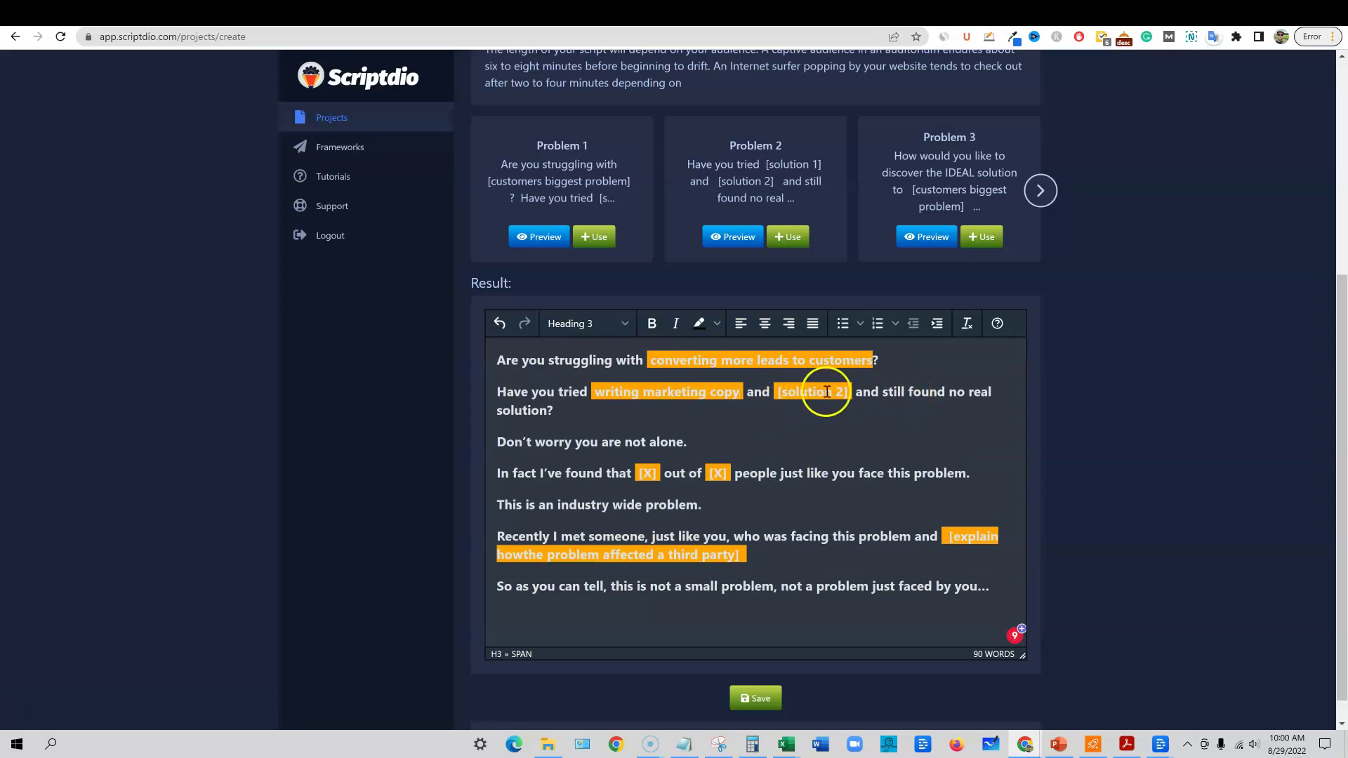
{"action": "left_click", "coordinate": [749, 392]}
{"action": "type", "text": "or"}
{"action": "left_click_drag", "start_coordinate": [839, 392], "coordinate": [767, 392]}
{"action": "key", "text": "BackSpace"}
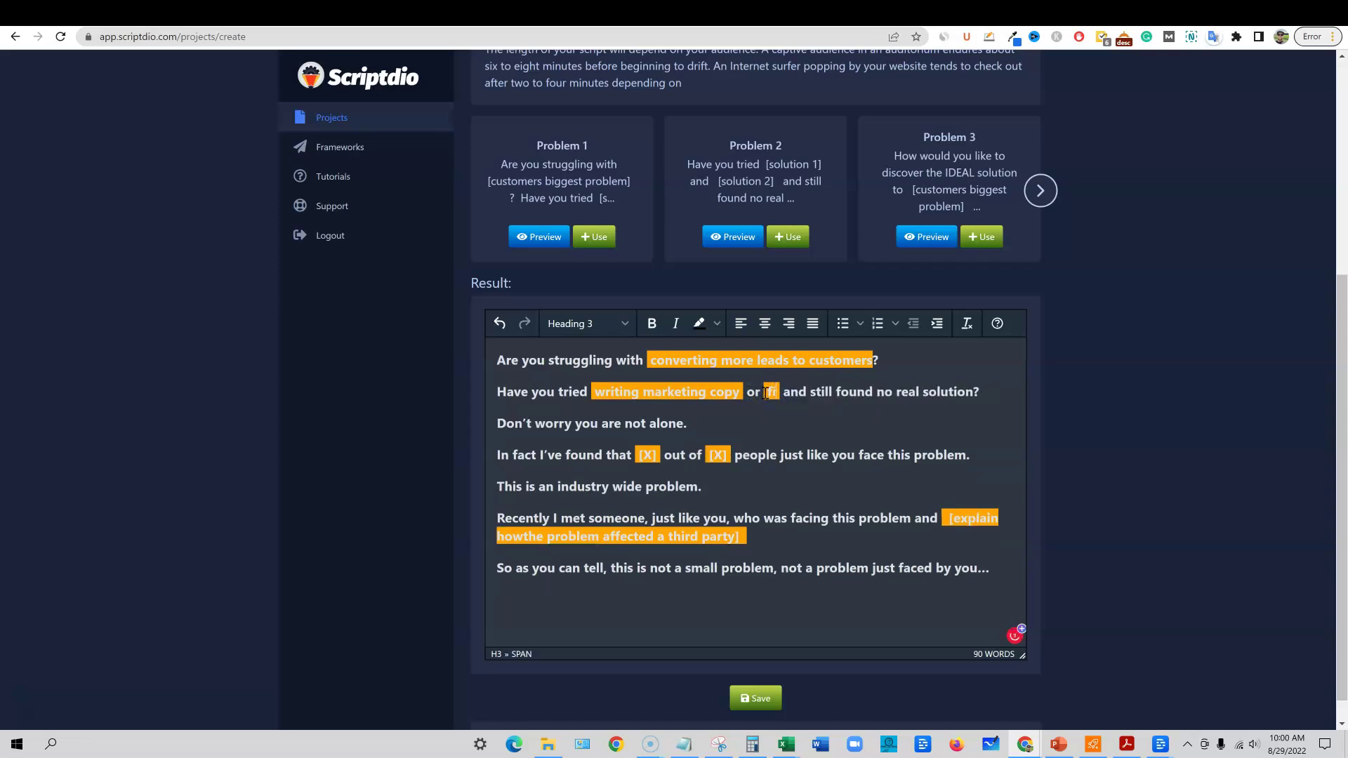
{"action": "type", "text": "hiring"}
{"action": "type", "text": " professional"}
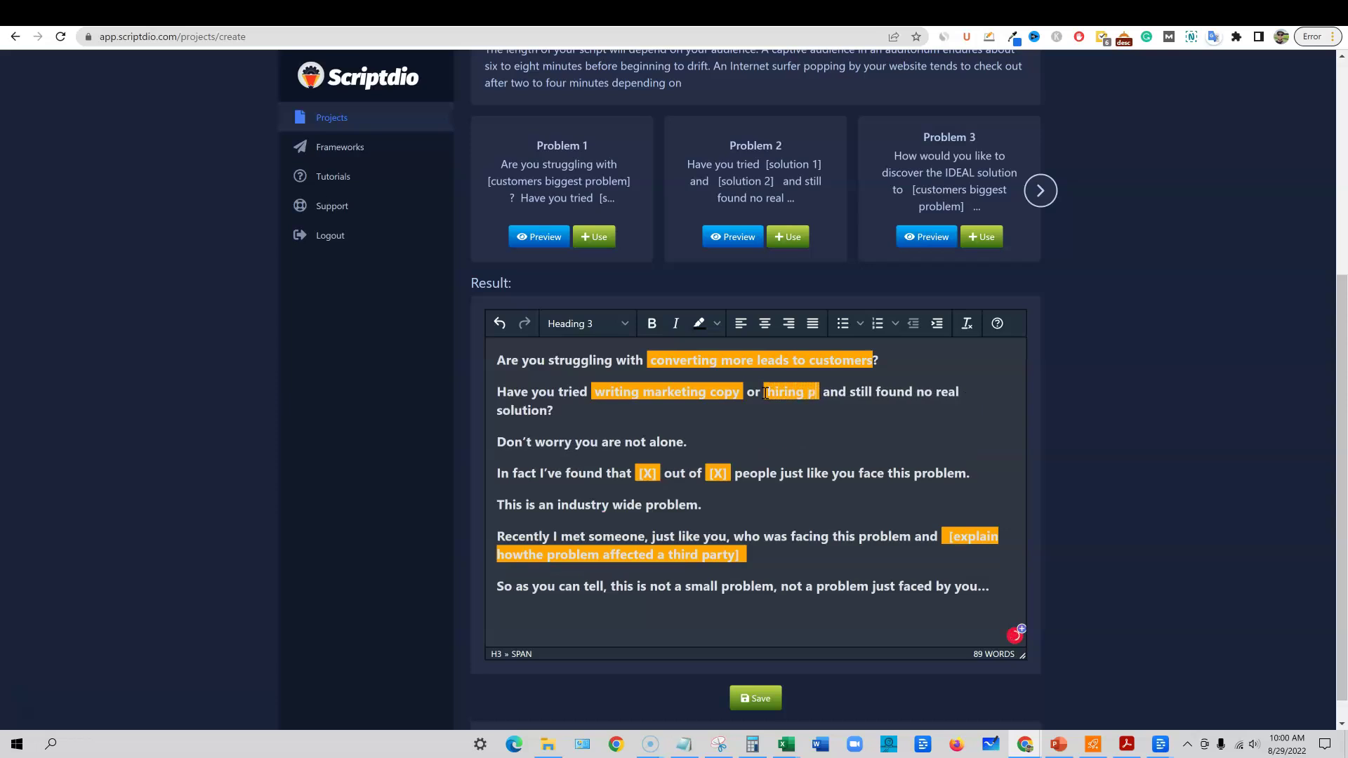
{"action": "type", "text": "s to"}
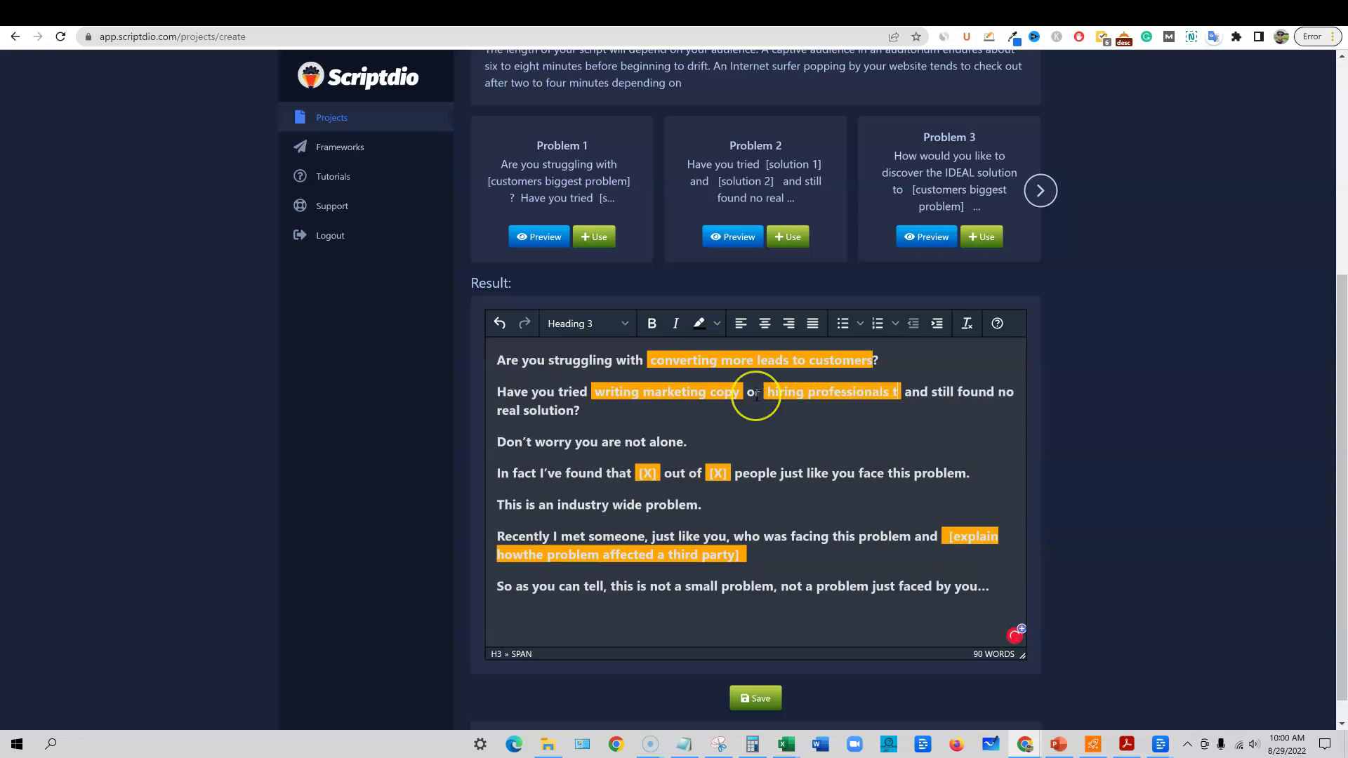
{"action": "key", "text": "BackSpace"}
{"action": "key", "text": "BackSpace"}
{"action": "key", "text": "BackSpace"}
{"action": "key", "text": "BackSpace"}
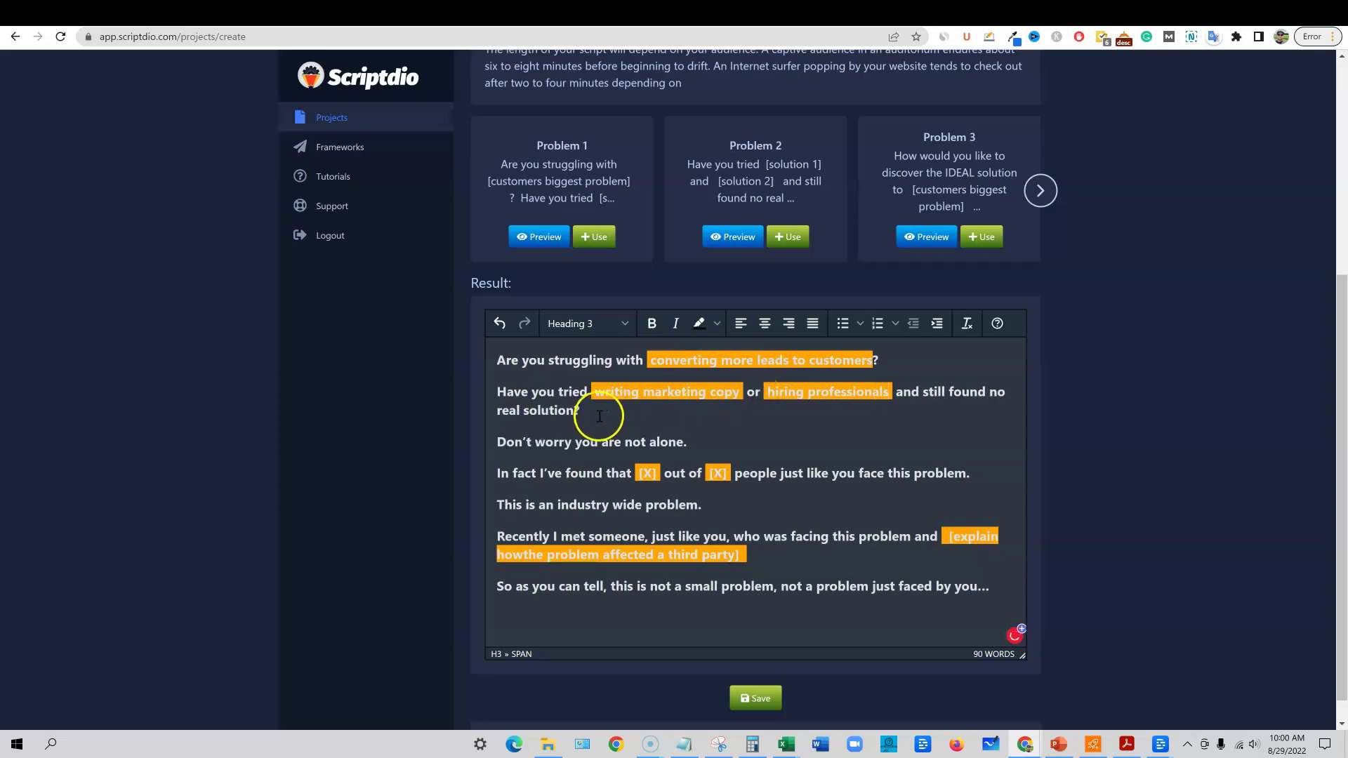
{"action": "left_click_drag", "start_coordinate": [548, 410], "coordinate": [605, 409]}
{"action": "left_click", "coordinate": [574, 410]}
{"action": "key", "text": "BackSpace"}
{"action": "key", "text": "BackSpace"}
{"action": "key", "text": "BackSpace"}
{"action": "type", "text": "creating great content"}
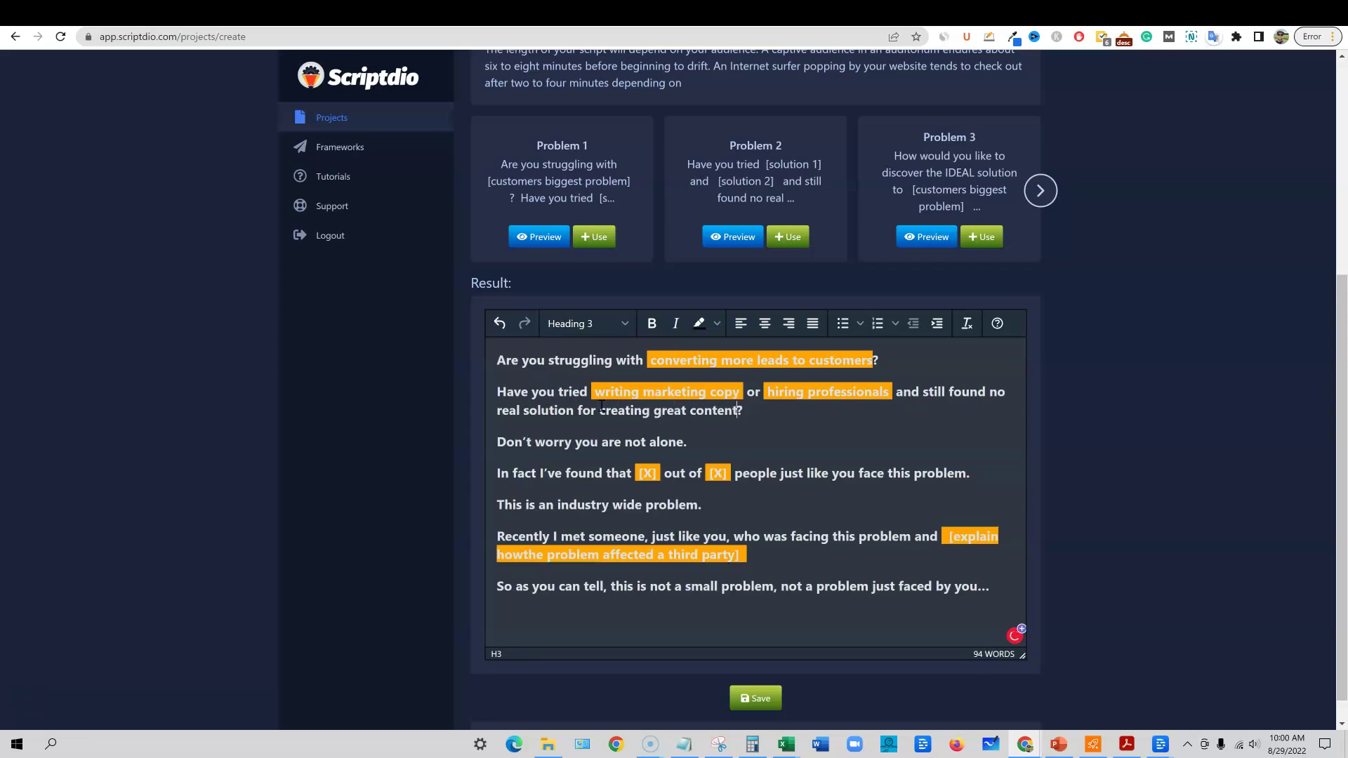
Dismiss the grammar suggestion and replace the [X] placeholders with 9 and 10.
{"action": "left_click", "coordinate": [678, 361]}
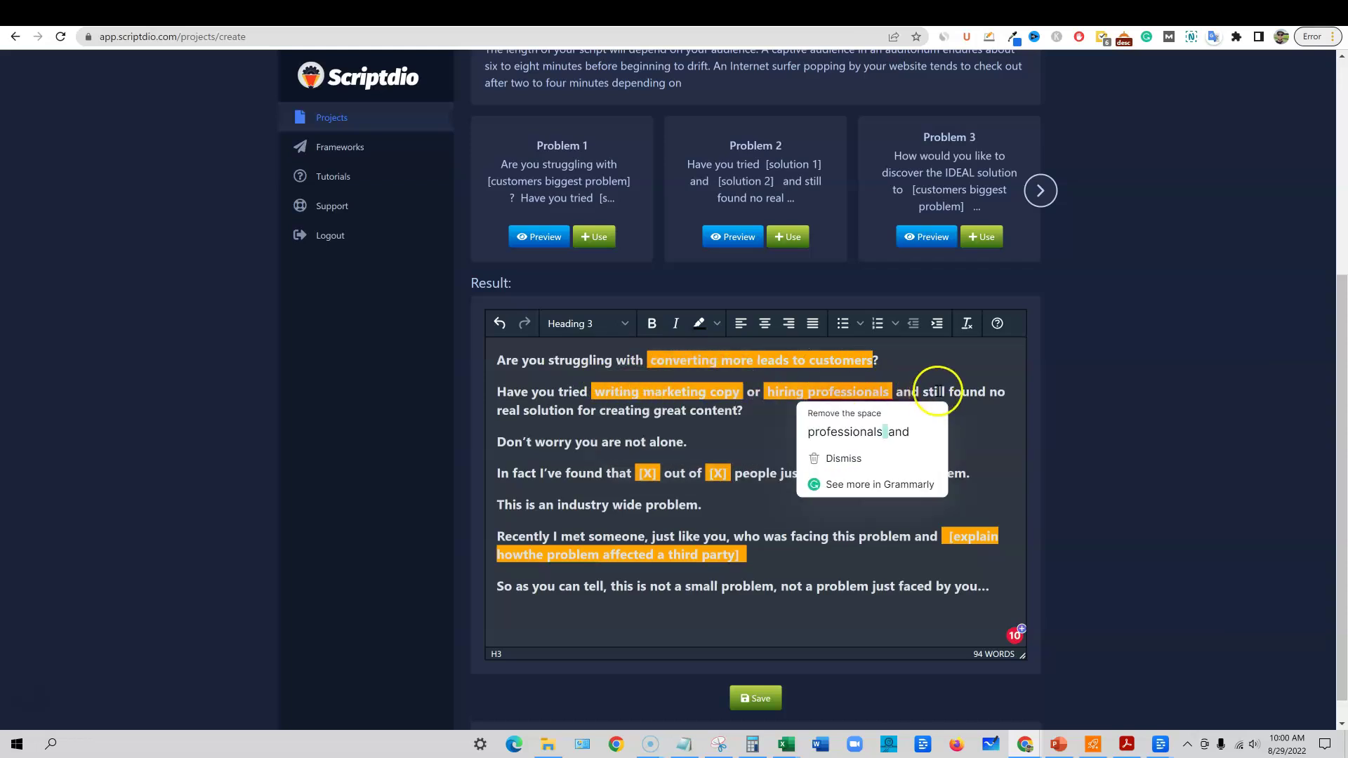
{"action": "left_click", "coordinate": [937, 391]}
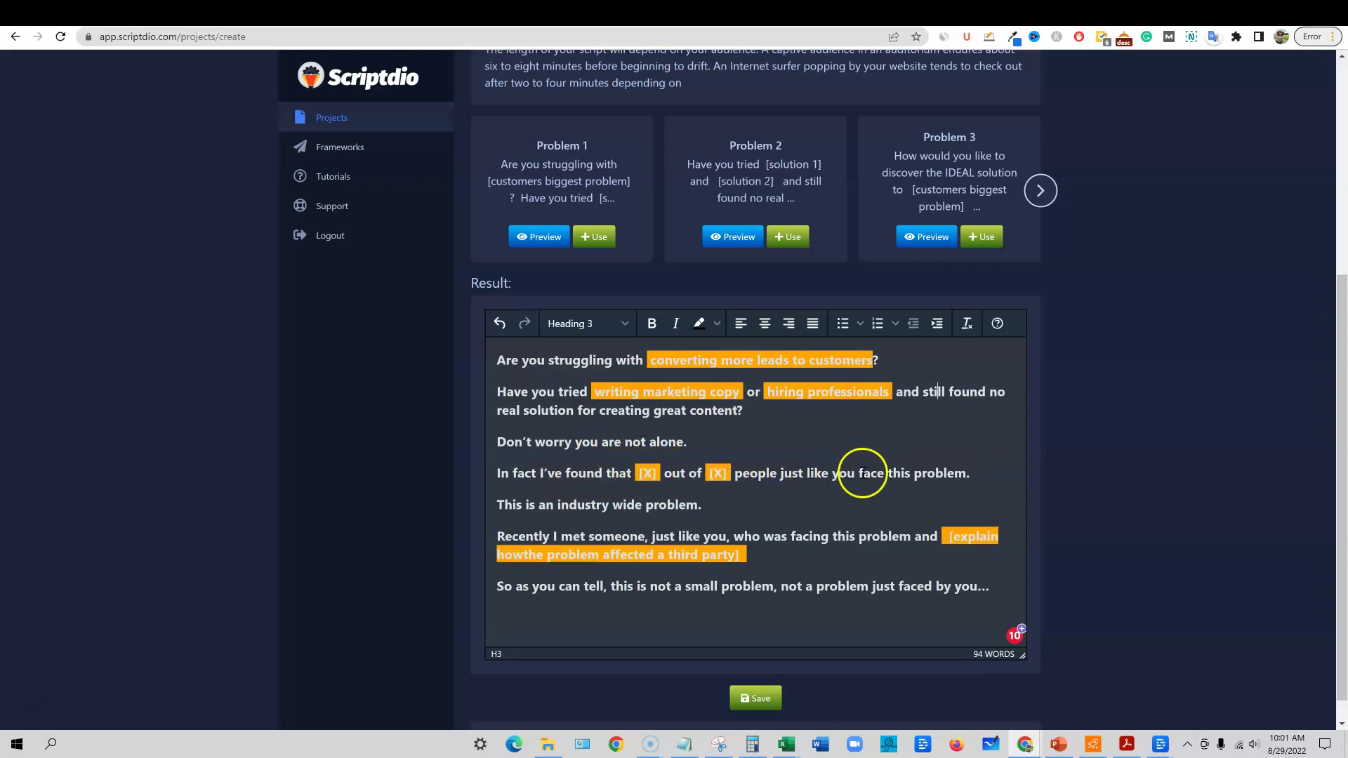
{"action": "double_click", "coordinate": [646, 472]}
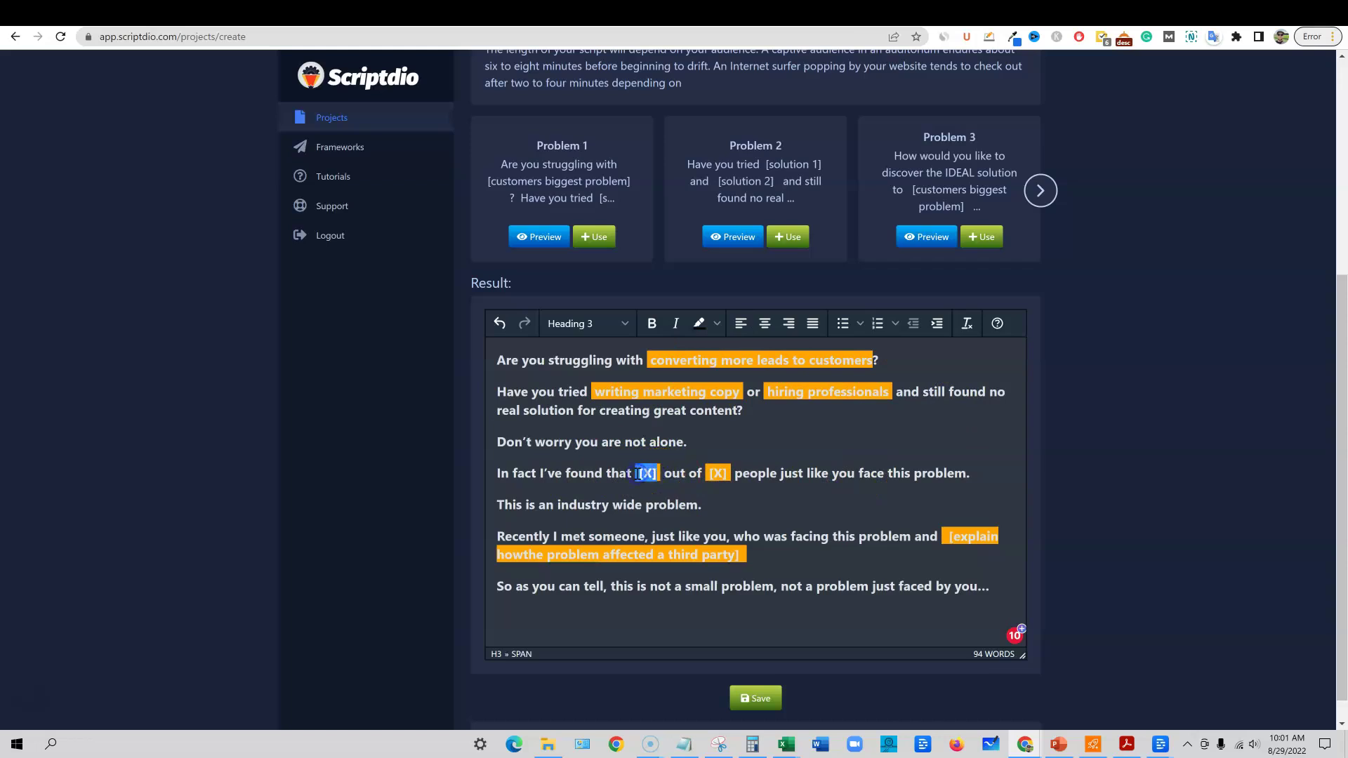
{"action": "type", "text": "9"}
{"action": "double_click", "coordinate": [713, 475]}
{"action": "type", "text": "10"}
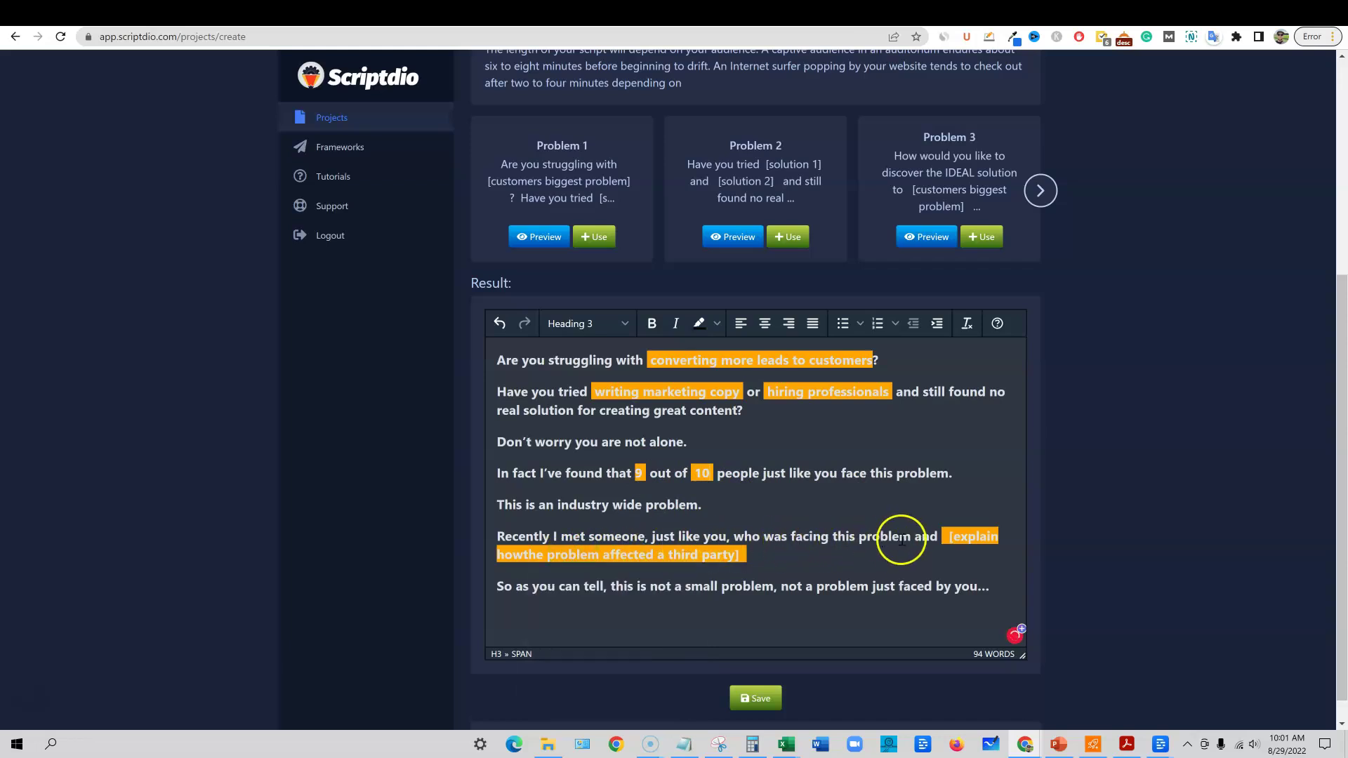
{"action": "left_click_drag", "start_coordinate": [923, 536], "coordinate": [625, 577]}
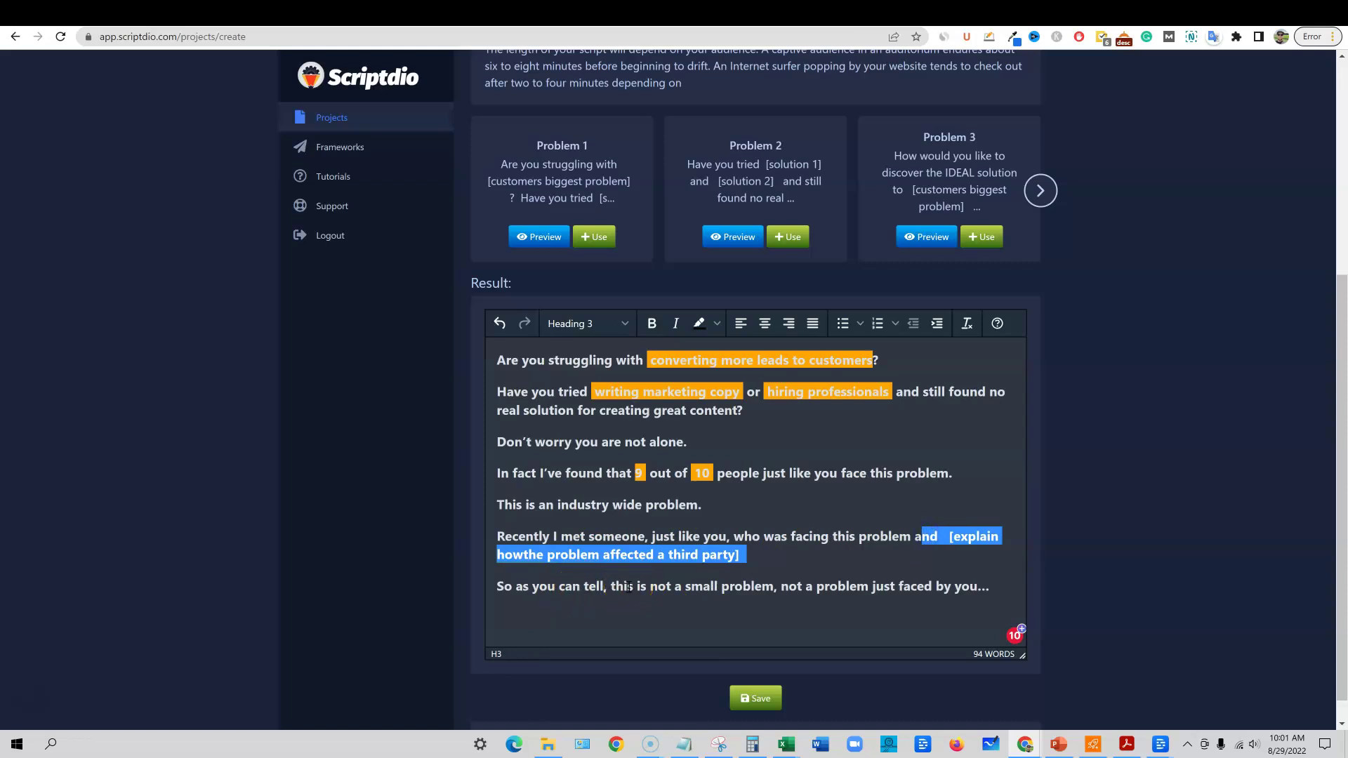
{"action": "scroll", "coordinate": [628, 586], "scroll_direction": "down", "scroll_amount": 1}
Scroll back up and show the Snap Codes for The Solution.
{"action": "left_click", "coordinate": [502, 587]}
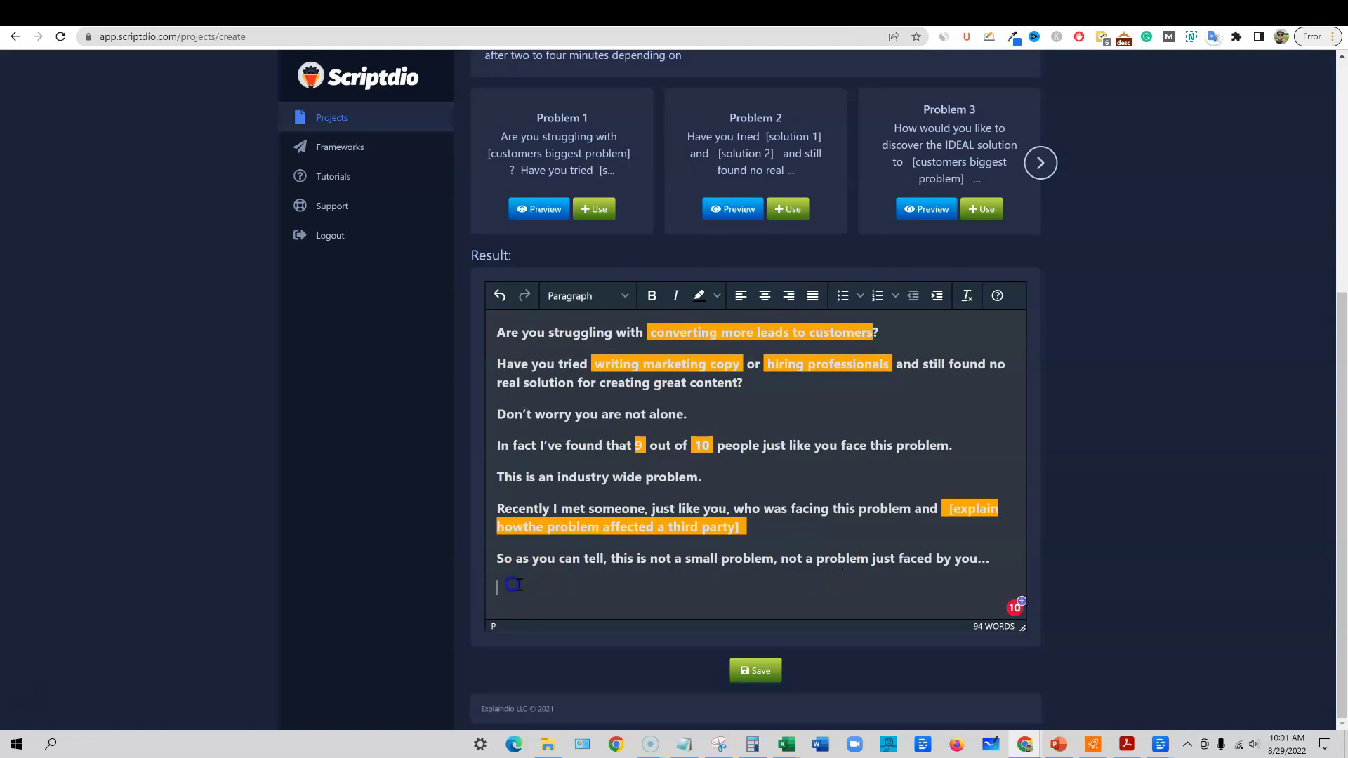
{"action": "scroll", "coordinate": [777, 243], "scroll_direction": "up", "scroll_amount": 4}
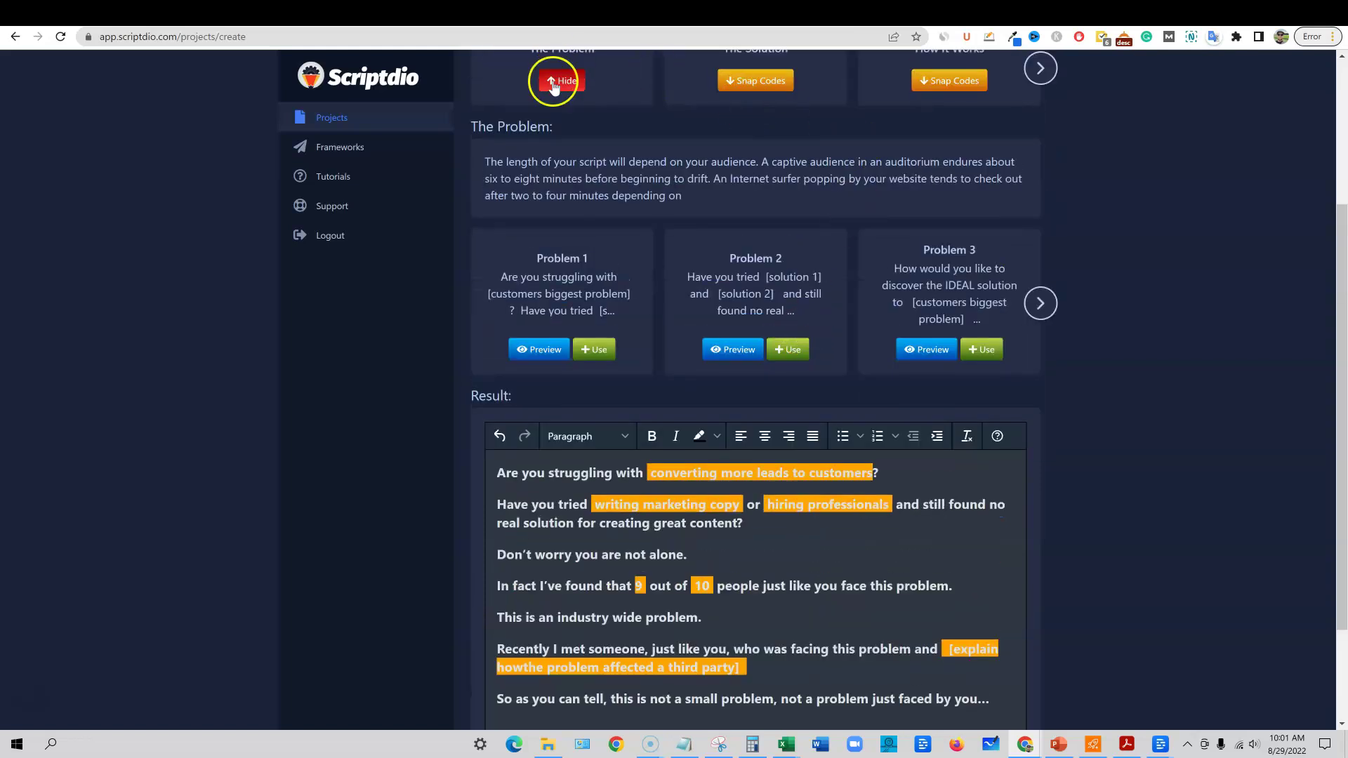
{"action": "scroll", "coordinate": [590, 138], "scroll_direction": "up", "scroll_amount": 1}
{"action": "scroll", "coordinate": [589, 138], "scroll_direction": "up", "scroll_amount": 3}
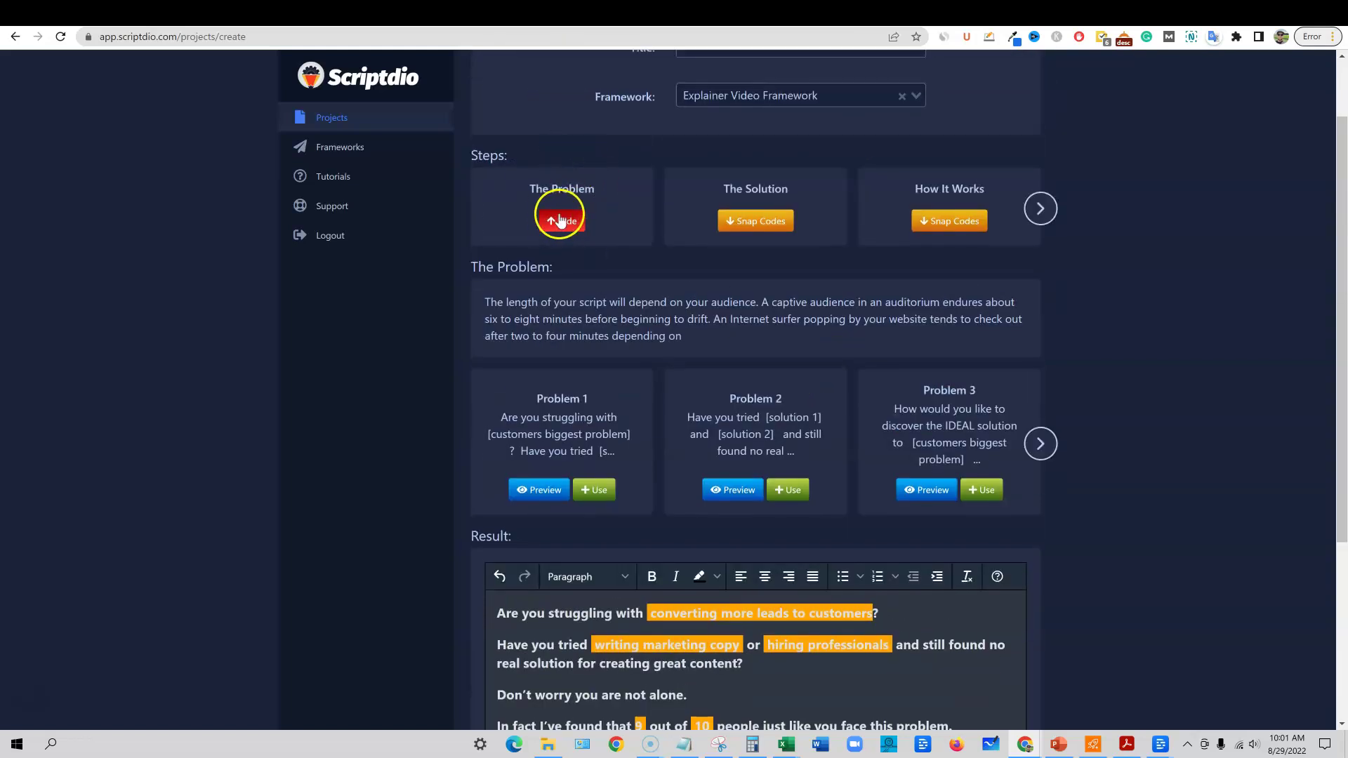
{"action": "left_click", "coordinate": [562, 219]}
{"action": "left_click", "coordinate": [574, 219]}
{"action": "left_click", "coordinate": [756, 221]}
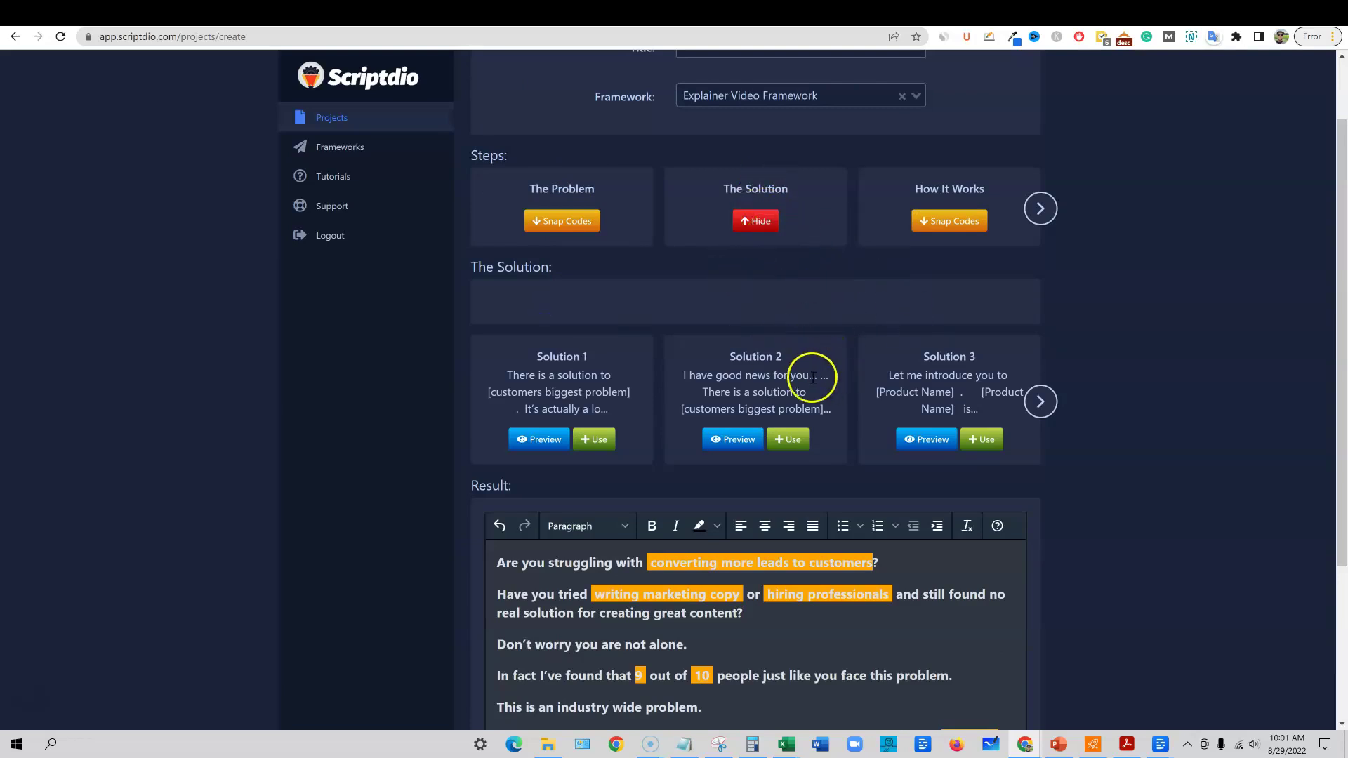
{"action": "scroll", "coordinate": [704, 389], "scroll_direction": "down", "scroll_amount": 1}
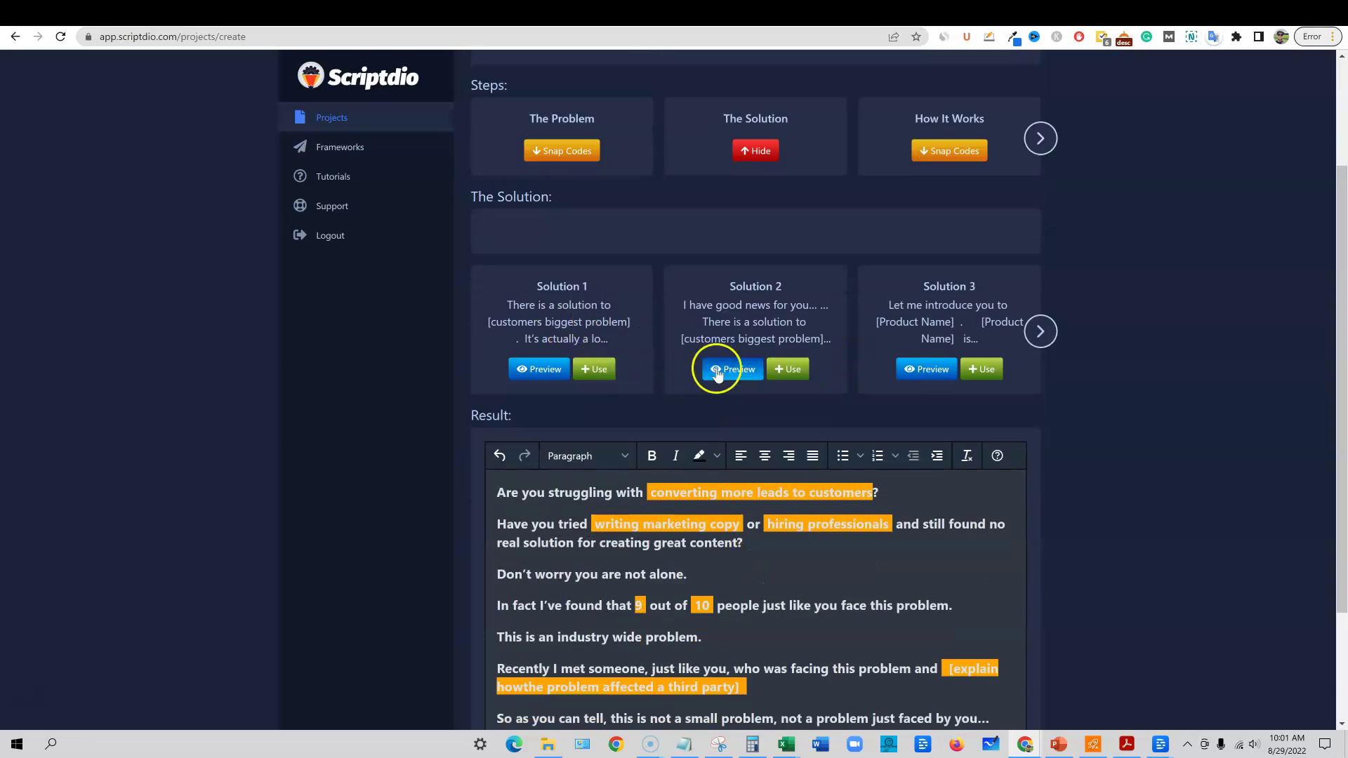
{"action": "scroll", "coordinate": [749, 517], "scroll_direction": "down", "scroll_amount": 1}
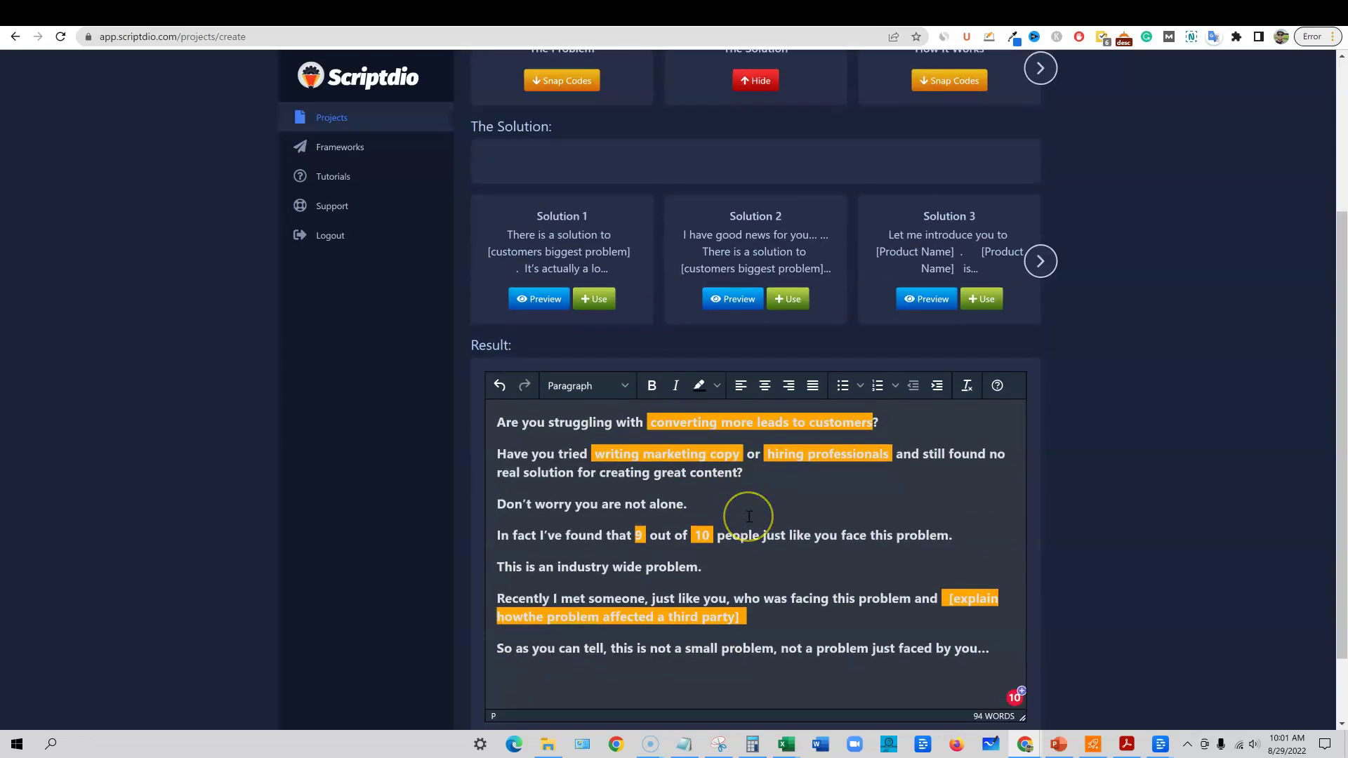
{"action": "scroll", "coordinate": [749, 517], "scroll_direction": "down", "scroll_amount": 1}
Browse the Solution cards and insert Solution 2 at the end of the Result script.
{"action": "left_click", "coordinate": [1038, 191]}
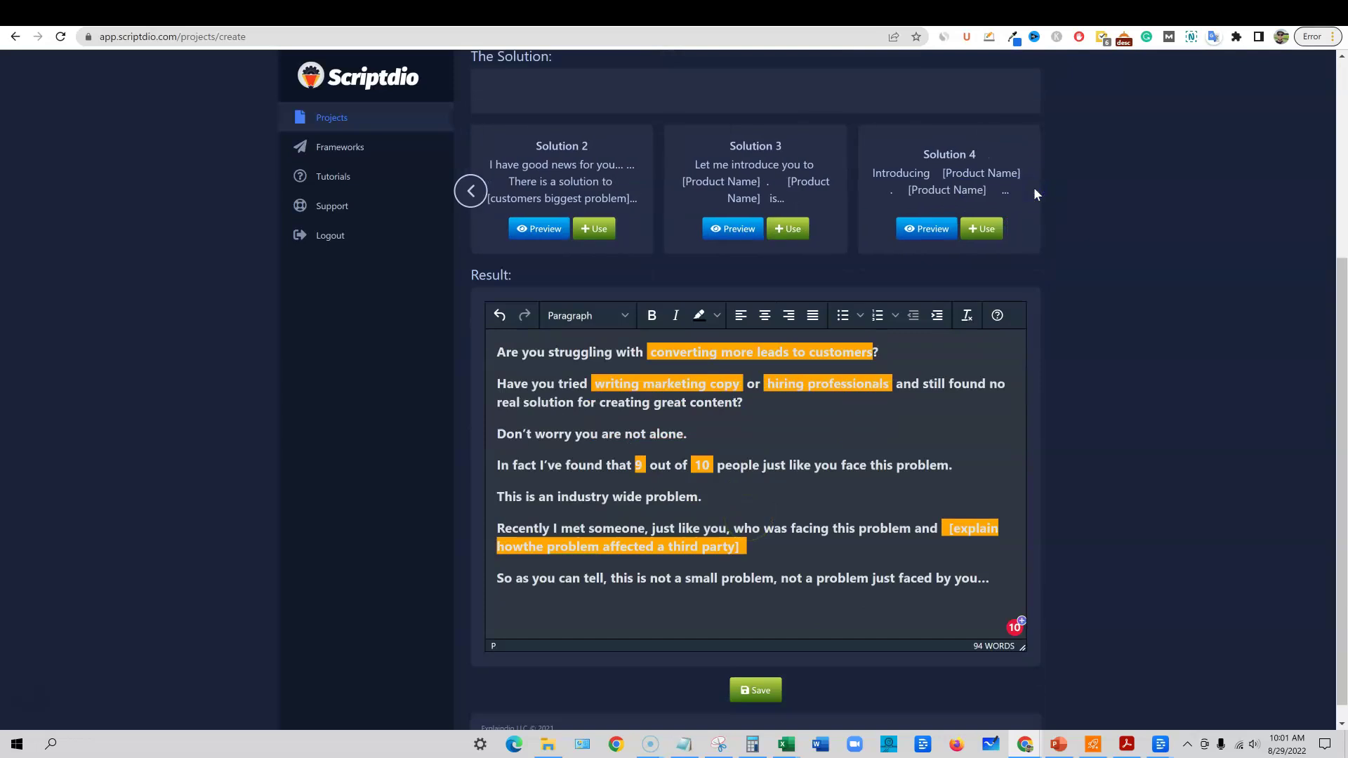
{"action": "left_click", "coordinate": [470, 190]}
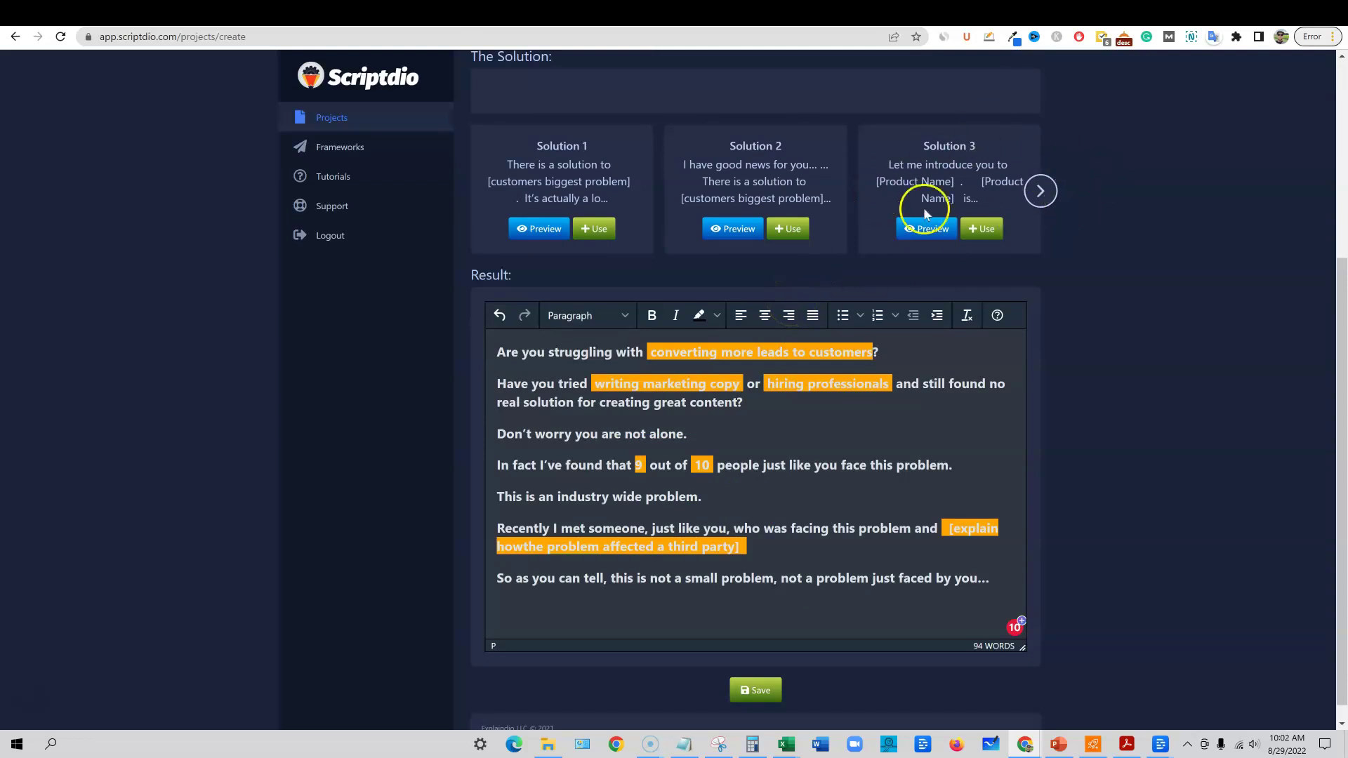
{"action": "left_click", "coordinate": [666, 614]}
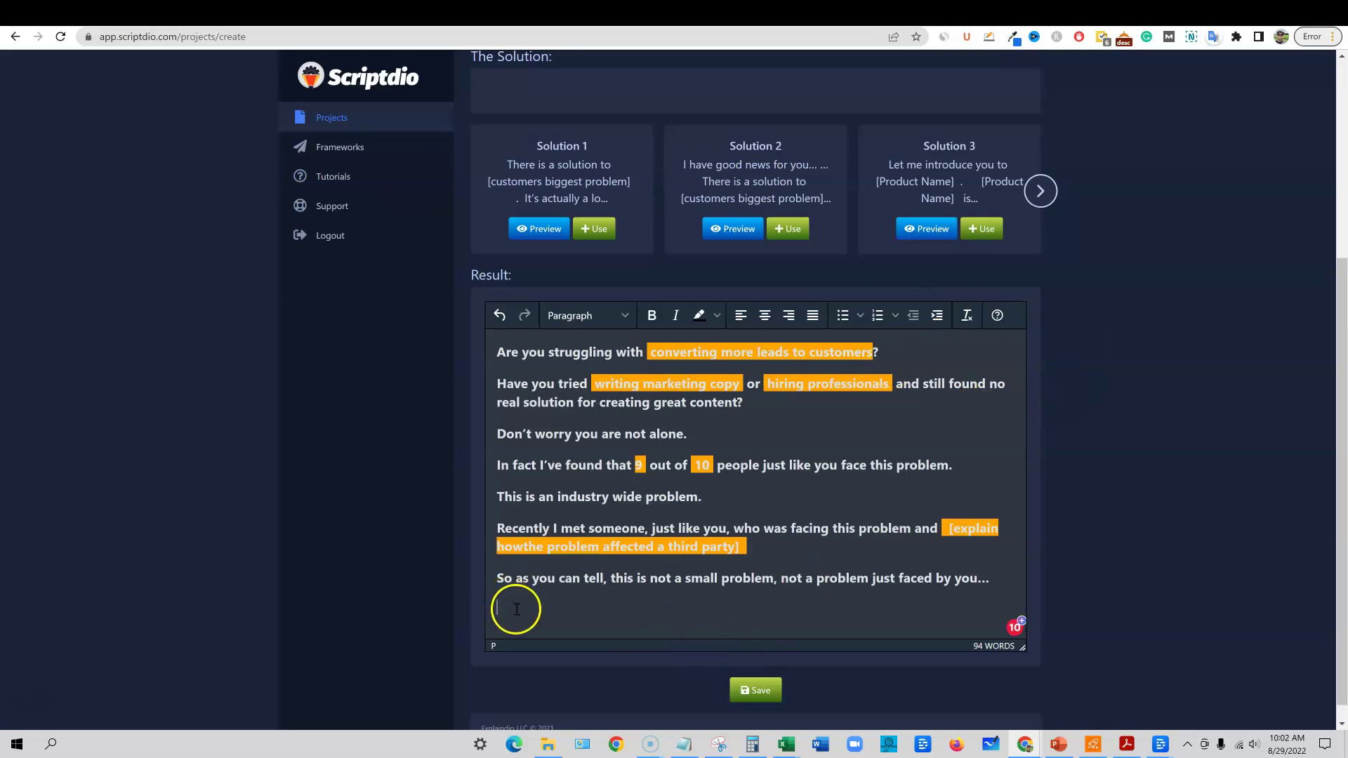
{"action": "left_click", "coordinate": [788, 229]}
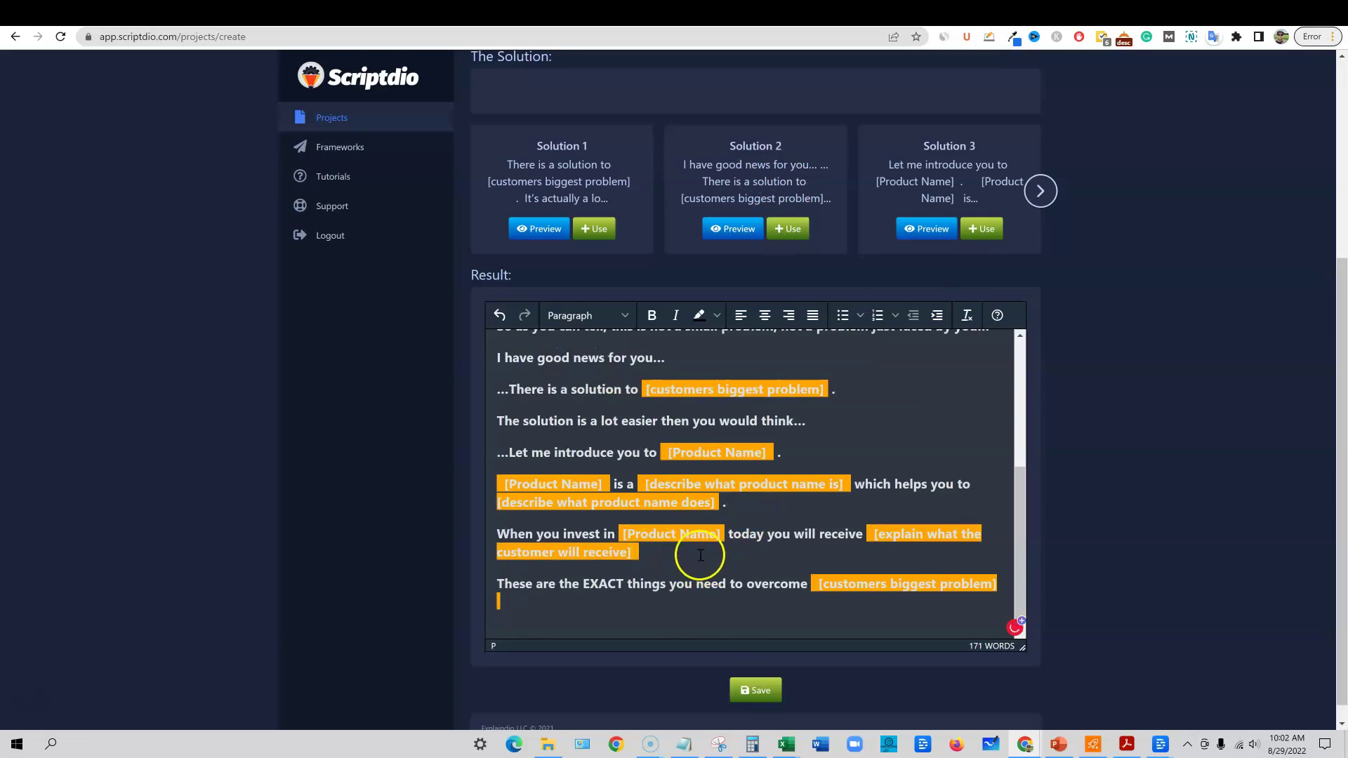
Start filling the [customers biggest problem] placeholder with 'getting the best…'.
{"action": "left_click_drag", "start_coordinate": [548, 613], "coordinate": [651, 399]}
{"action": "scroll", "coordinate": [548, 414], "scroll_direction": "up", "scroll_amount": 4}
{"action": "scroll", "coordinate": [562, 447], "scroll_direction": "down", "scroll_amount": 3}
{"action": "scroll", "coordinate": [562, 447], "scroll_direction": "down", "scroll_amount": 1}
{"action": "left_click_drag", "start_coordinate": [535, 431], "coordinate": [626, 435]}
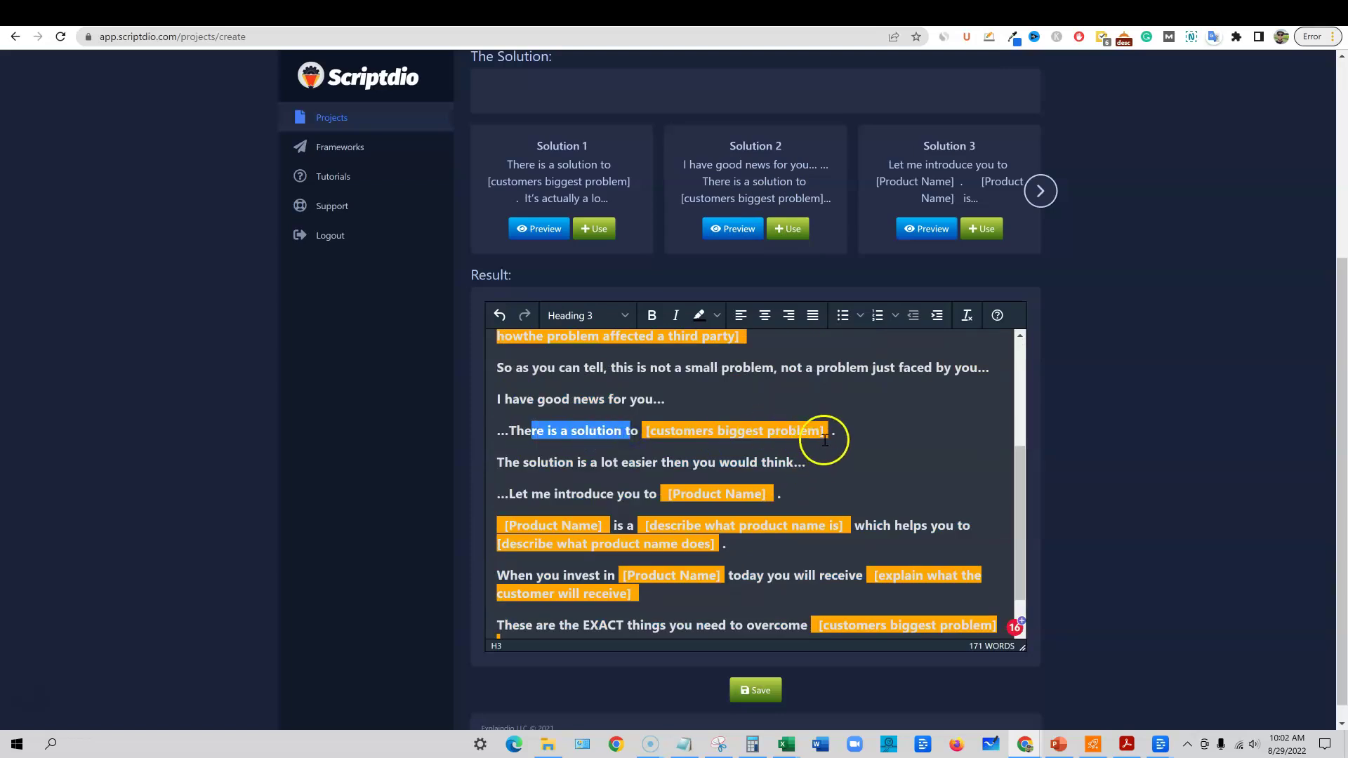
{"action": "left_click_drag", "start_coordinate": [824, 433], "coordinate": [644, 432]}
{"action": "type", "text": "ge"}
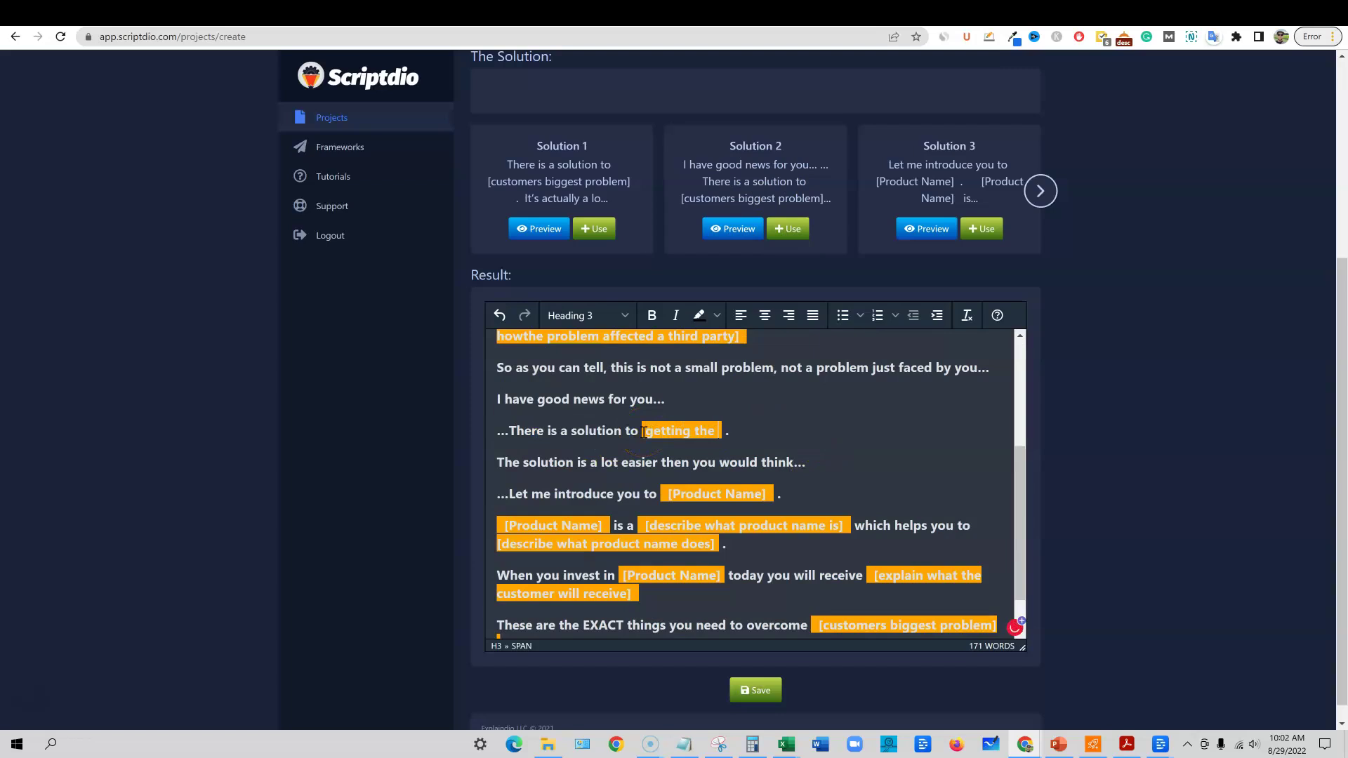
{"action": "type", "text": "tting the best sales copy in the "}
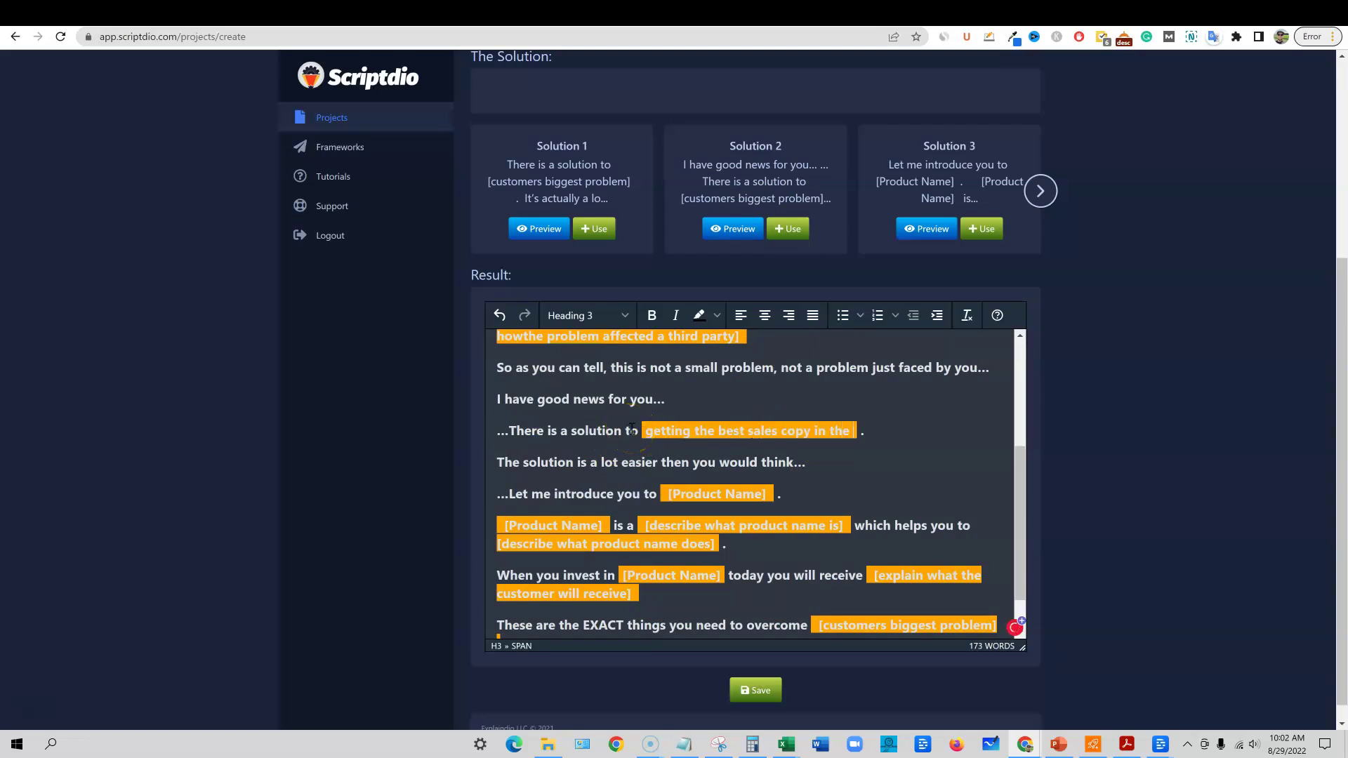
{"action": "type", "text": "ry"}
Replace the [Product Name] placeholders with 'Conversion Robot'.
{"action": "left_click", "coordinate": [662, 496]}
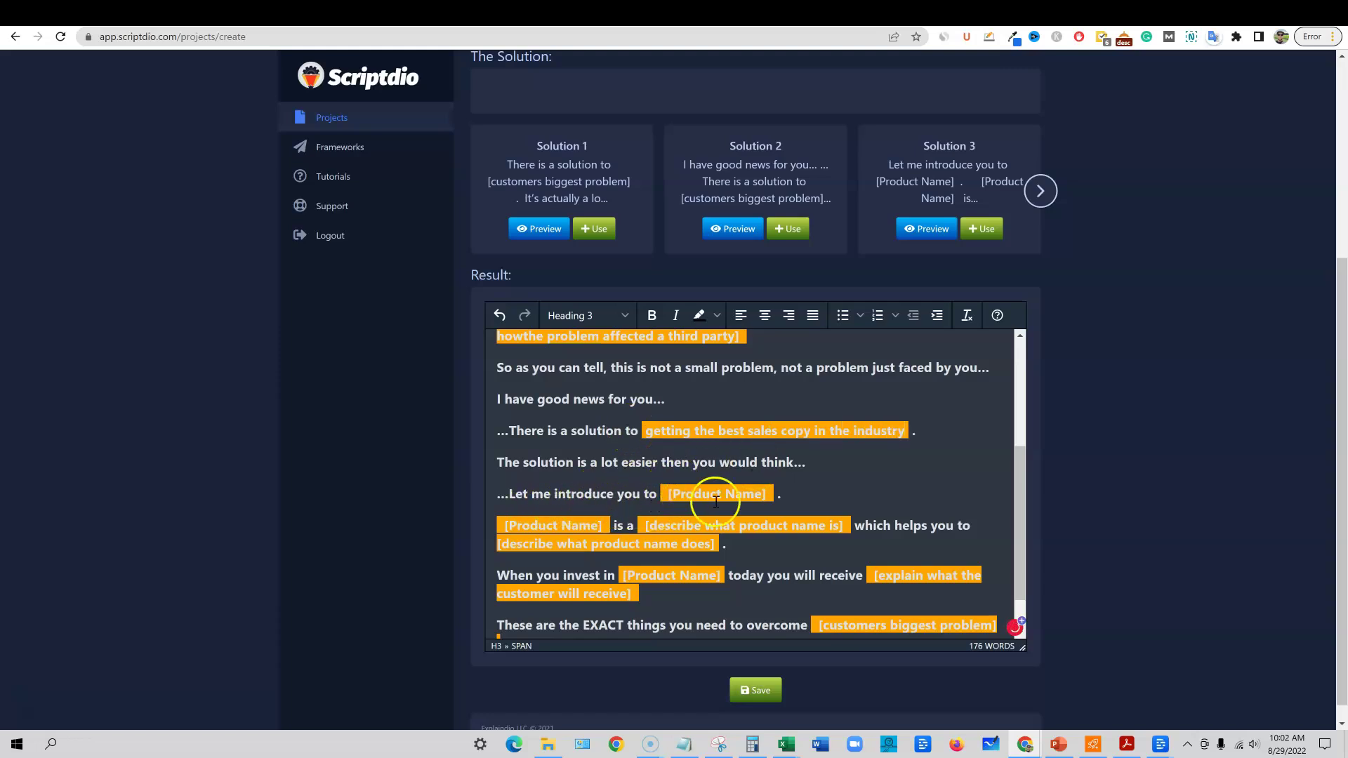
{"action": "right_click", "coordinate": [766, 494]}
{"action": "left_click_drag", "start_coordinate": [769, 494], "coordinate": [669, 495]}
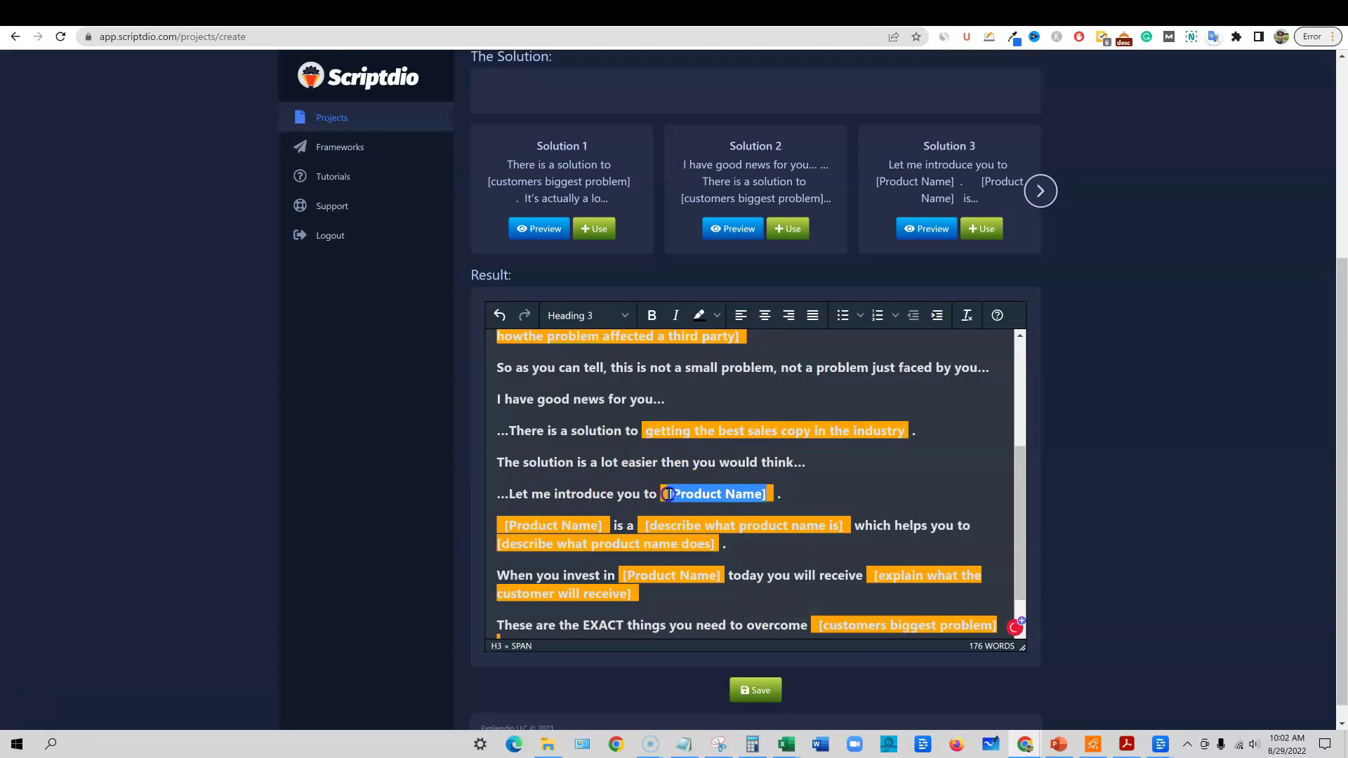
{"action": "type", "text": "Conversion Robo"}
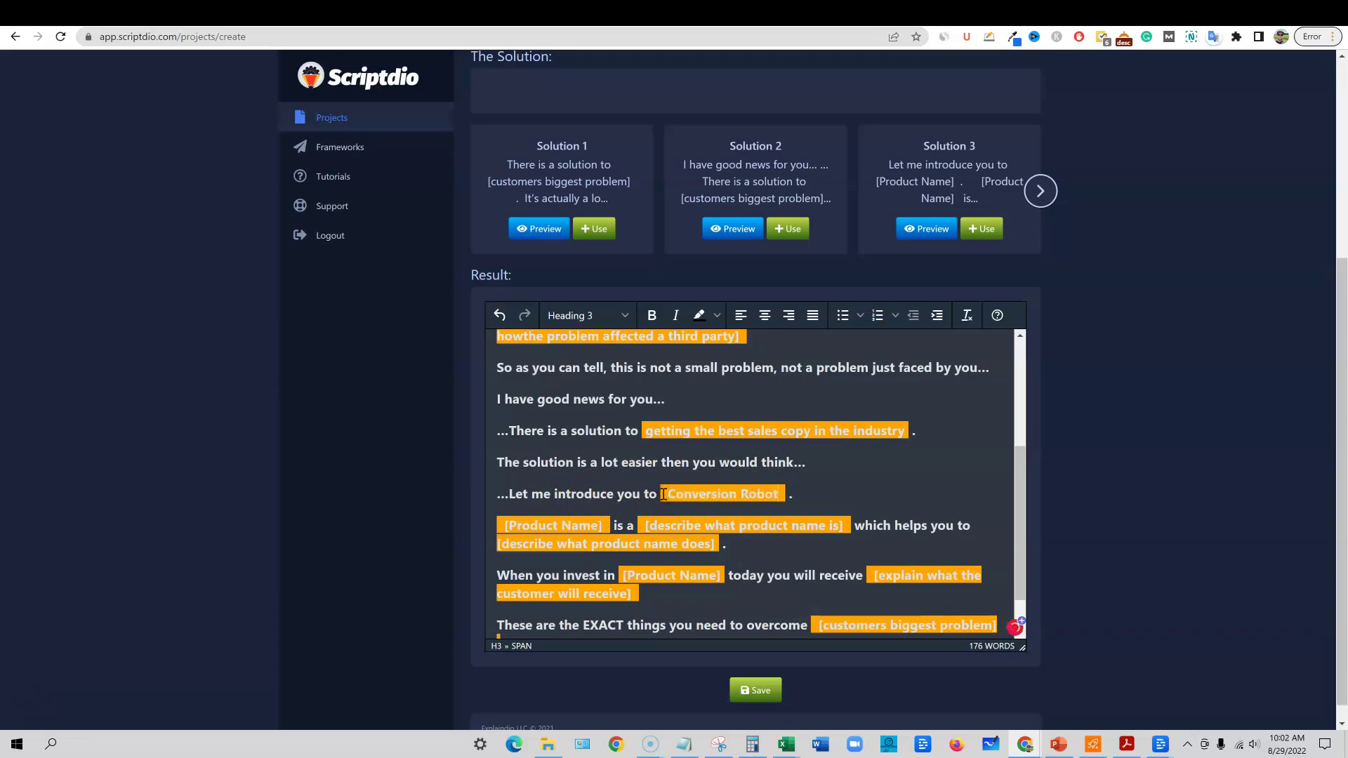
{"action": "left_click", "coordinate": [820, 488]}
{"action": "left_click_drag", "start_coordinate": [820, 495], "coordinate": [504, 520]}
{"action": "type", "text": "Conversion"}
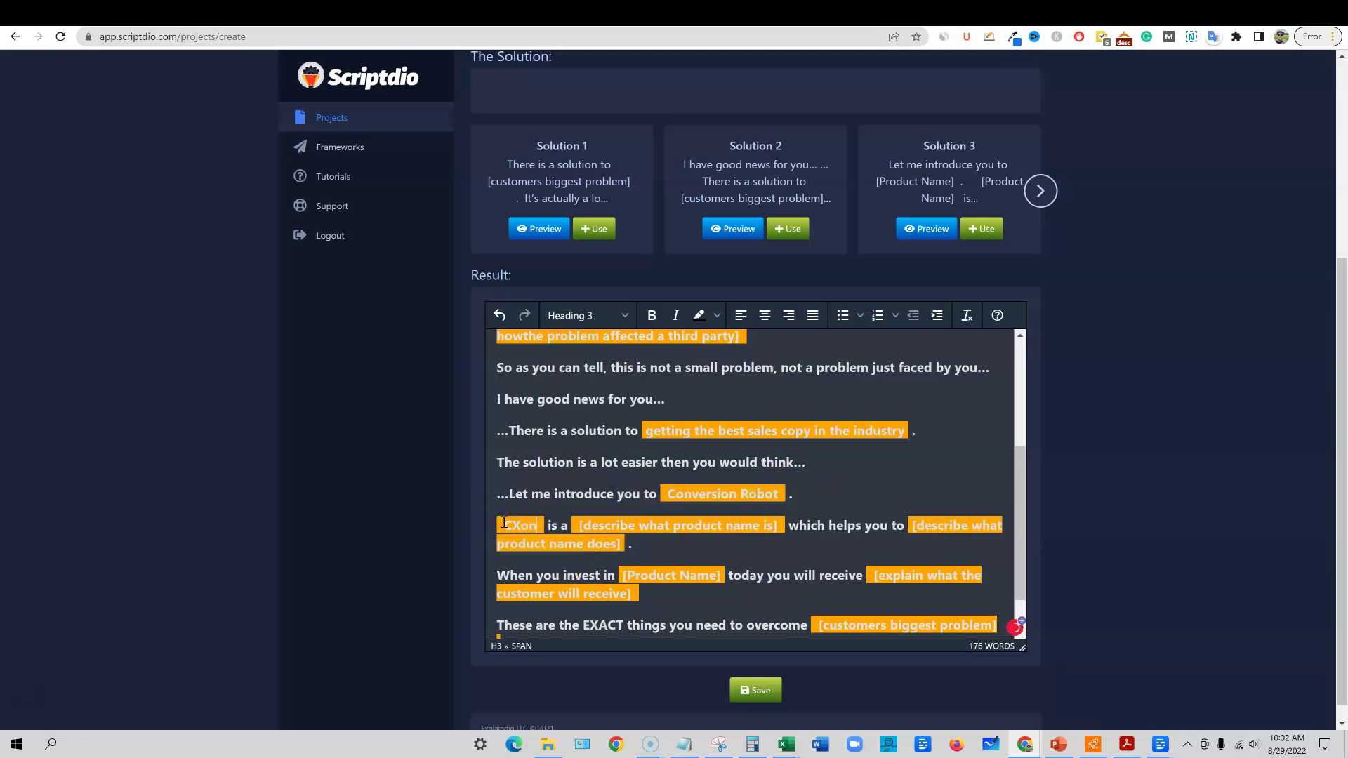
{"action": "type", "text": " Robot"}
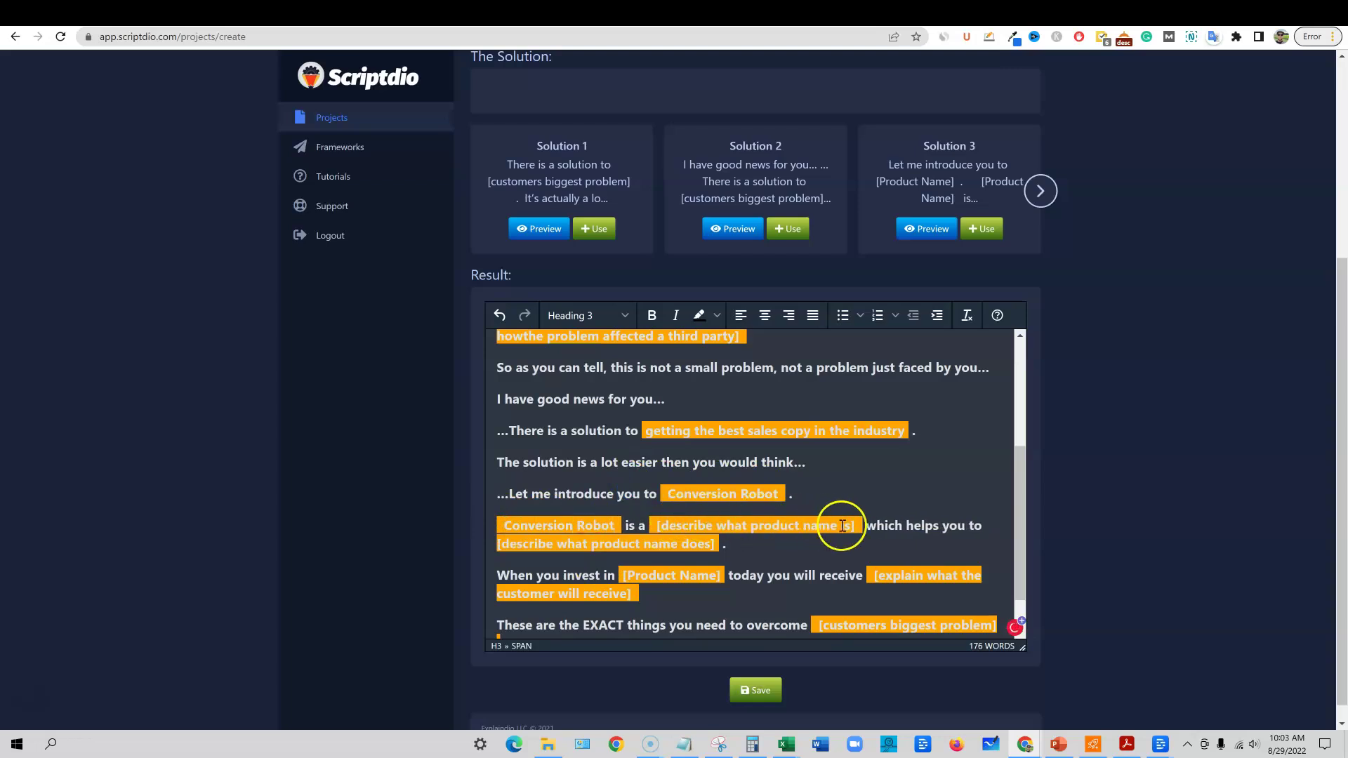
Describe it as 'an AI writing software' that can write the best sales copy.
{"action": "left_click_drag", "start_coordinate": [860, 525], "coordinate": [650, 523]}
{"action": "key", "text": "BackSpace"}
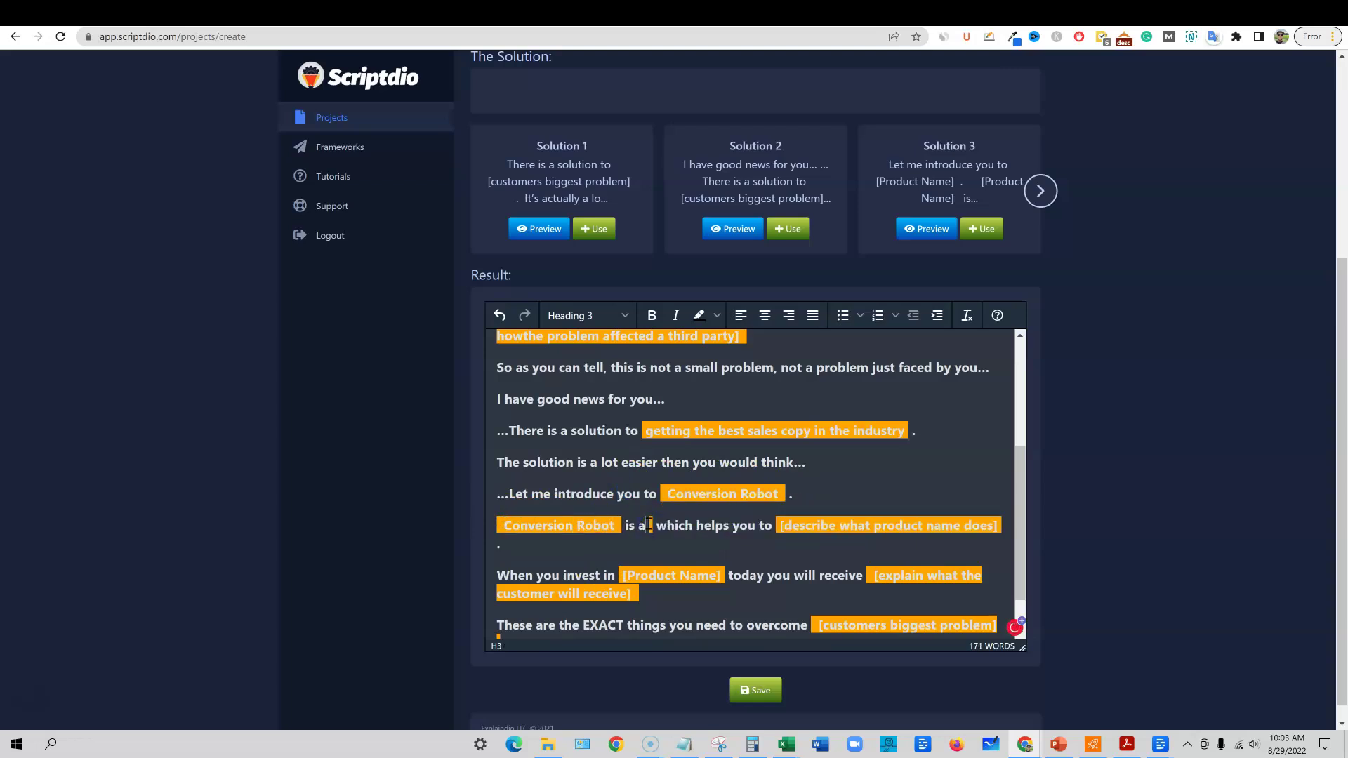
{"action": "type", "text": "n AI"}
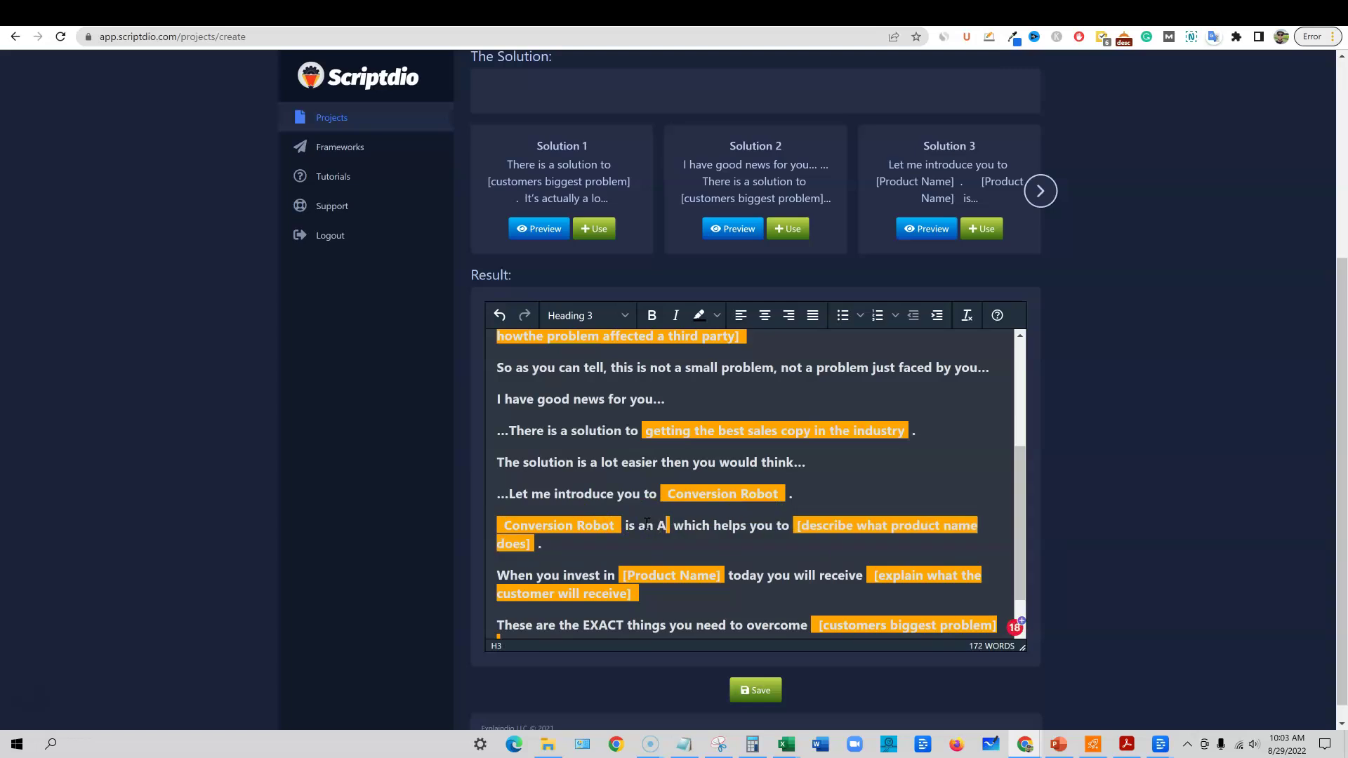
{"action": "type", "text": " writing so"}
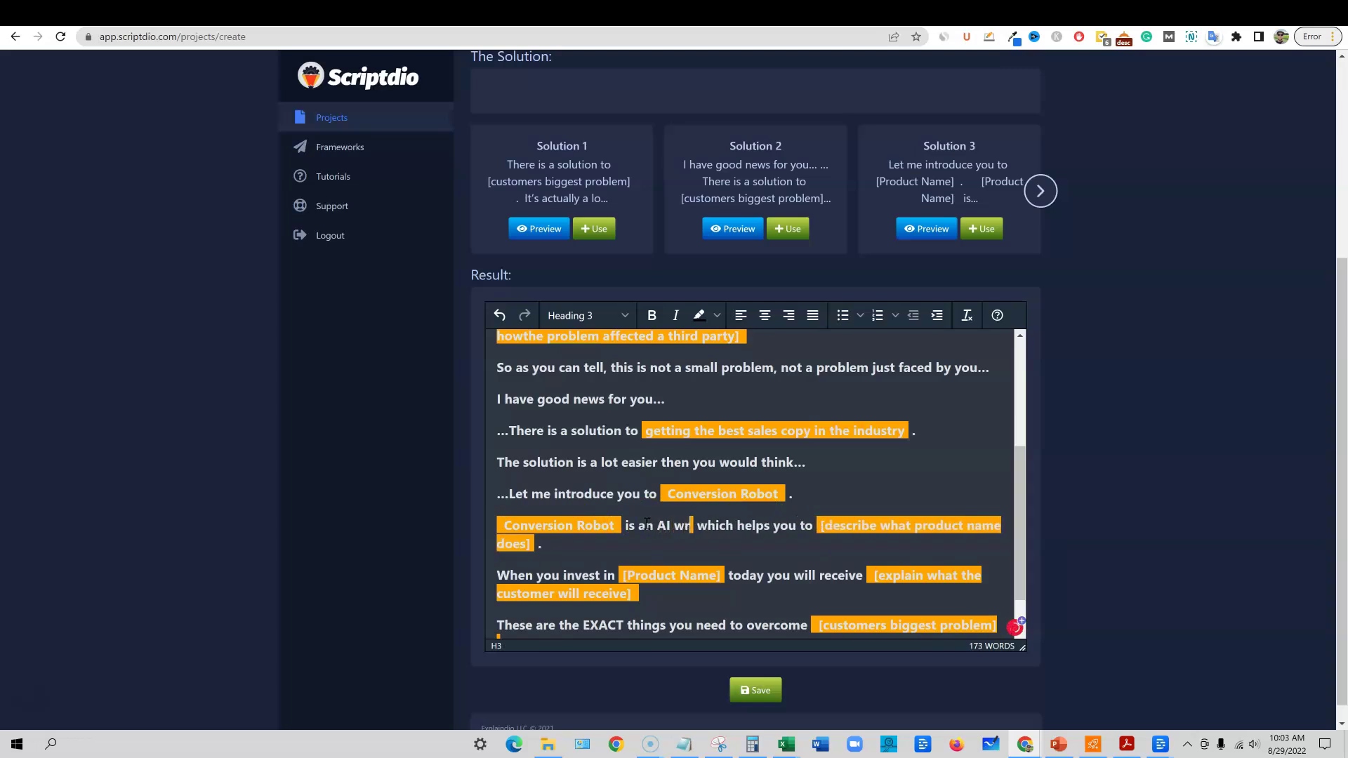
{"action": "type", "text": "ftware"}
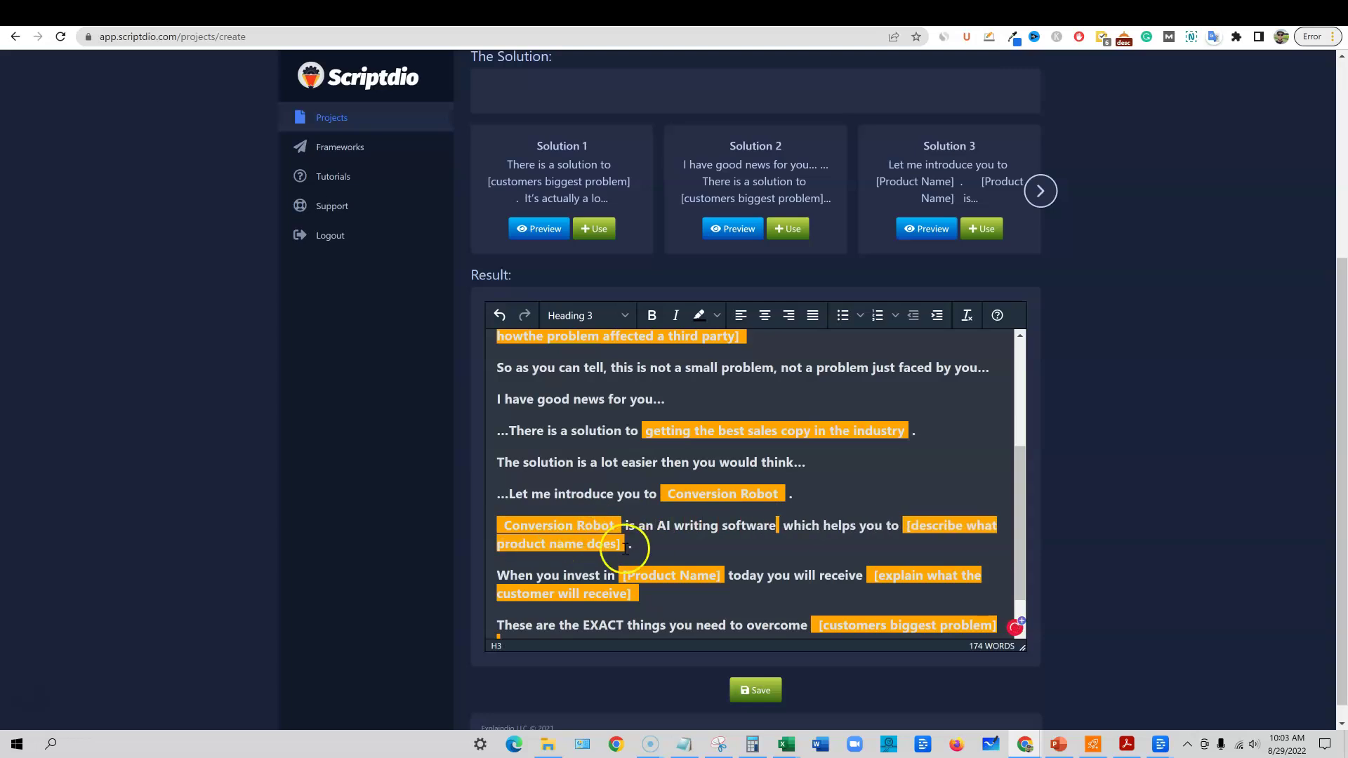
{"action": "left_click_drag", "start_coordinate": [623, 546], "coordinate": [905, 525]}
{"action": "type", "text": "write the"}
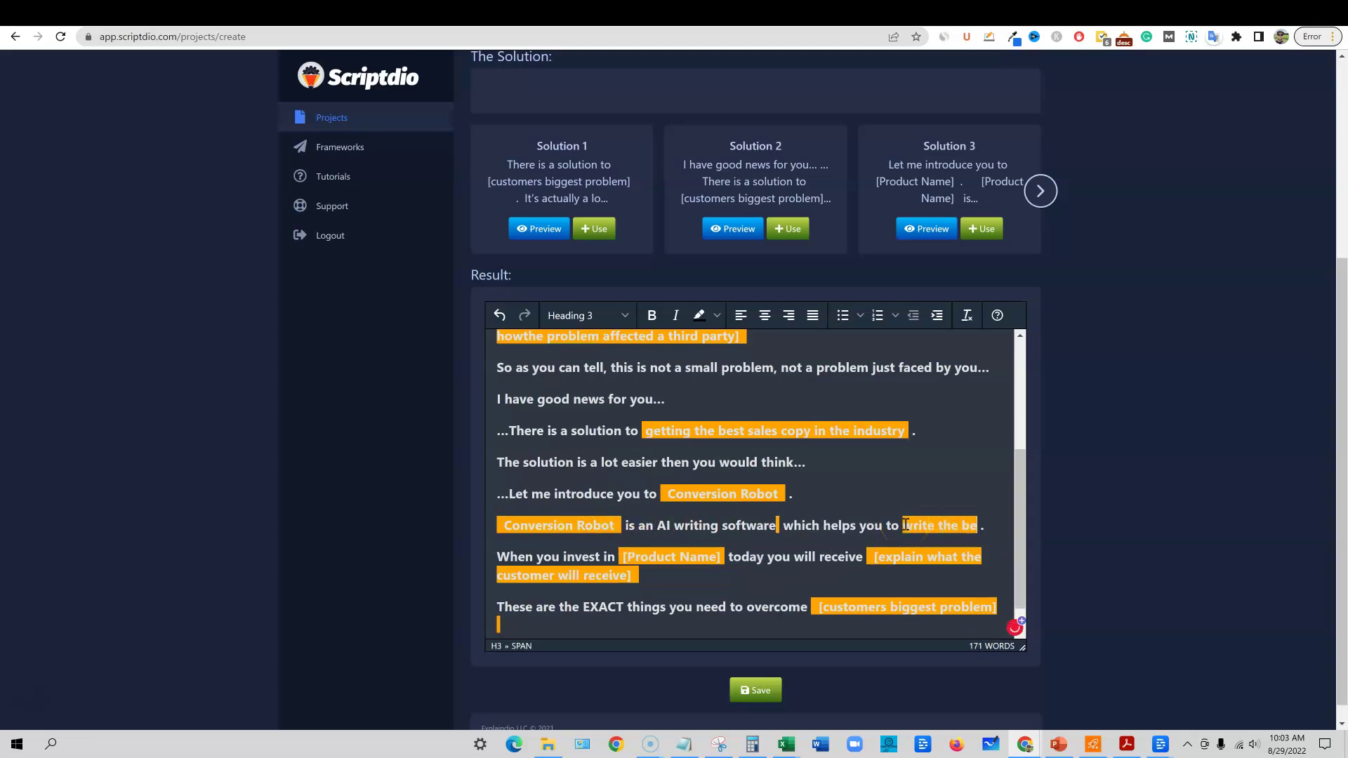
{"action": "type", "text": " best sales and marketing copy you have ever seen"}
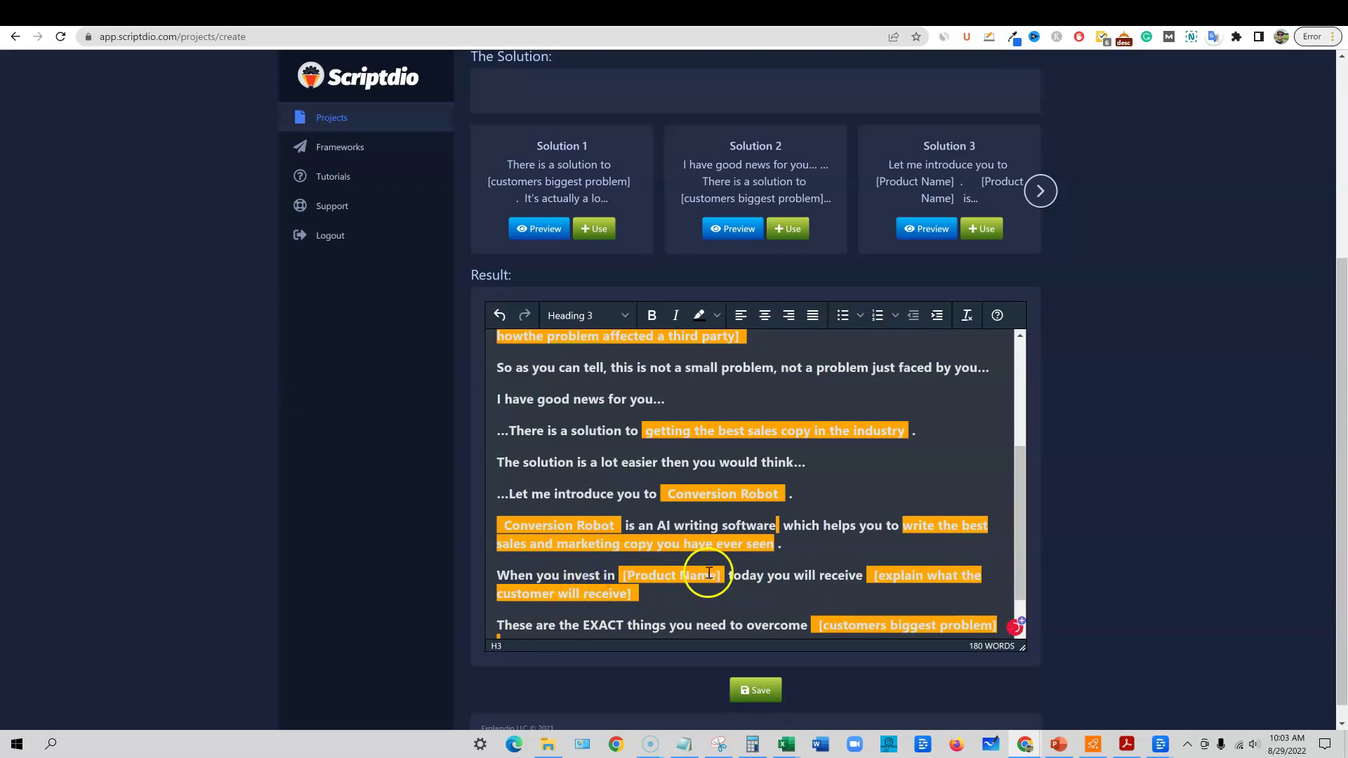
Insert the Works1 How It Works snap code on the empty last line of the script.
{"action": "scroll", "coordinate": [752, 483], "scroll_direction": "down", "scroll_amount": 1}
{"action": "scroll", "coordinate": [753, 483], "scroll_direction": "down", "scroll_amount": 1}
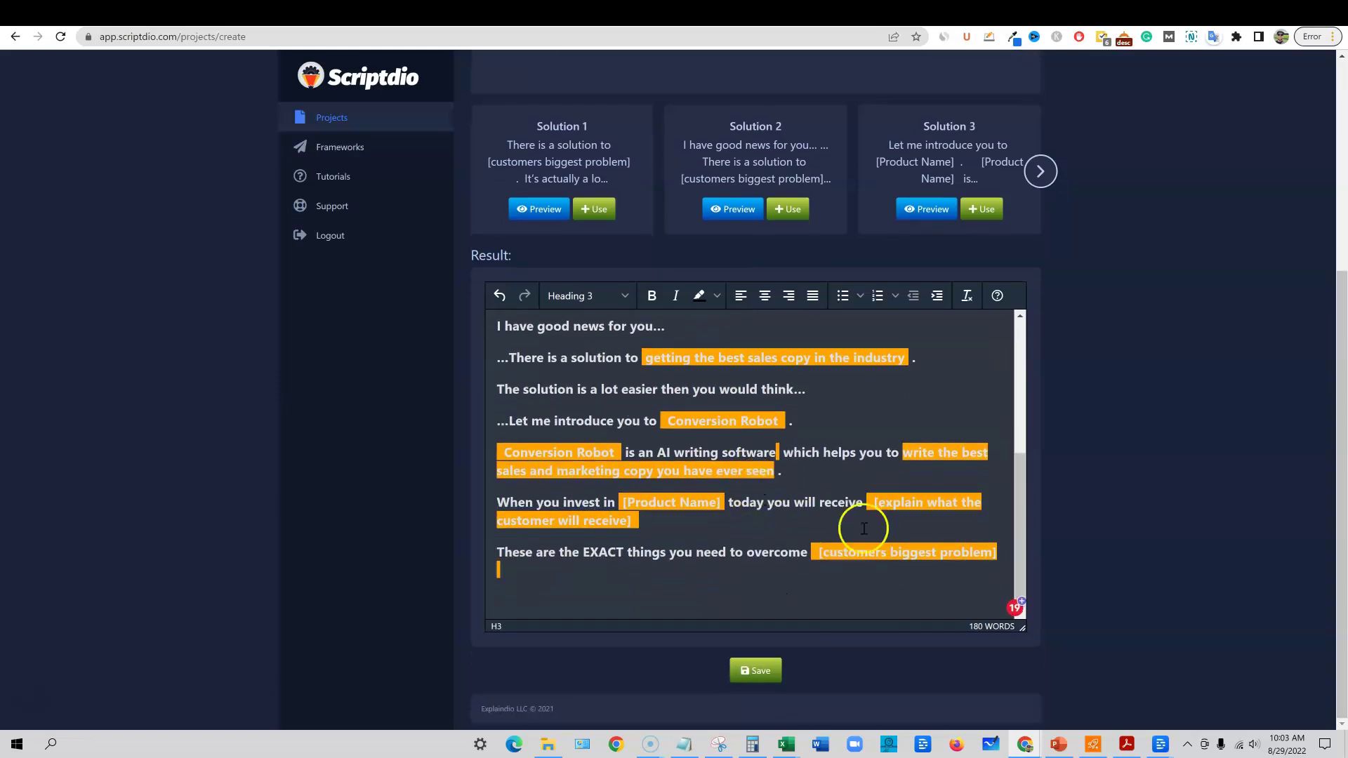
{"action": "scroll", "coordinate": [776, 494], "scroll_direction": "up", "scroll_amount": 1}
{"action": "scroll", "coordinate": [779, 492], "scroll_direction": "up", "scroll_amount": 2}
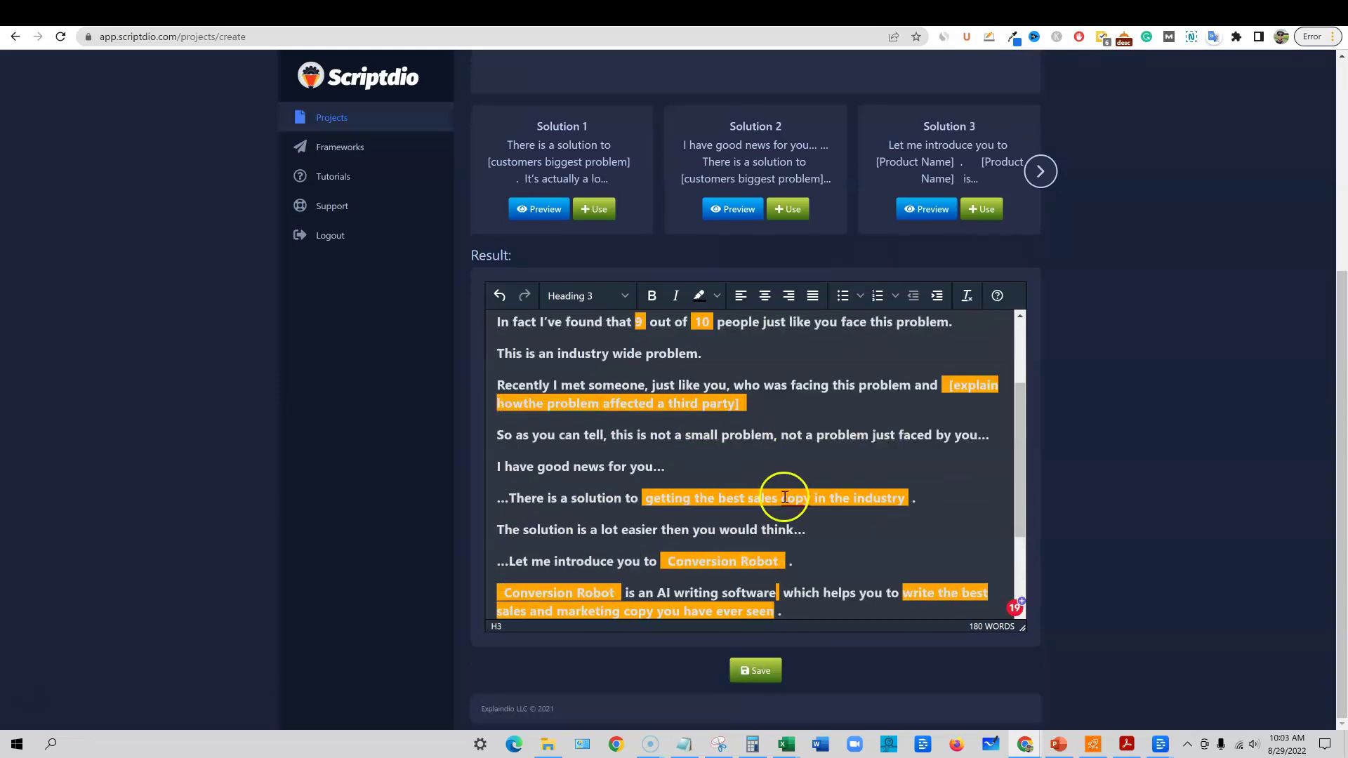
{"action": "scroll", "coordinate": [785, 534], "scroll_direction": "down", "scroll_amount": 3}
{"action": "scroll", "coordinate": [776, 616], "scroll_direction": "up", "scroll_amount": 6}
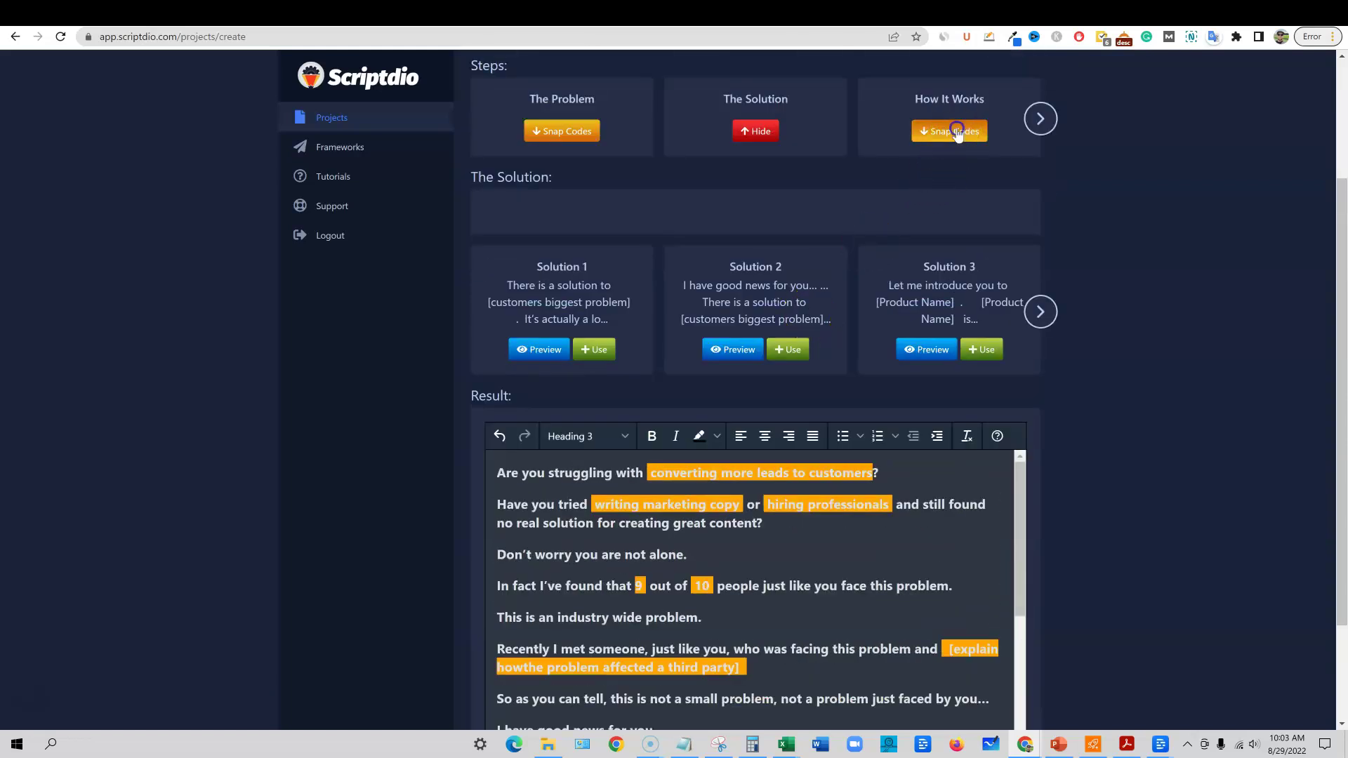
{"action": "left_click", "coordinate": [957, 132]}
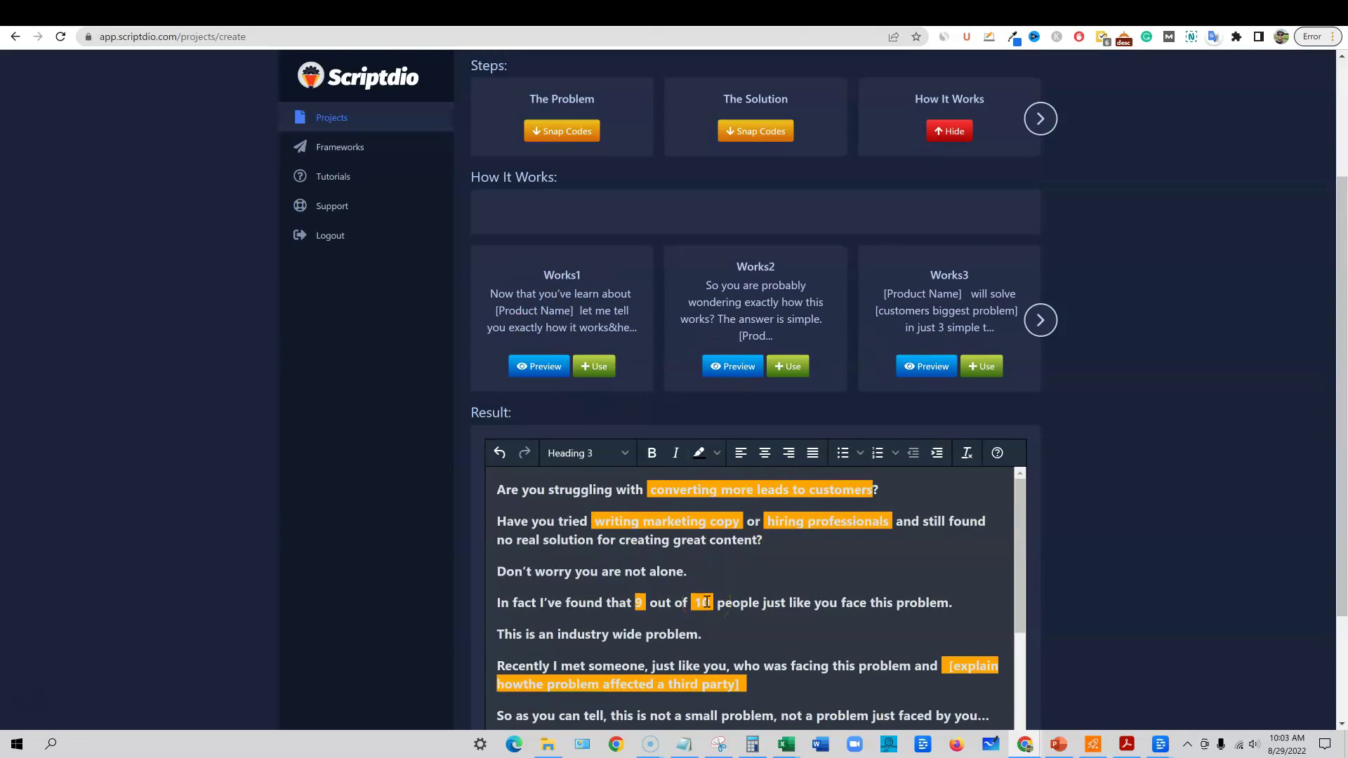
{"action": "scroll", "coordinate": [706, 602], "scroll_direction": "down", "scroll_amount": 4}
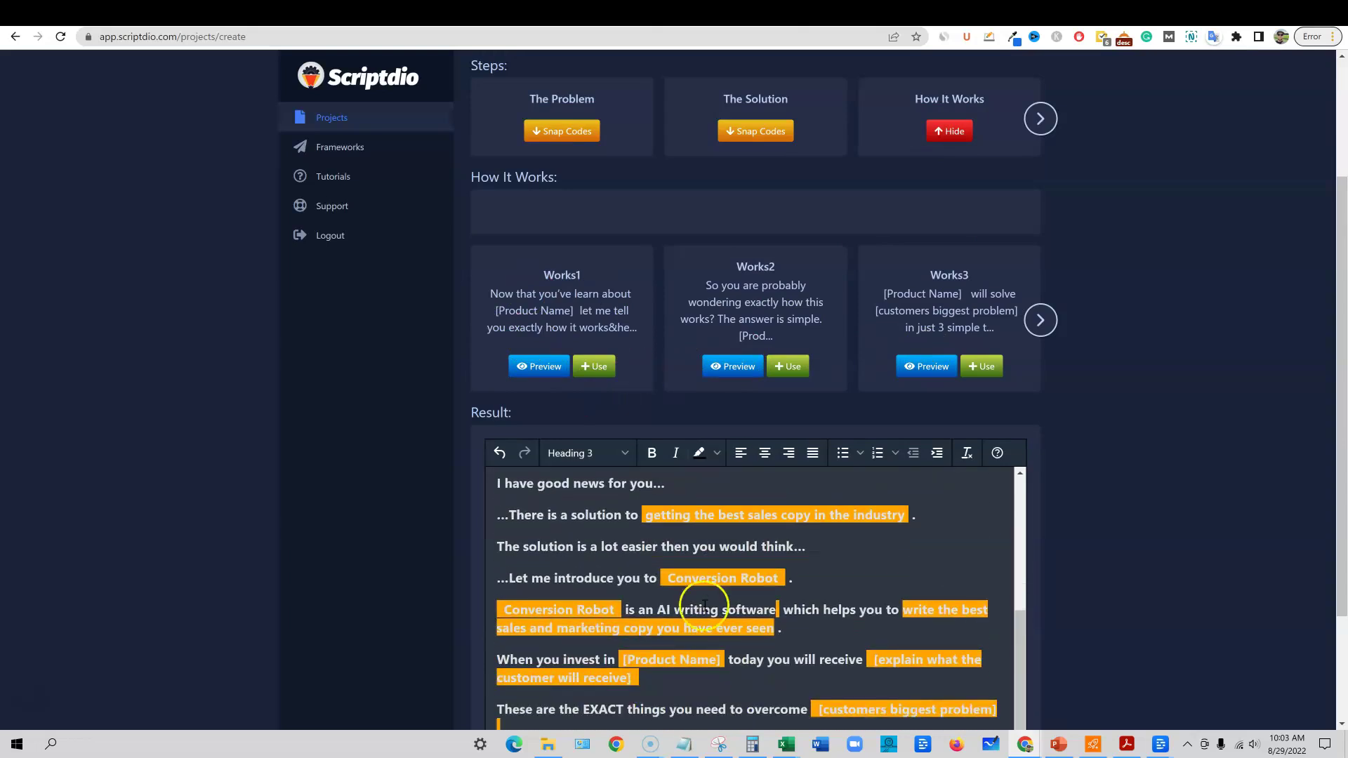
{"action": "scroll", "coordinate": [704, 605], "scroll_direction": "down", "scroll_amount": 2}
{"action": "left_click", "coordinate": [525, 600]}
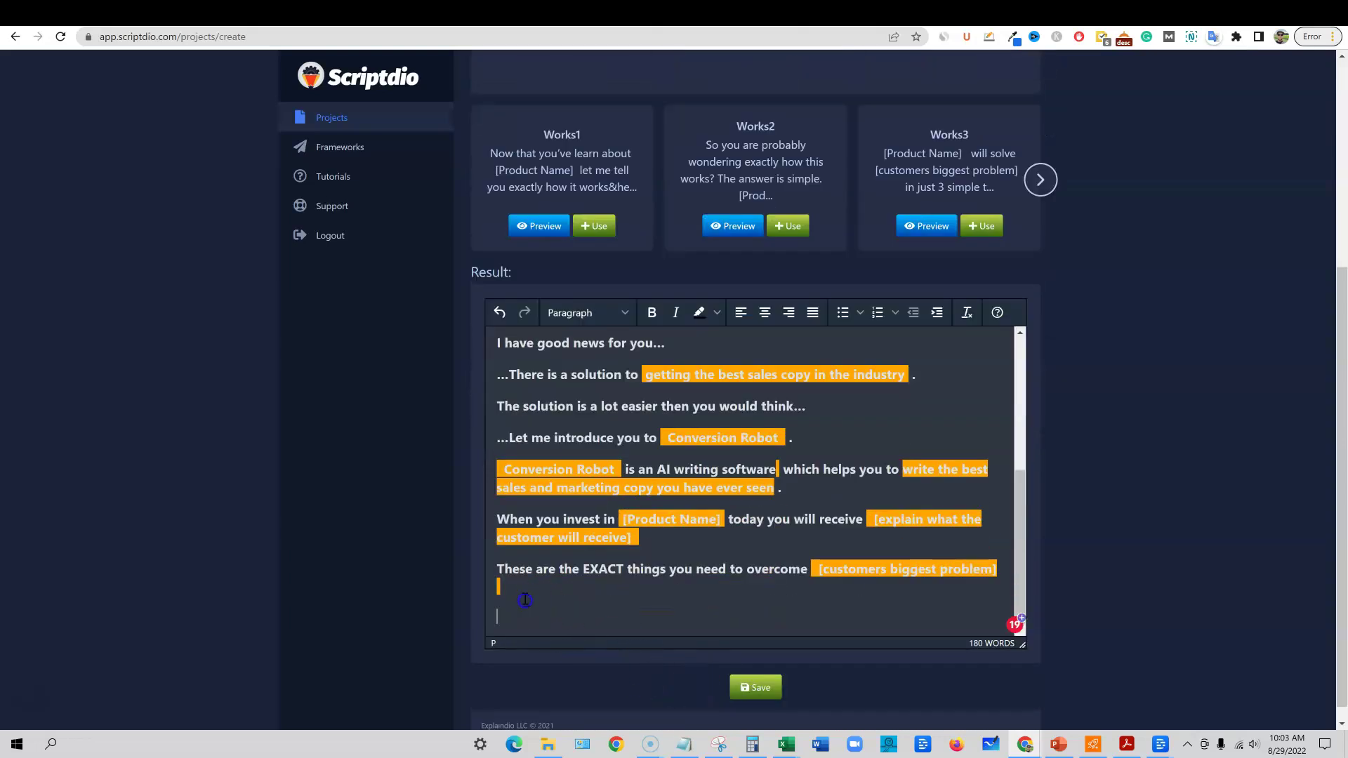
{"action": "left_click", "coordinate": [594, 225]}
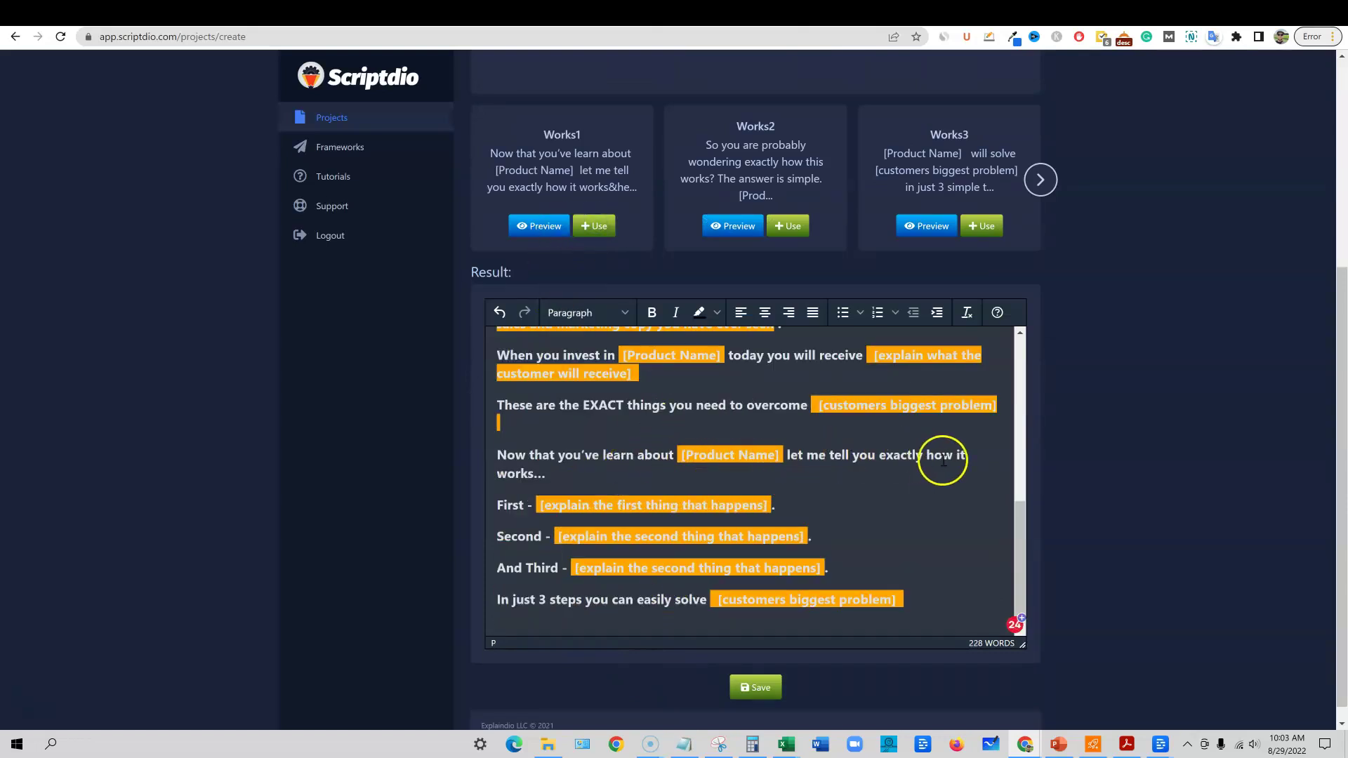
Review the First, Second, And Third and [customers biggest problem] placeholders of the inserted steps.
{"action": "left_click", "coordinate": [541, 505]}
{"action": "left_click_drag", "start_coordinate": [541, 505], "coordinate": [769, 504]}
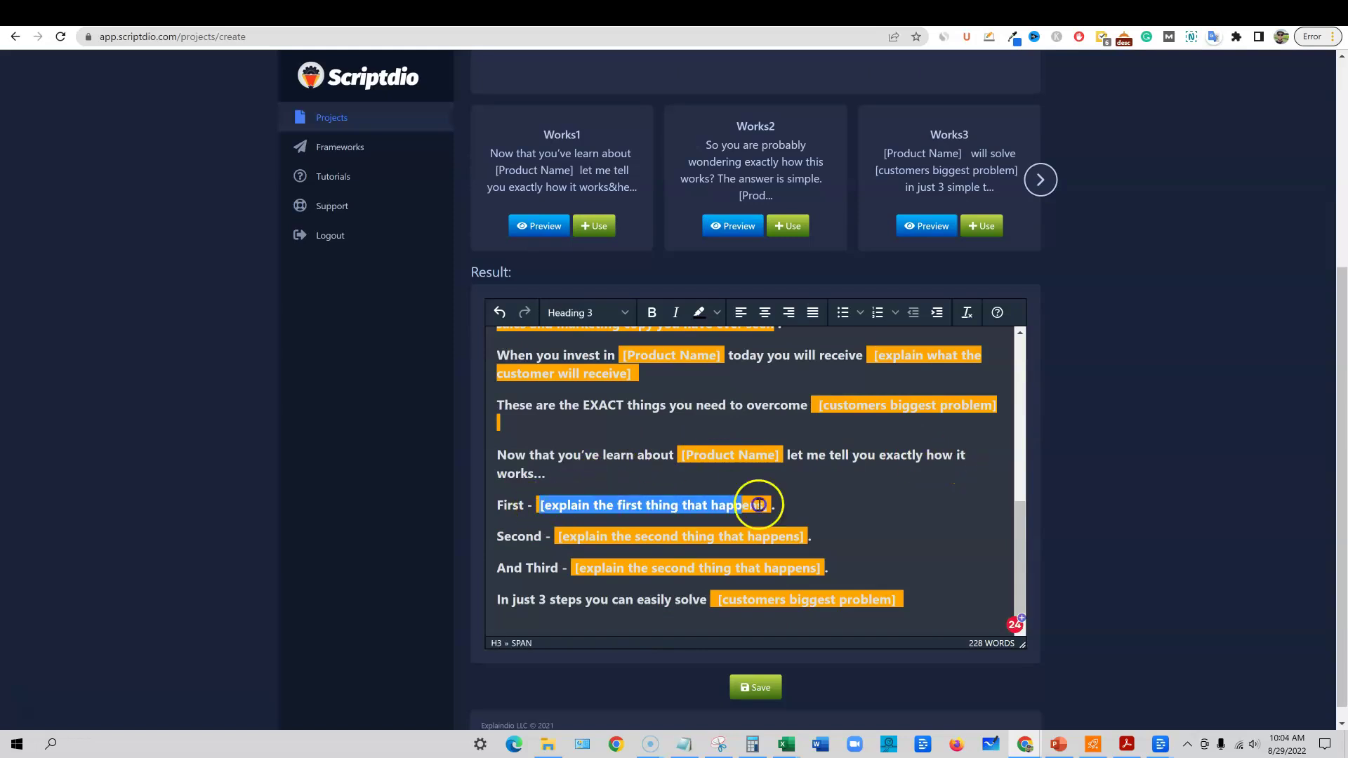
{"action": "left_click_drag", "start_coordinate": [558, 537], "coordinate": [805, 537]}
{"action": "left_click_drag", "start_coordinate": [574, 567], "coordinate": [825, 568]}
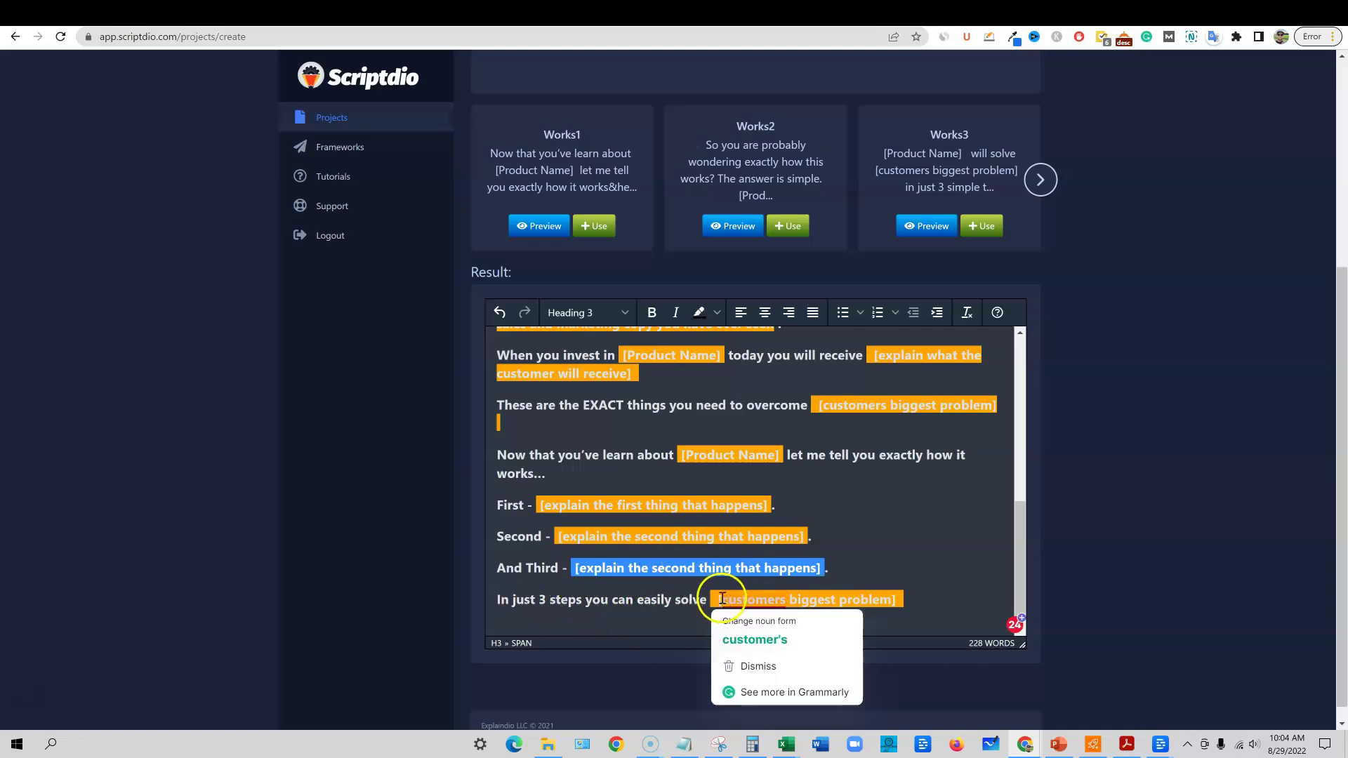
{"action": "left_click", "coordinate": [711, 600]}
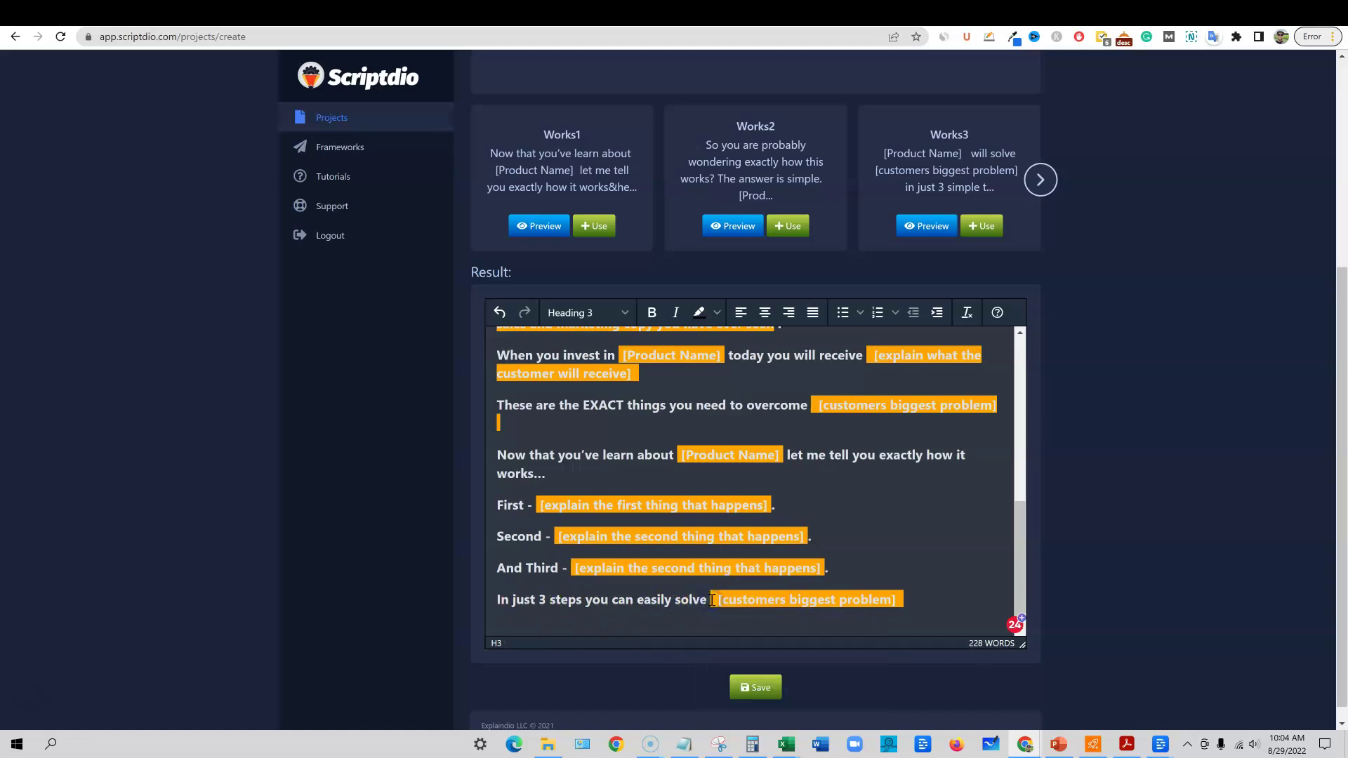
{"action": "left_click_drag", "start_coordinate": [736, 600], "coordinate": [818, 617]}
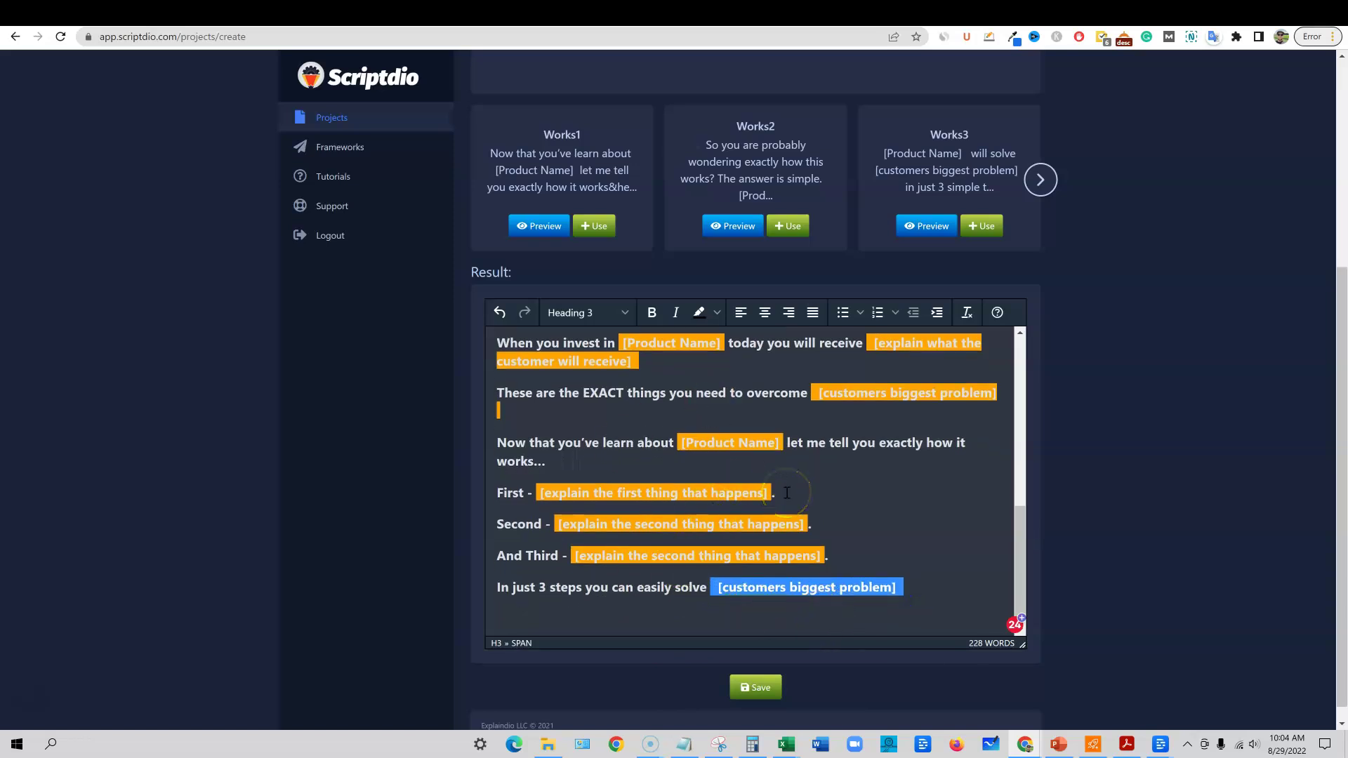
{"action": "scroll", "coordinate": [787, 493], "scroll_direction": "up", "scroll_amount": 7}
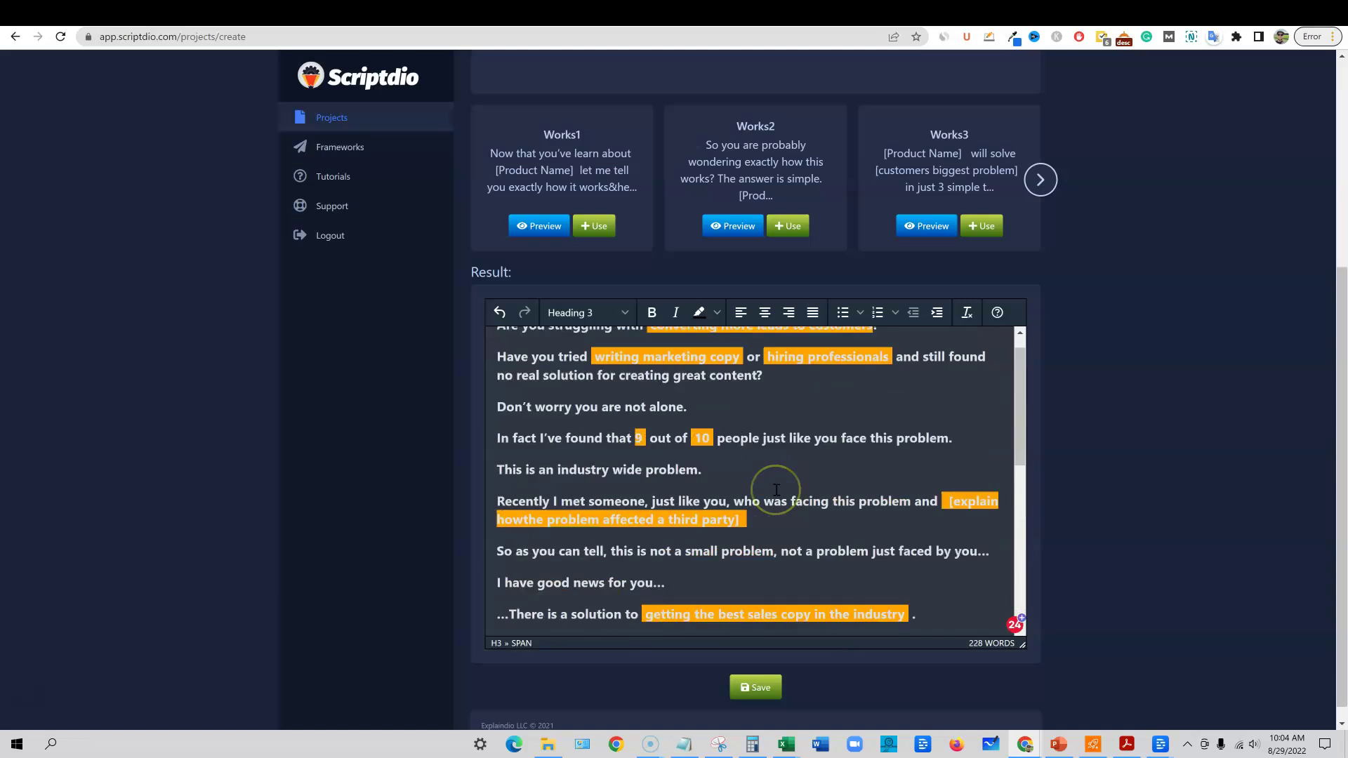
{"action": "scroll", "coordinate": [776, 489], "scroll_direction": "down", "scroll_amount": 3}
{"action": "scroll", "coordinate": [776, 489], "scroll_direction": "down", "scroll_amount": 3}
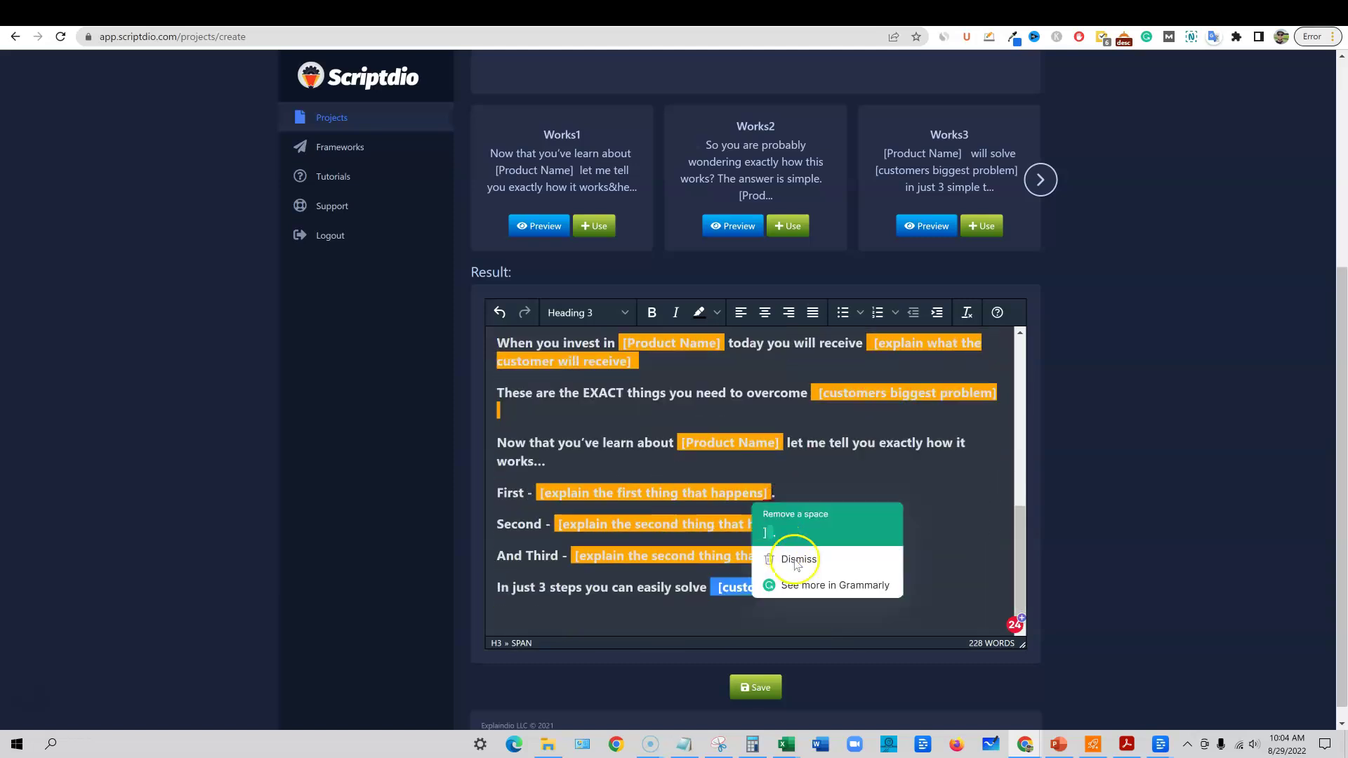
{"action": "left_click", "coordinate": [617, 629]}
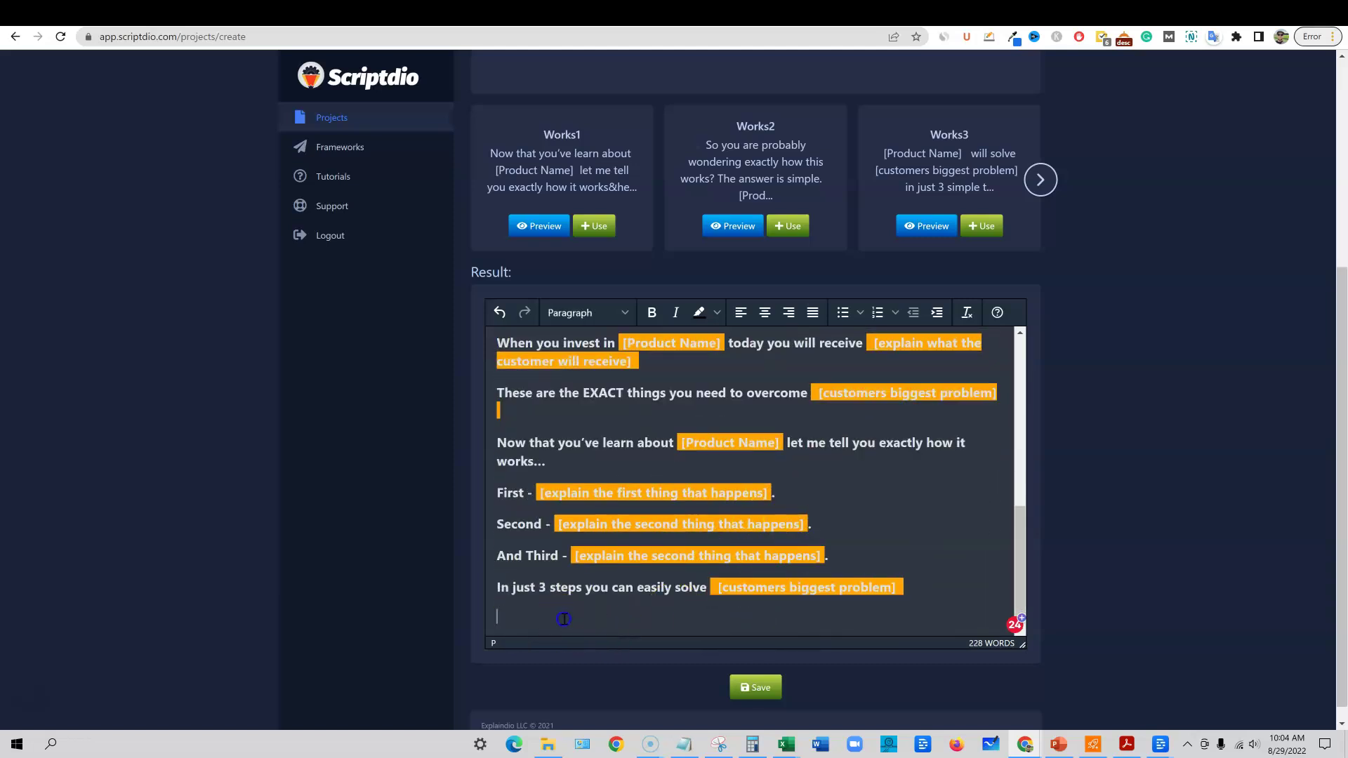
{"action": "scroll", "coordinate": [617, 604], "scroll_direction": "up", "scroll_amount": 5}
{"action": "scroll", "coordinate": [1186, 513], "scroll_direction": "up", "scroll_amount": 4}
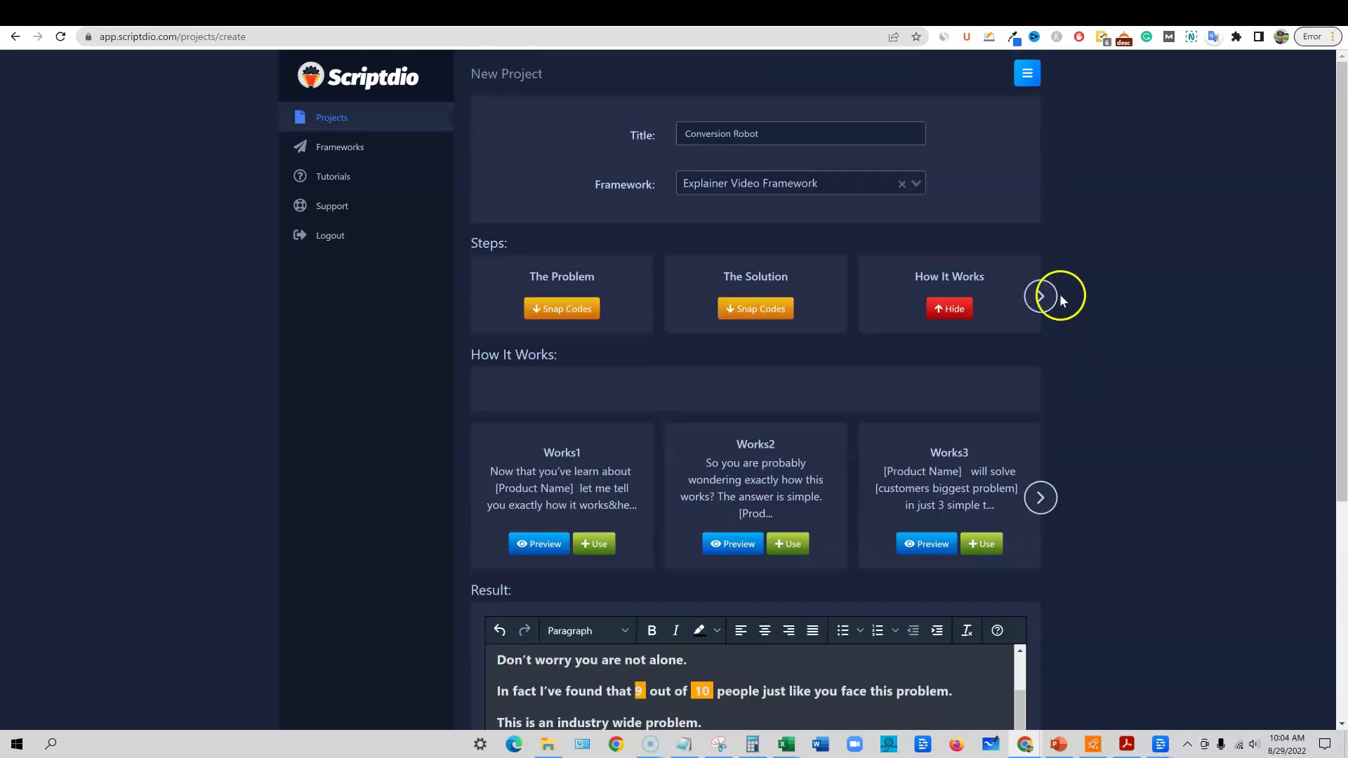
Append the CTA3 snap code from the Call To Action cards, 'Are you ready to take the lead…'.
{"action": "left_click", "coordinate": [1040, 296]}
{"action": "left_click", "coordinate": [963, 313]}
{"action": "scroll", "coordinate": [1093, 590], "scroll_direction": "down", "scroll_amount": 1}
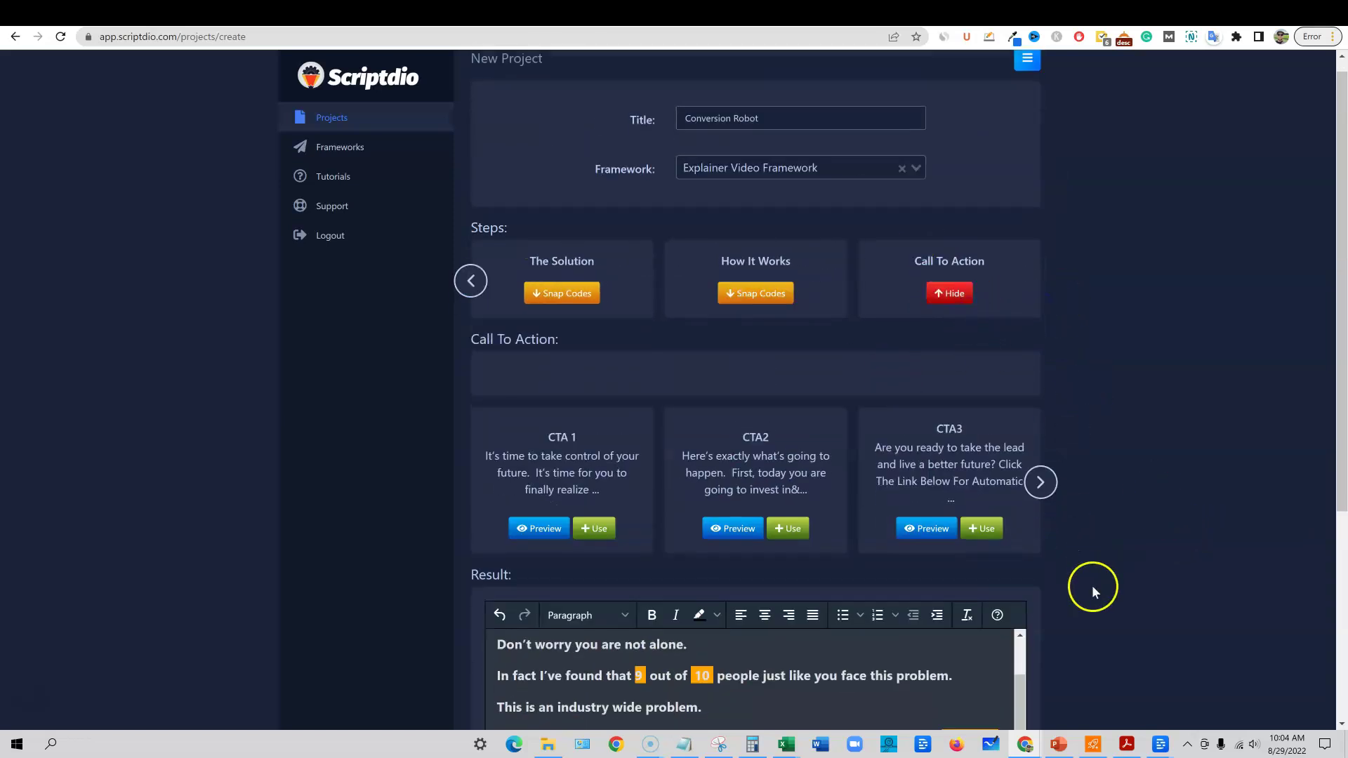
{"action": "scroll", "coordinate": [1092, 587], "scroll_direction": "down", "scroll_amount": 5}
{"action": "scroll", "coordinate": [674, 583], "scroll_direction": "down", "scroll_amount": 5}
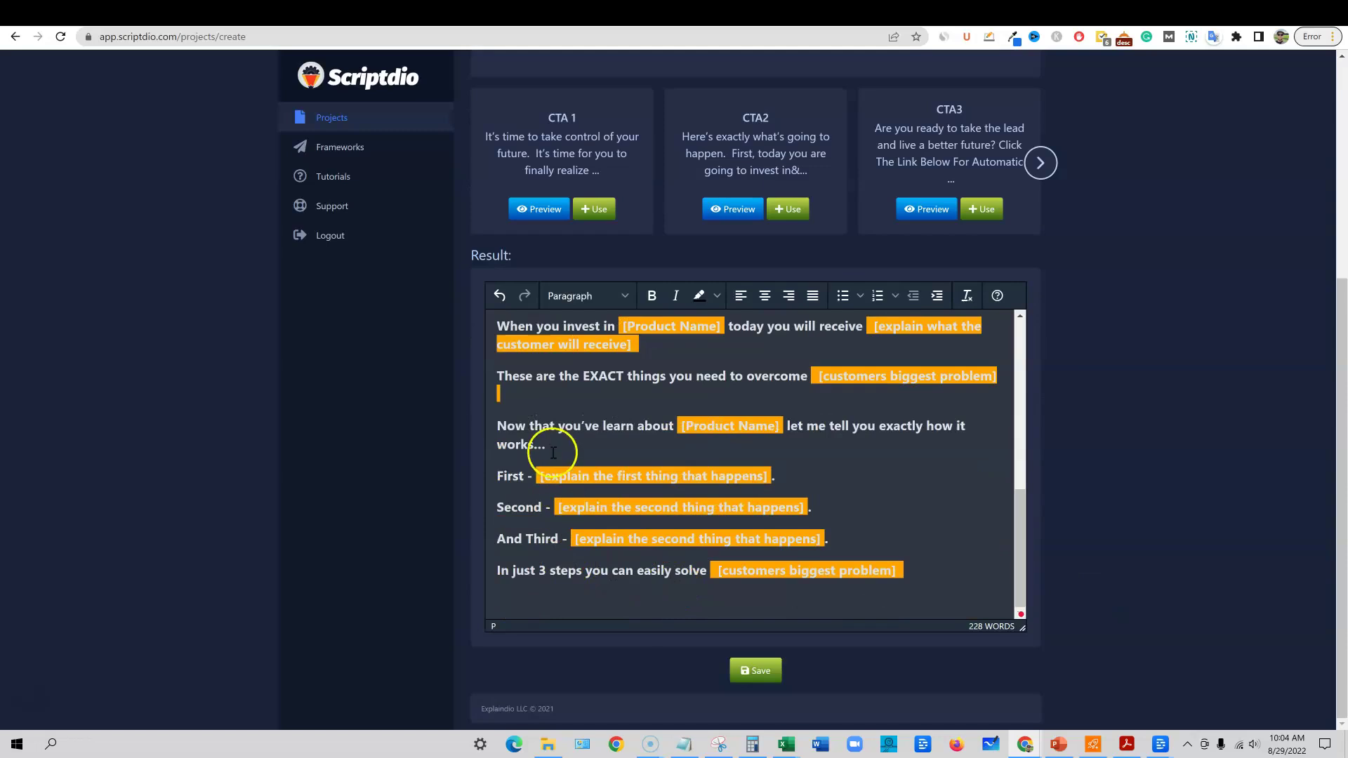
{"action": "scroll", "coordinate": [632, 555], "scroll_direction": "up", "scroll_amount": 3}
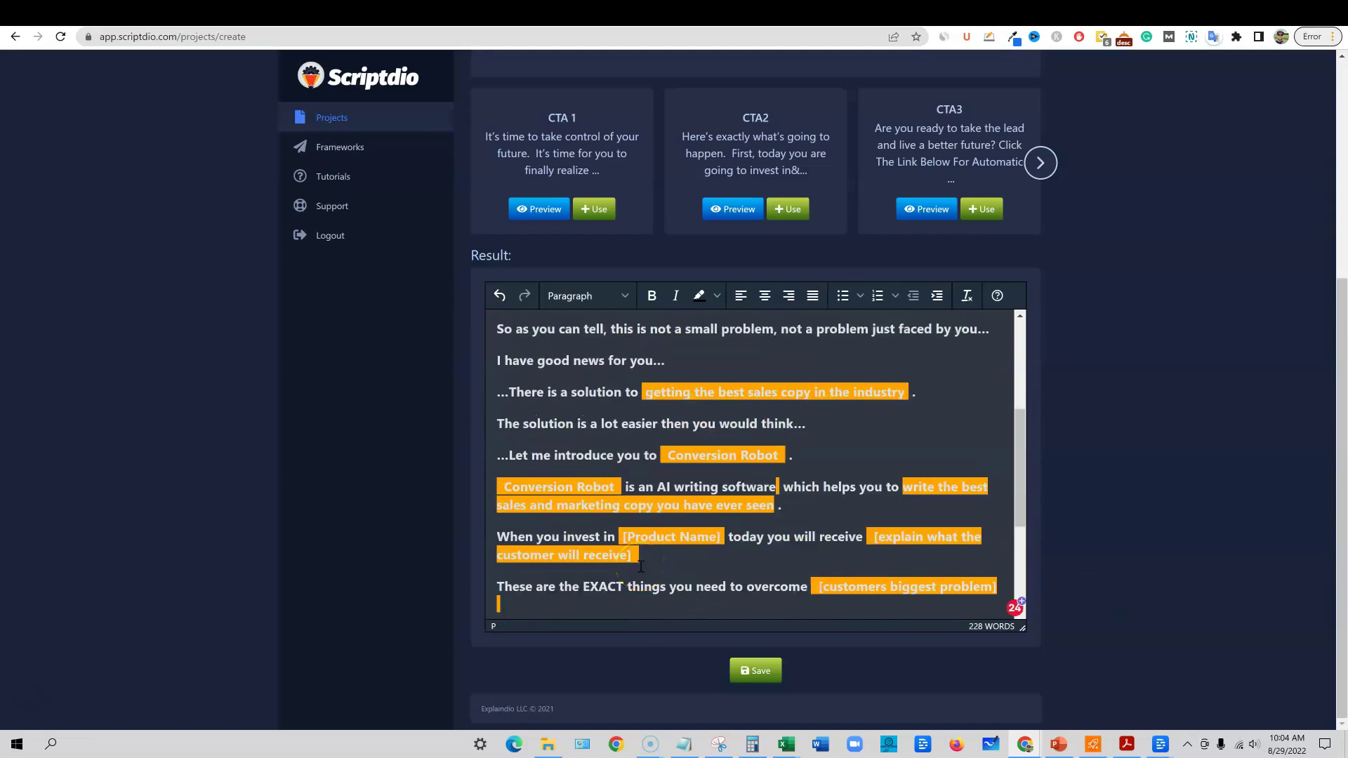
{"action": "scroll", "coordinate": [640, 566], "scroll_direction": "down", "scroll_amount": 3}
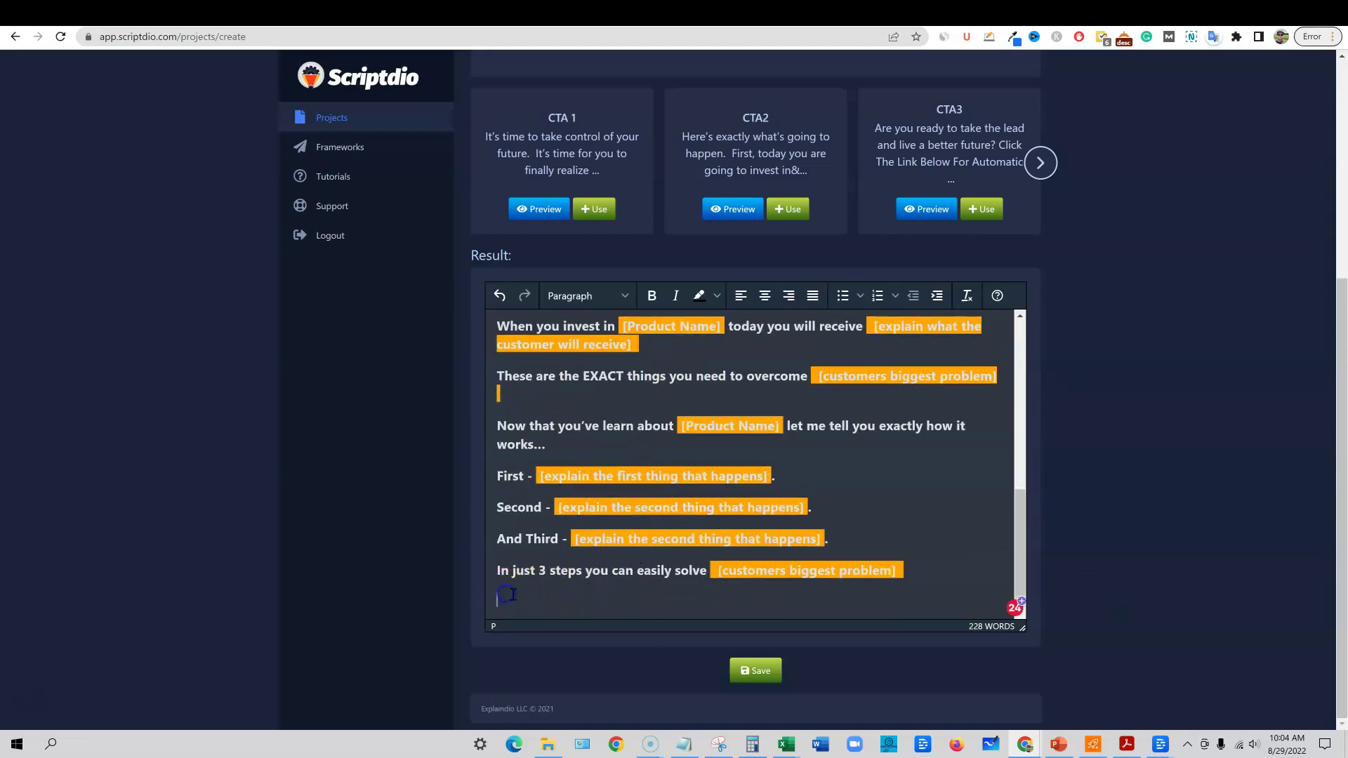
{"action": "scroll", "coordinate": [1046, 238], "scroll_direction": "up", "scroll_amount": 1}
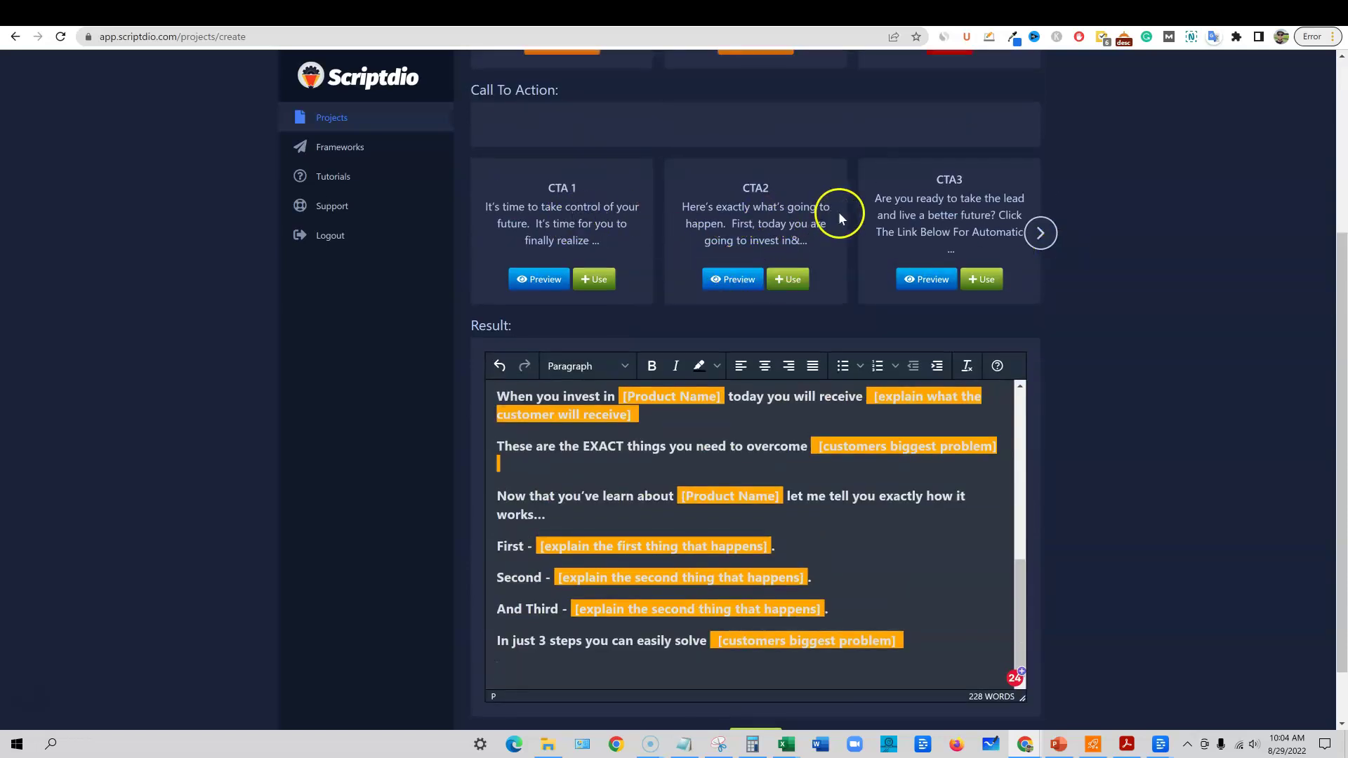
{"action": "left_click", "coordinate": [1039, 235]}
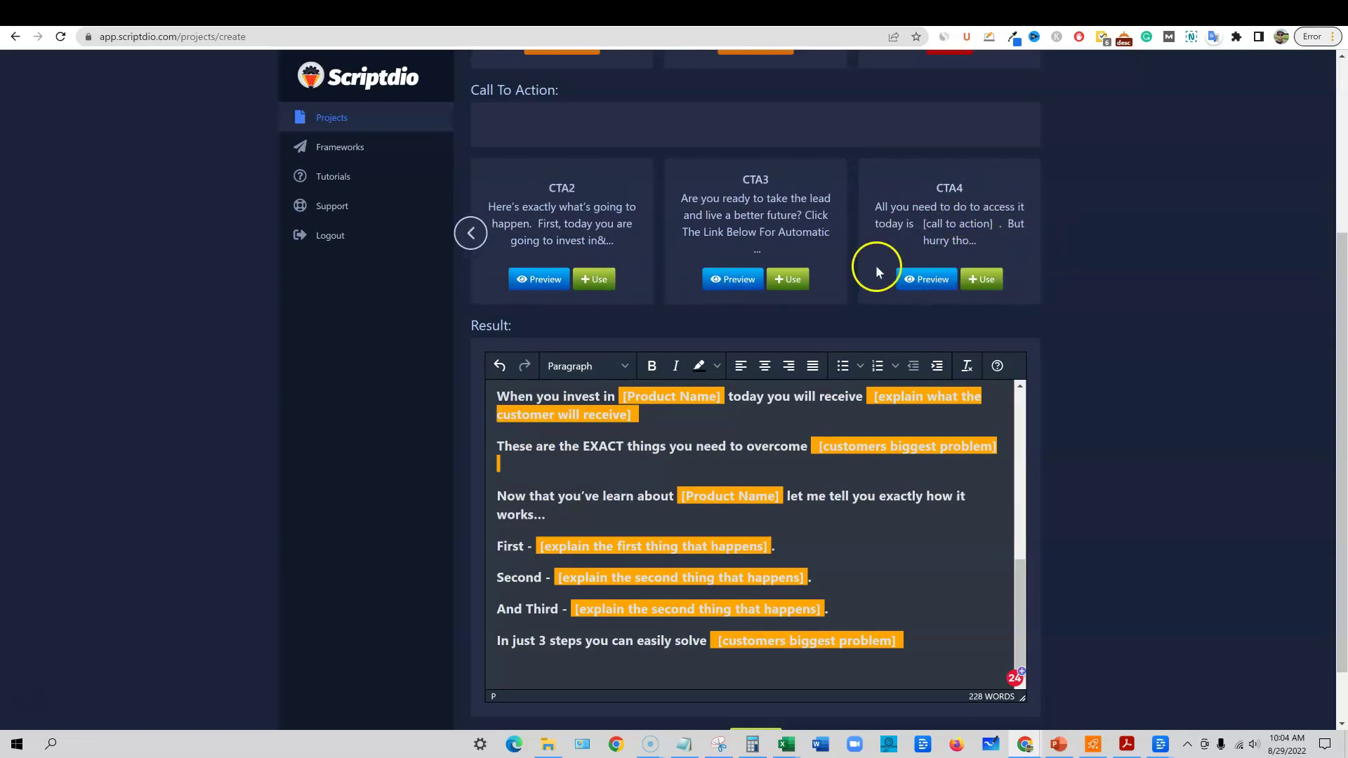
{"action": "left_click", "coordinate": [792, 279]}
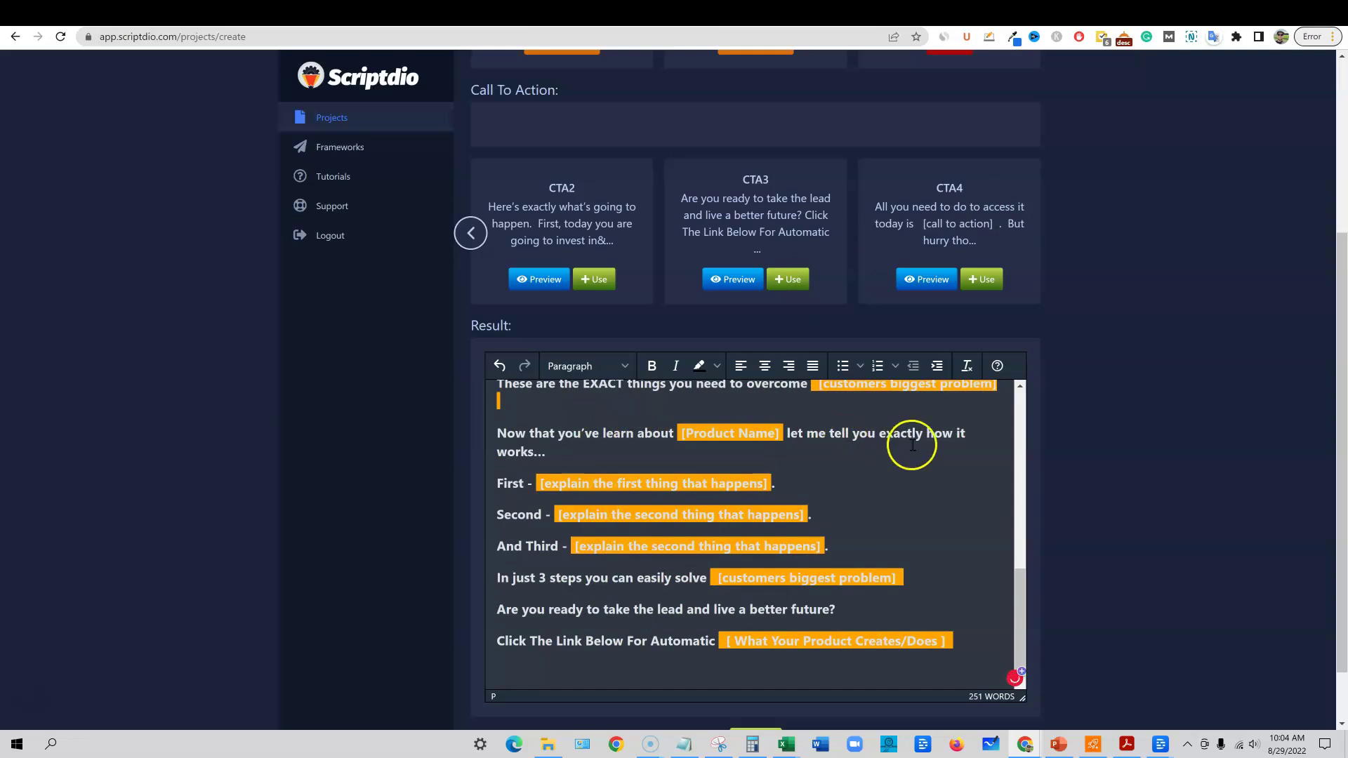
Inspect the 'Are you ready to take the lead' sentence and the What Your Product Creates/Does placeholder.
{"action": "scroll", "coordinate": [583, 527], "scroll_direction": "down", "scroll_amount": 1}
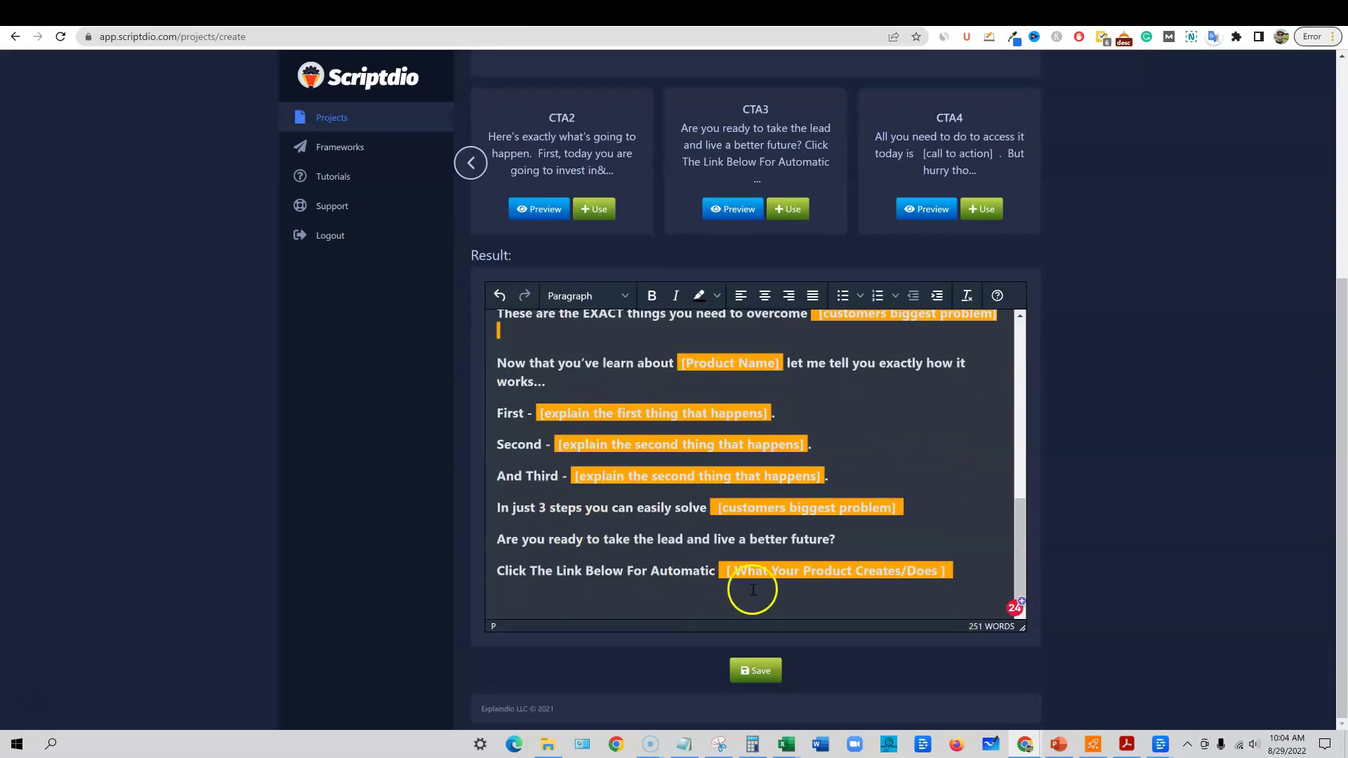
{"action": "left_click_drag", "start_coordinate": [505, 538], "coordinate": [856, 542]}
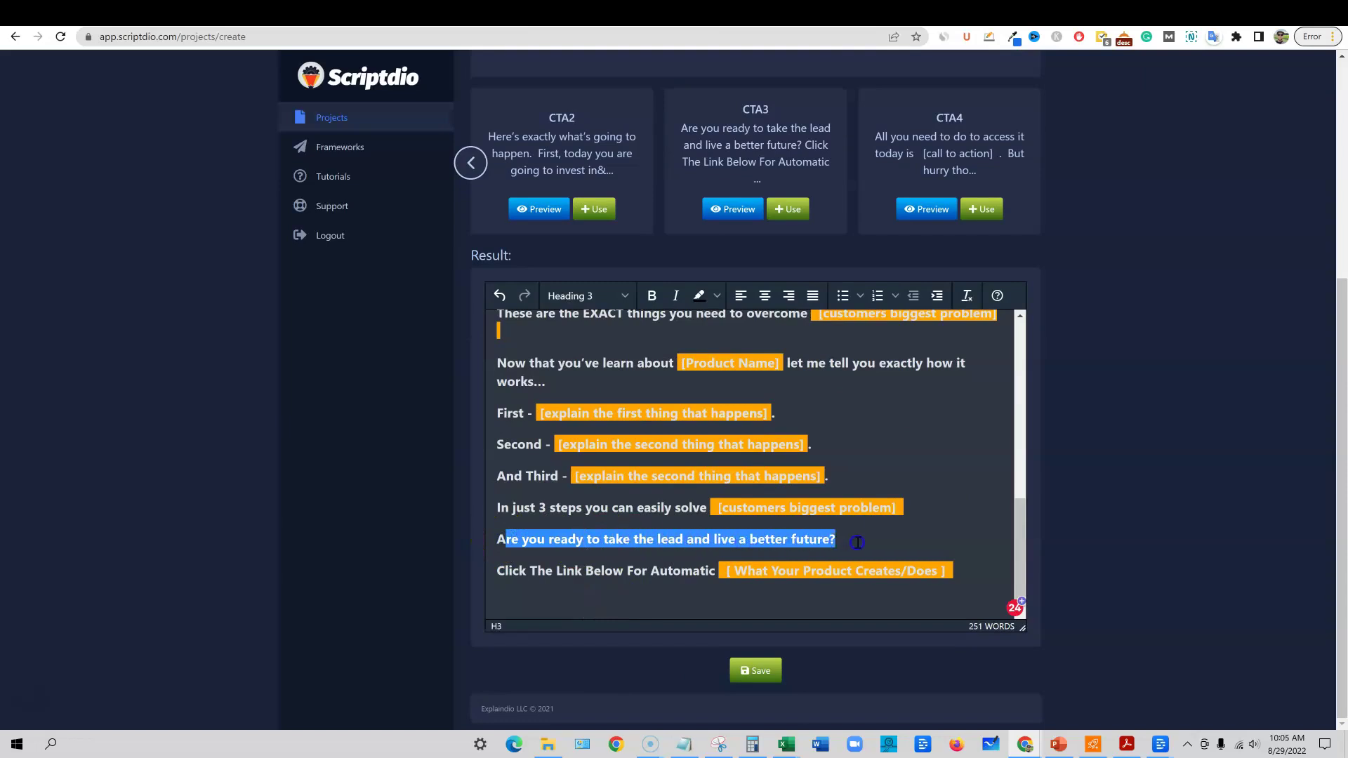
{"action": "left_click_drag", "start_coordinate": [536, 570], "coordinate": [724, 569]}
{"action": "left_click_drag", "start_coordinate": [951, 570], "coordinate": [725, 572]}
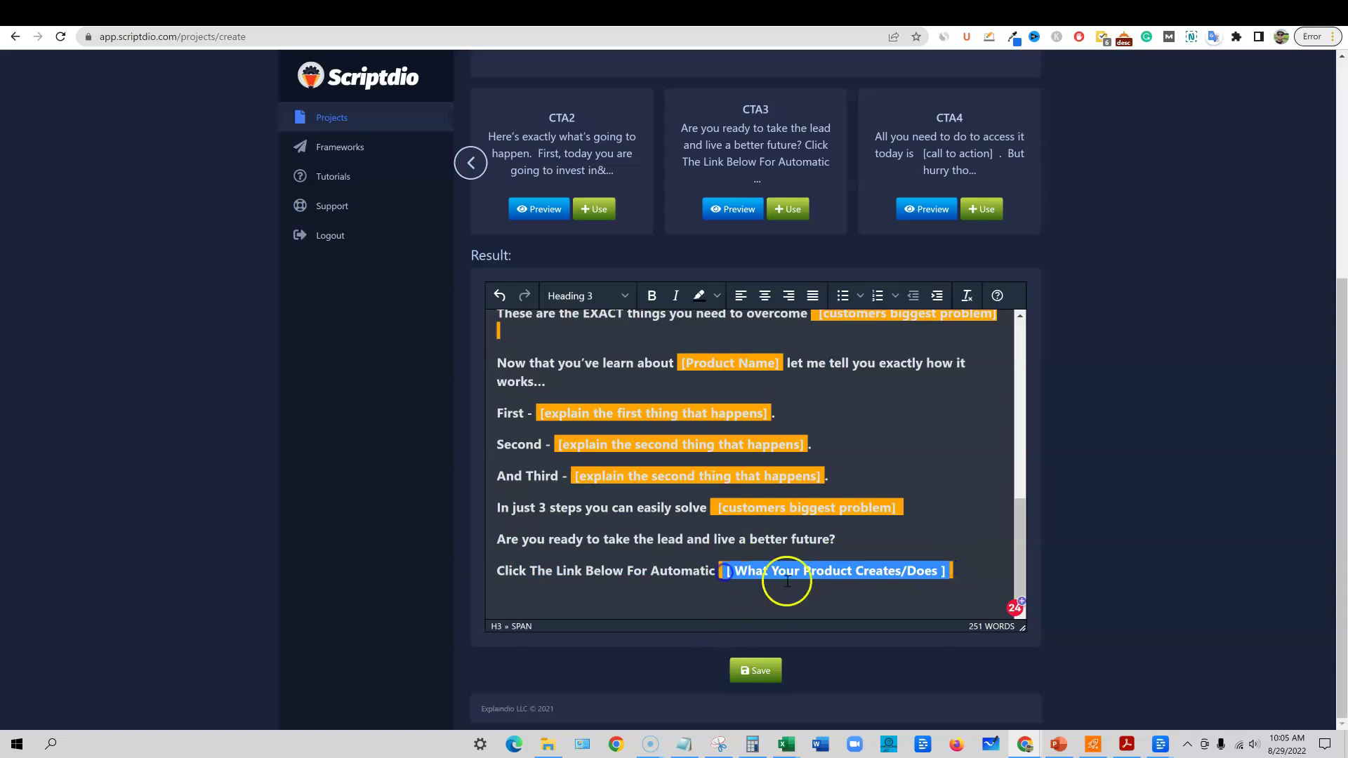
{"action": "scroll", "coordinate": [1088, 583], "scroll_direction": "up", "scroll_amount": 3}
{"action": "scroll", "coordinate": [1088, 583], "scroll_direction": "up", "scroll_amount": 2}
{"action": "scroll", "coordinate": [1086, 583], "scroll_direction": "down", "scroll_amount": 5}
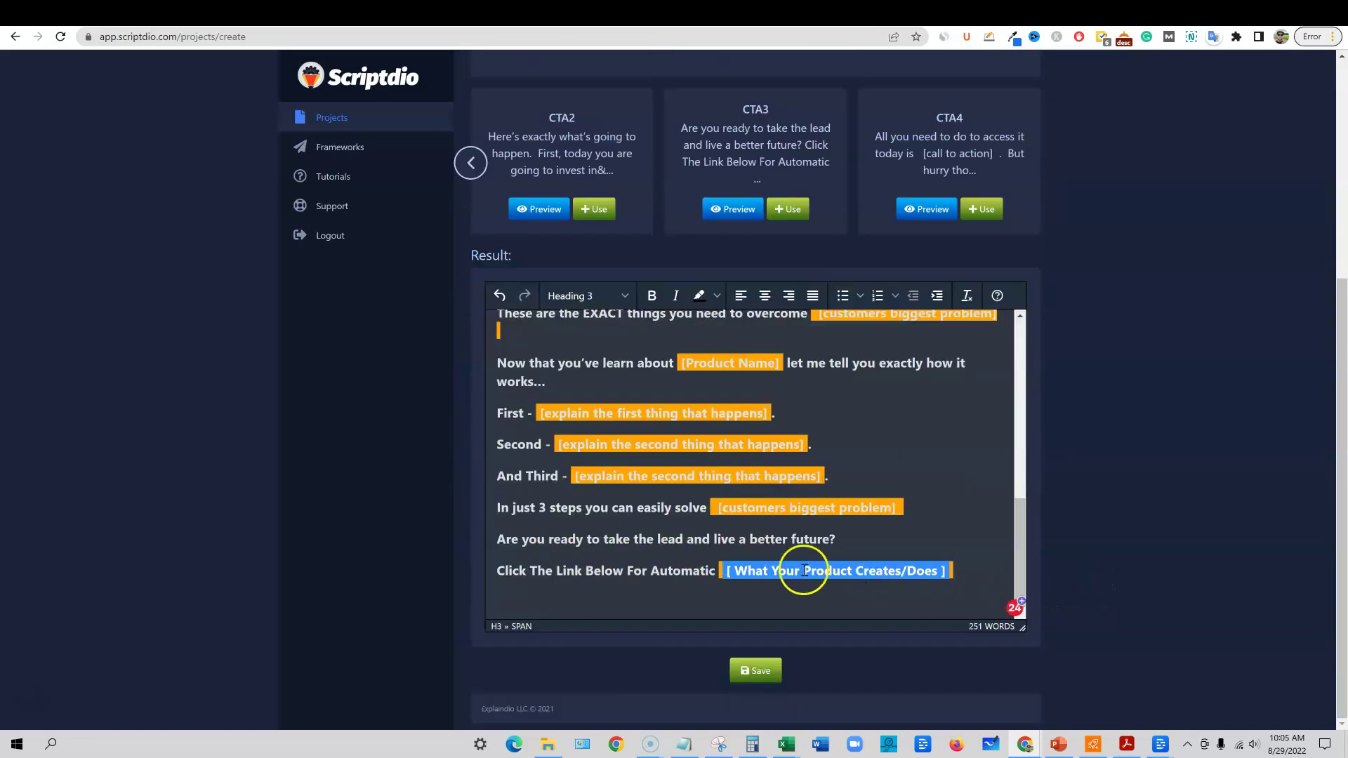
Add a new line after 'In just 3 steps' holding the pasted orange placeholder text.
{"action": "left_click", "coordinate": [547, 504]}
{"action": "left_click", "coordinate": [930, 515]}
{"action": "key", "text": "Return"}
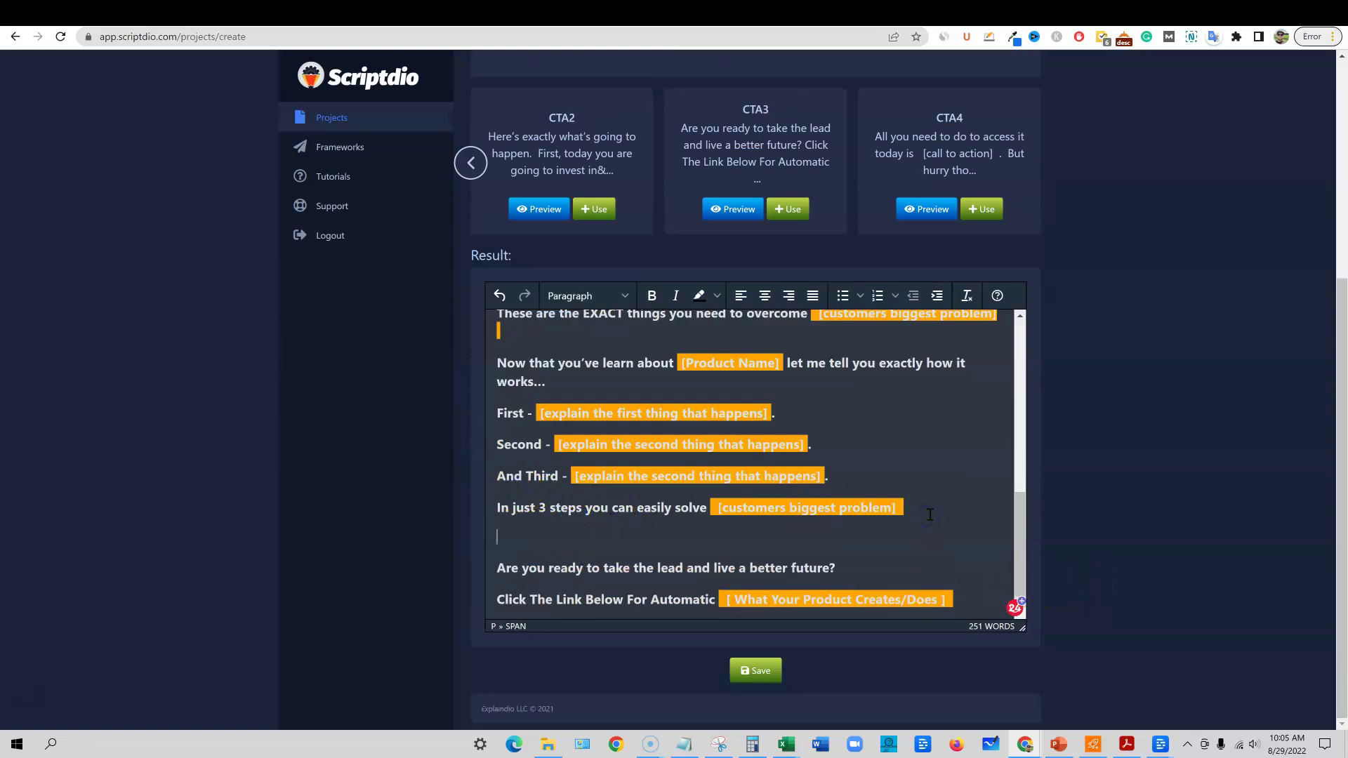
{"action": "type", "text": "wrote .pre text om jere"}
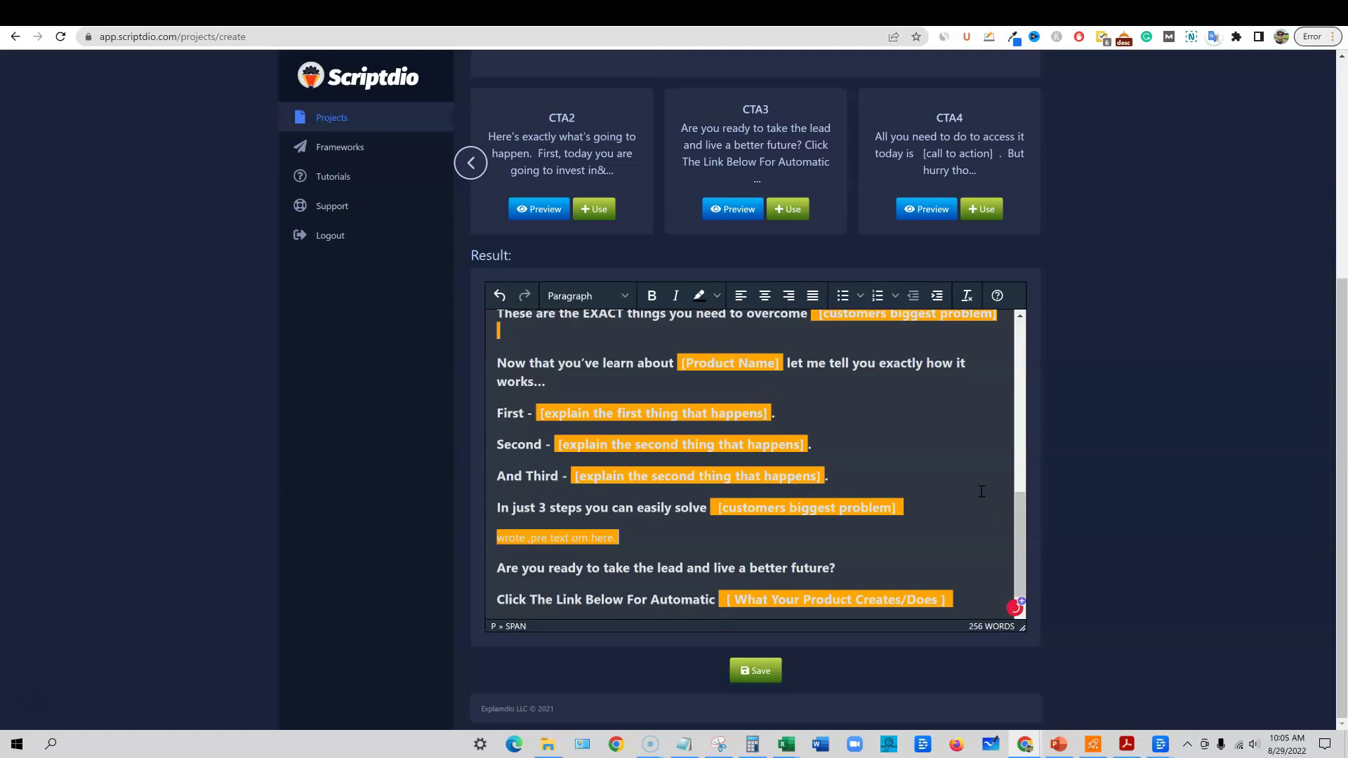
{"action": "left_click_drag", "start_coordinate": [698, 541], "coordinate": [468, 513]}
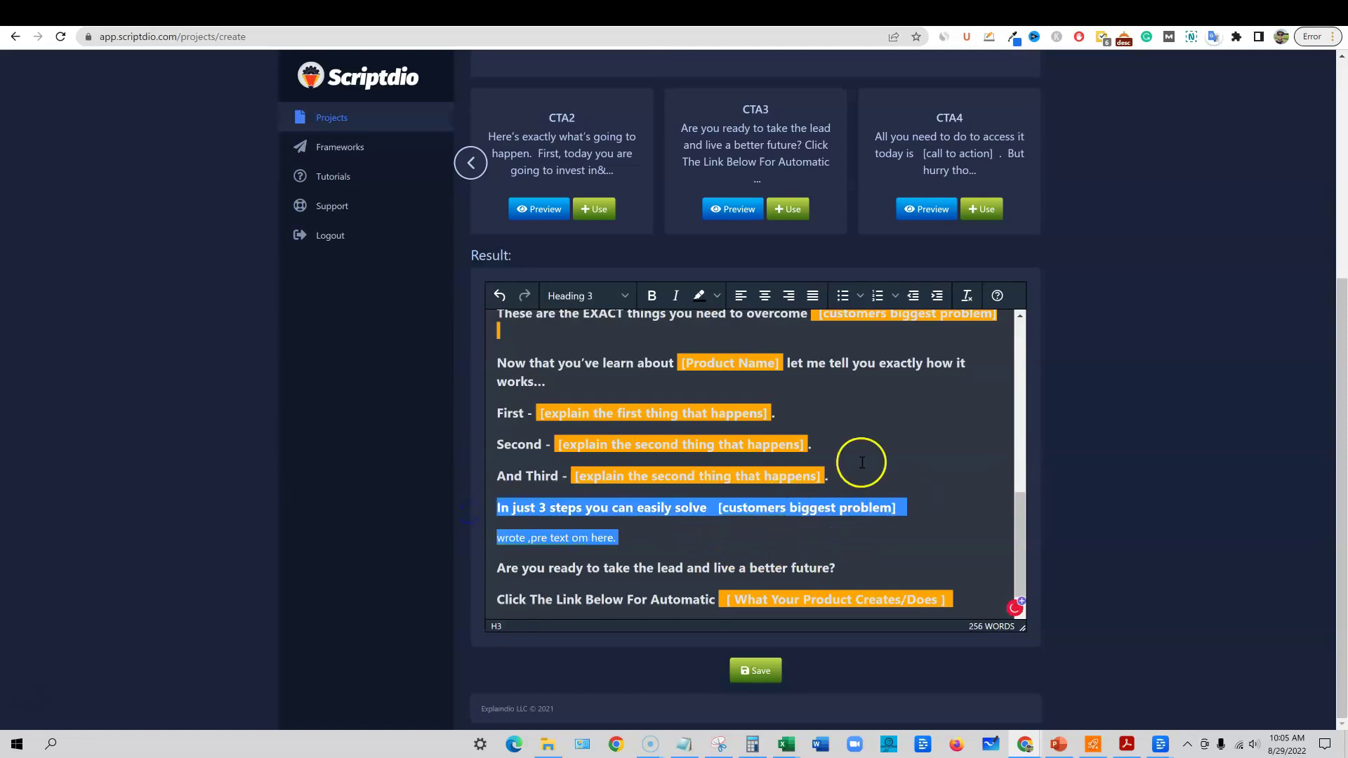
{"action": "scroll", "coordinate": [815, 548], "scroll_direction": "down", "scroll_amount": 1}
{"action": "scroll", "coordinate": [852, 560], "scroll_direction": "up", "scroll_amount": 10}
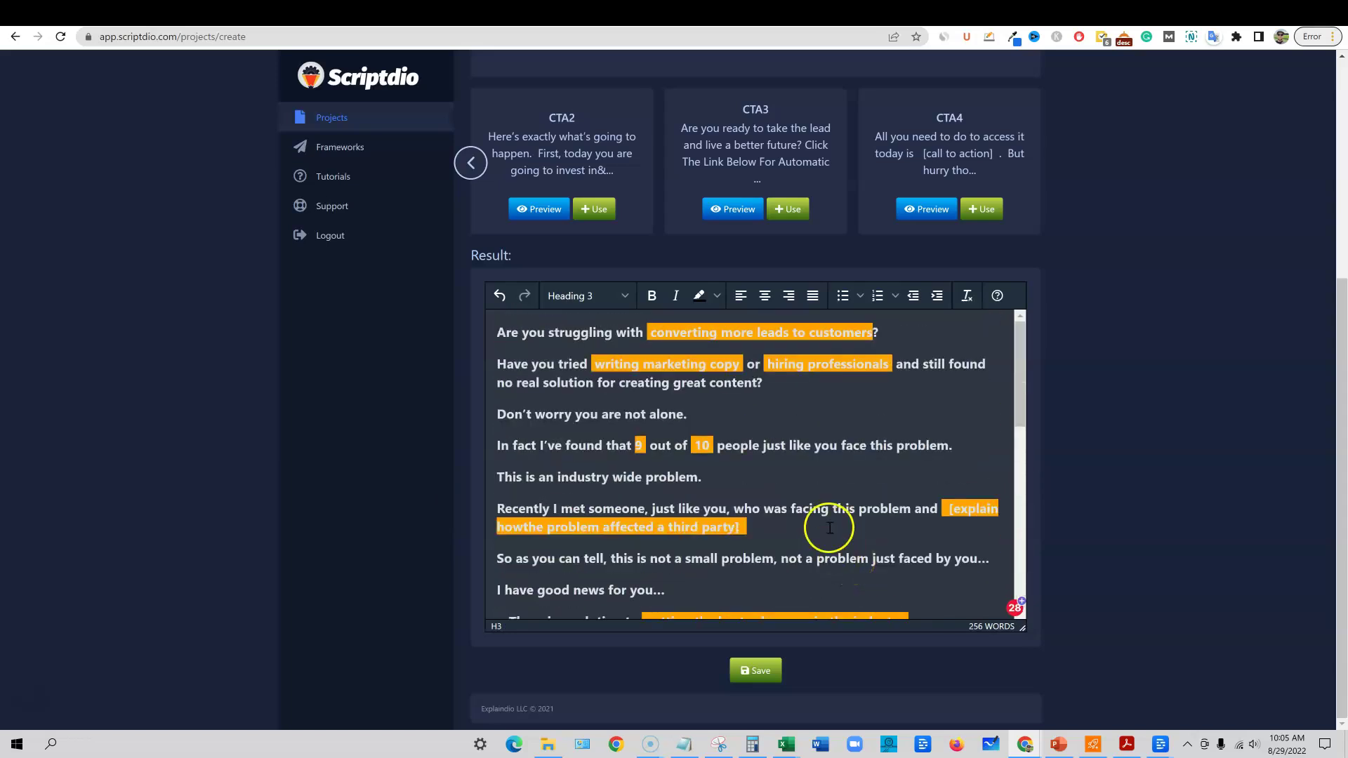
{"action": "scroll", "coordinate": [830, 528], "scroll_direction": "up", "scroll_amount": 5}
{"action": "scroll", "coordinate": [1081, 583], "scroll_direction": "down", "scroll_amount": 3}
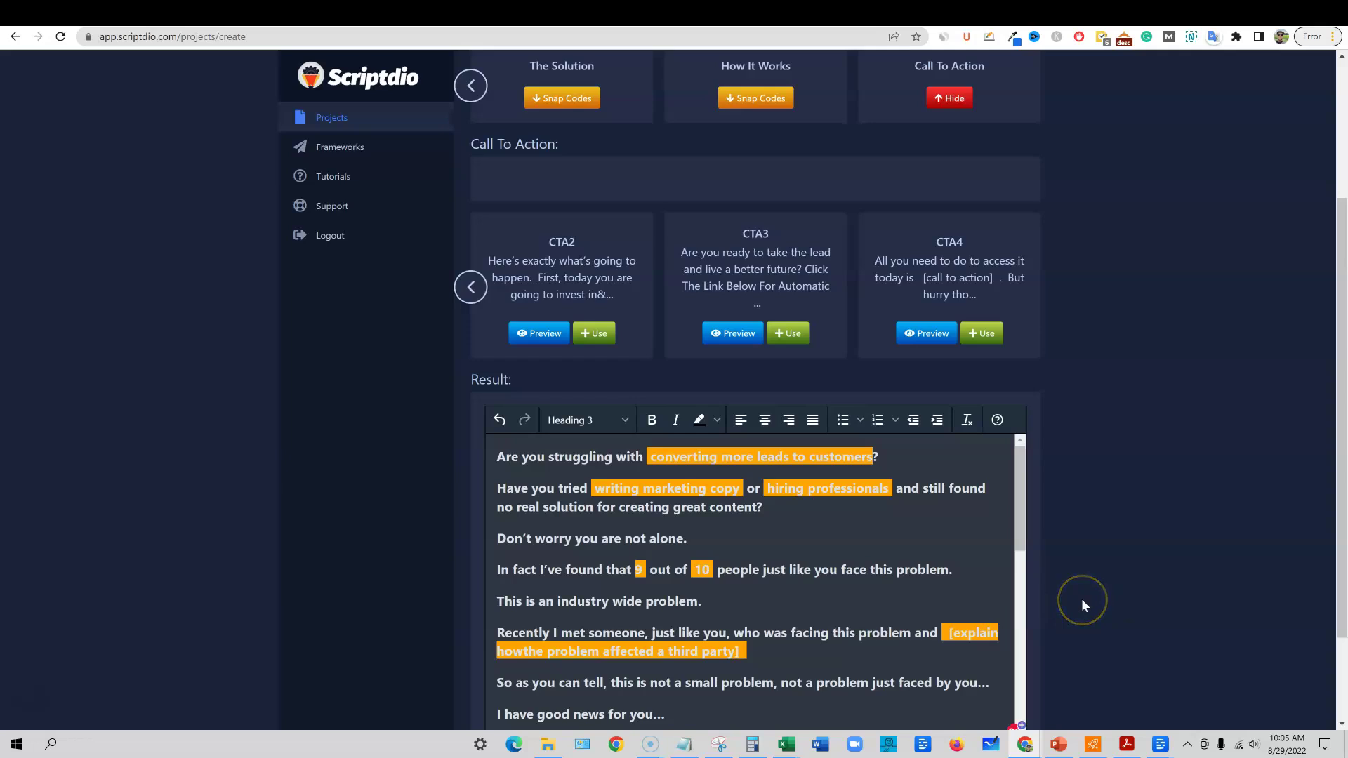
Save the Conversion Robot project with the green Save button below the Result editor.
{"action": "scroll", "coordinate": [1073, 585], "scroll_direction": "down", "scroll_amount": 2}
{"action": "scroll", "coordinate": [1072, 584], "scroll_direction": "up", "scroll_amount": 3}
{"action": "scroll", "coordinate": [1072, 589], "scroll_direction": "up", "scroll_amount": 2}
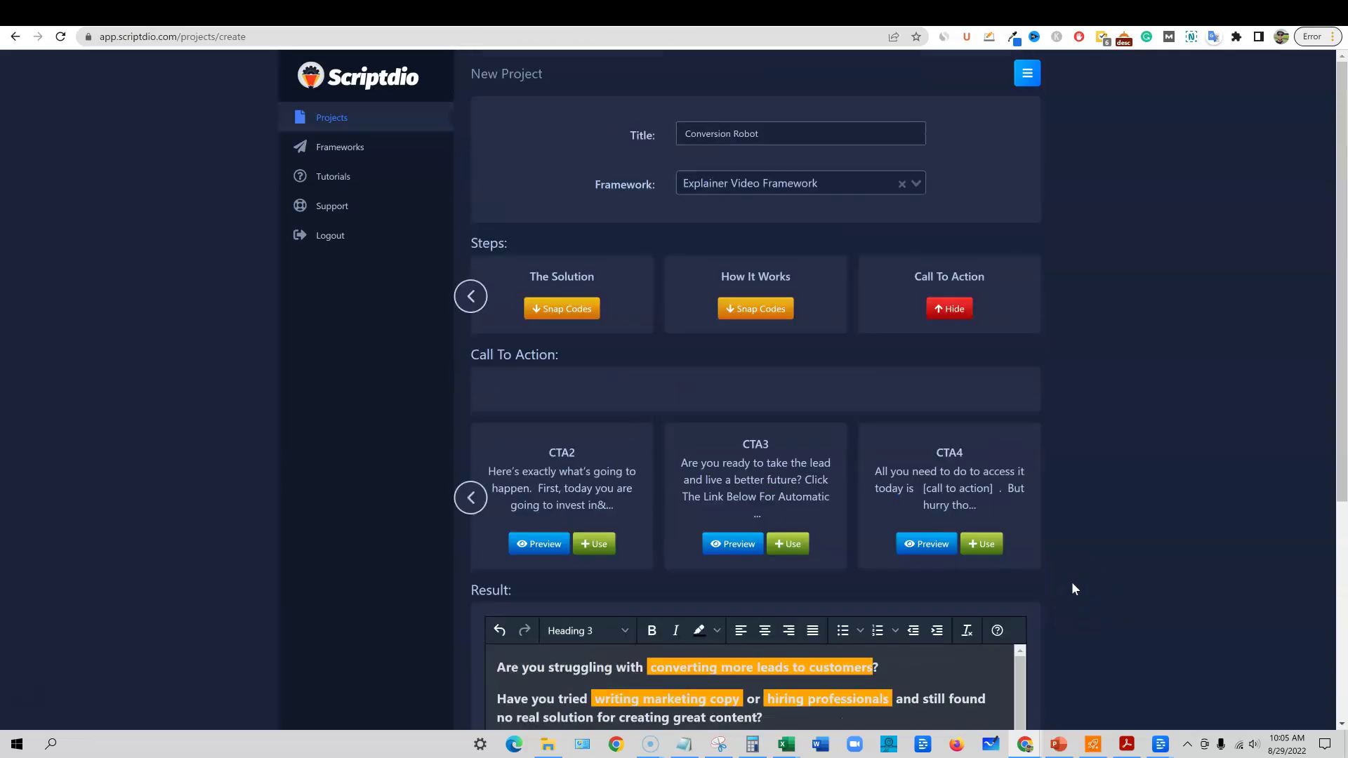
{"action": "scroll", "coordinate": [1138, 527], "scroll_direction": "down", "scroll_amount": 5}
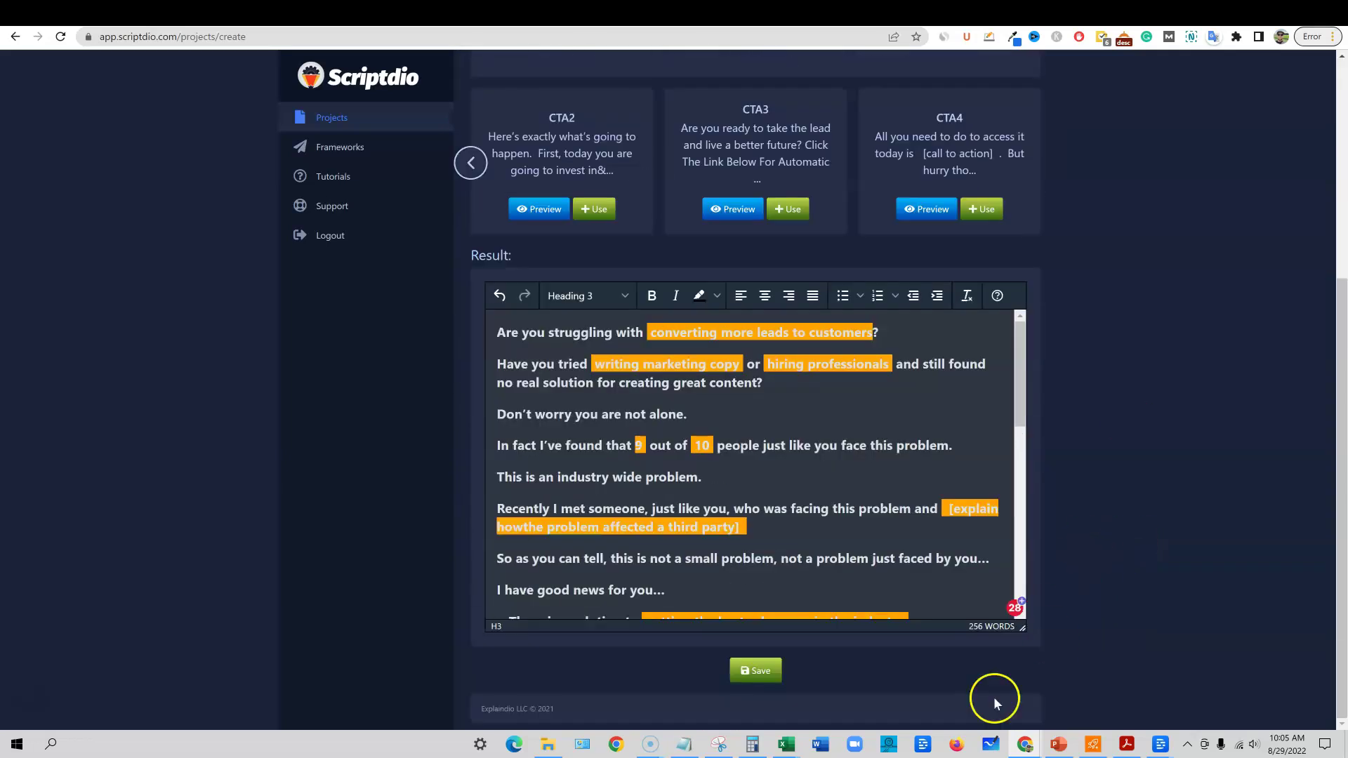
{"action": "left_click", "coordinate": [758, 670]}
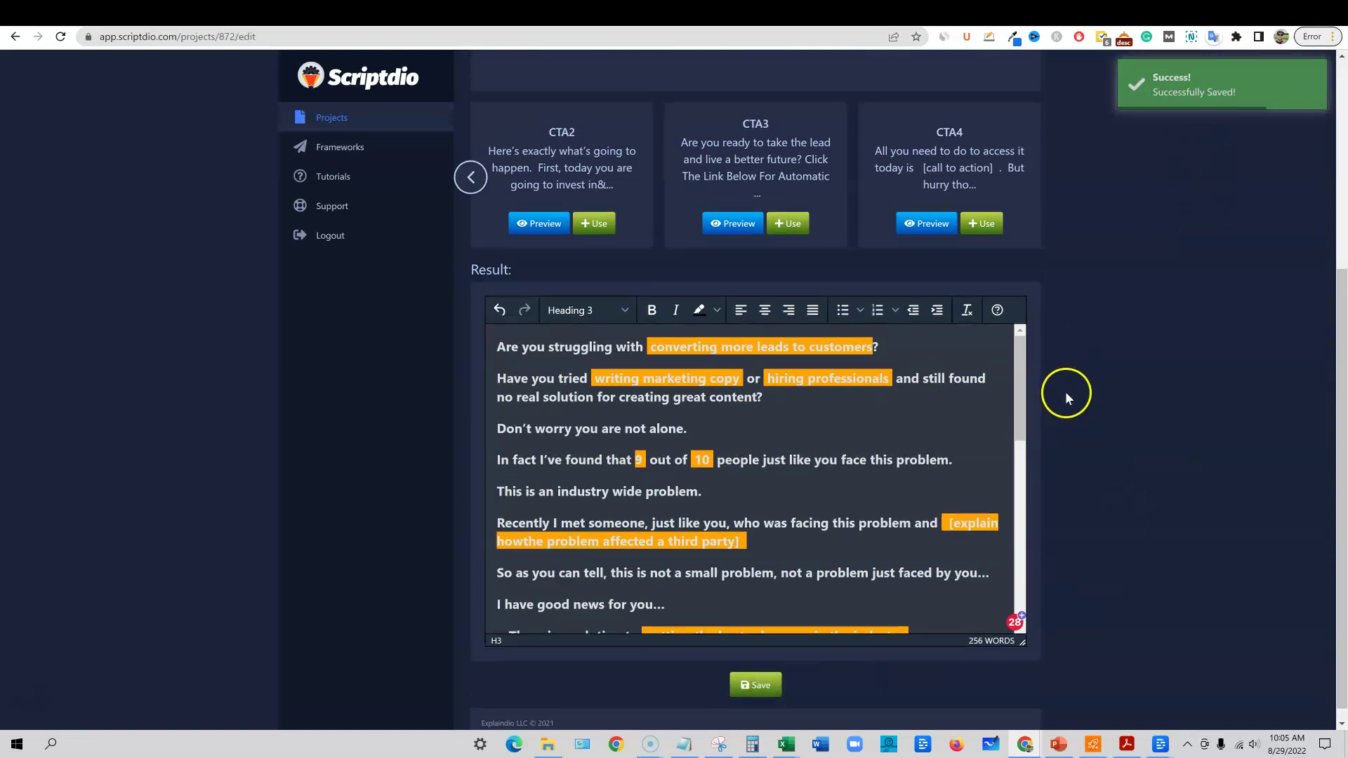
{"action": "scroll", "coordinate": [1062, 403], "scroll_direction": "up", "scroll_amount": 5}
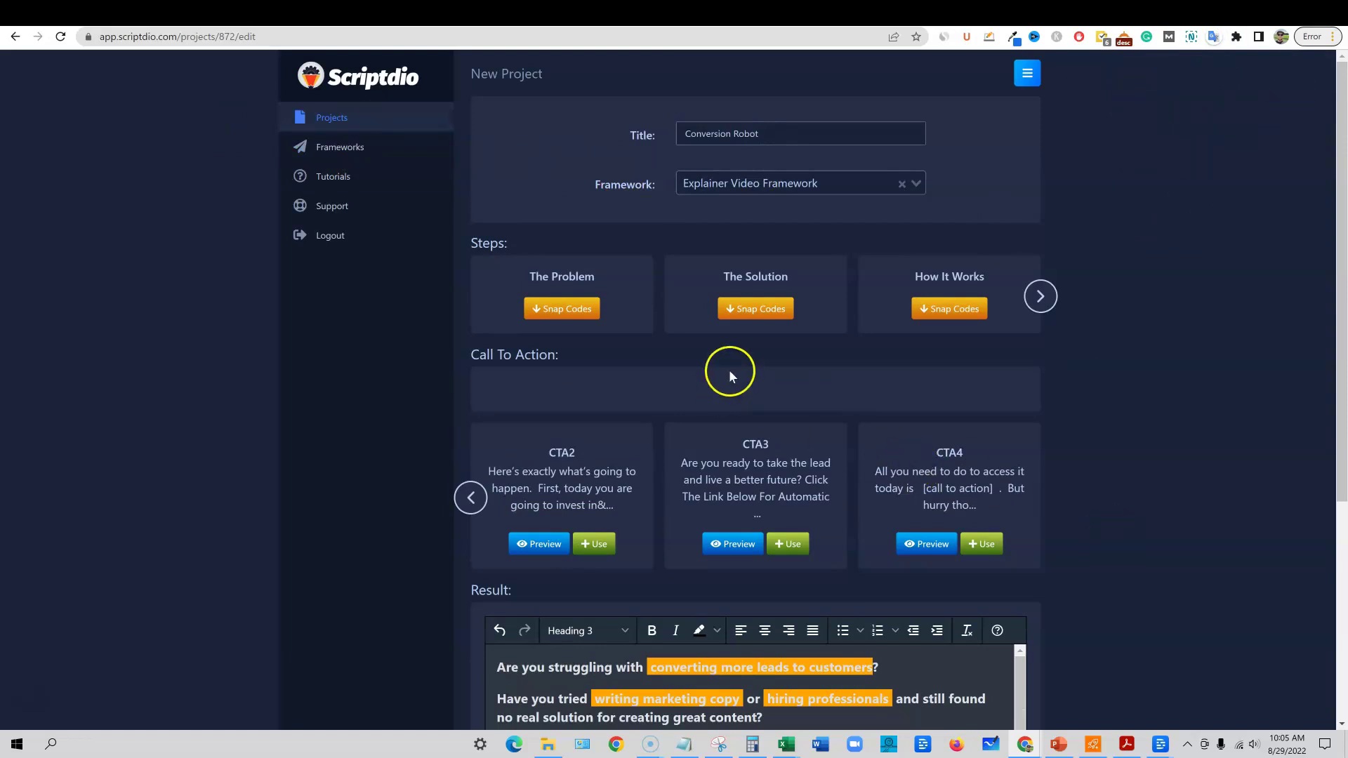
{"action": "scroll", "coordinate": [982, 548], "scroll_direction": "down", "scroll_amount": 5}
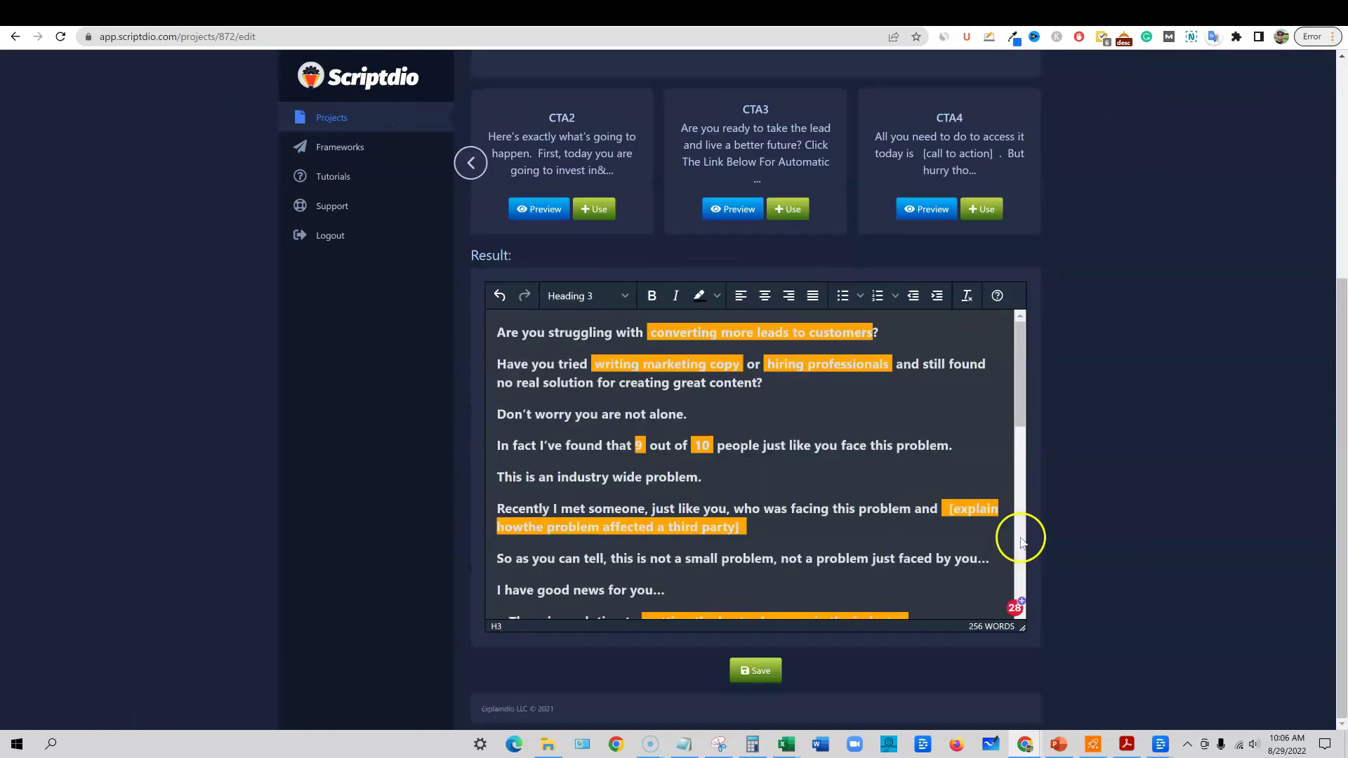
{"action": "scroll", "coordinate": [1055, 590], "scroll_direction": "up", "scroll_amount": 5}
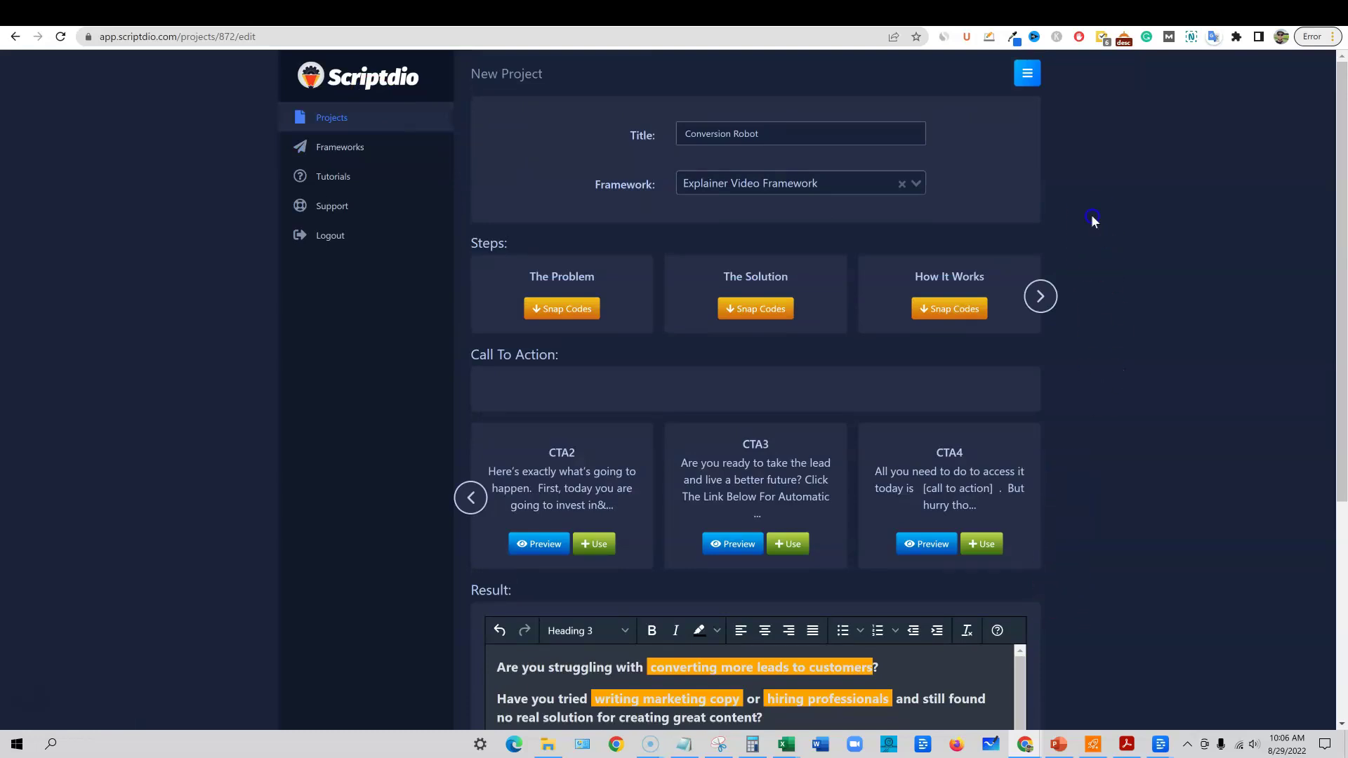
{"action": "left_click", "coordinate": [1043, 302]}
Export the Conversion Robot project from its Projects row to Conversion_Robot.pdf.
{"action": "left_click", "coordinate": [468, 297]}
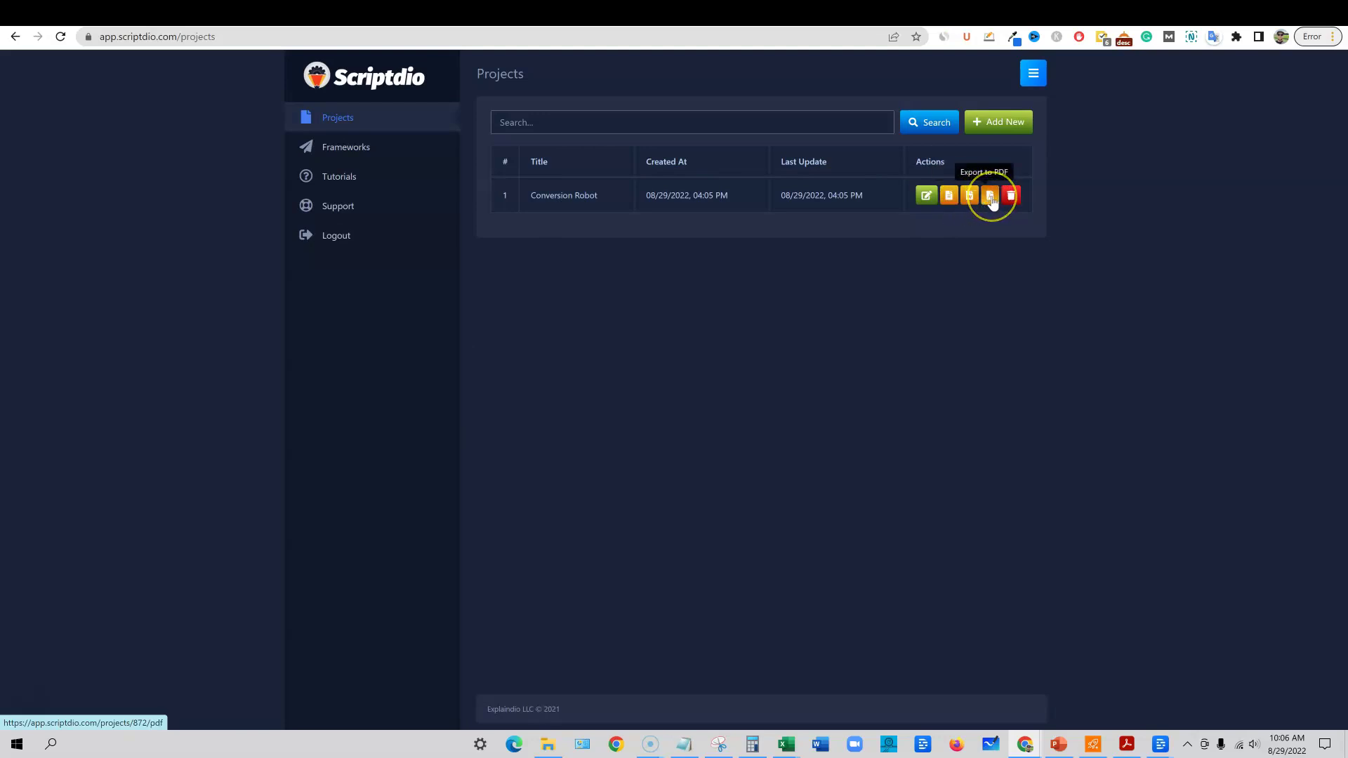
{"action": "left_click", "coordinate": [971, 197]}
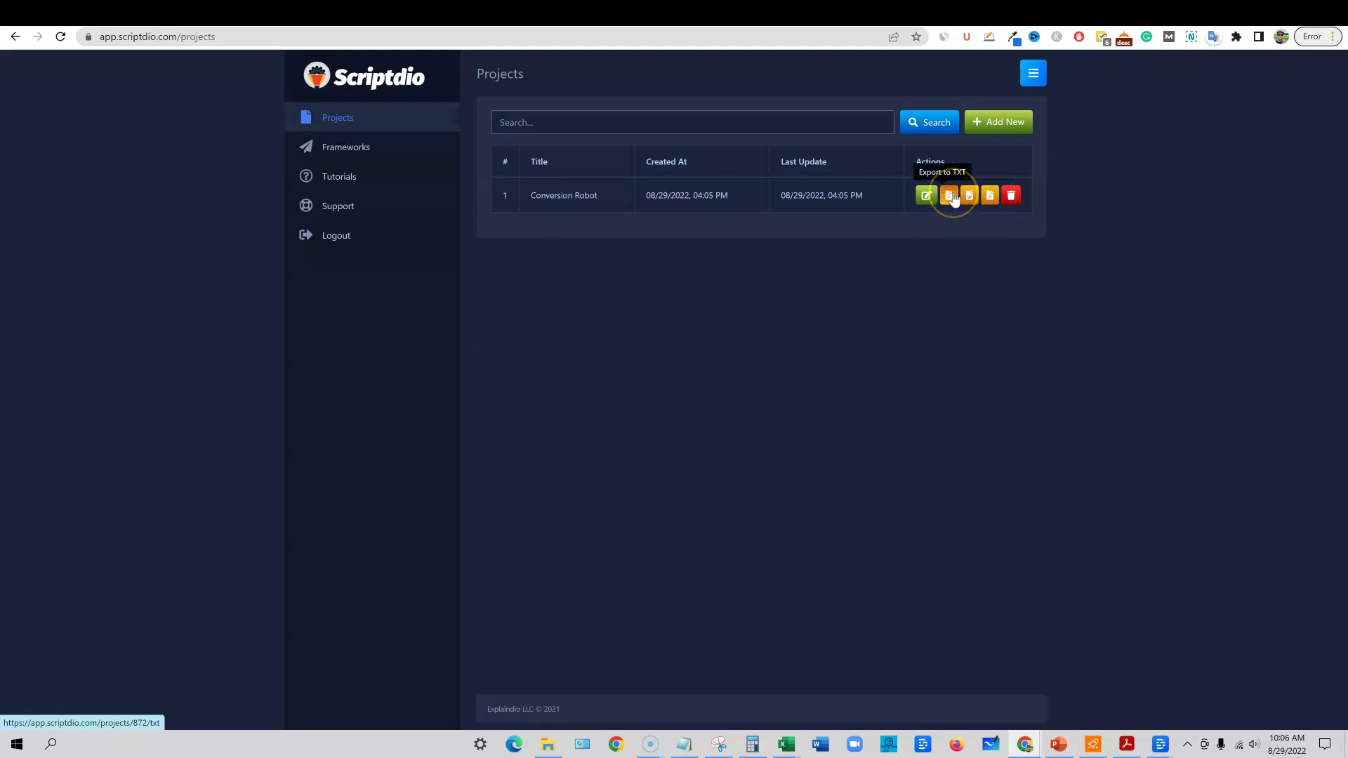
{"action": "left_click", "coordinate": [988, 197]}
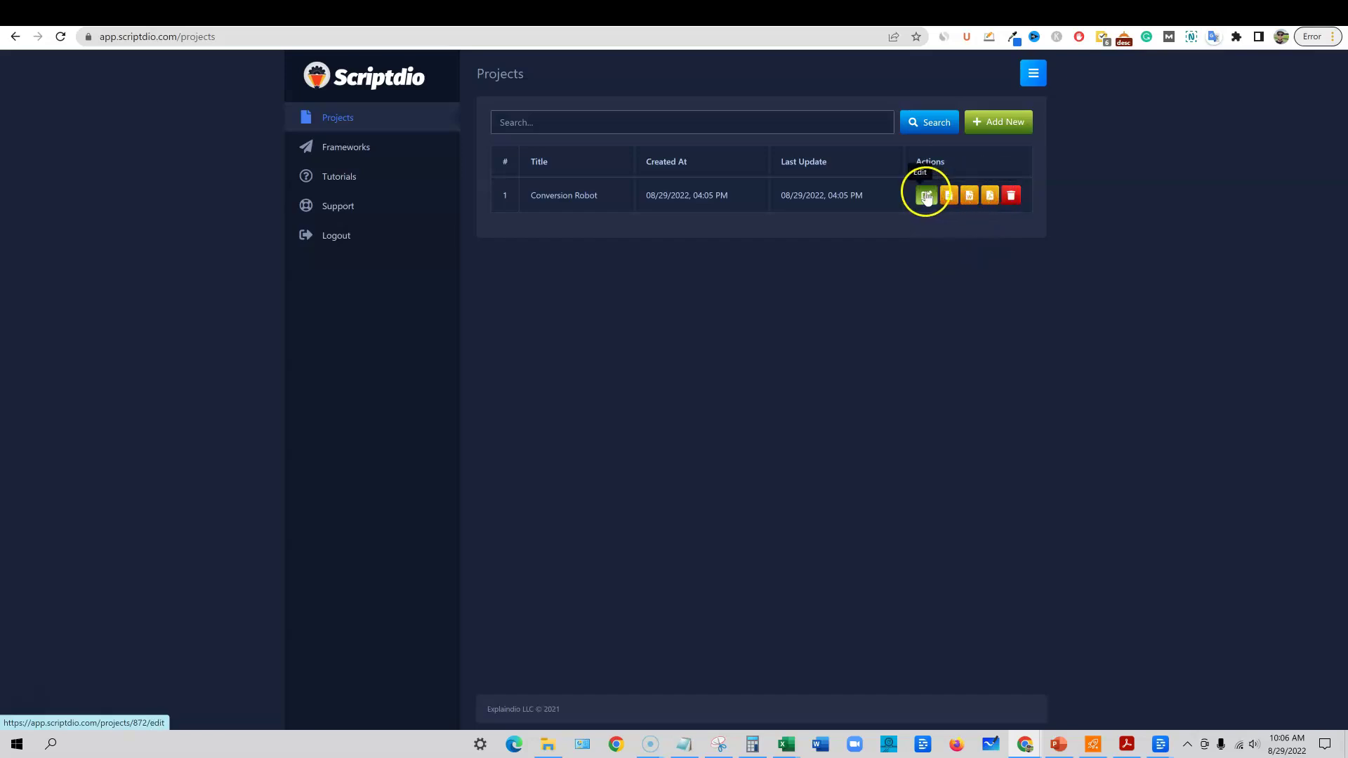
{"action": "left_click", "coordinate": [990, 197]}
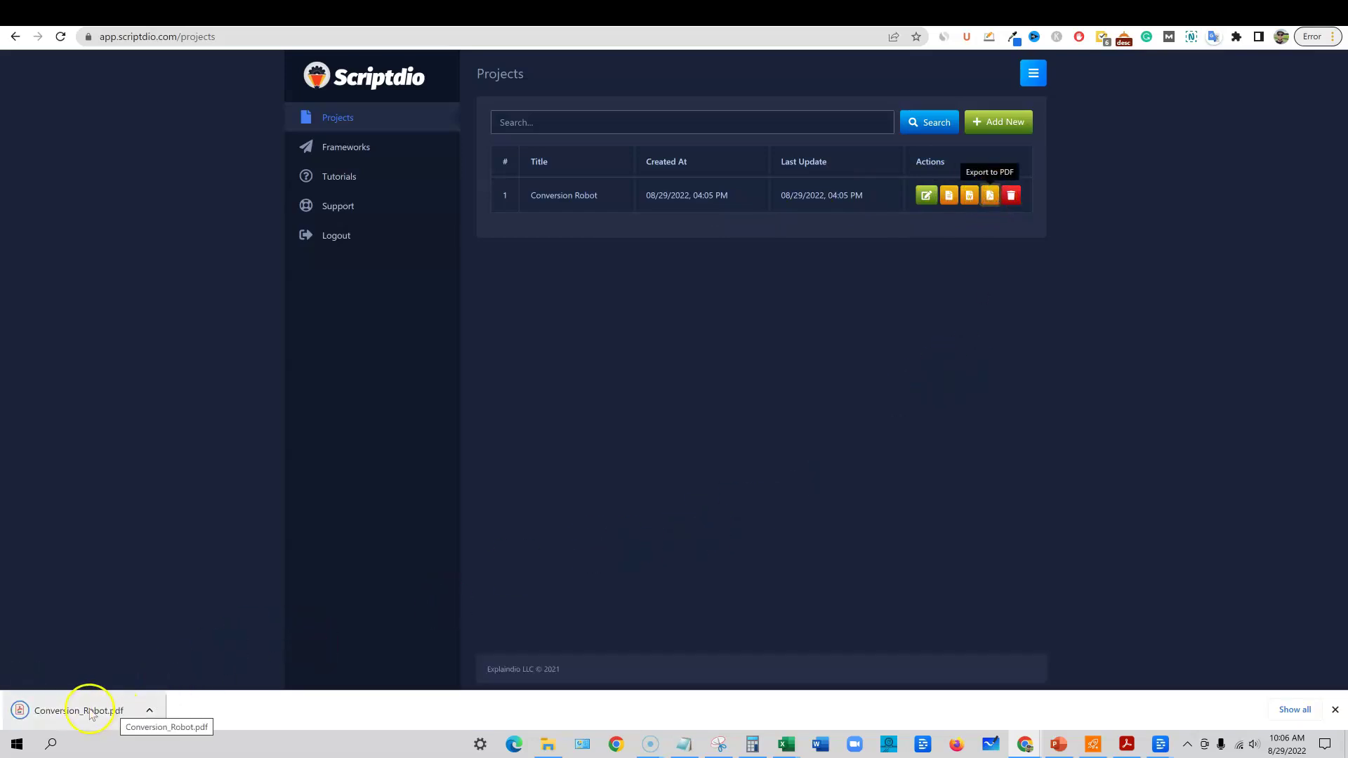
Open the downloaded Conversion_Robot.pdf in Adobe Acrobat at 100% zoom.
{"action": "left_click", "coordinate": [95, 709]}
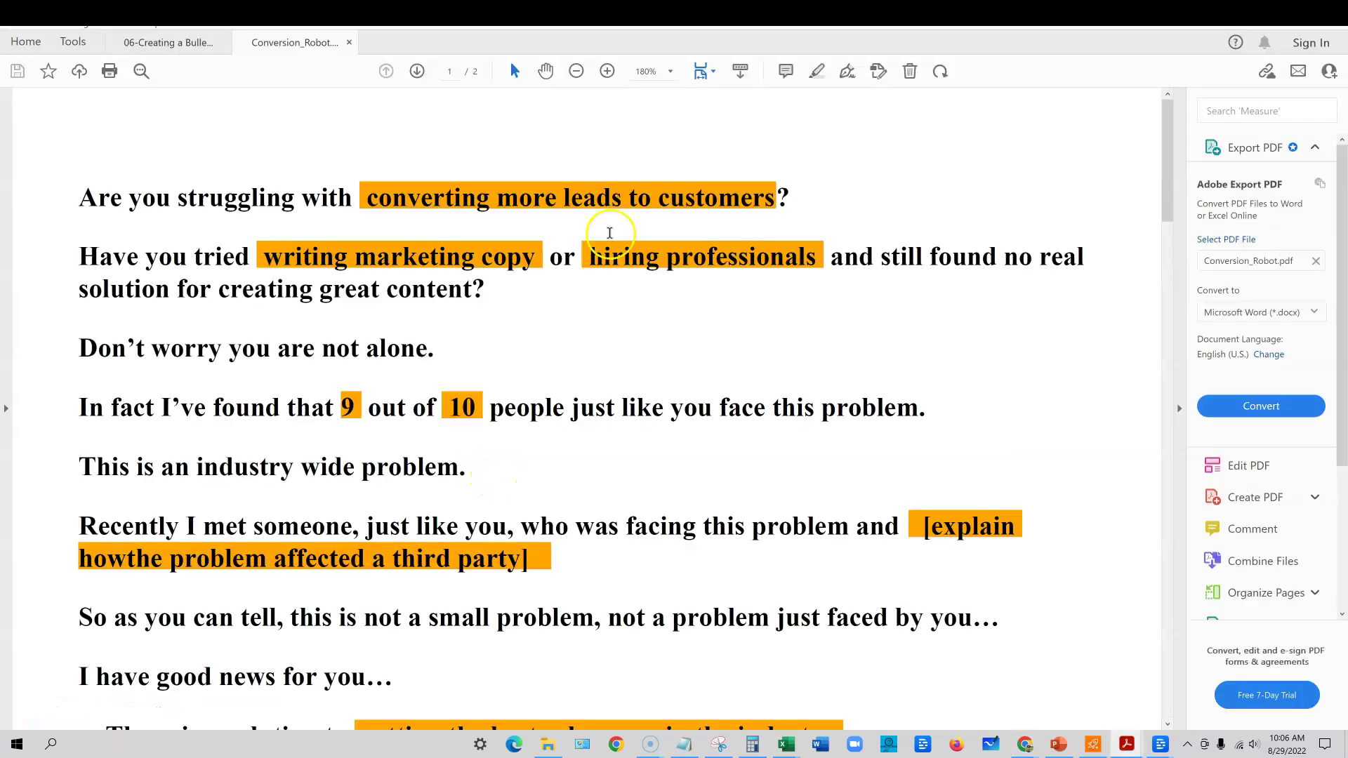
{"action": "left_click", "coordinate": [671, 73]}
{"action": "left_click", "coordinate": [709, 176]}
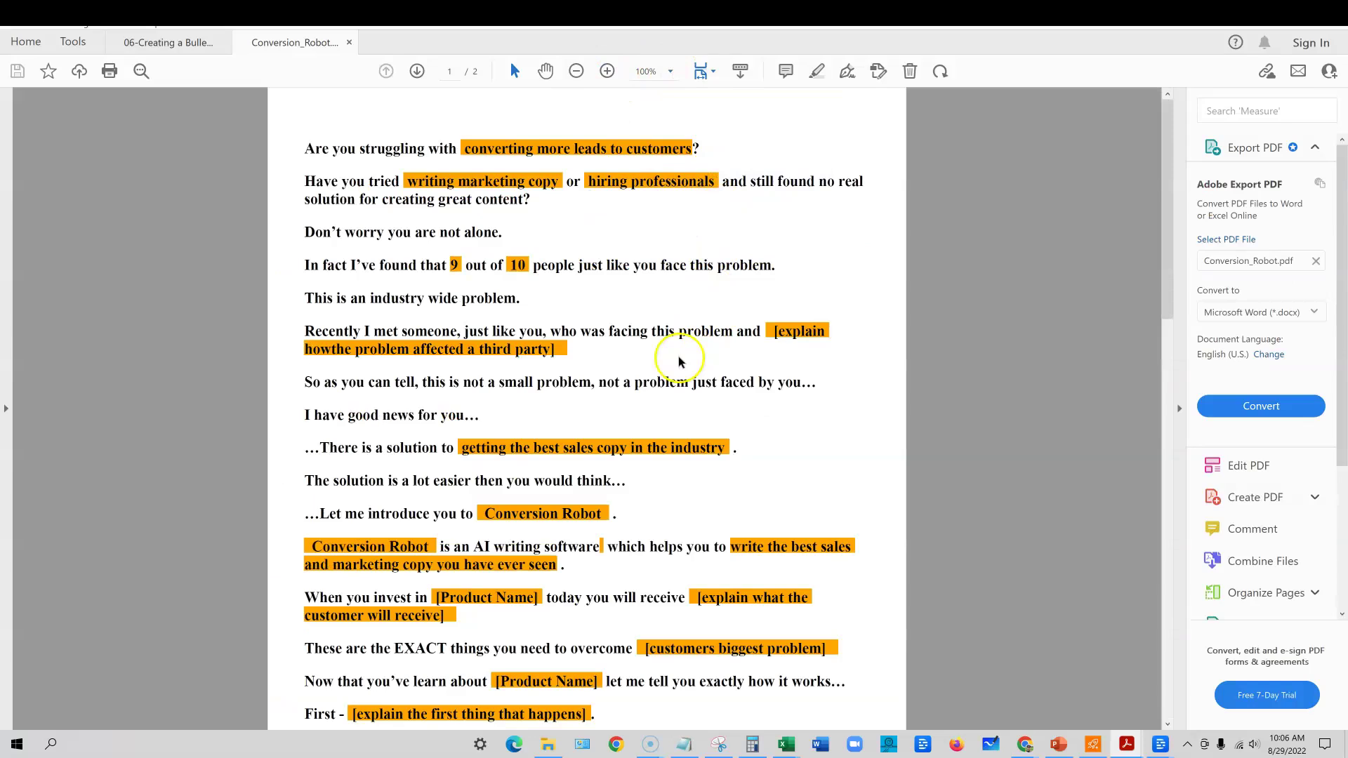
Select passages of the PDF script, such as 'converting more leads to customers', to inspect the text.
{"action": "left_click_drag", "start_coordinate": [471, 148], "coordinate": [692, 148]}
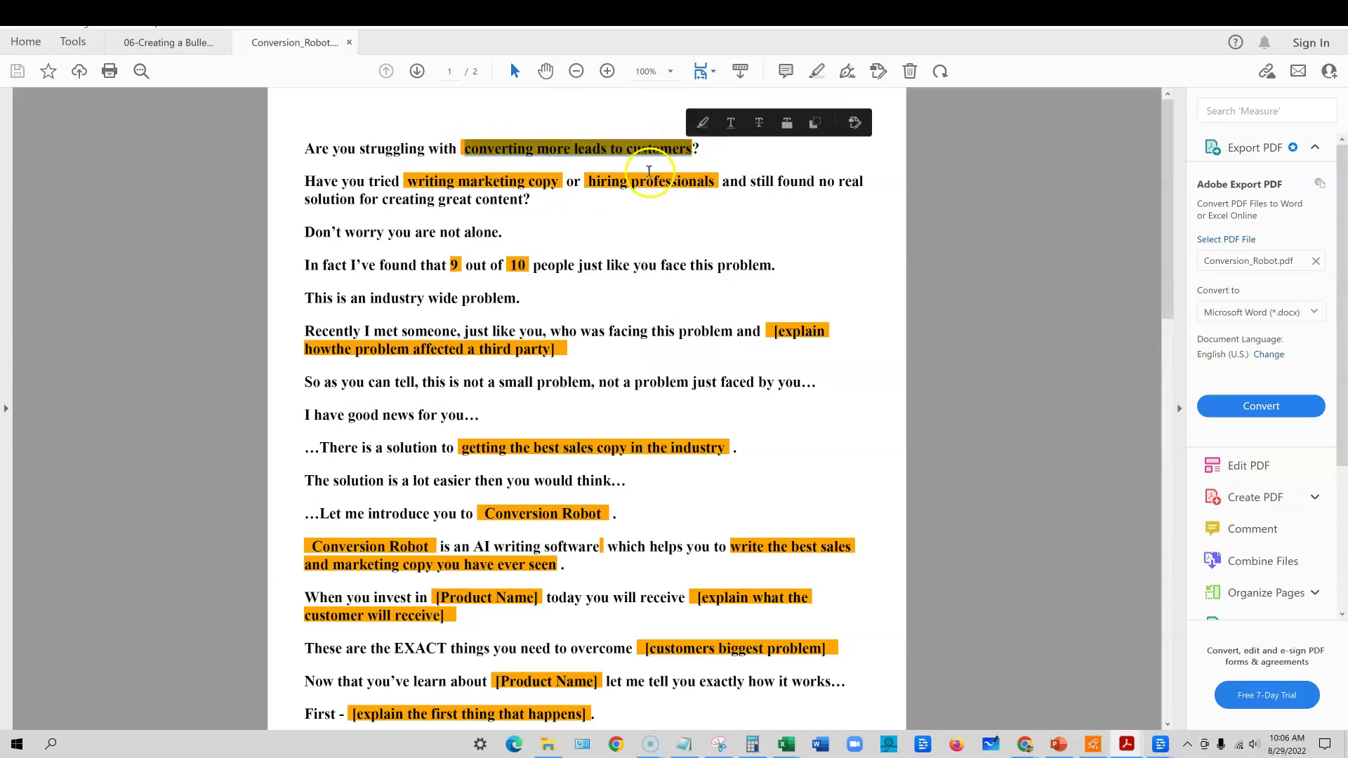
{"action": "left_click", "coordinate": [638, 363]}
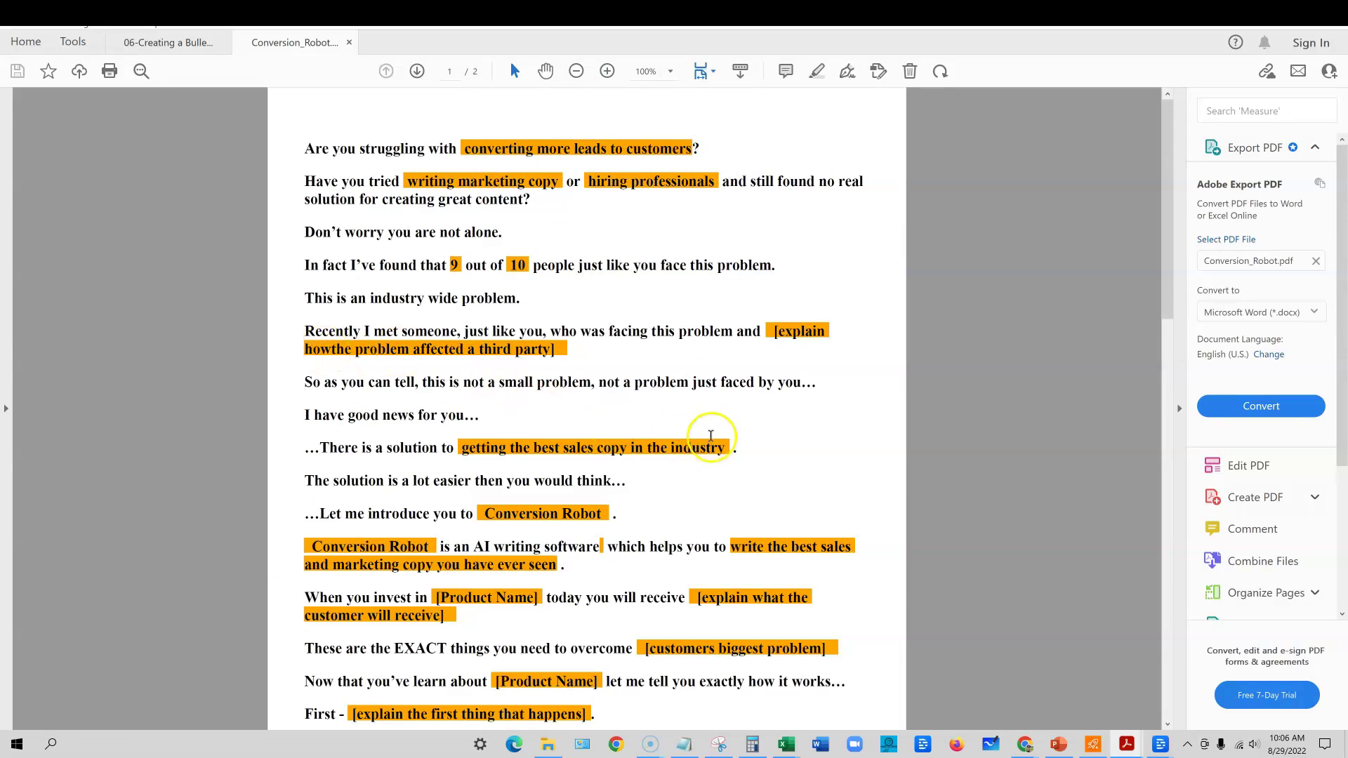
{"action": "left_click_drag", "start_coordinate": [732, 447], "coordinate": [401, 448]}
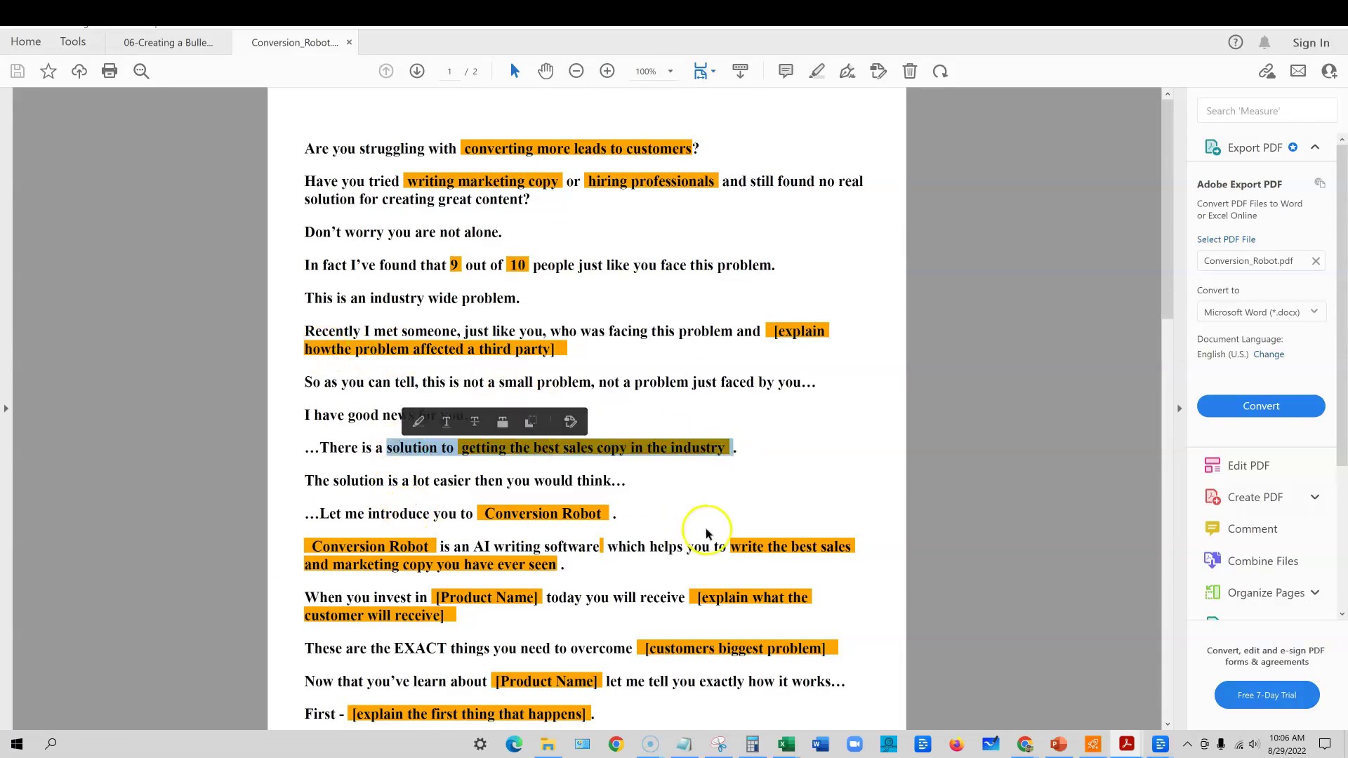
{"action": "scroll", "coordinate": [705, 528], "scroll_direction": "down", "scroll_amount": 3}
{"action": "scroll", "coordinate": [705, 528], "scroll_direction": "down", "scroll_amount": 7}
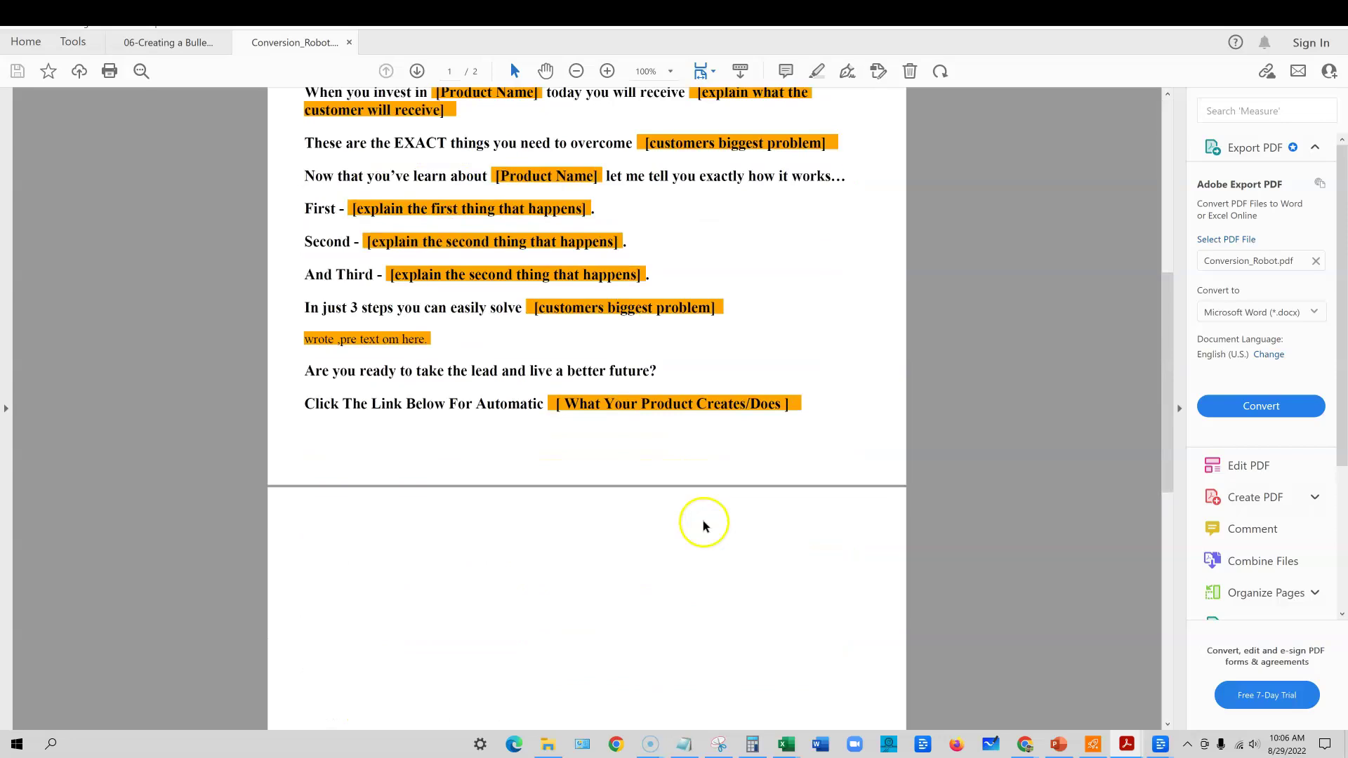
{"action": "scroll", "coordinate": [705, 519], "scroll_direction": "up", "scroll_amount": 10}
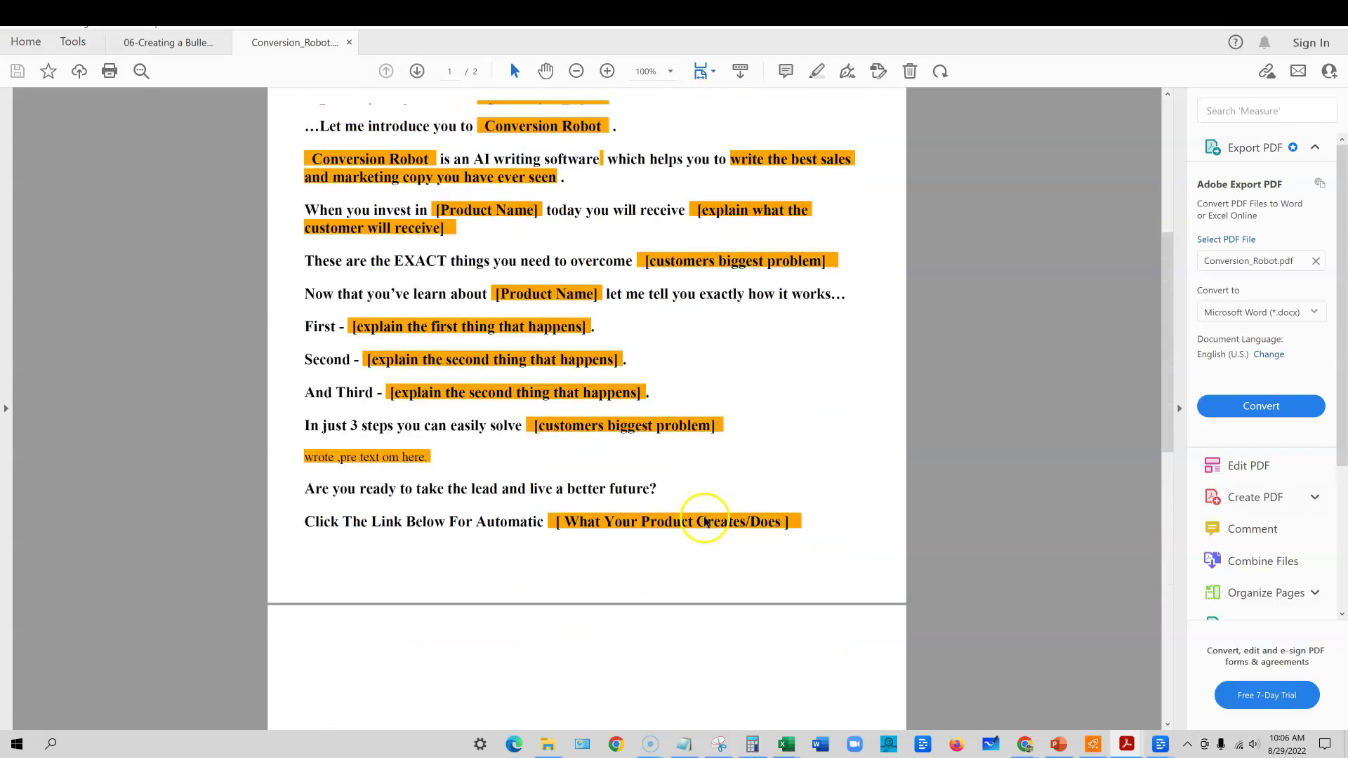
{"action": "left_click_drag", "start_coordinate": [309, 148], "coordinate": [790, 621]}
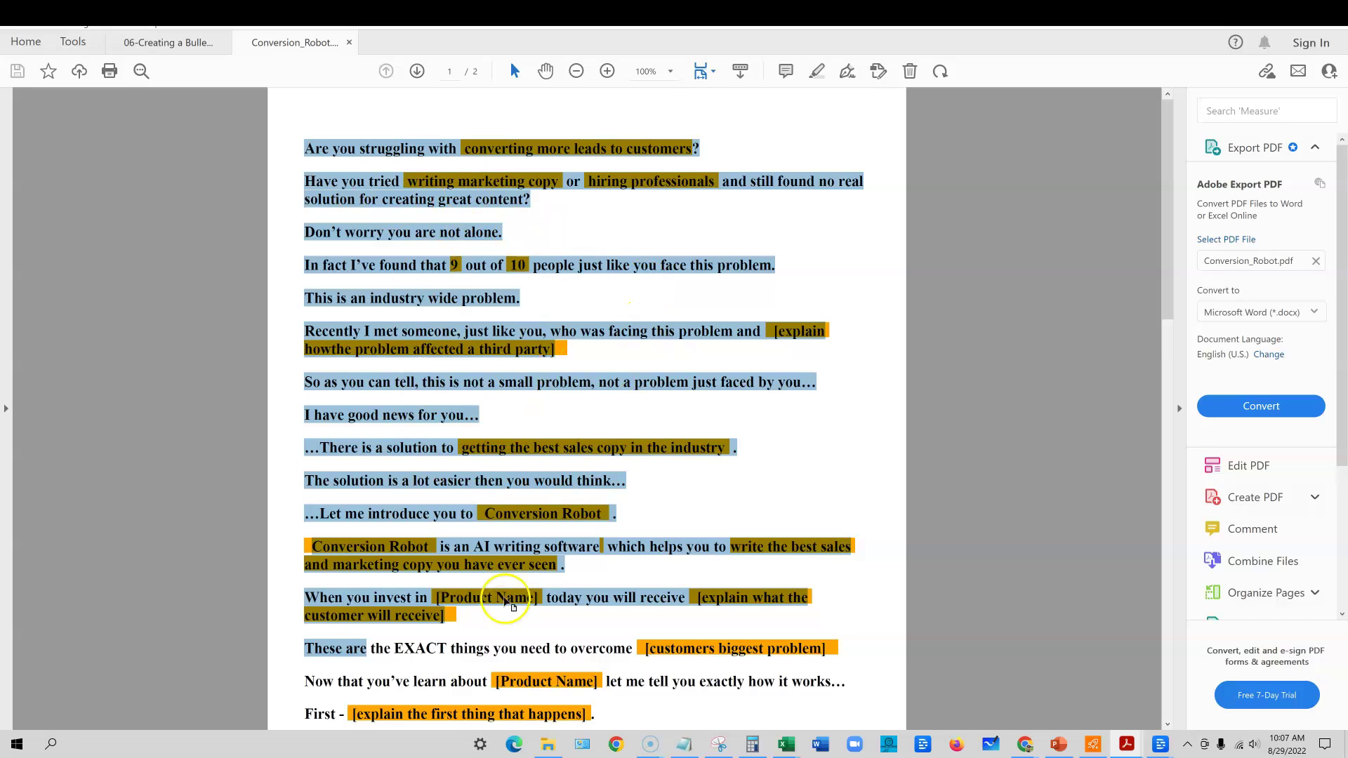
{"action": "left_click_drag", "start_coordinate": [368, 182], "coordinate": [699, 744]}
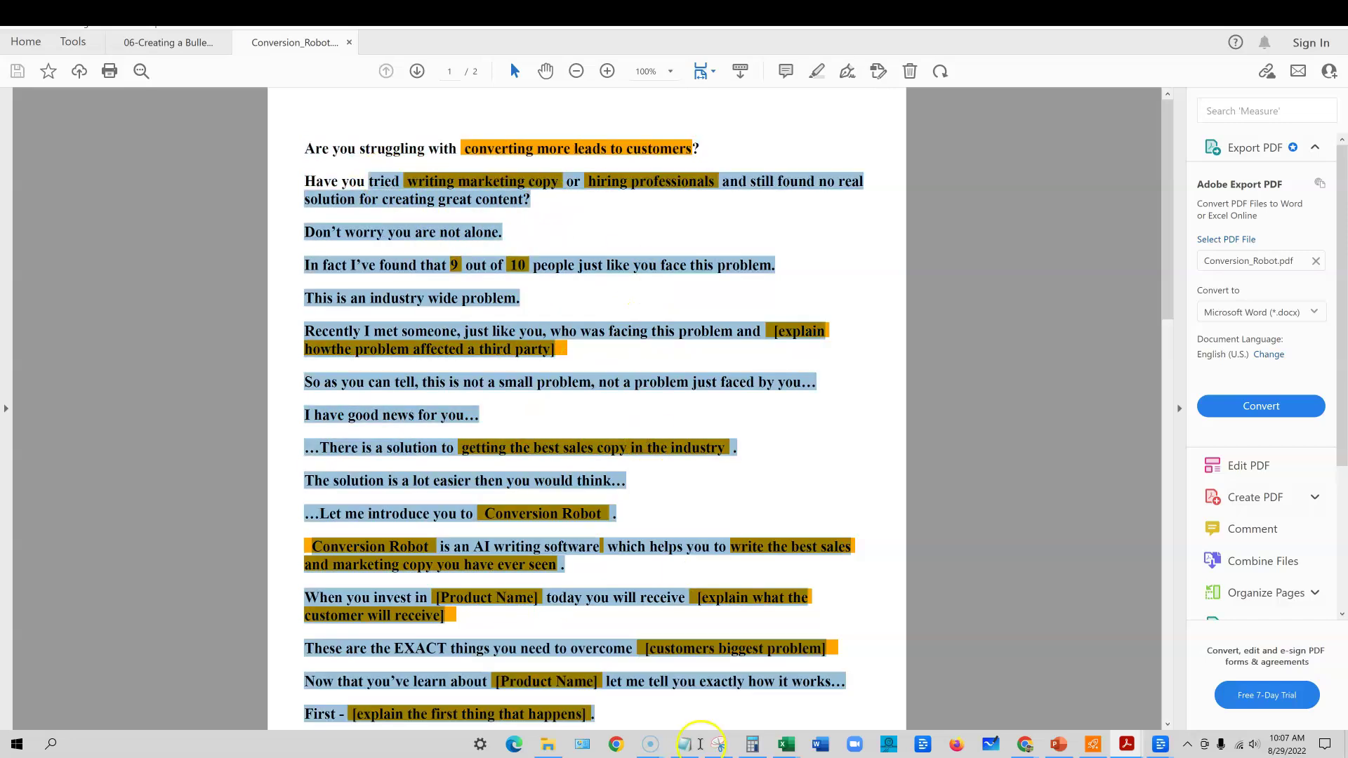
{"action": "left_click", "coordinate": [724, 333]}
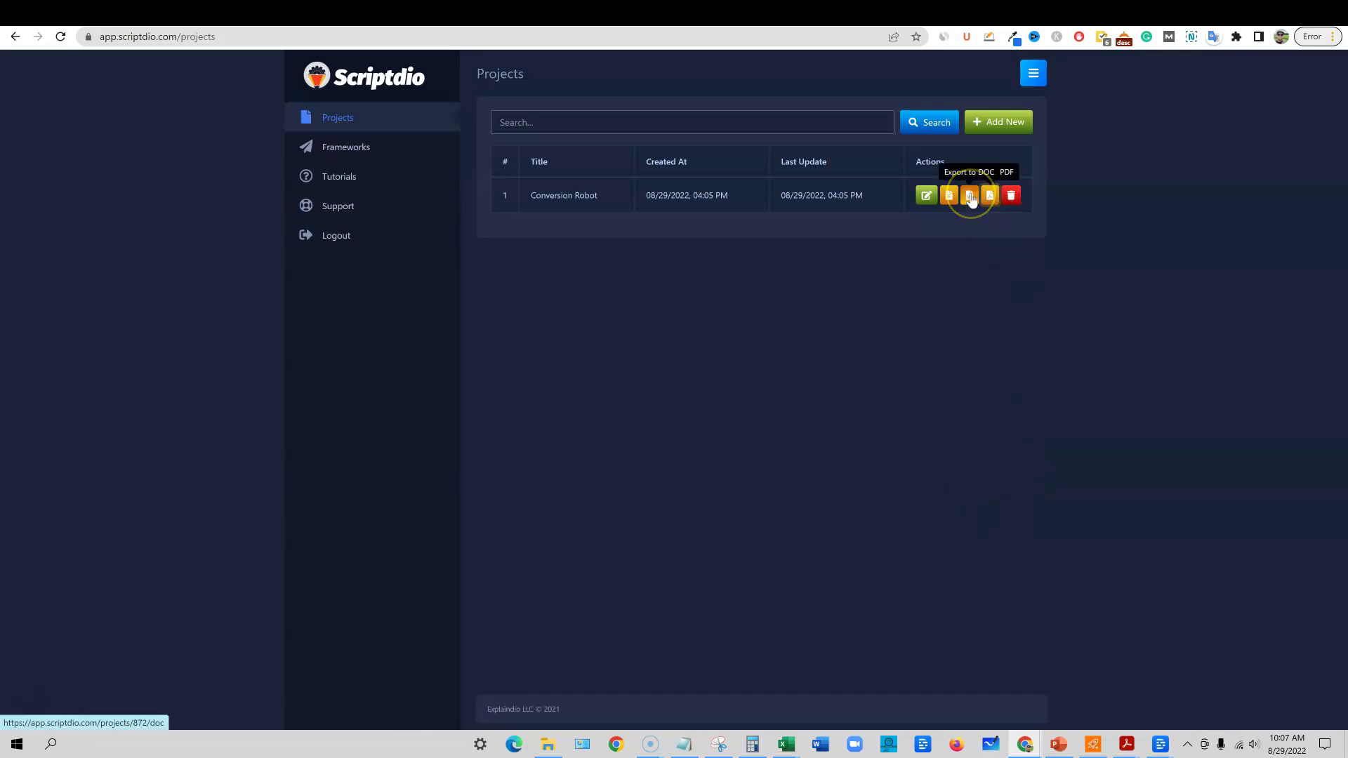
Export Conversion_Robot.docx and open it maximized in Word with editing enabled.
{"action": "left_click", "coordinate": [970, 196]}
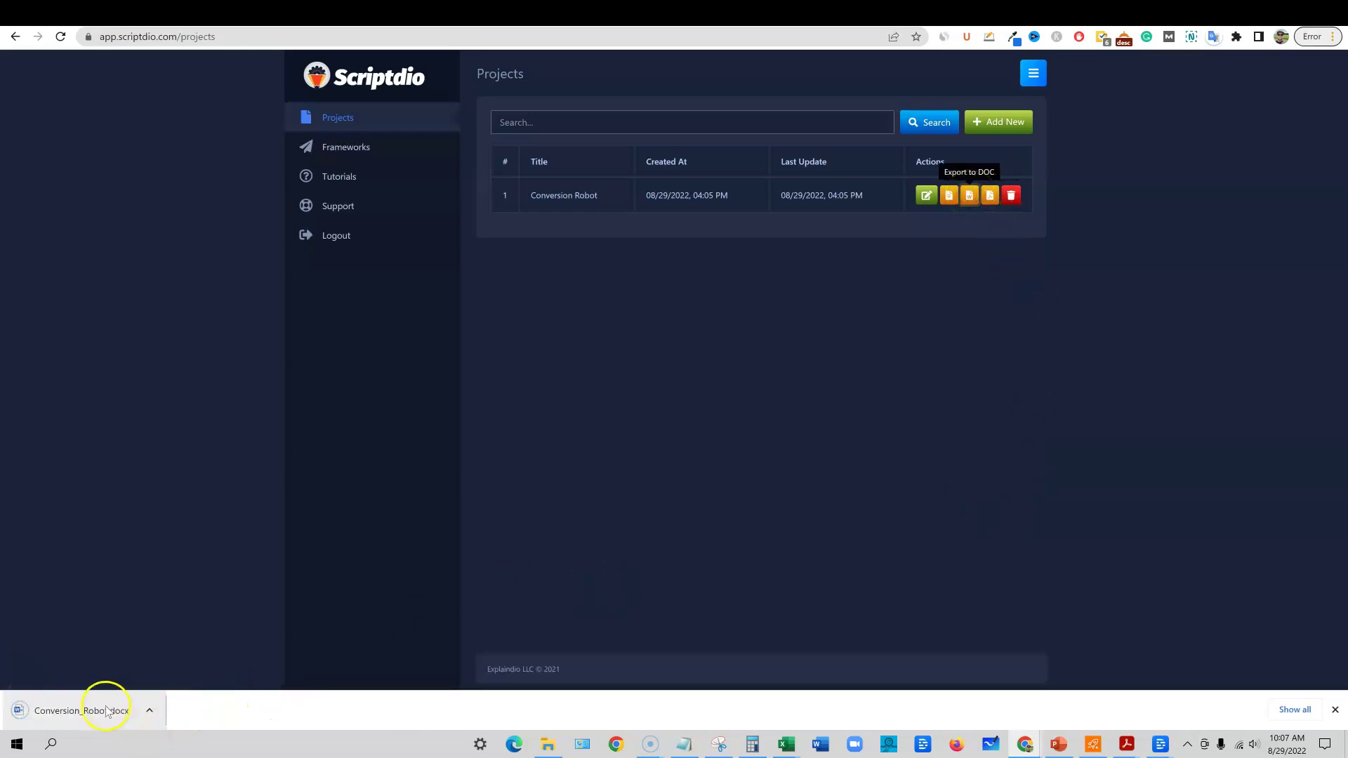
{"action": "left_click", "coordinate": [103, 715]}
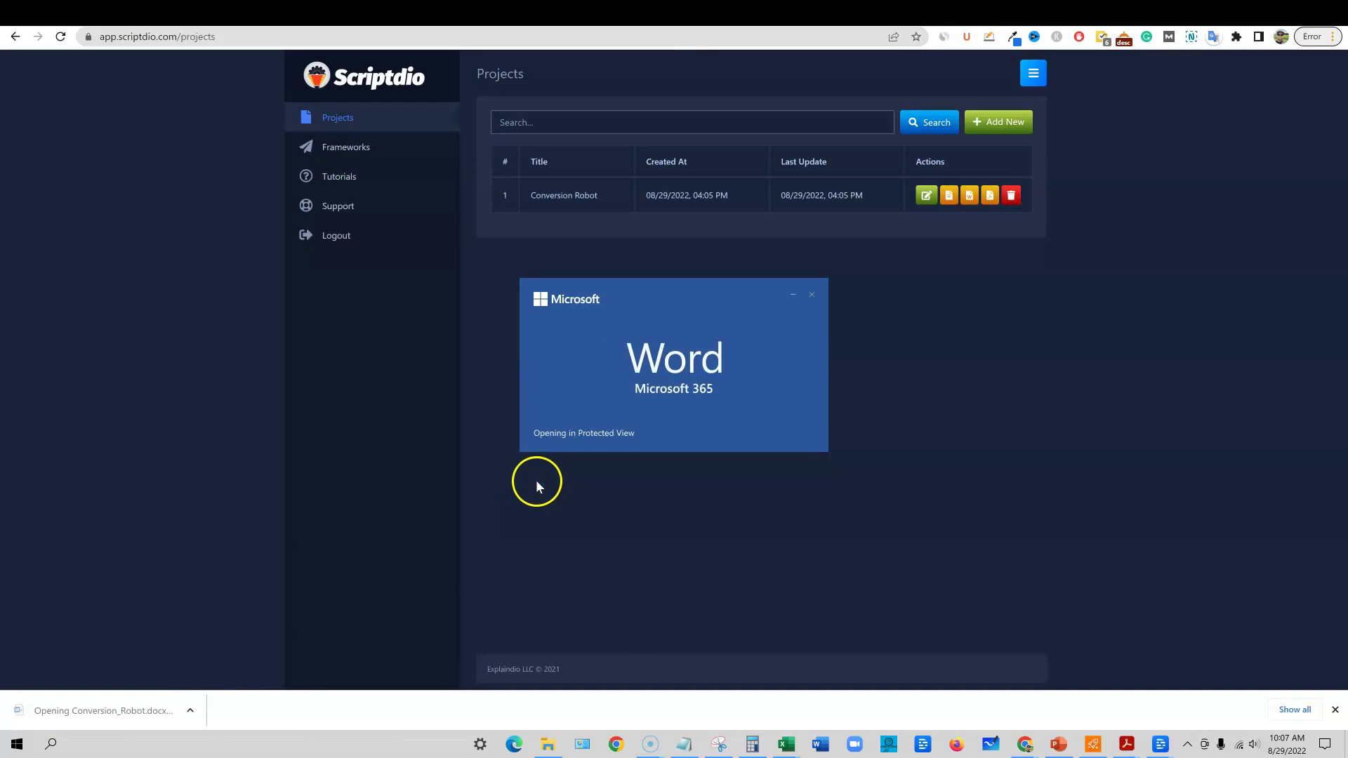
{"action": "left_click", "coordinate": [647, 31]}
{"action": "left_click", "coordinate": [581, 55]}
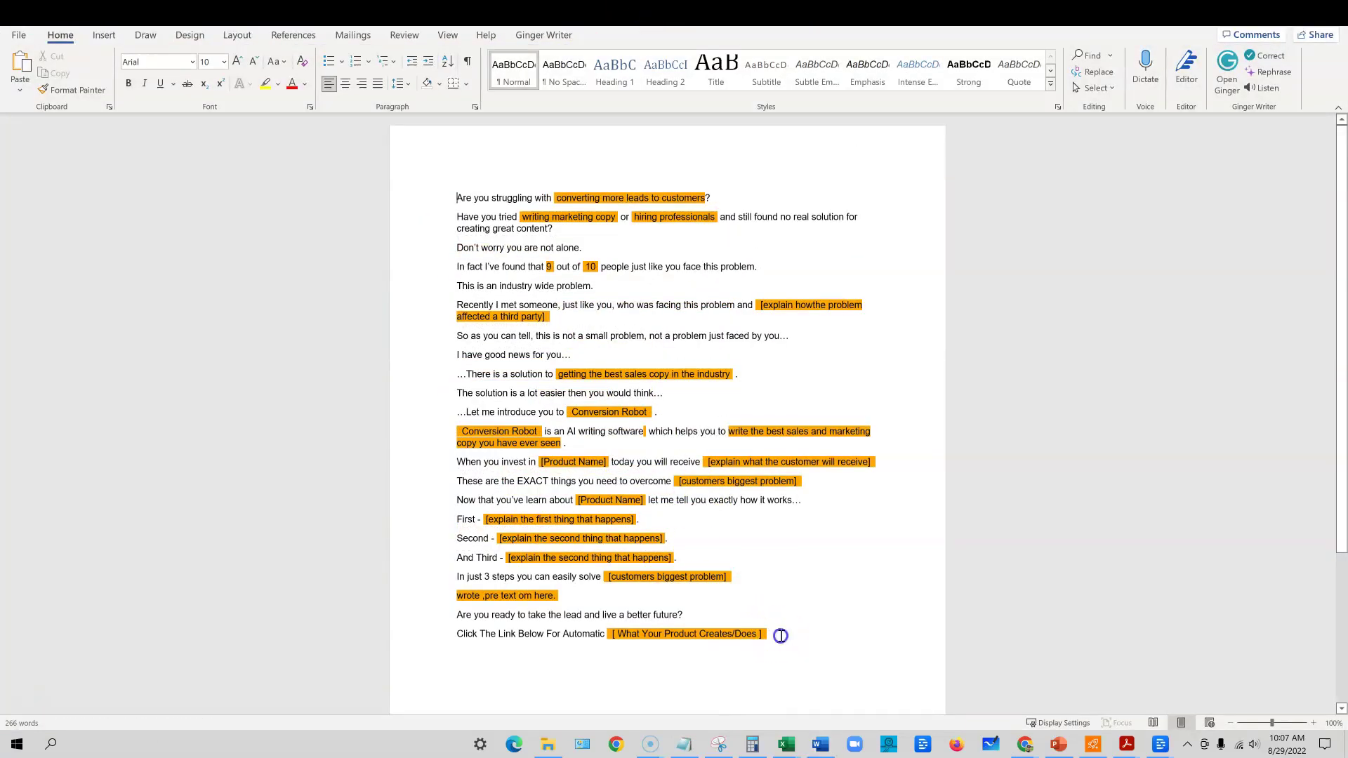
Inspect lines of the Word document, such as 'hiring professionals' and the problem placeholder.
{"action": "left_click_drag", "start_coordinate": [781, 634], "coordinate": [592, 654]}
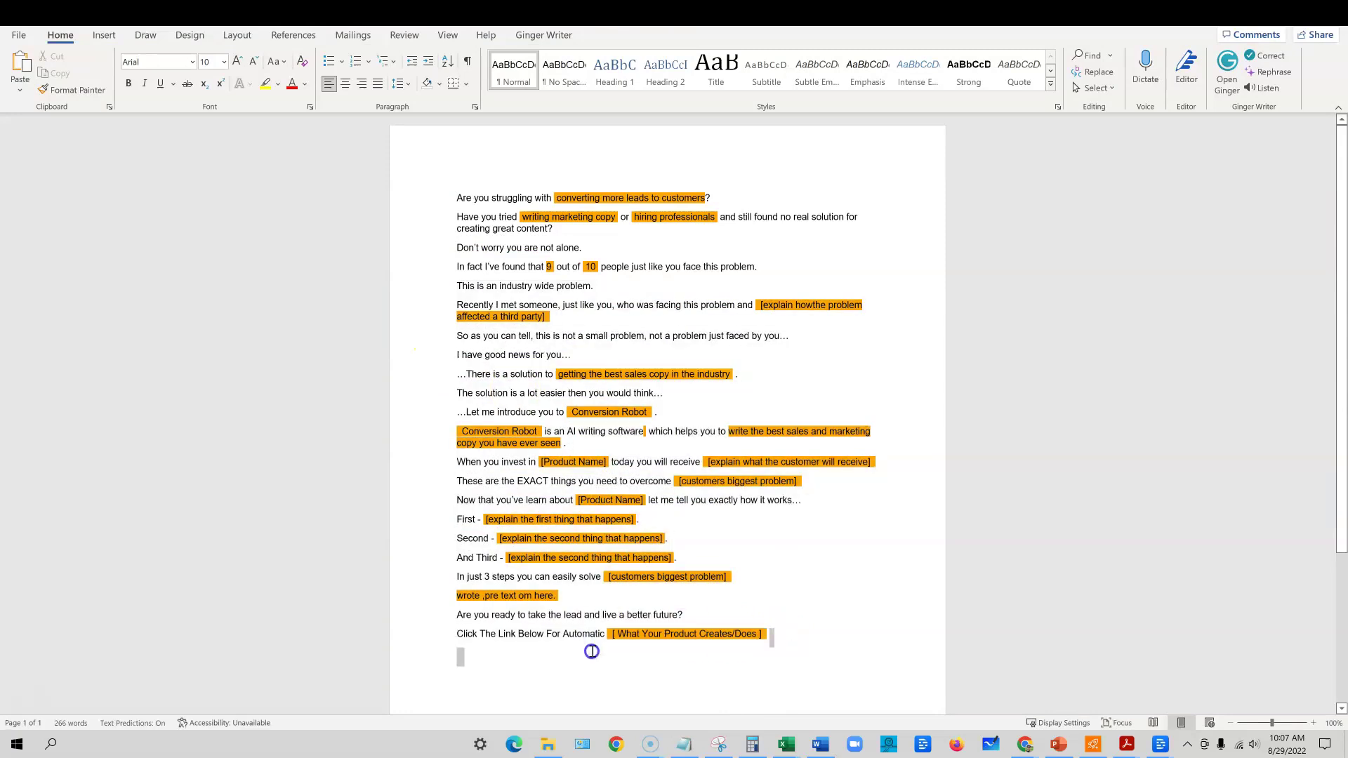
{"action": "left_click", "coordinate": [794, 485]}
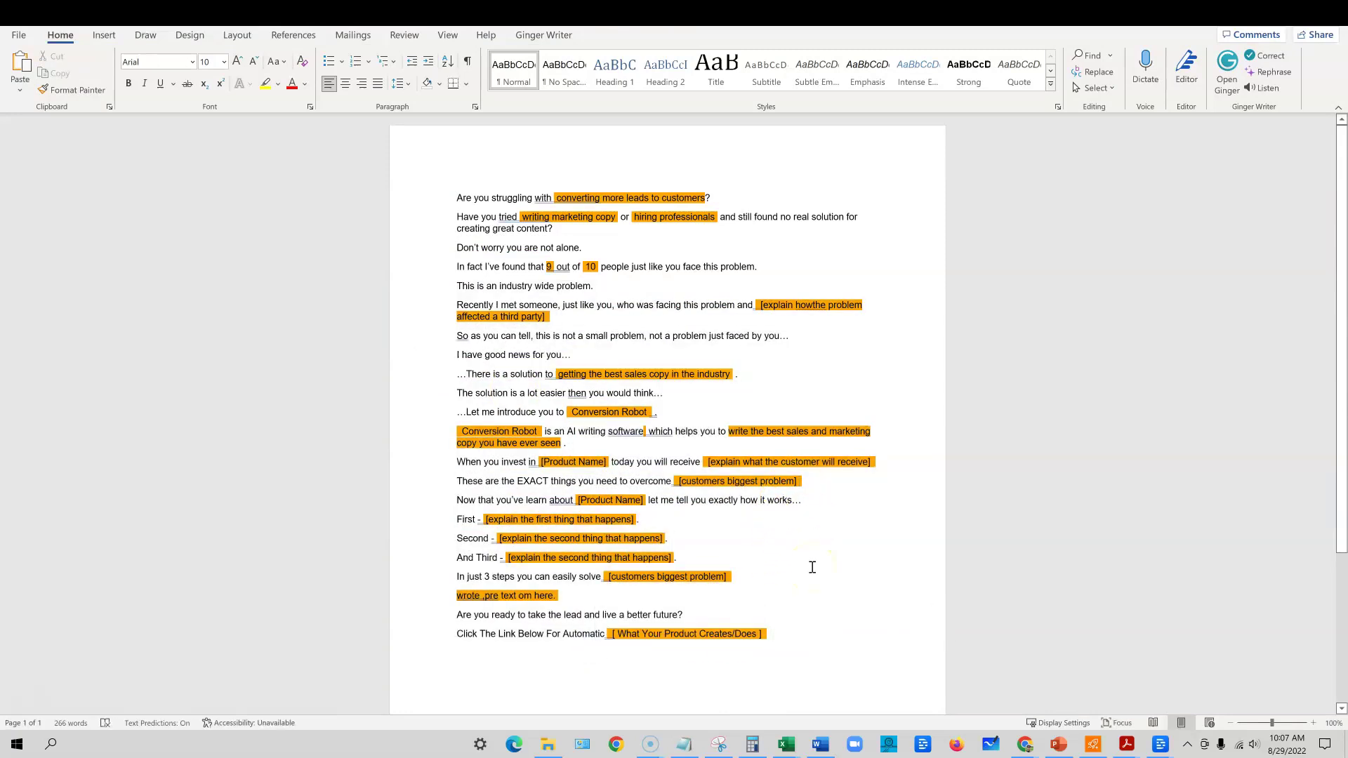
{"action": "left_click_drag", "start_coordinate": [807, 482], "coordinate": [711, 474]}
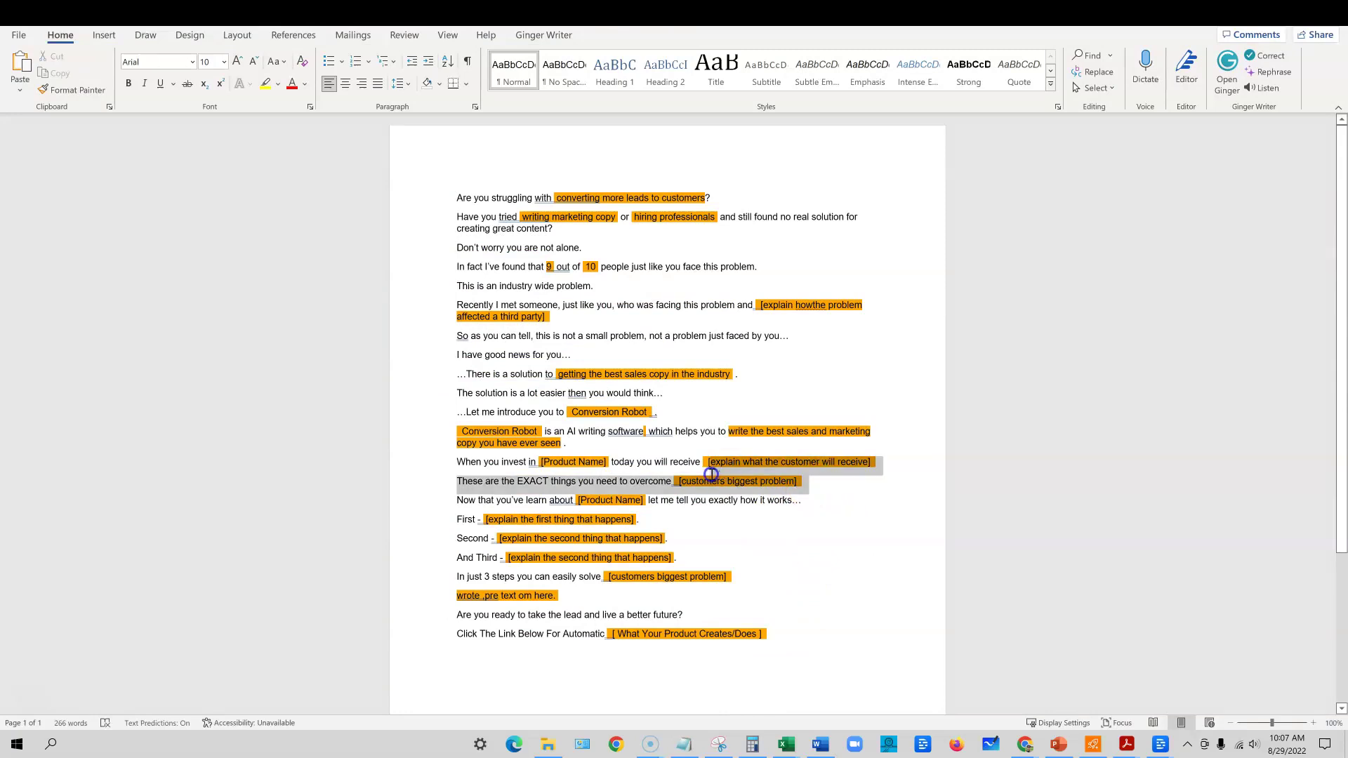
{"action": "left_click", "coordinate": [777, 484]}
{"action": "left_click", "coordinate": [822, 706]}
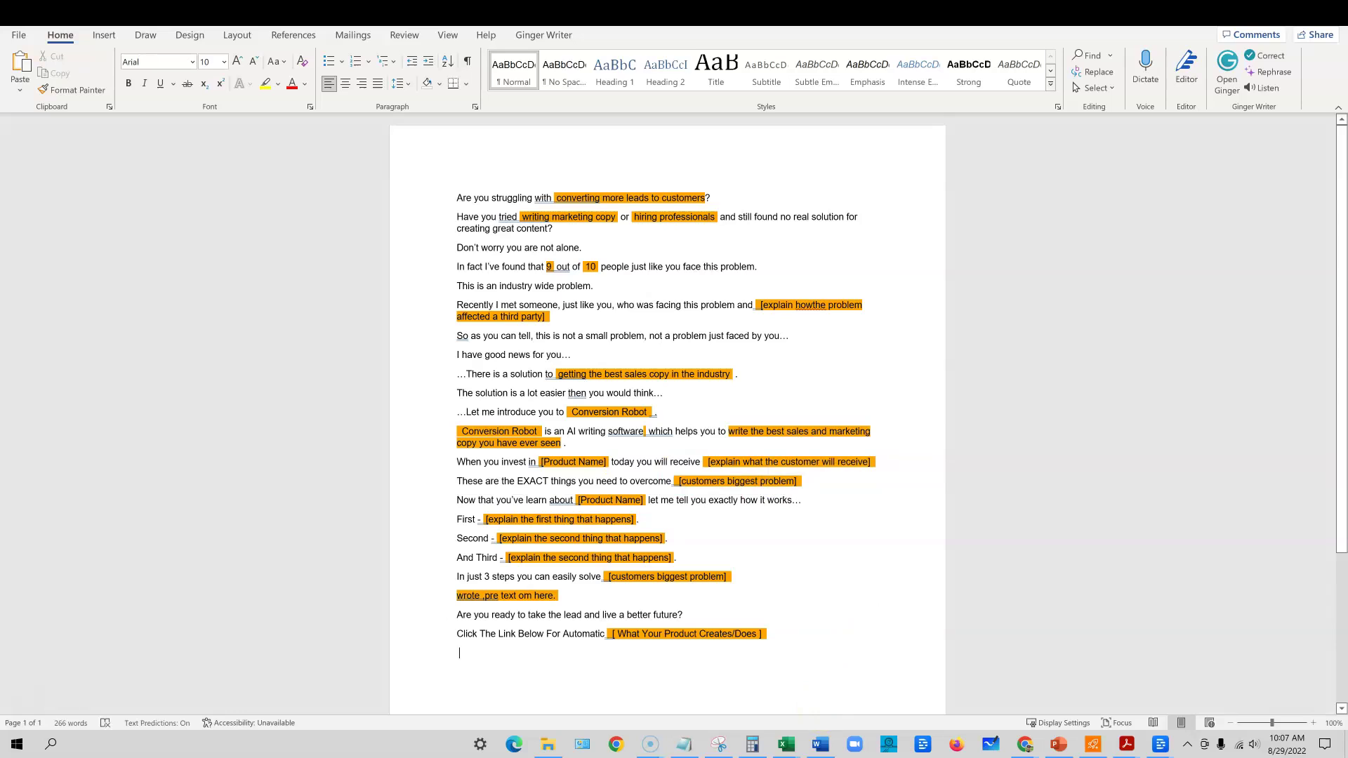
{"action": "left_click_drag", "start_coordinate": [713, 214], "coordinate": [636, 217]}
{"action": "left_click_drag", "start_coordinate": [865, 307], "coordinate": [759, 305]}
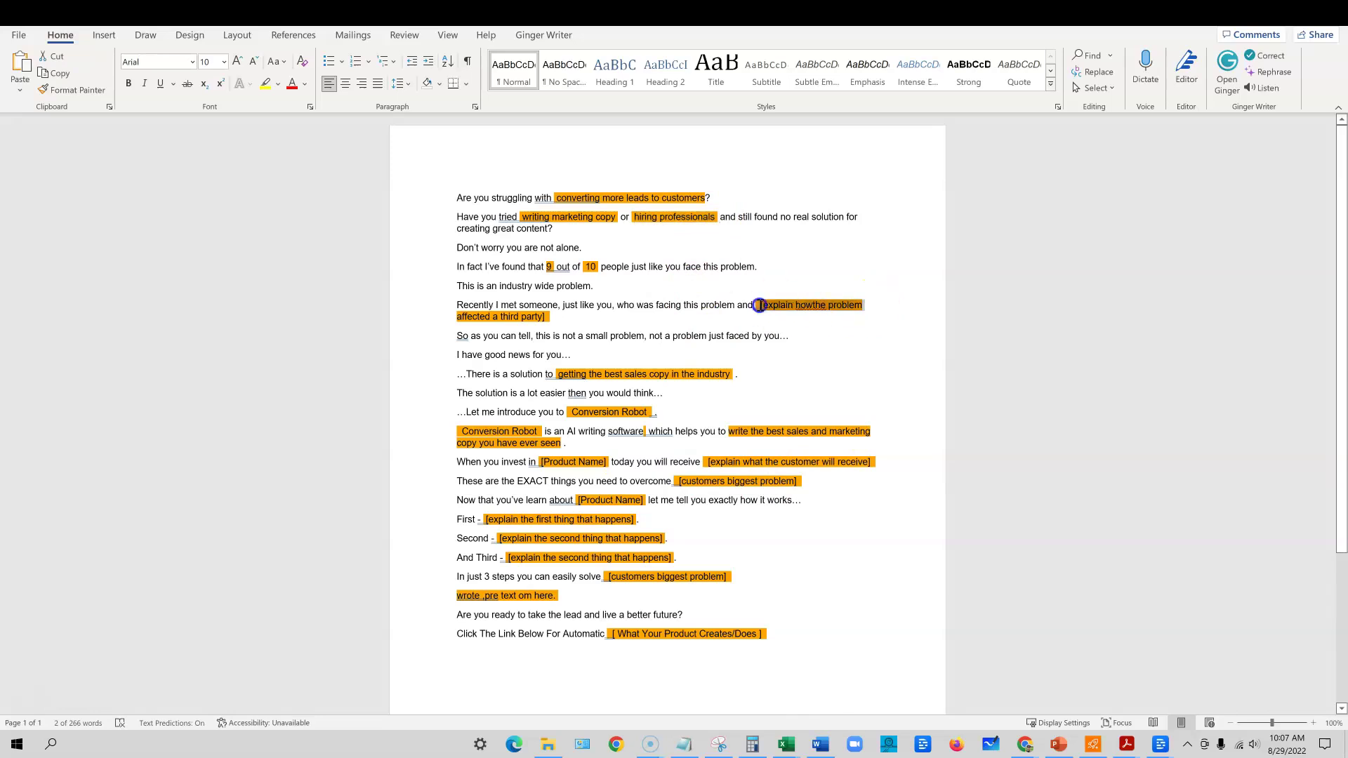
{"action": "left_click", "coordinate": [698, 634]}
Set the whole document to Calibri (Body), size 12, with Automatic text colour.
{"action": "triple_click", "coordinate": [407, 141]}
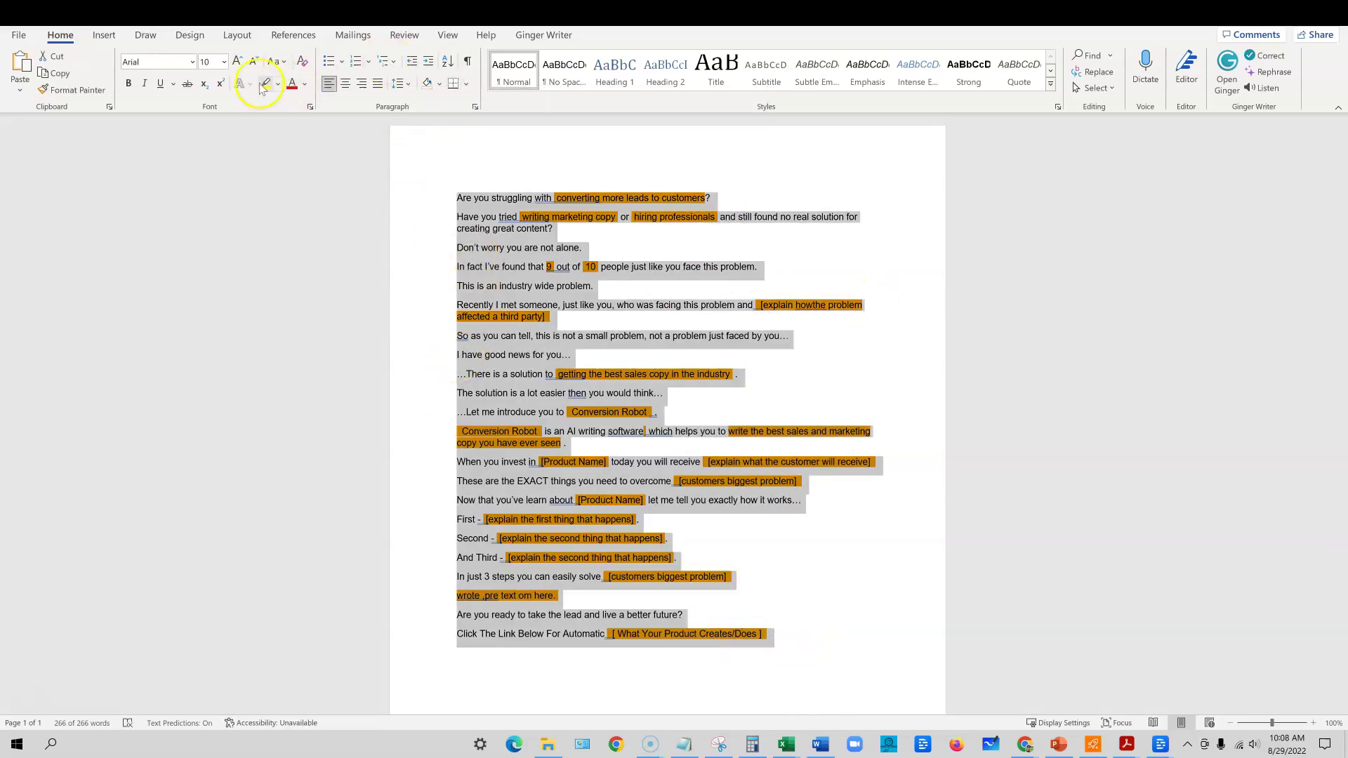
{"action": "left_click", "coordinate": [181, 63]}
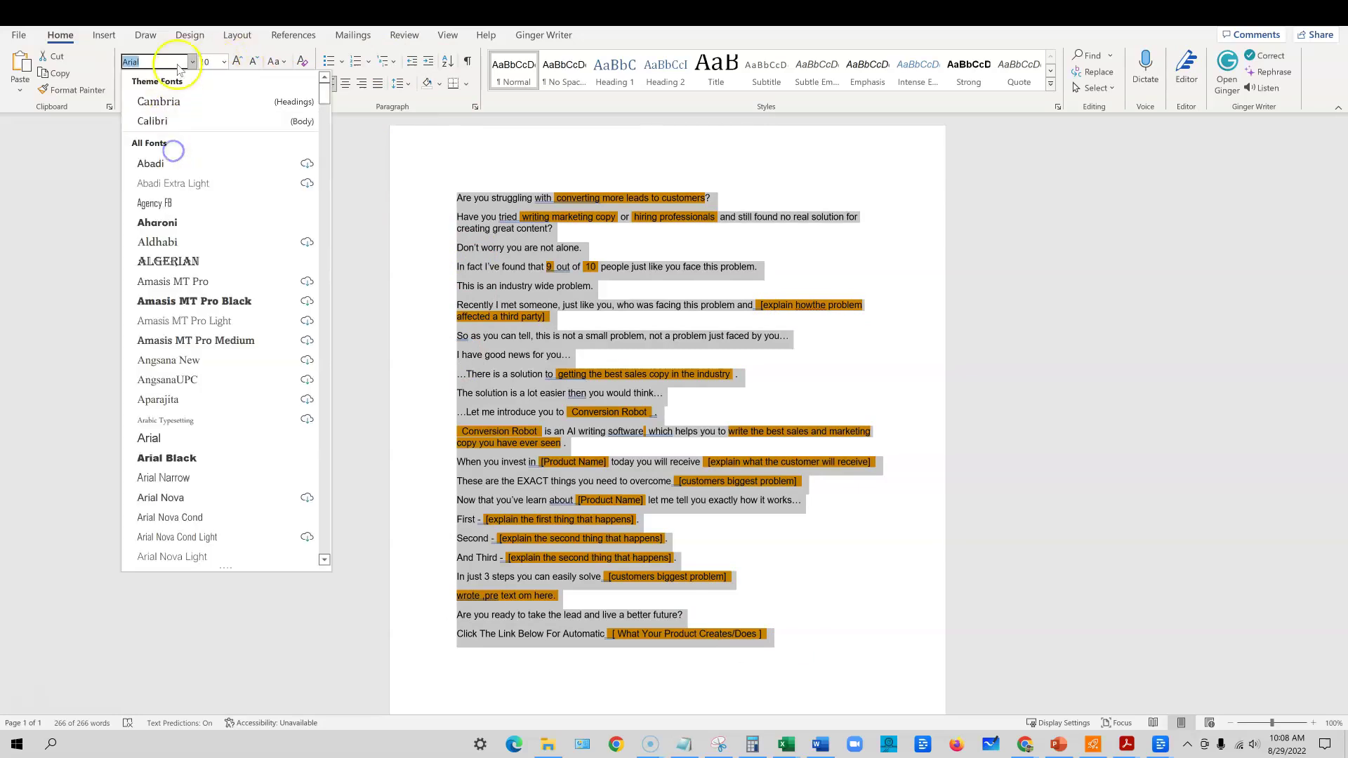
{"action": "left_click", "coordinate": [160, 119]}
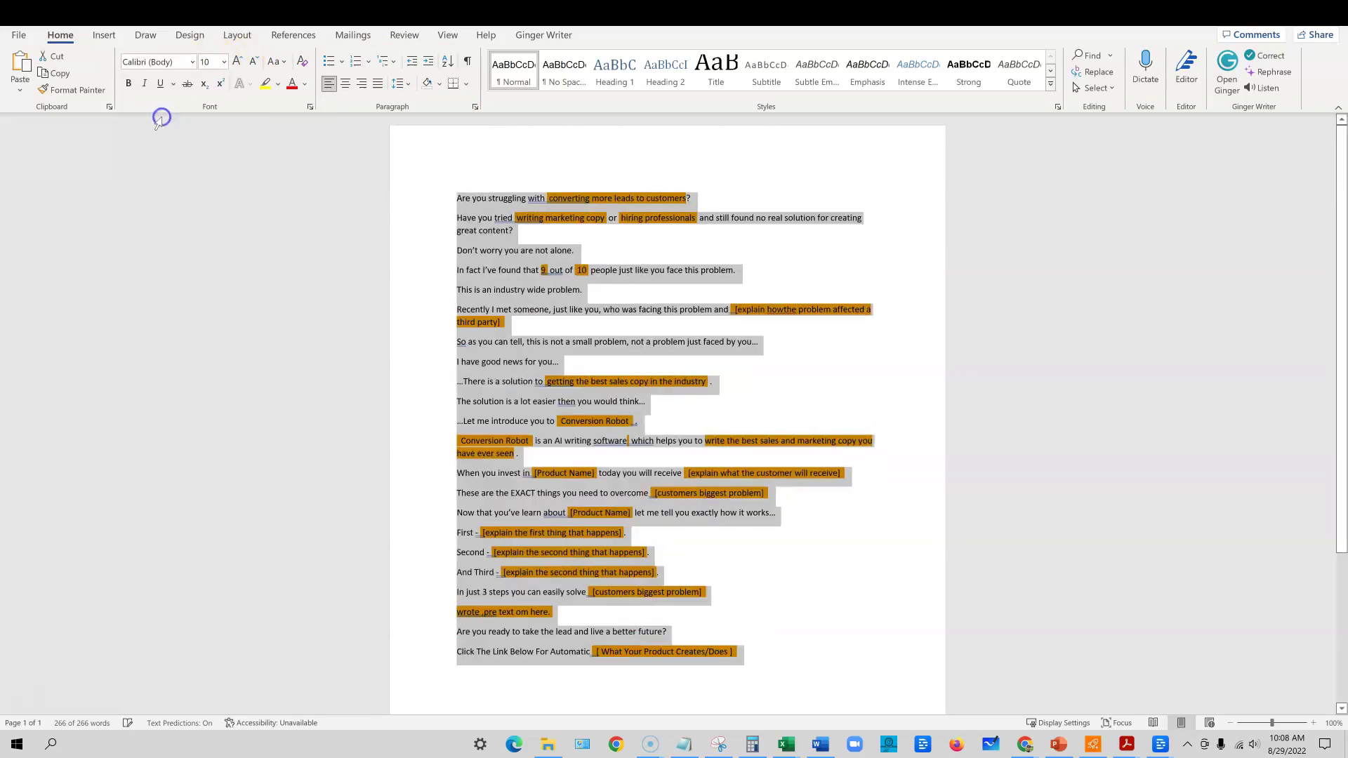
{"action": "left_click", "coordinate": [224, 62]}
{"action": "left_click", "coordinate": [211, 144]}
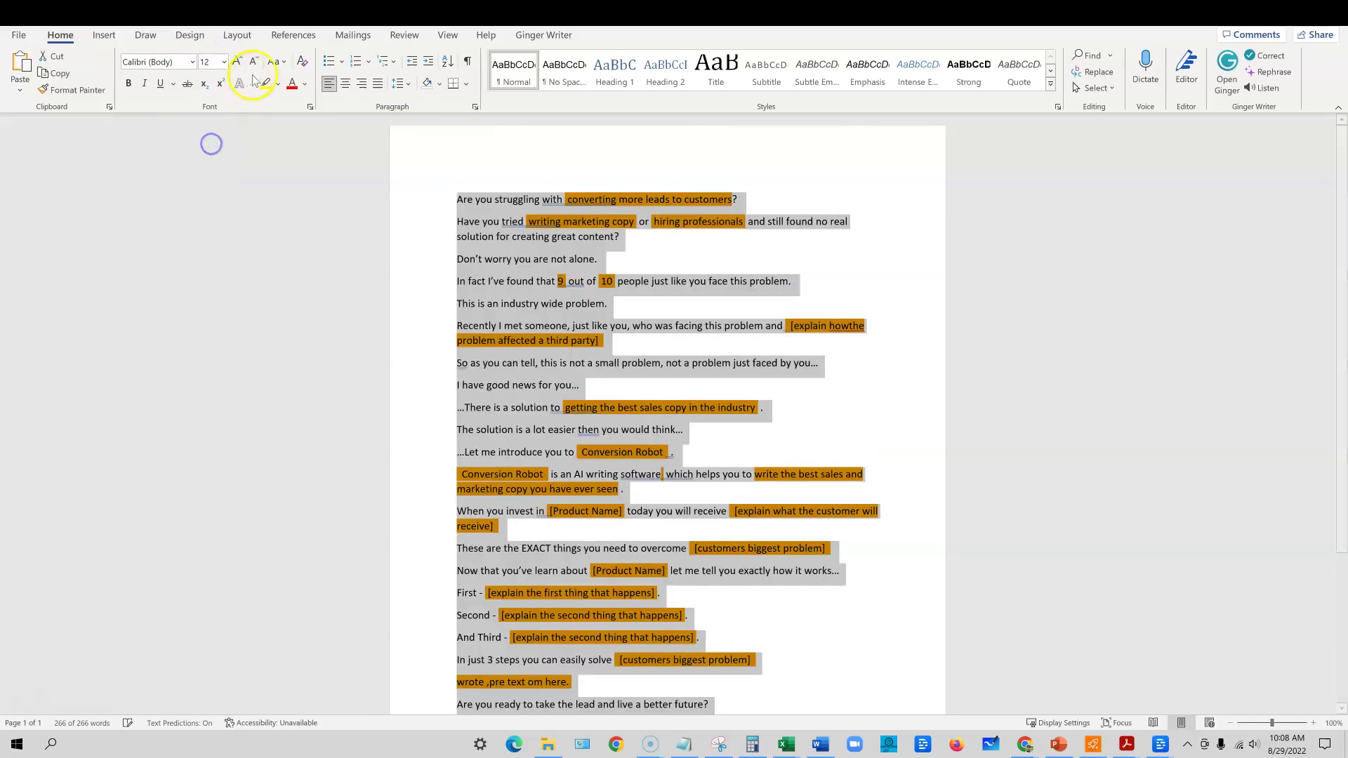
{"action": "left_click", "coordinate": [305, 84]}
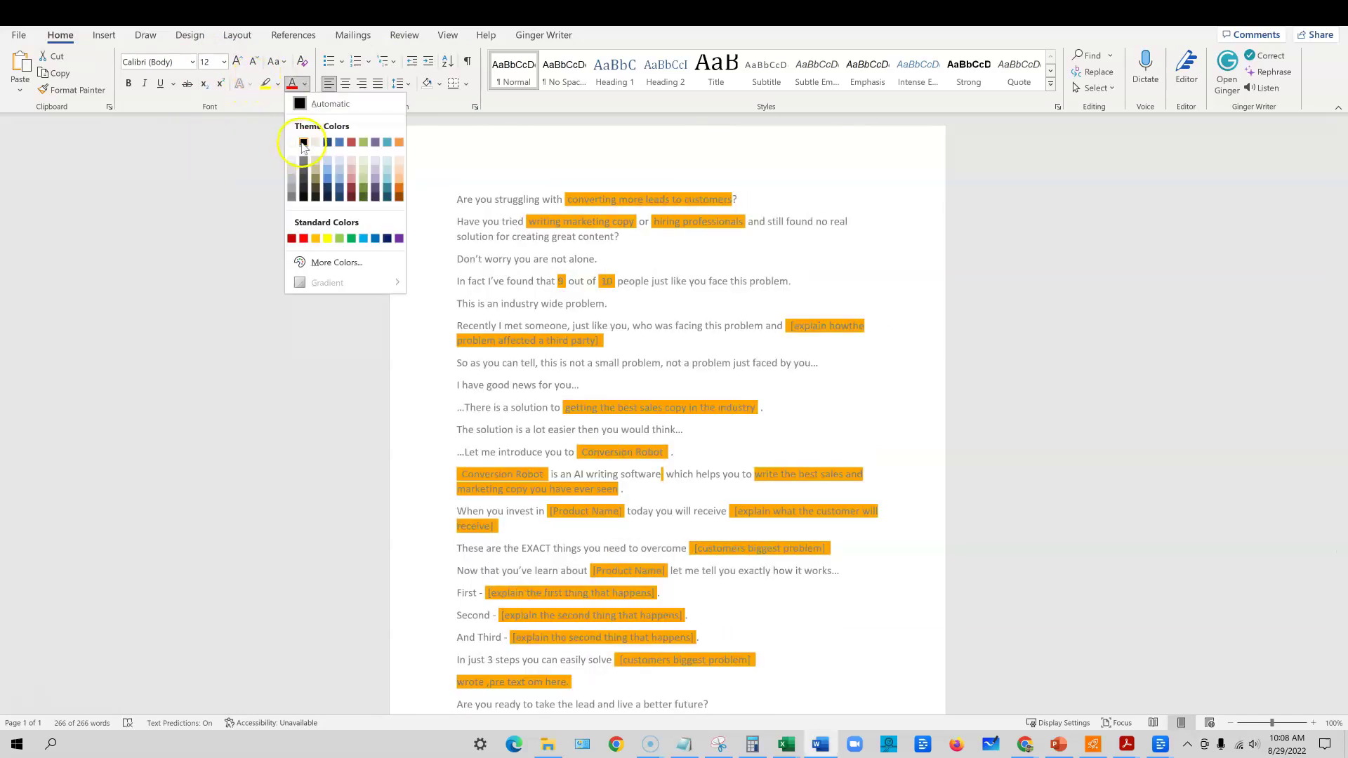
{"action": "left_click", "coordinate": [299, 104]}
Remove the highlight colour and apply Clear All Formatting to the entire document.
{"action": "key", "text": "ctrl+a"}
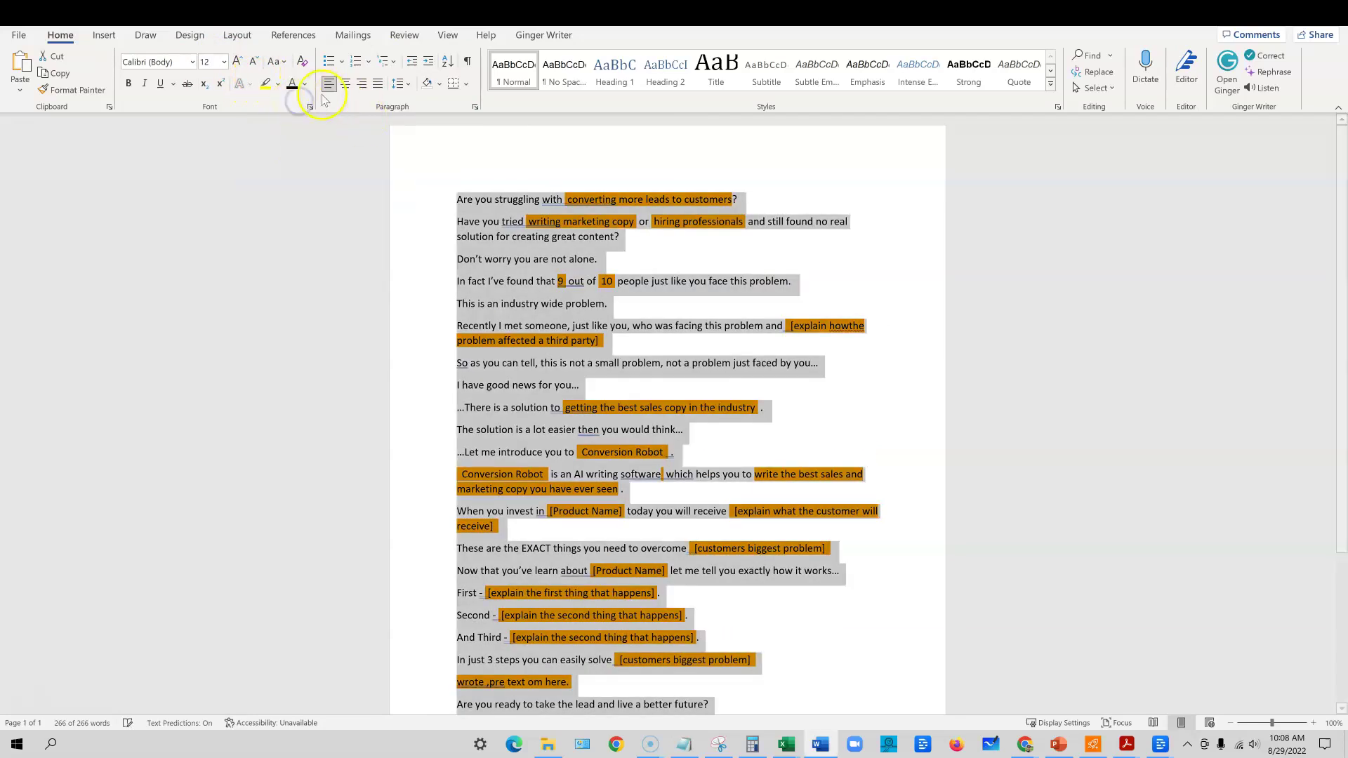
{"action": "left_click", "coordinate": [278, 83]}
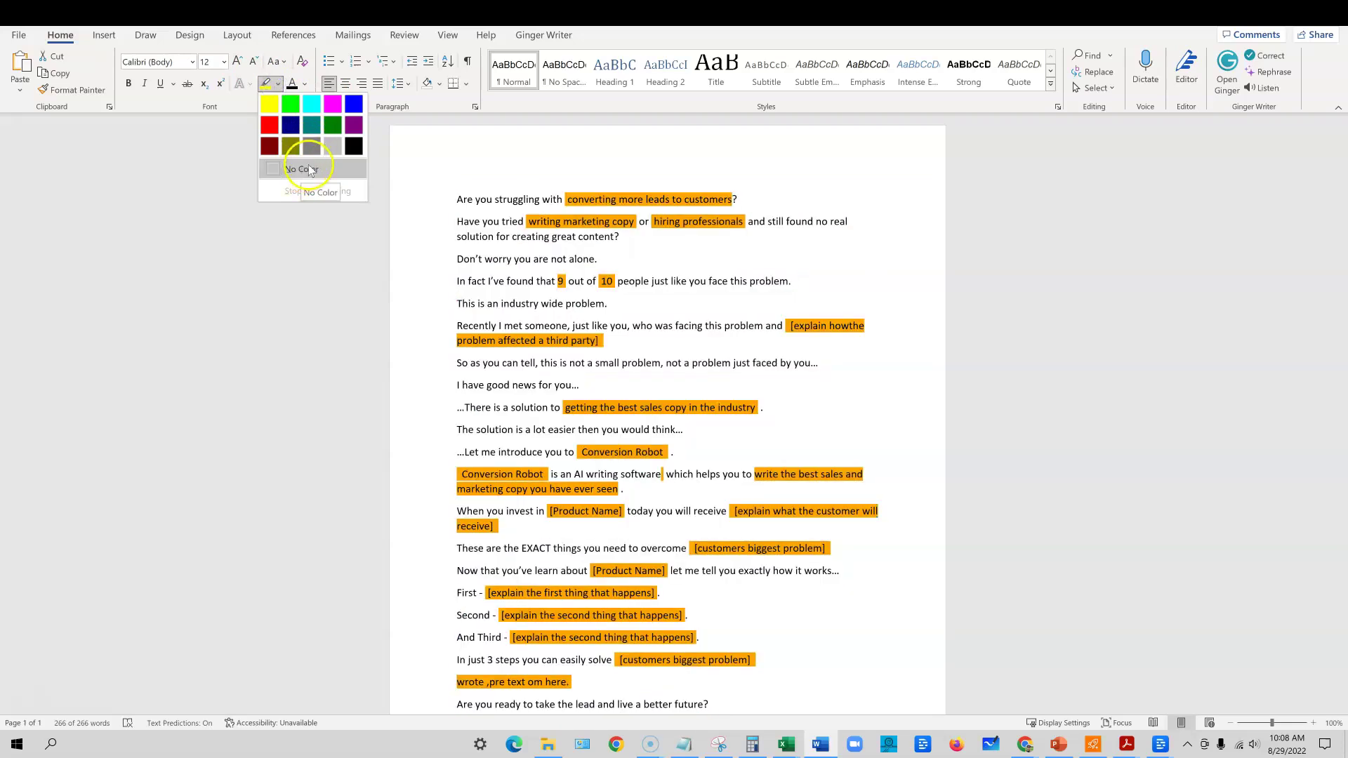
{"action": "left_click", "coordinate": [298, 169]}
{"action": "left_click", "coordinate": [530, 146]}
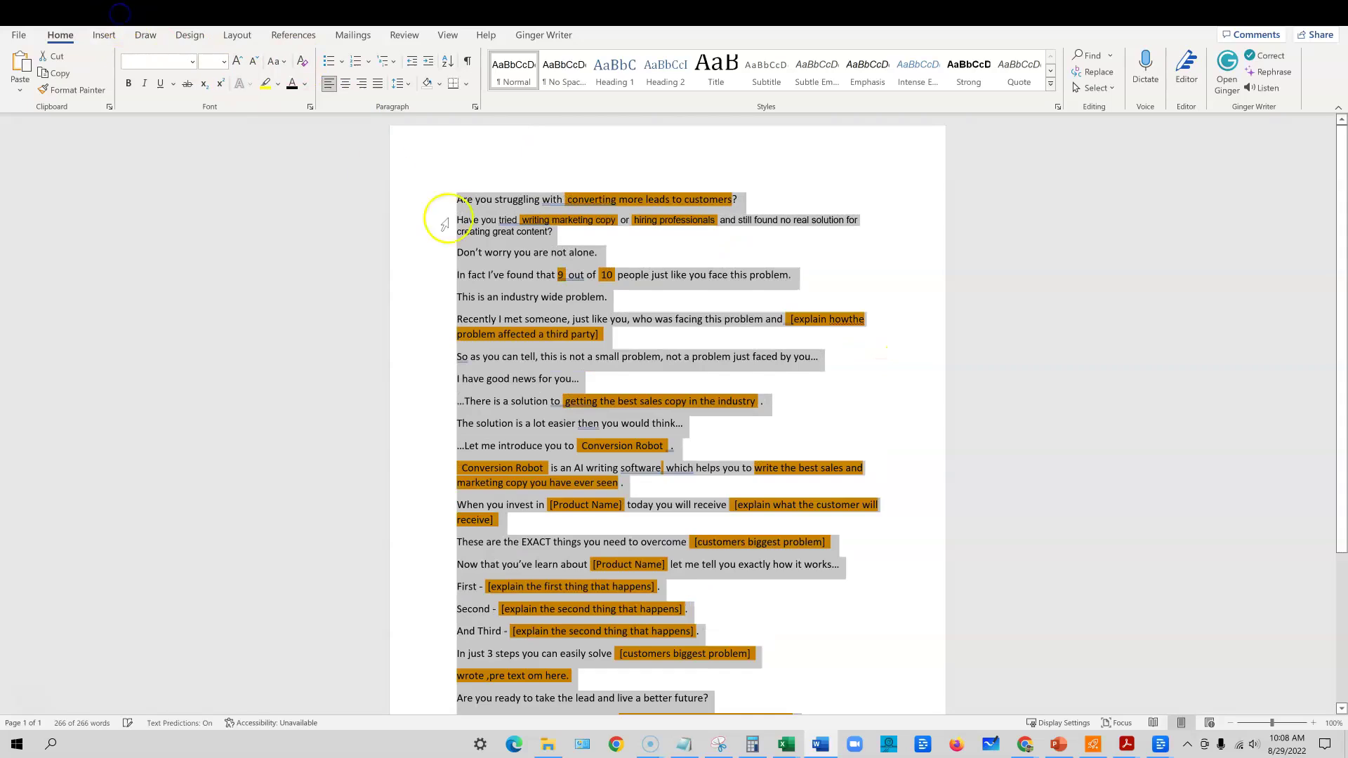
{"action": "left_click", "coordinate": [550, 319]}
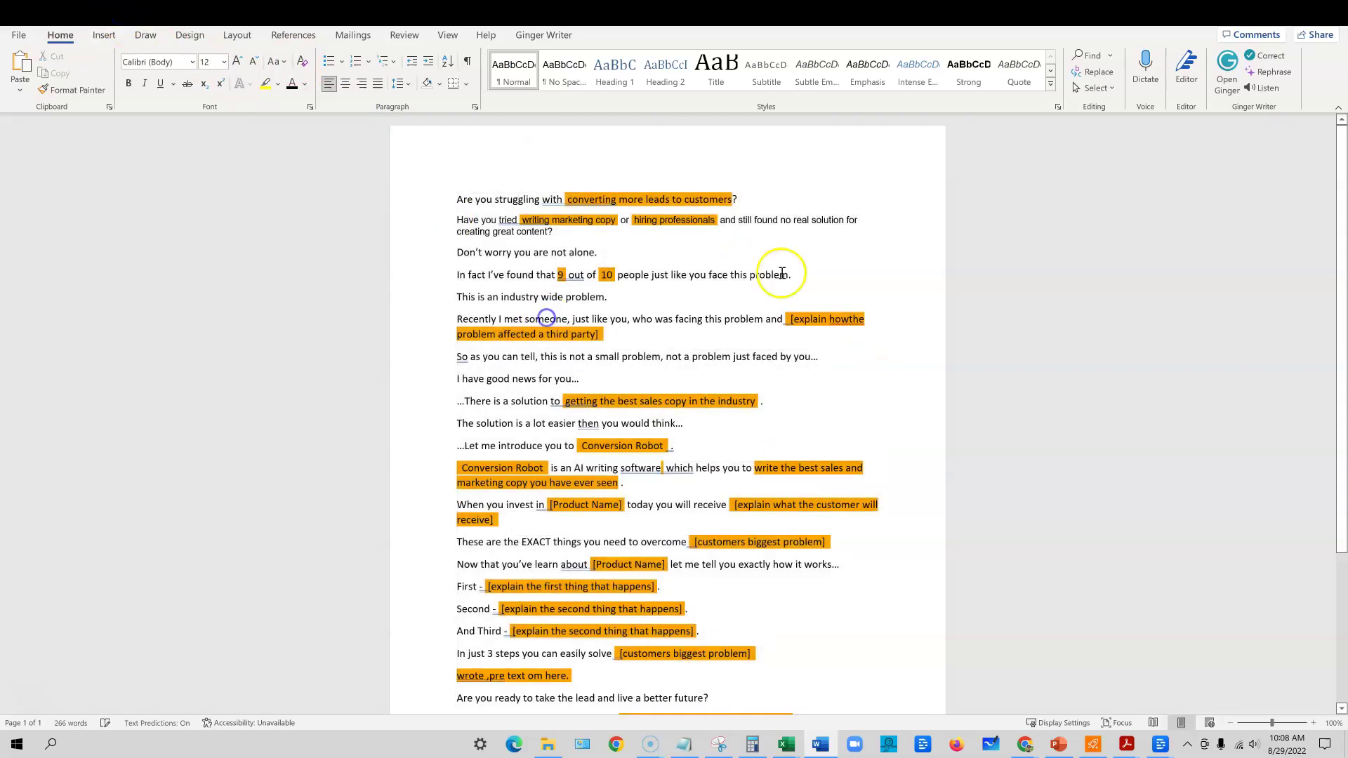
{"action": "left_click", "coordinate": [531, 364]}
{"action": "key", "text": "ctrl+a"}
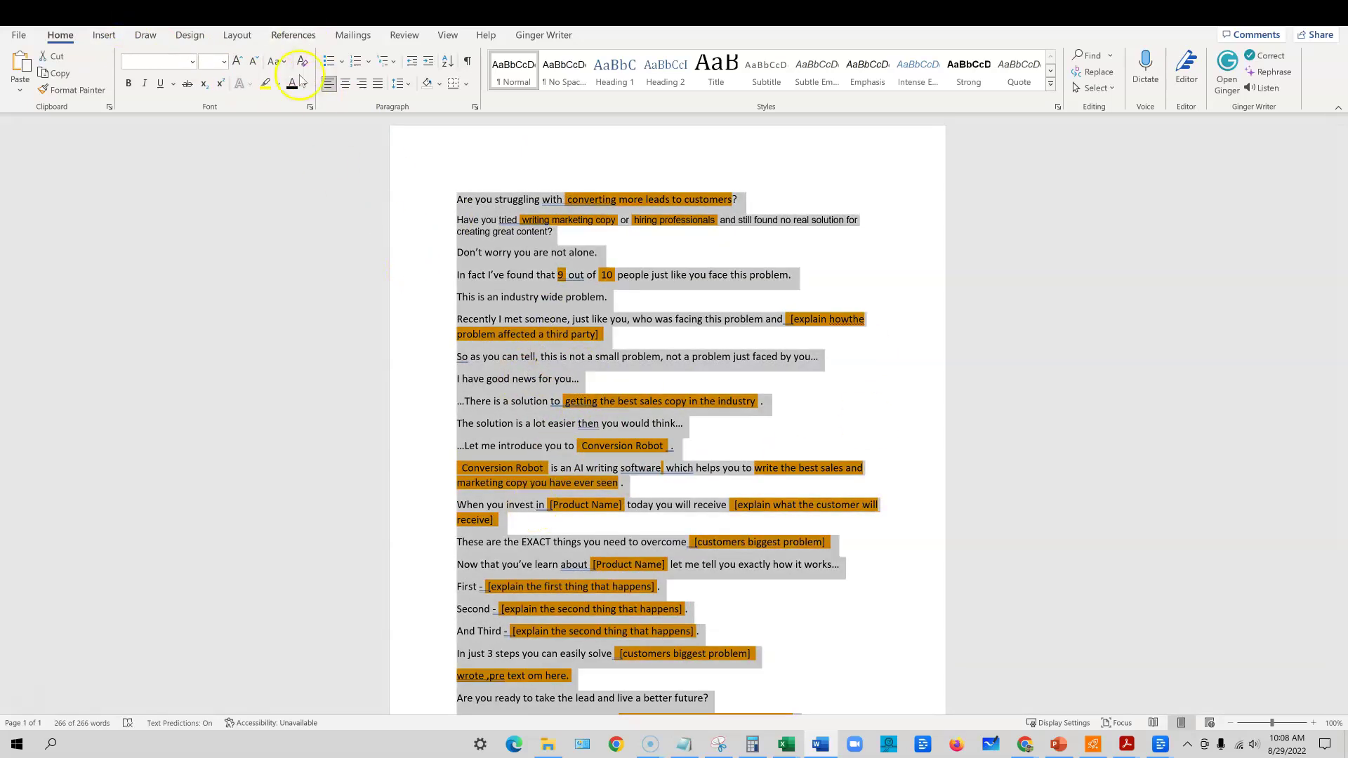
{"action": "left_click", "coordinate": [302, 64]}
{"action": "left_click", "coordinate": [792, 543]}
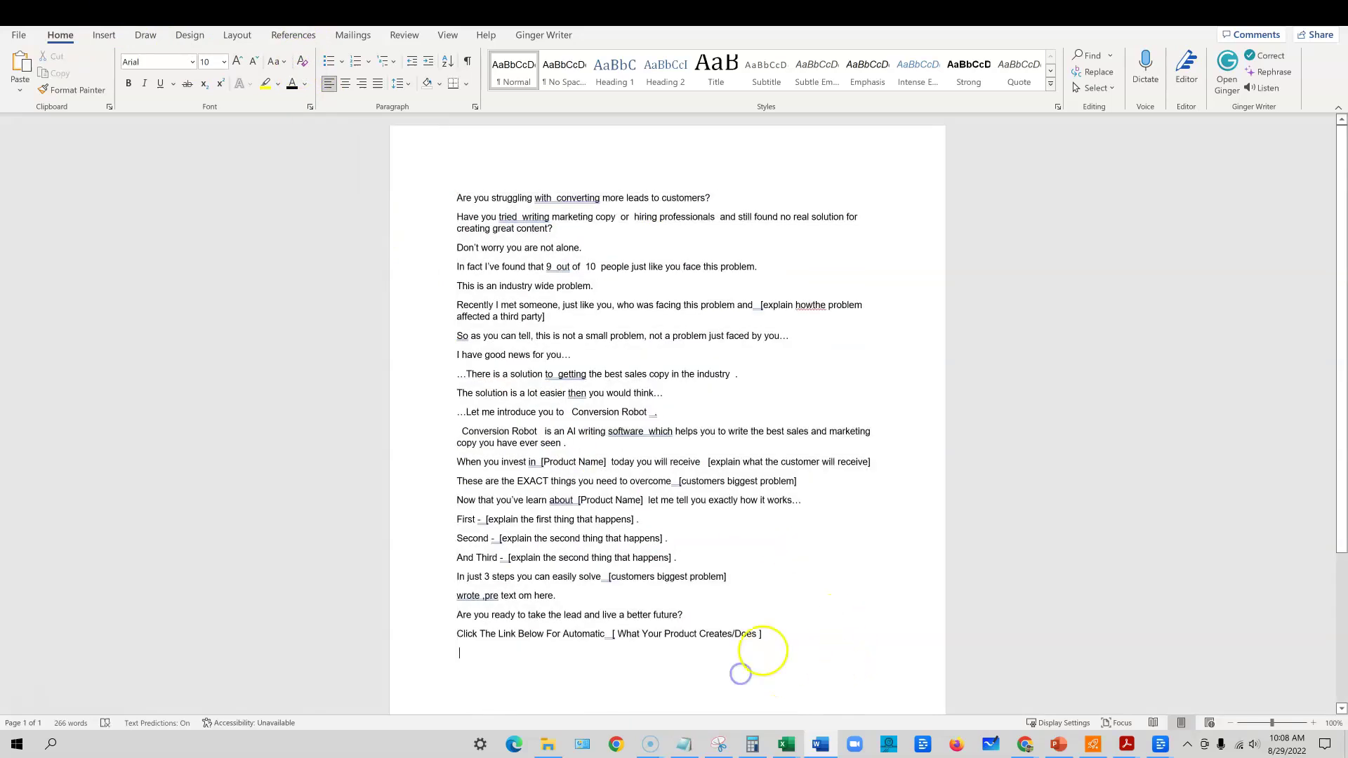
{"action": "key", "text": "ctrl+a"}
{"action": "left_click", "coordinate": [777, 560]}
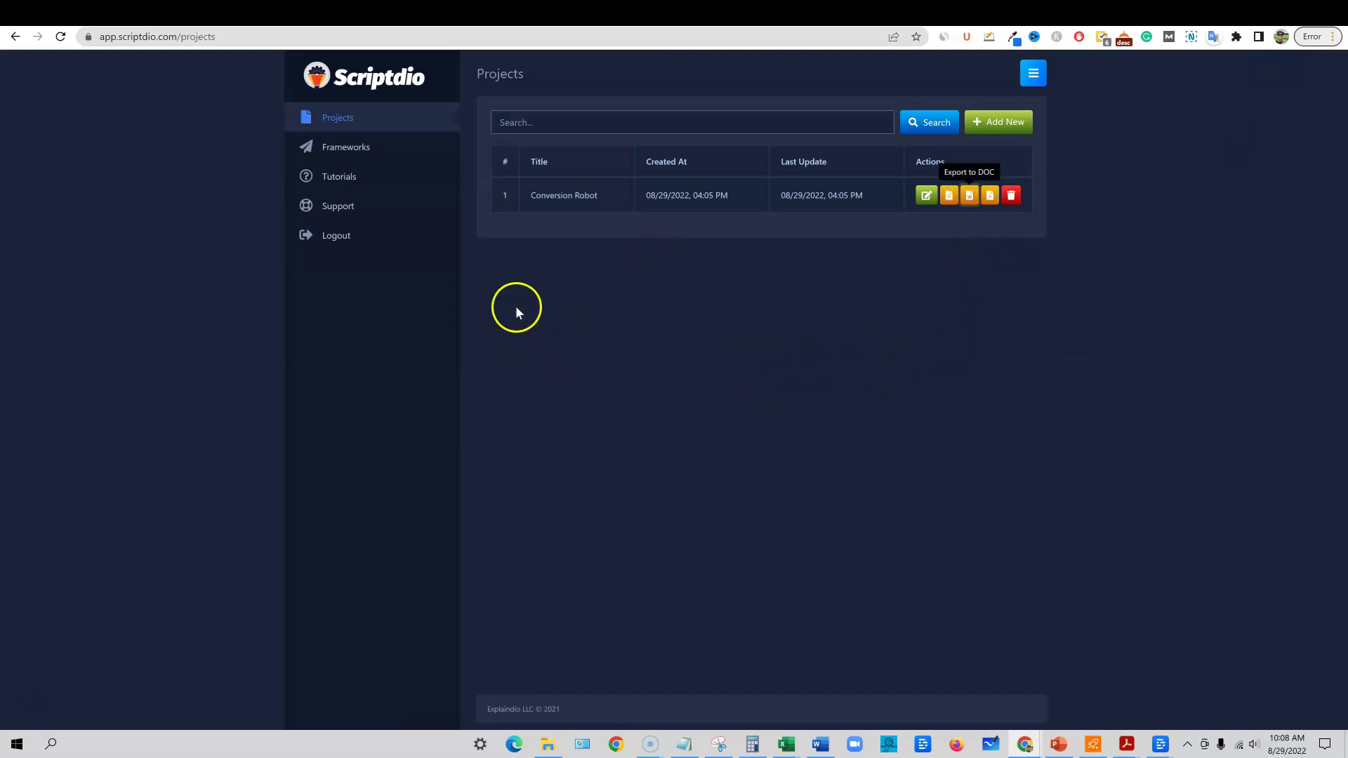
Create a new framework and title it Real Estate.
{"action": "left_click", "coordinate": [353, 148]}
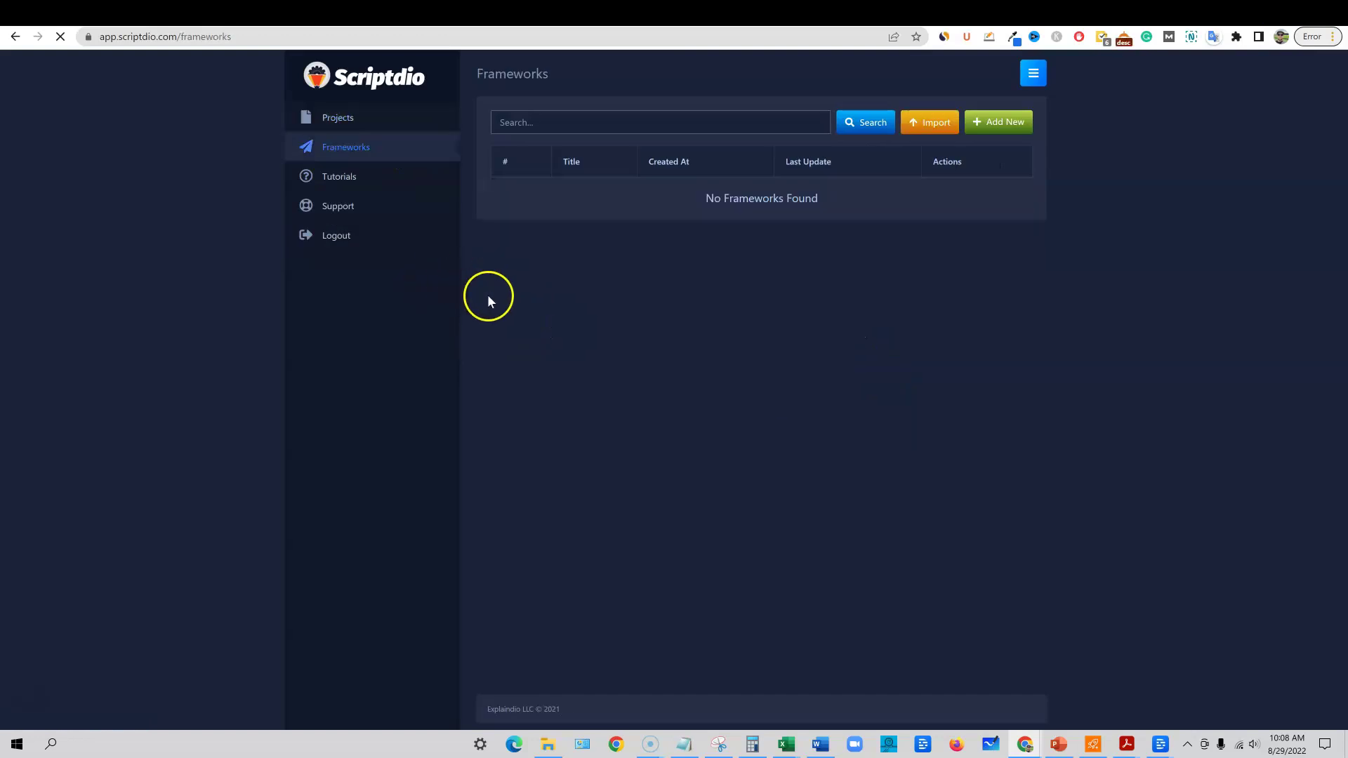
{"action": "left_click", "coordinate": [983, 127]}
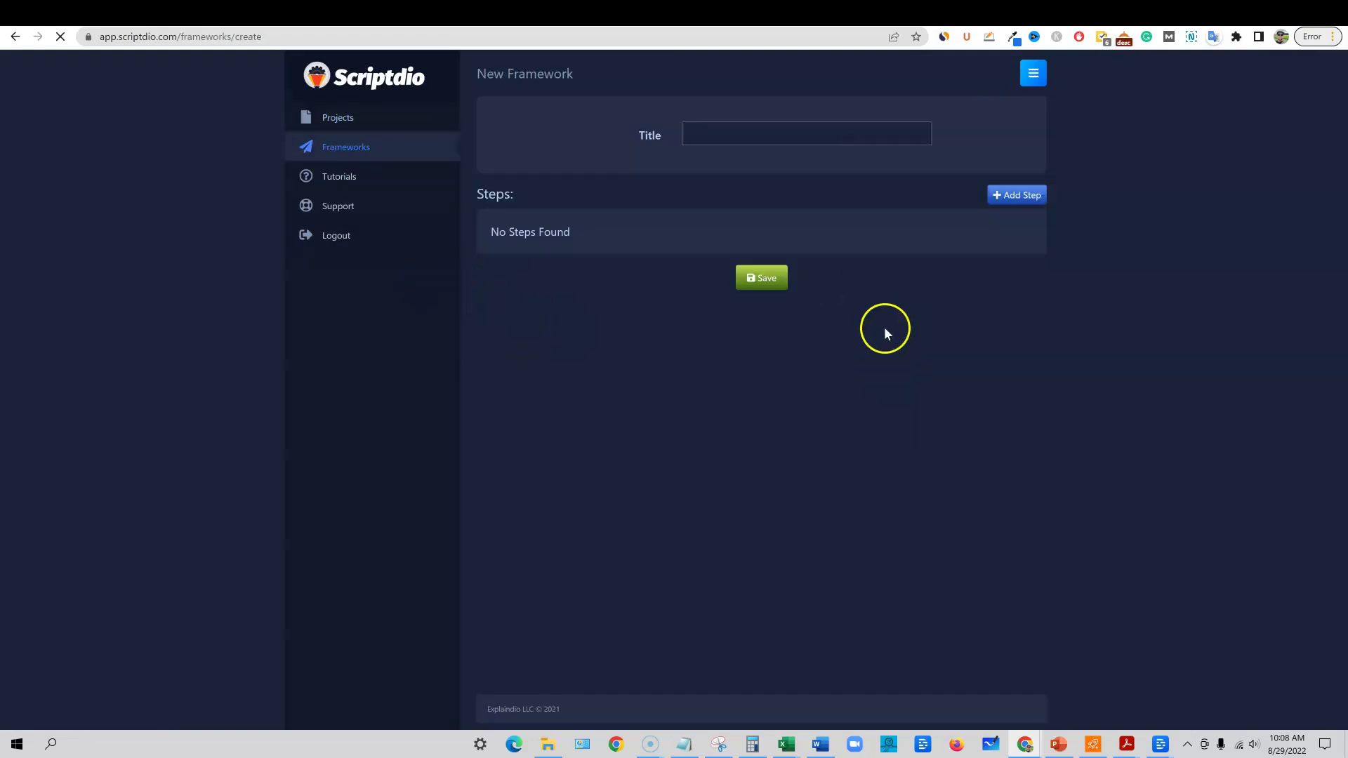
{"action": "left_click", "coordinate": [728, 133]}
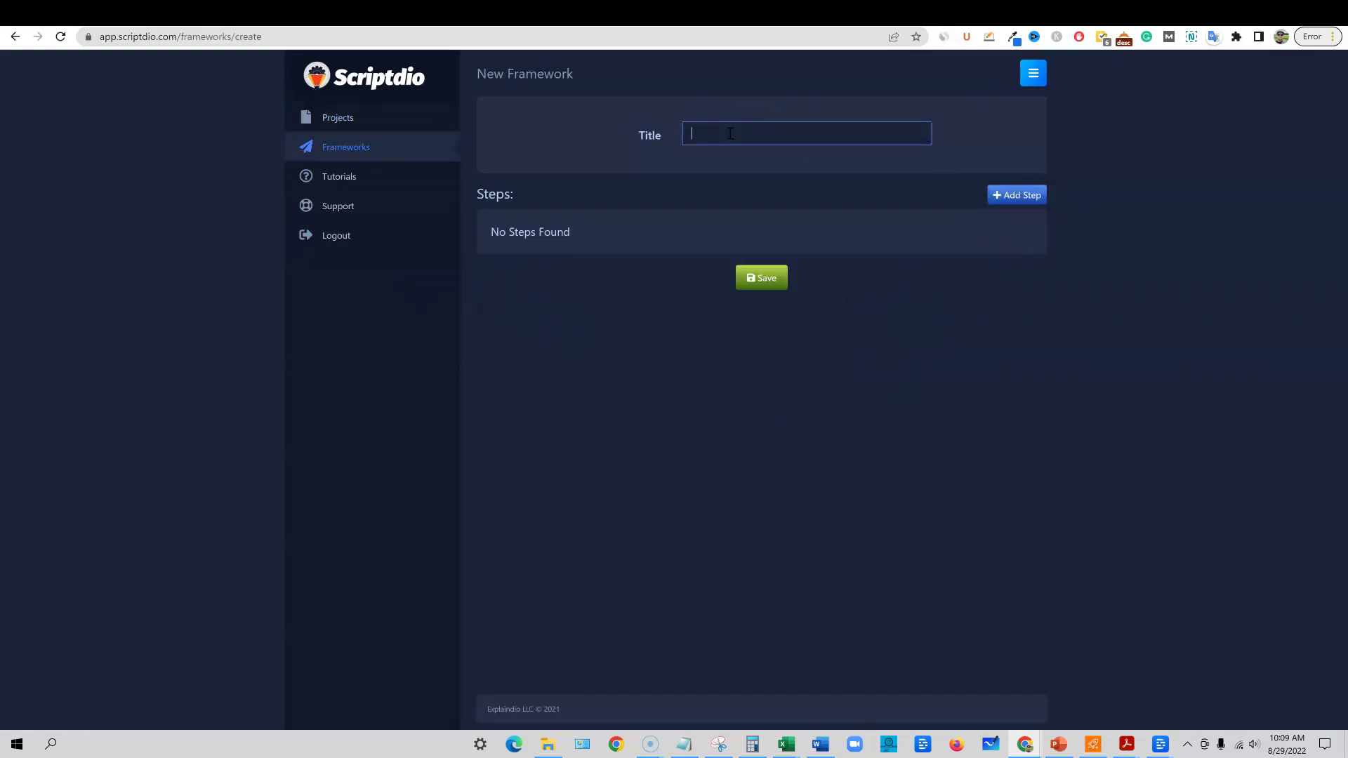
{"action": "type", "text": "Real Esta"}
{"action": "left_click", "coordinate": [746, 134]}
Add and save a step named Problem in the framework.
{"action": "left_click", "coordinate": [1016, 195]}
{"action": "left_click", "coordinate": [495, 194]}
{"action": "left_click", "coordinate": [476, 189]}
{"action": "type", "text": "Problem"}
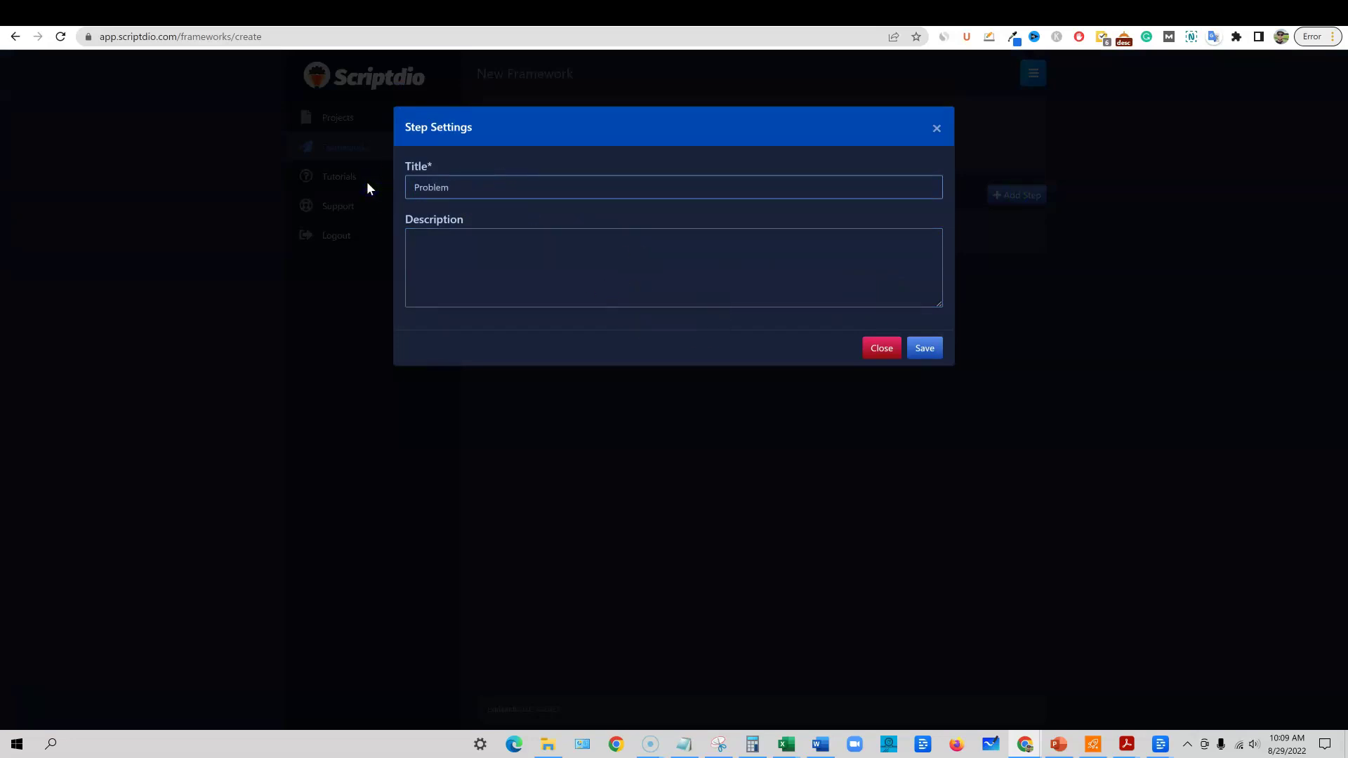
{"action": "left_click", "coordinate": [523, 235]}
{"action": "left_click", "coordinate": [925, 348]}
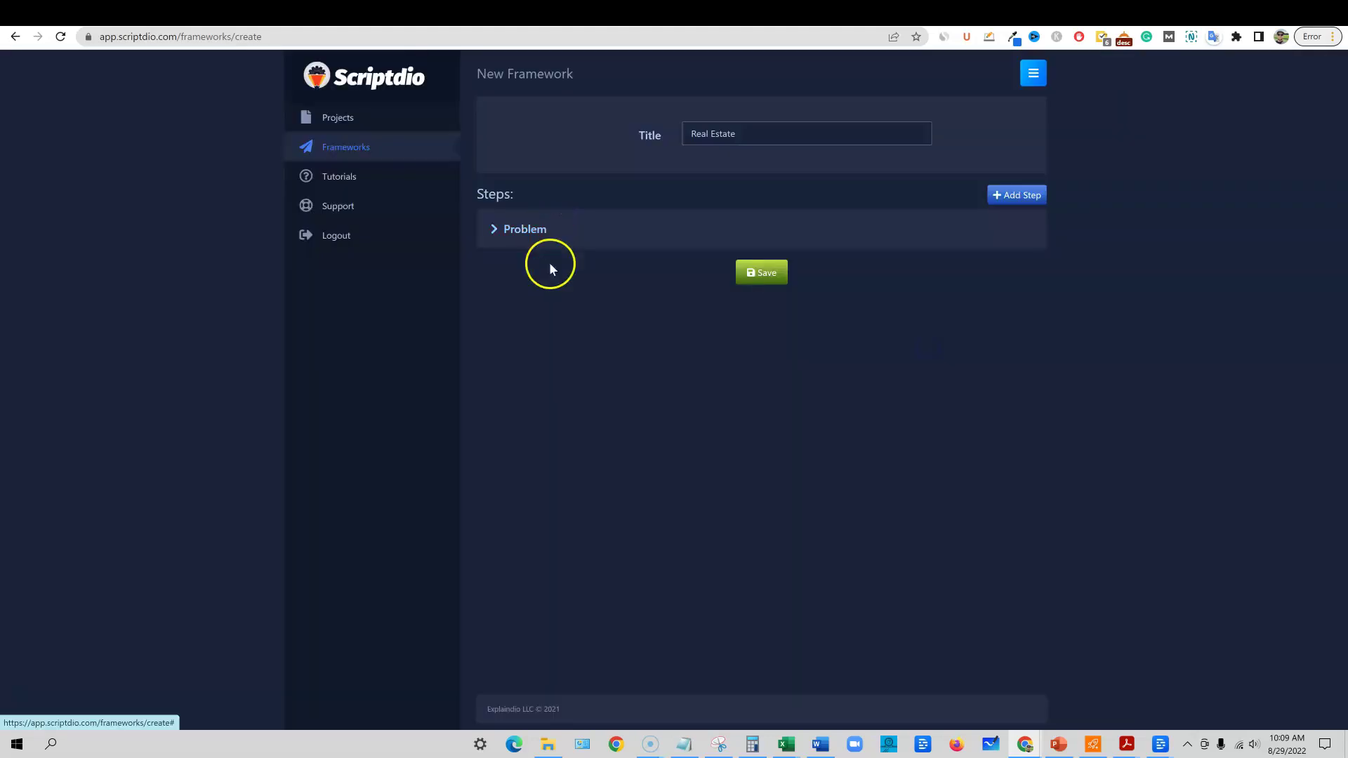
Add a Solution step, save the Real Estate framework, and expand the Problem step.
{"action": "left_click", "coordinate": [998, 199]}
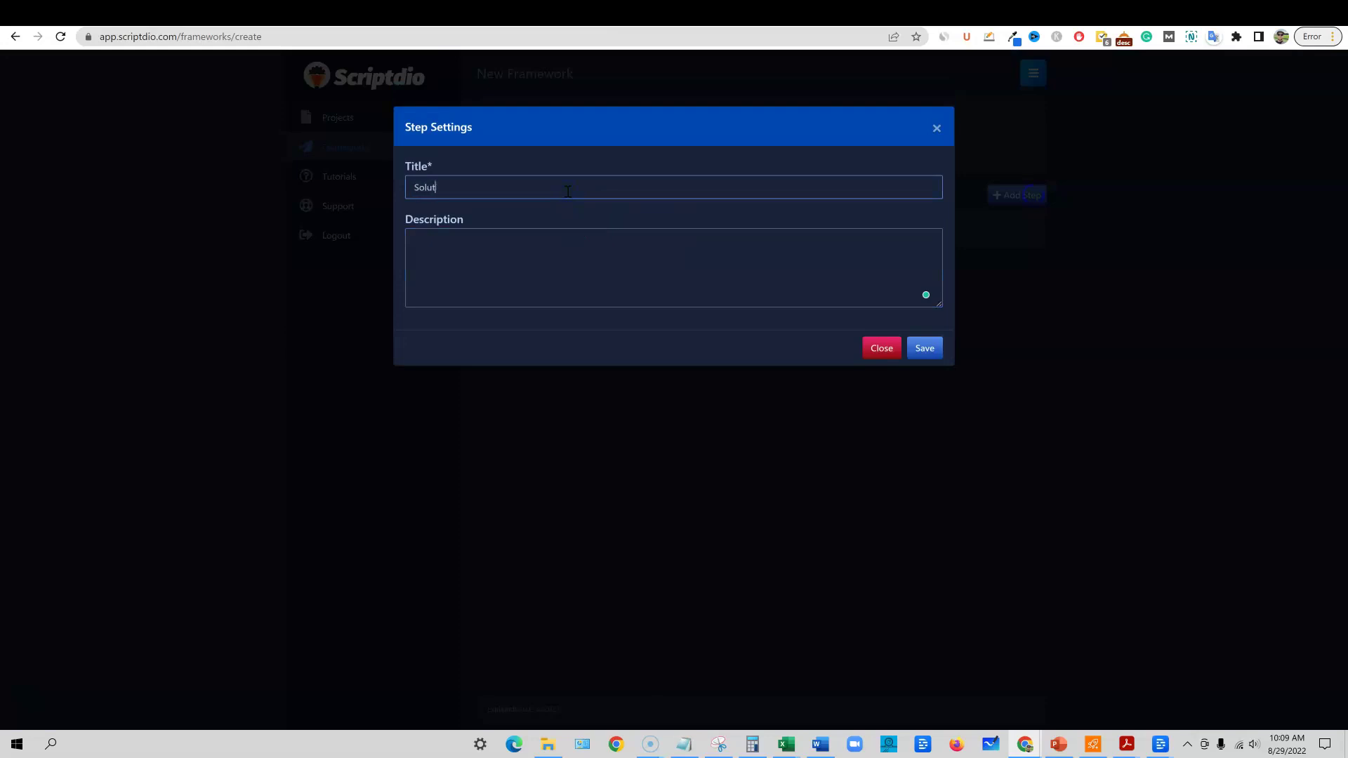
{"action": "type", "text": "Solution"}
{"action": "left_click", "coordinate": [913, 350]}
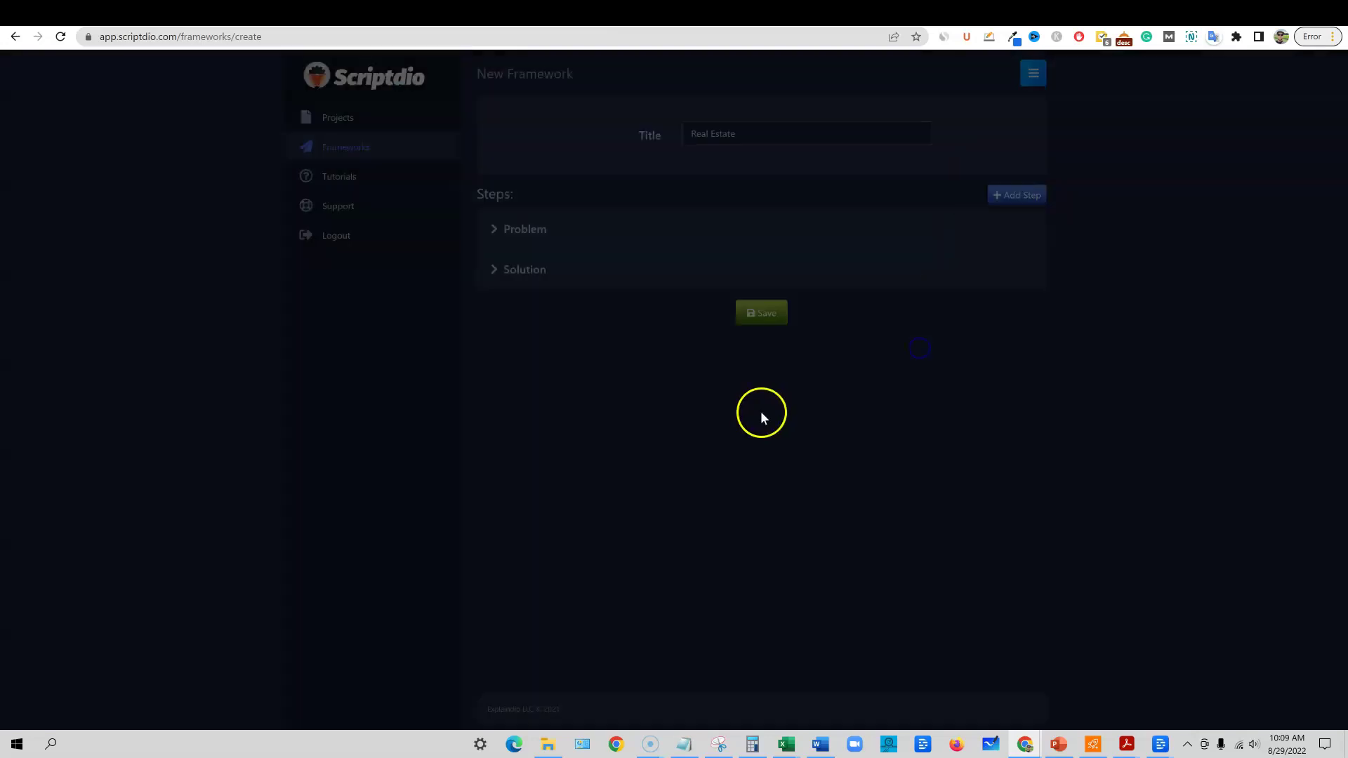
{"action": "left_click", "coordinate": [771, 313]}
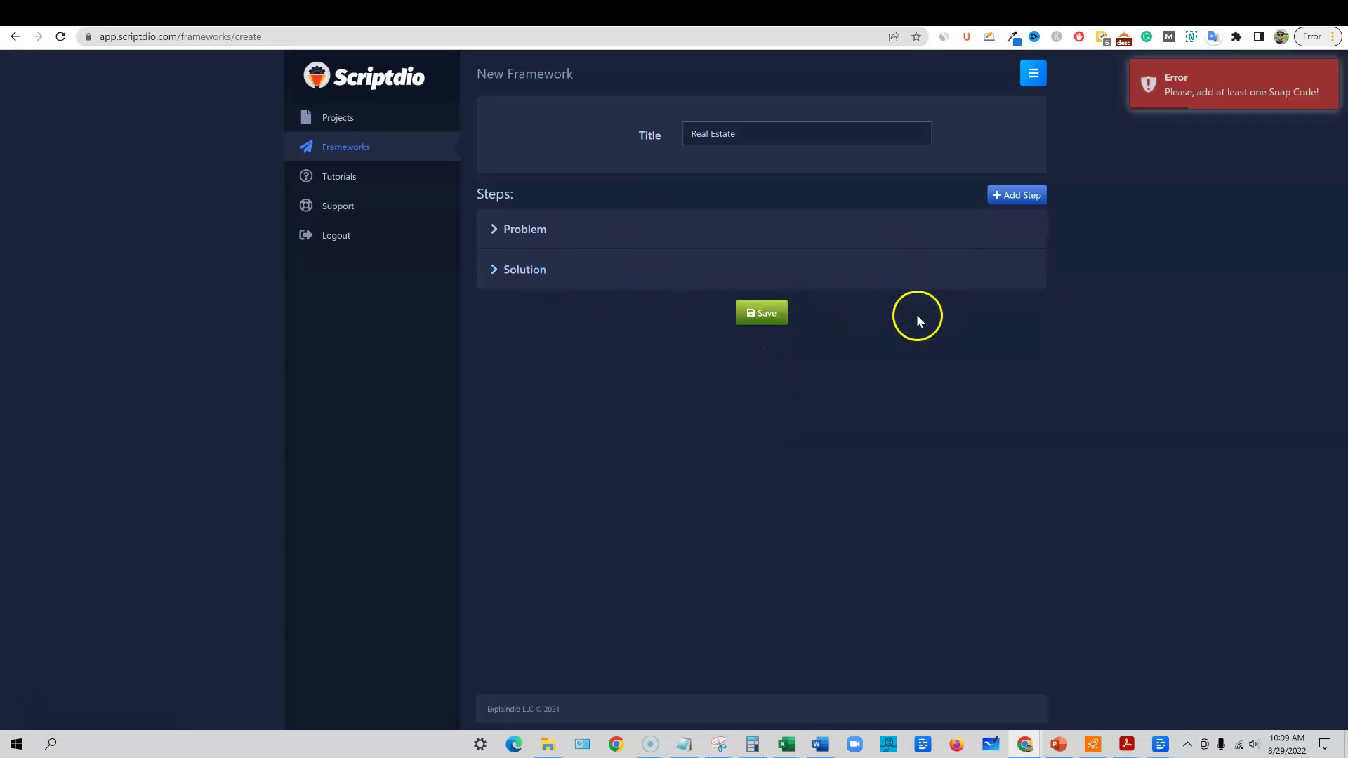
{"action": "left_click", "coordinate": [537, 233]}
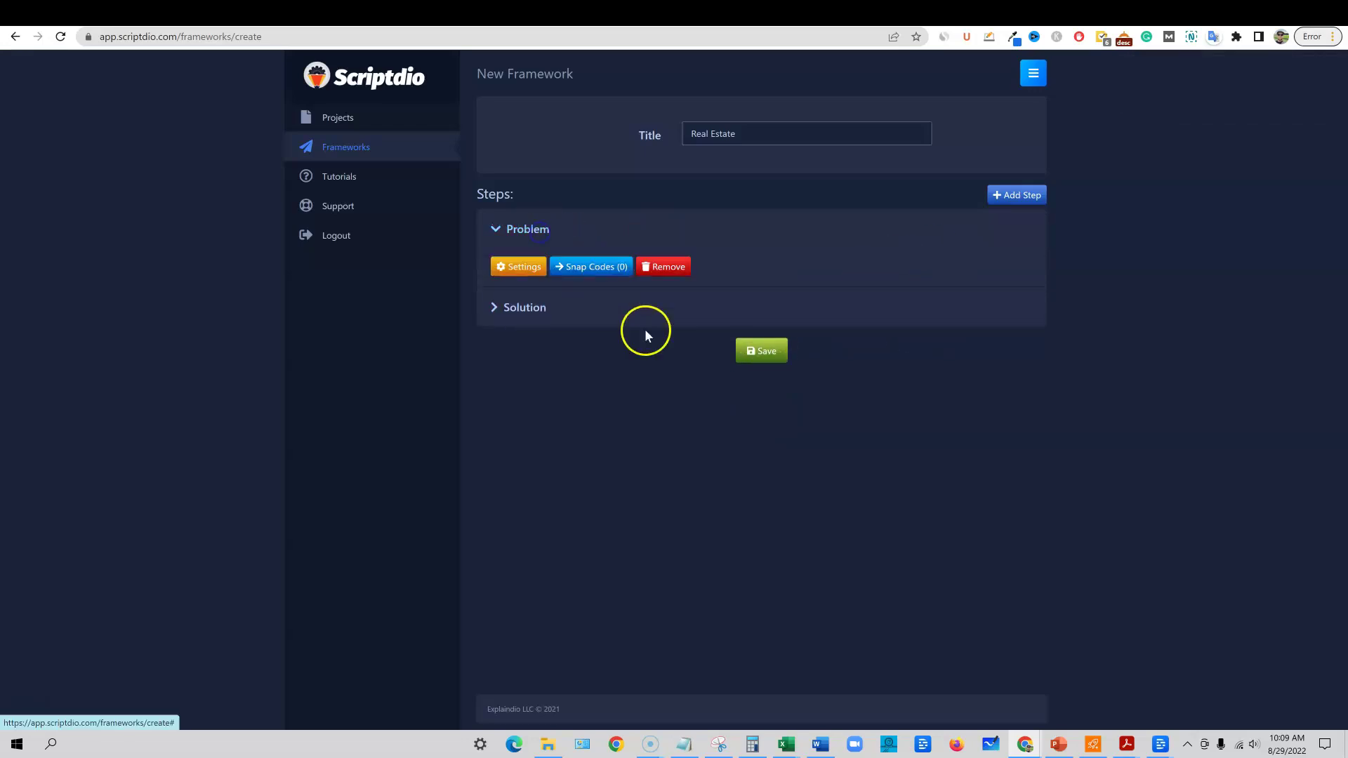
Save a Problem snap code 'Real Estate Problem' with copy opening 'Are you struggling to sell more houses?'.
{"action": "left_click", "coordinate": [578, 269]}
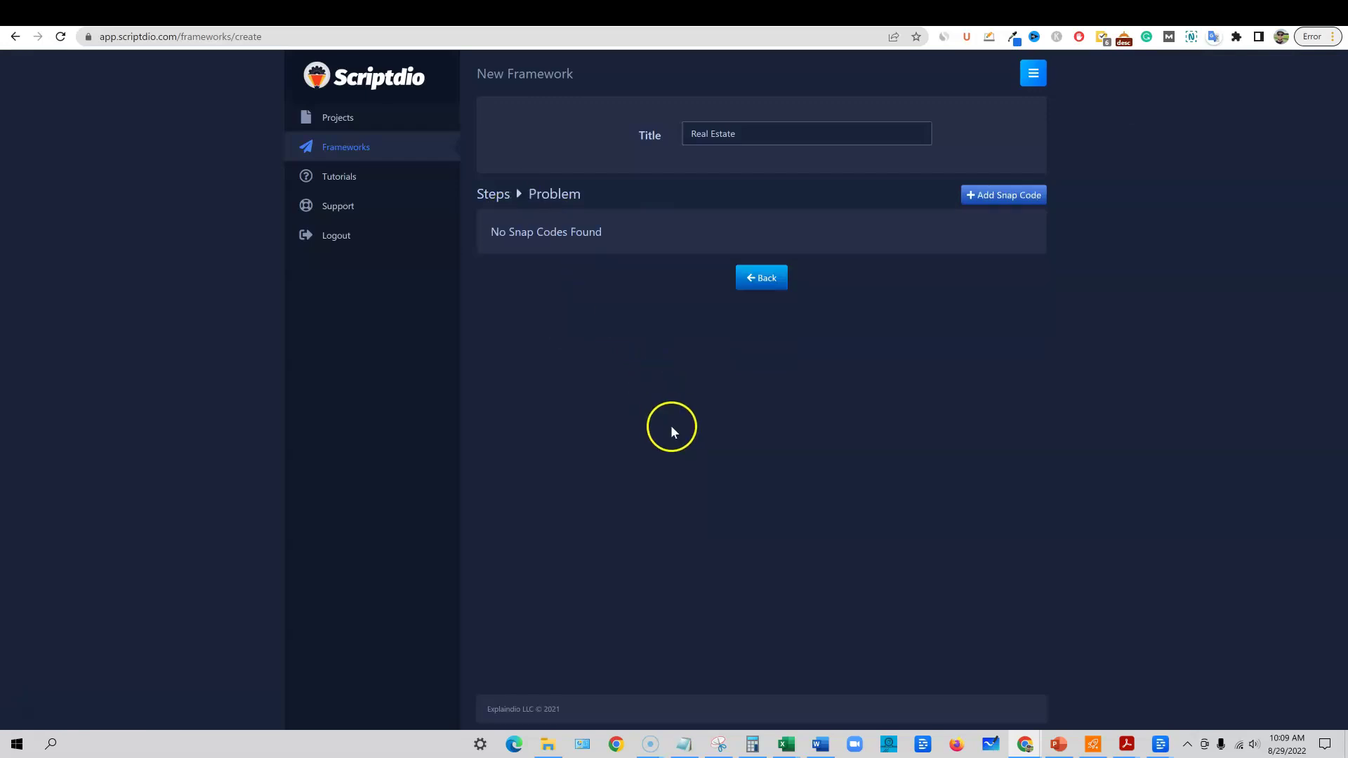
{"action": "left_click", "coordinate": [1036, 203]}
{"action": "left_click", "coordinate": [443, 188]}
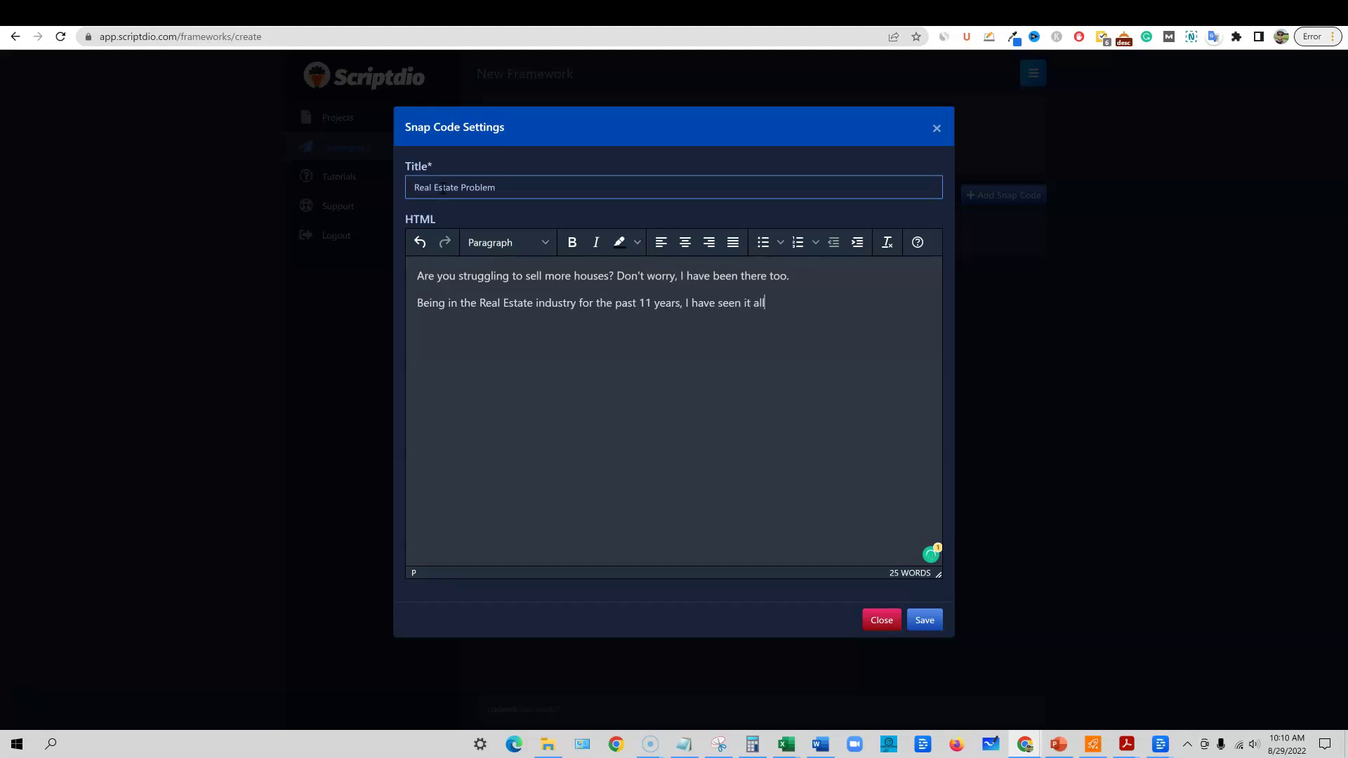
{"action": "type", "text": "n the market tank and a"}
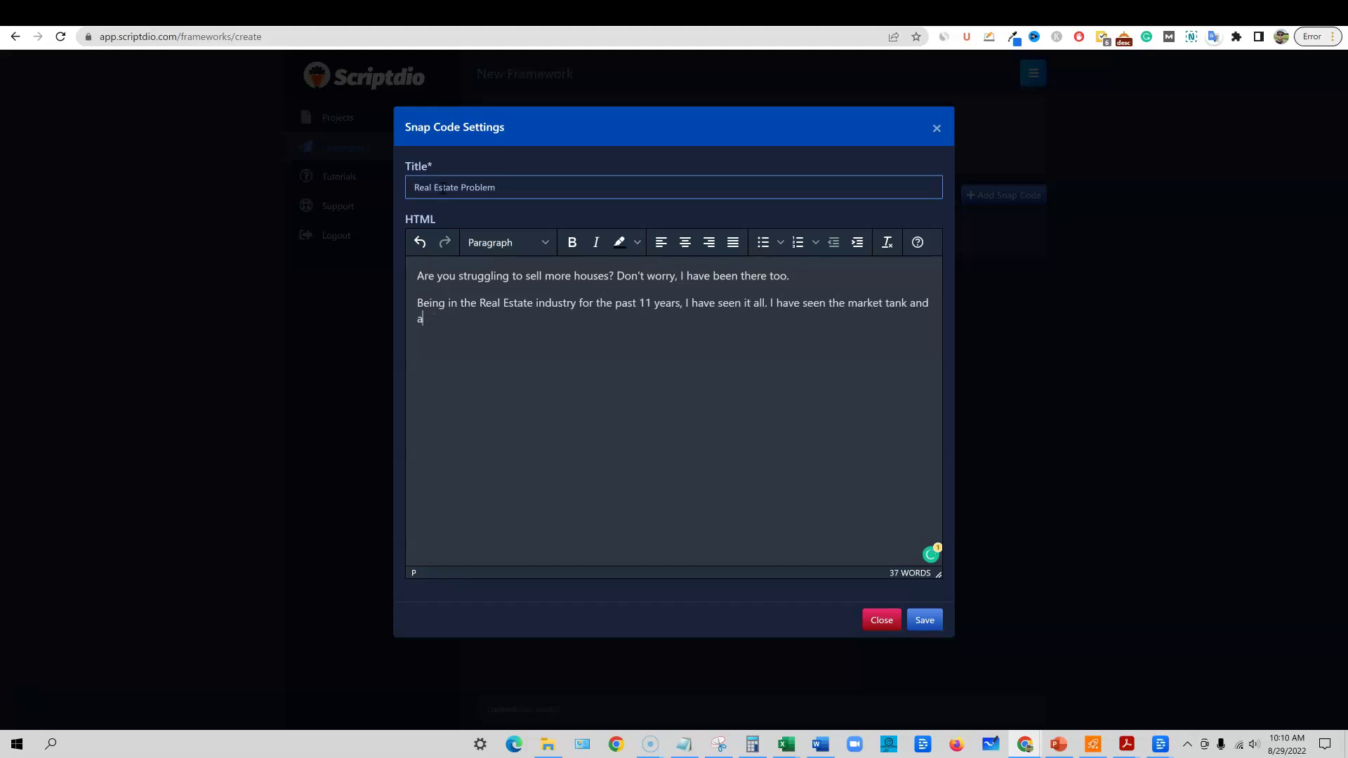
{"action": "type", "text": "ll my sales go down over nigh"}
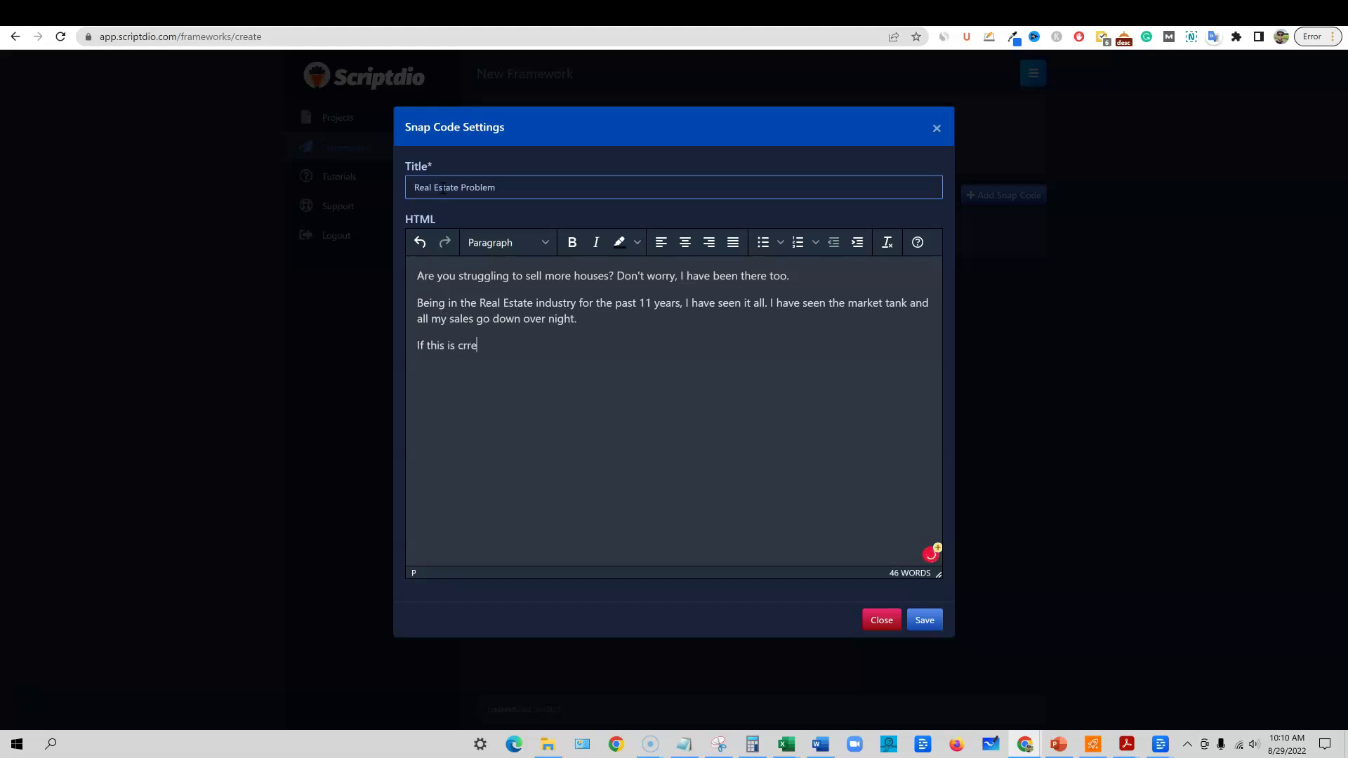
{"action": "type", "text": "t. If this is currently what you are ex"}
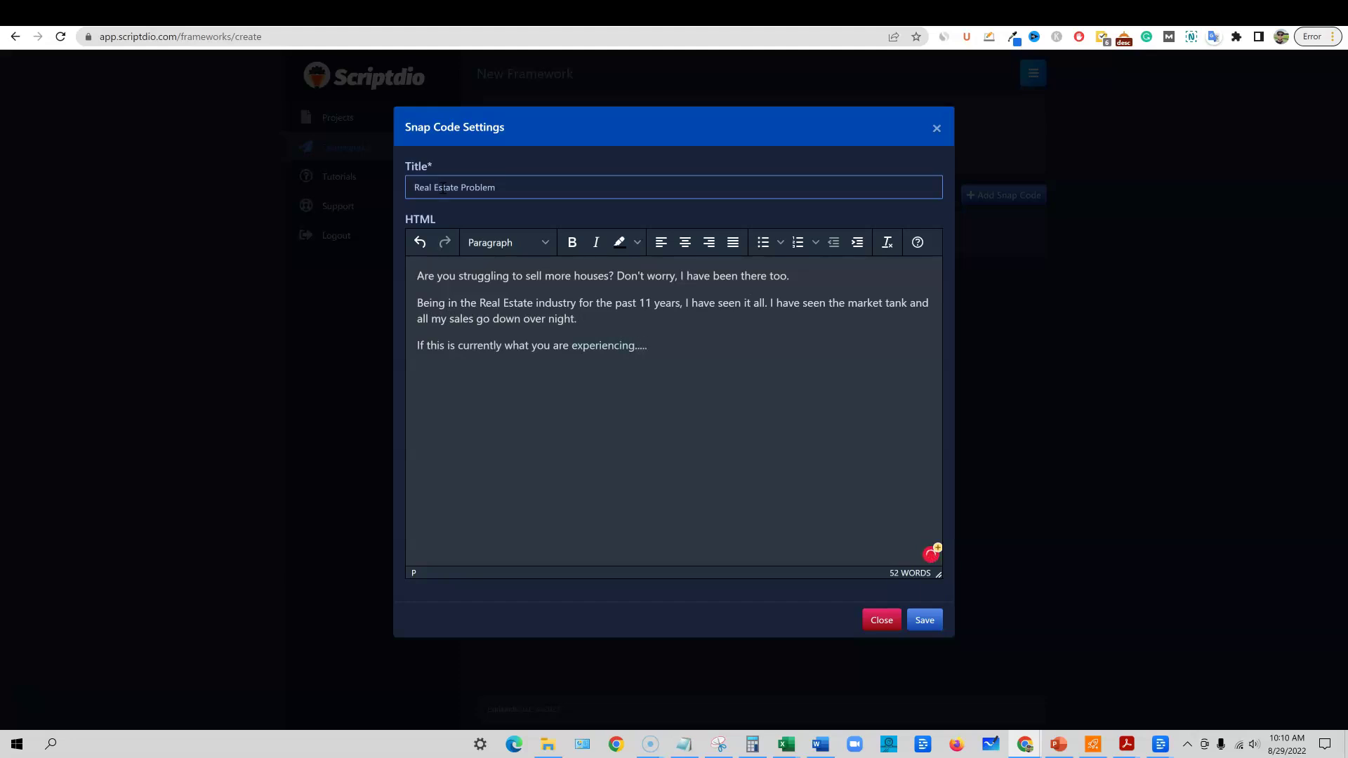
{"action": "left_click", "coordinate": [923, 620]}
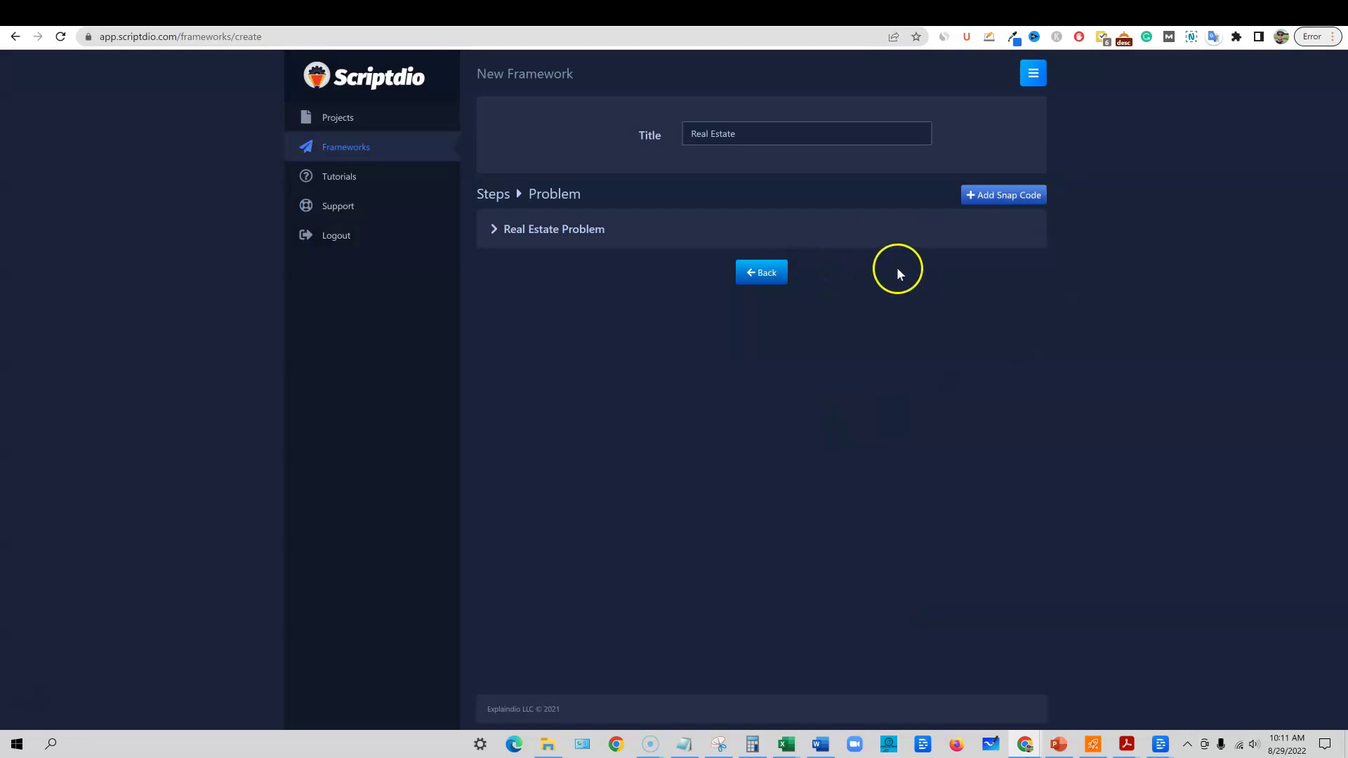
Add a 'Real Estate Solution' snap code with body 'test' to the Solution step and save it.
{"action": "left_click", "coordinate": [761, 272]}
{"action": "left_click", "coordinate": [580, 313]}
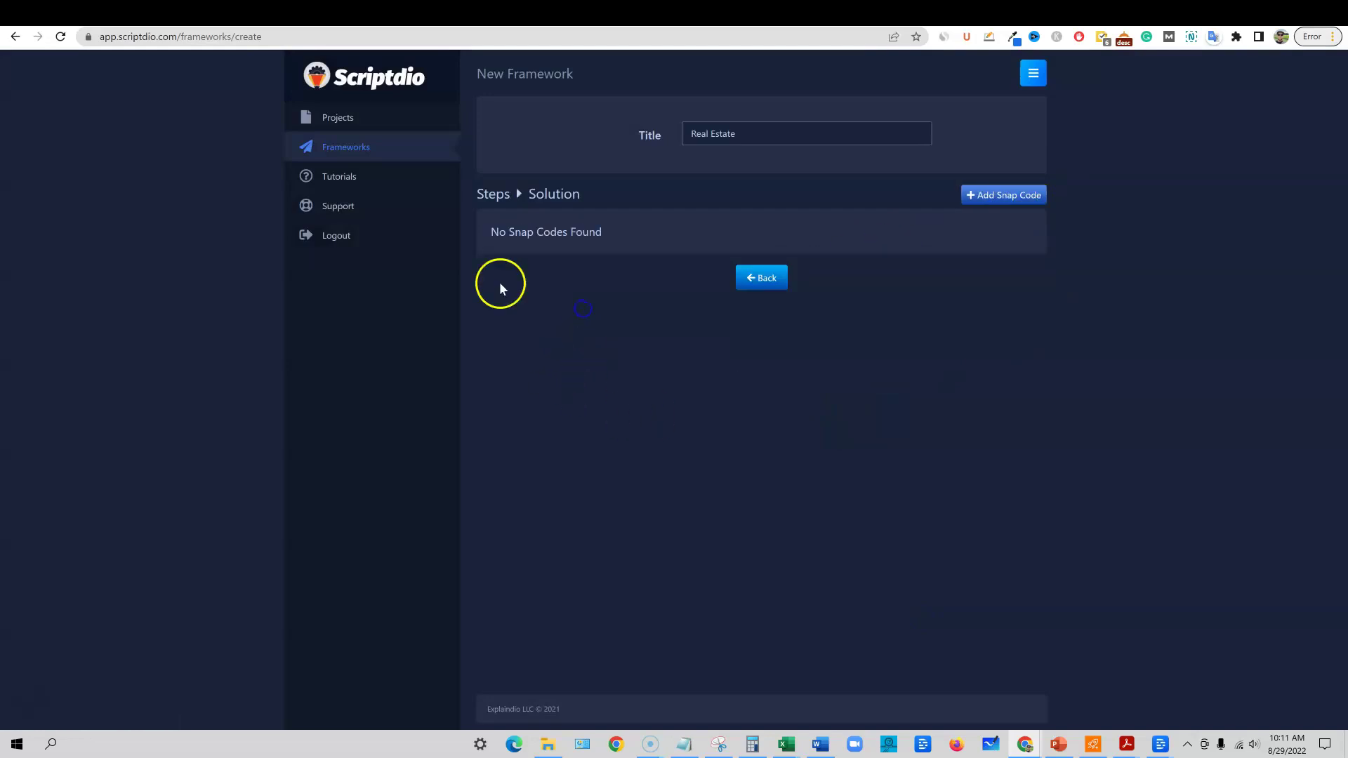
{"action": "left_click", "coordinate": [990, 196]}
{"action": "left_click", "coordinate": [520, 188]}
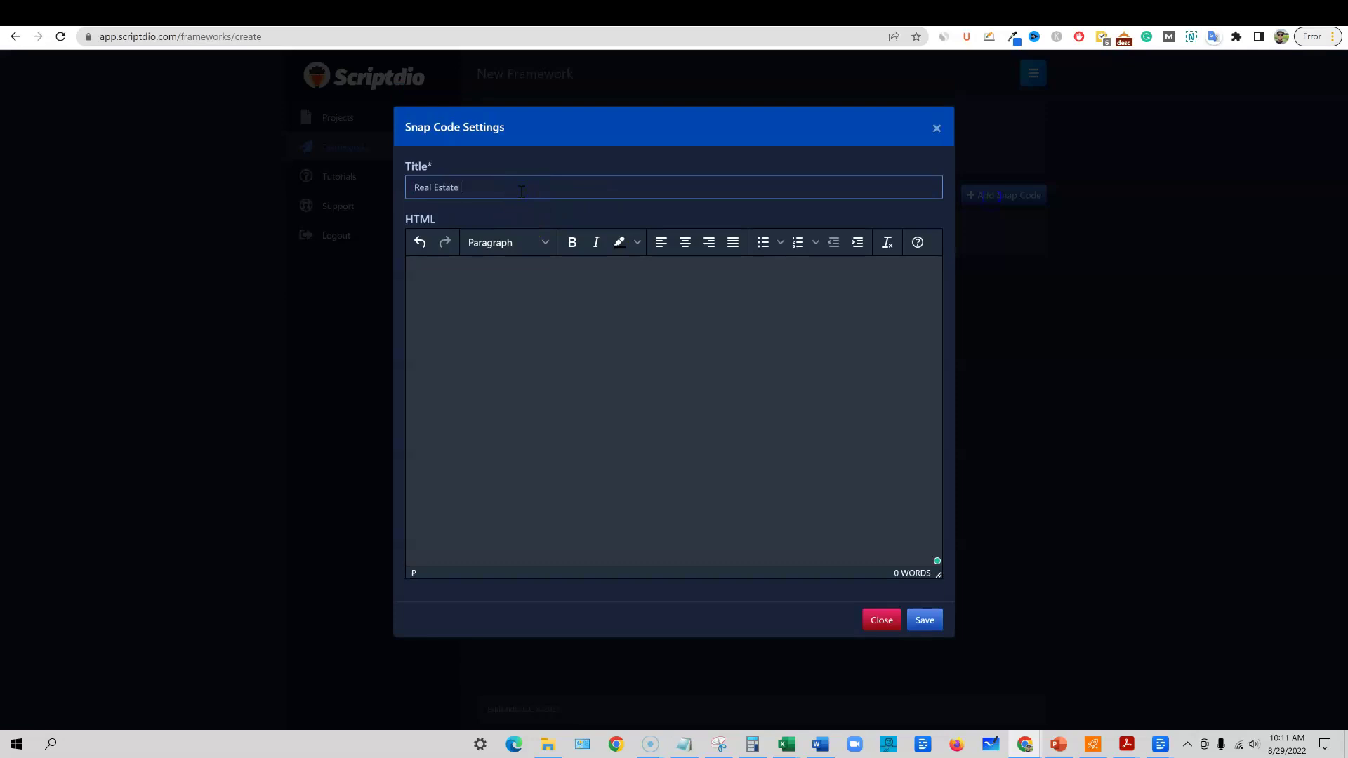
{"action": "left_click", "coordinate": [672, 324]}
{"action": "type", "text": "test"}
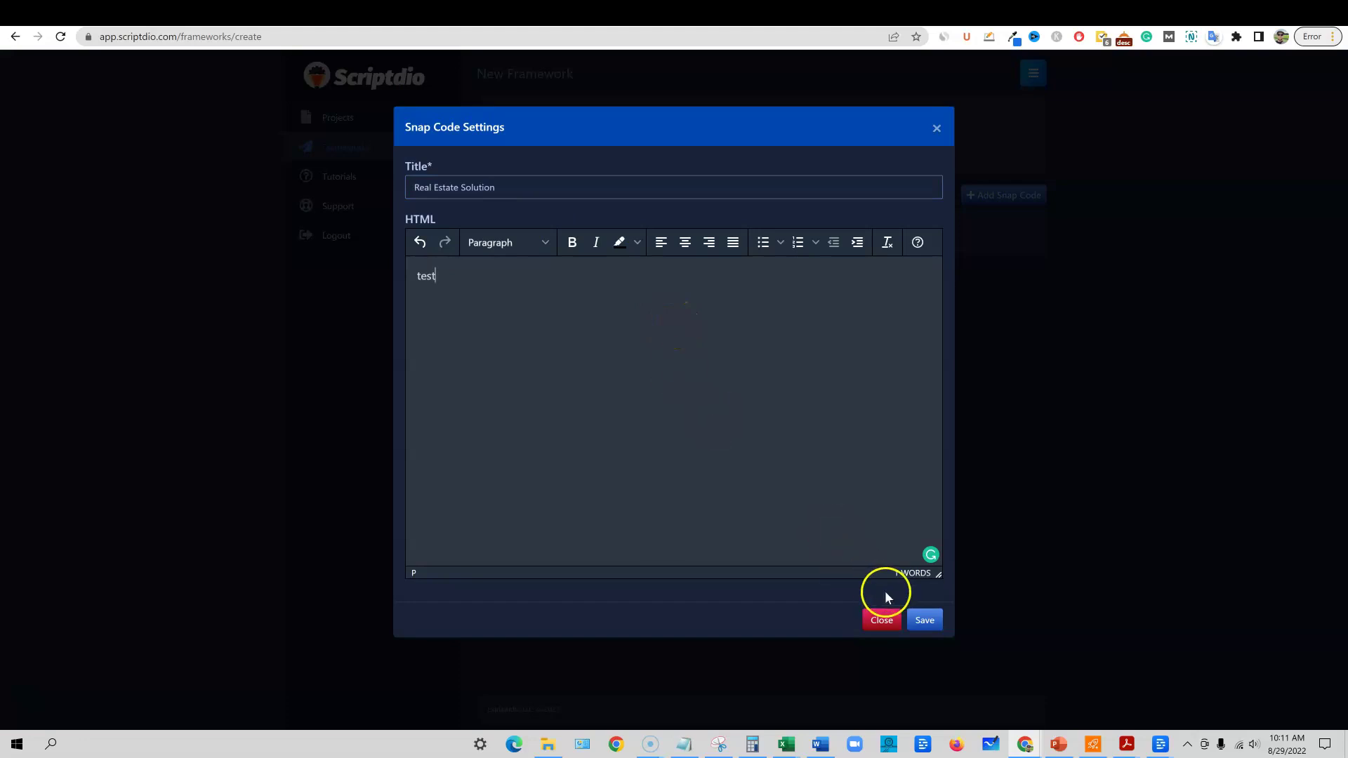
{"action": "left_click", "coordinate": [922, 620]}
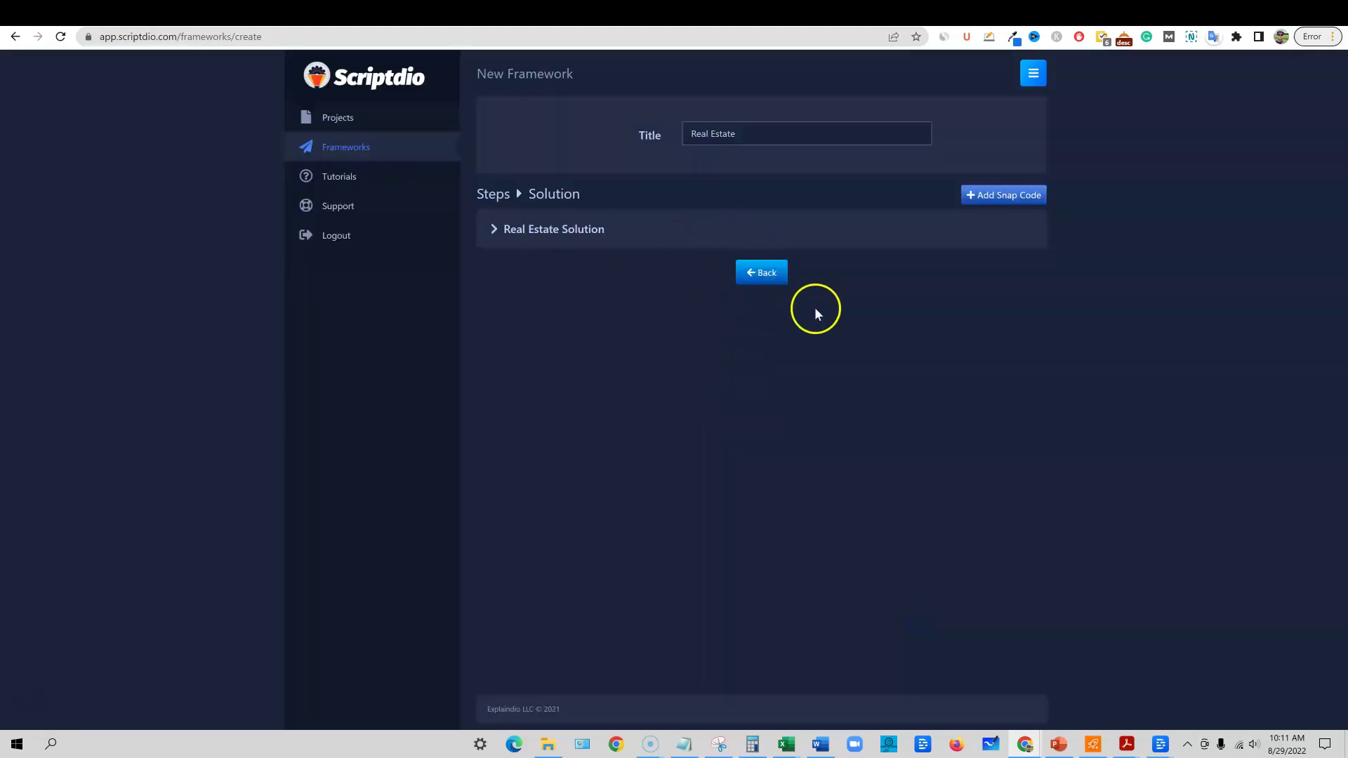
Leave the Real Estate framework page and return to the Frameworks list.
{"action": "left_click", "coordinate": [1032, 77]}
{"action": "left_click", "coordinate": [1033, 77]}
{"action": "left_click", "coordinate": [338, 155]}
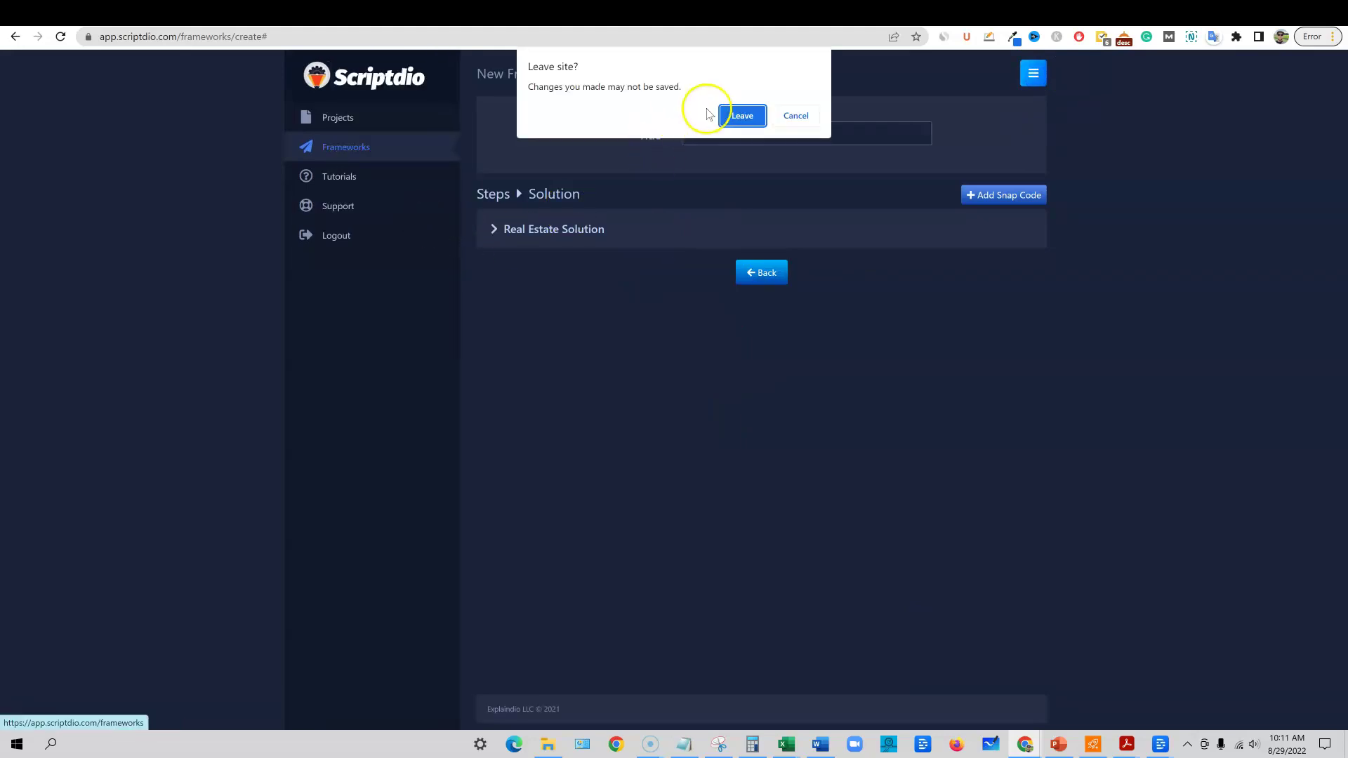
{"action": "left_click", "coordinate": [739, 115]}
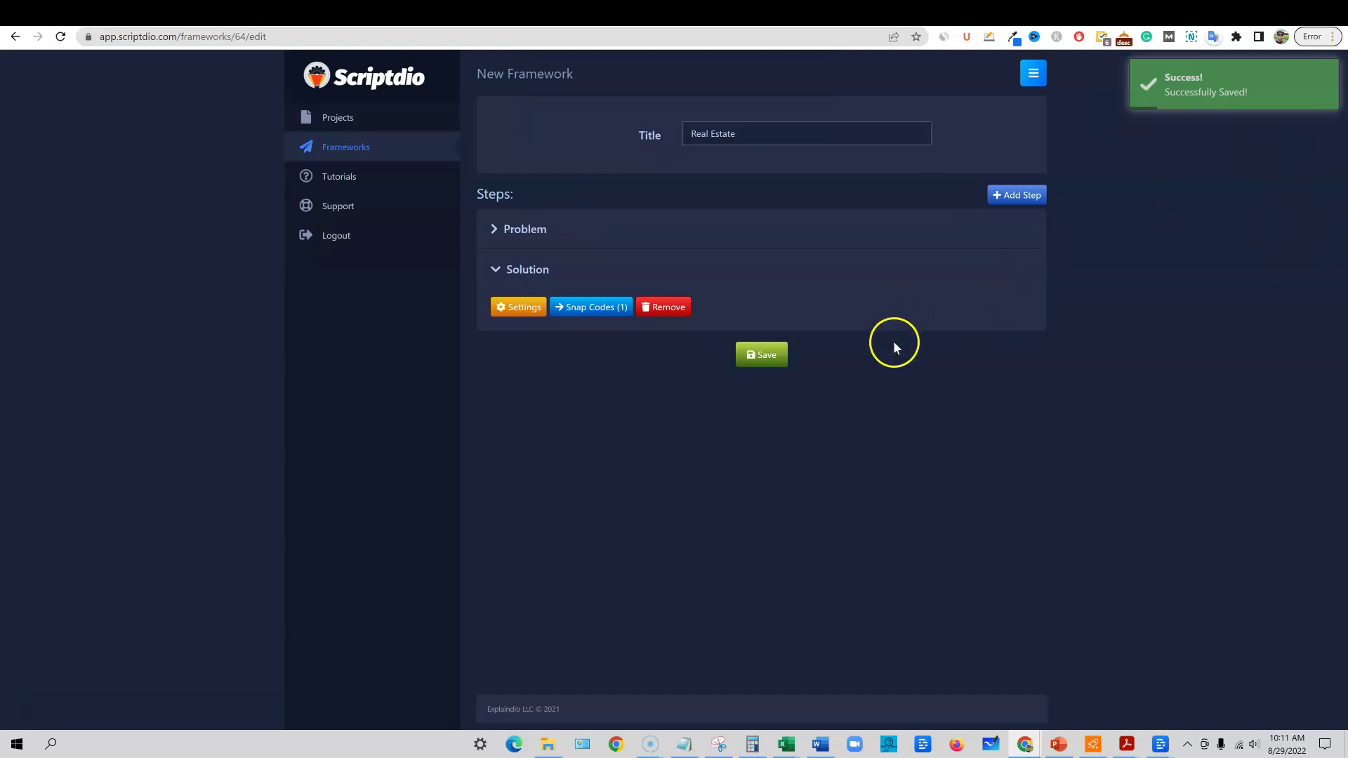
{"action": "left_click", "coordinate": [354, 148]}
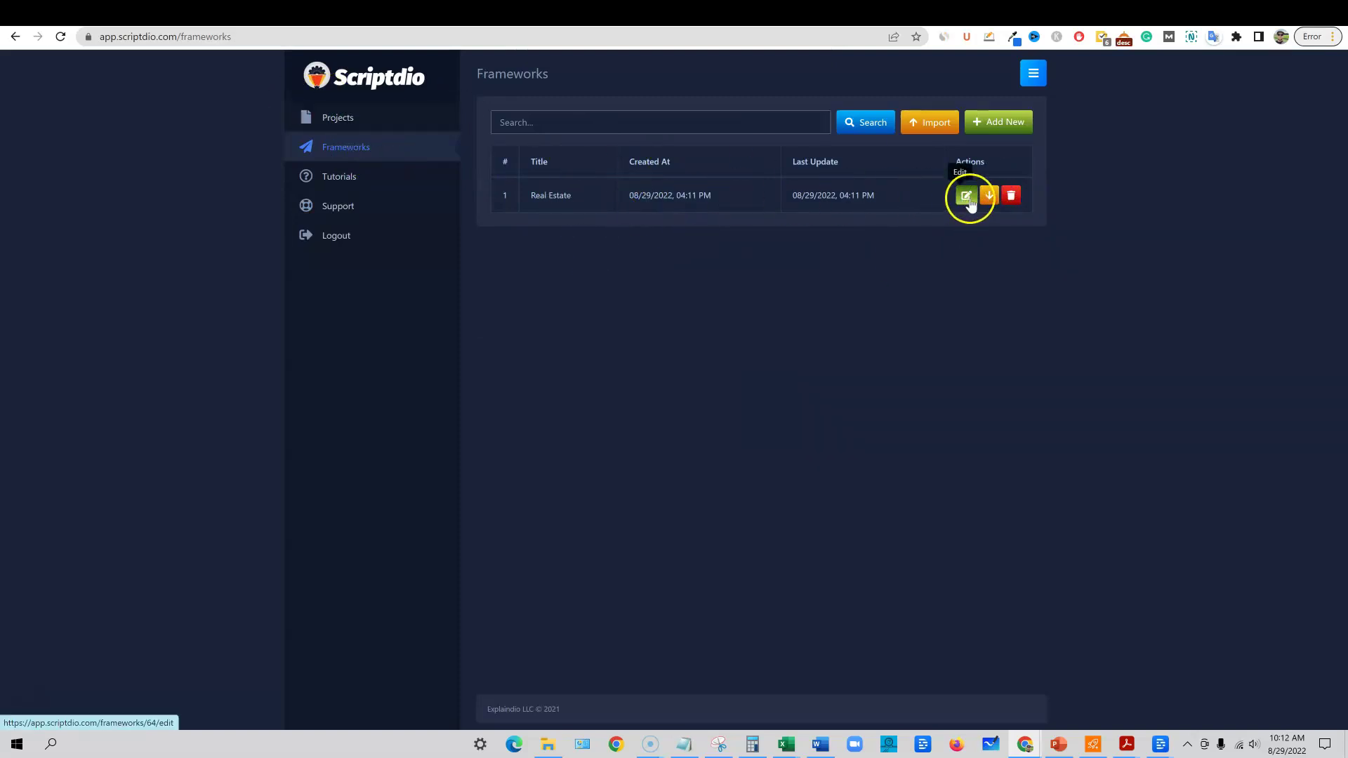
Create a new project in Projects and enter the client's name as its title.
{"action": "left_click", "coordinate": [998, 123]}
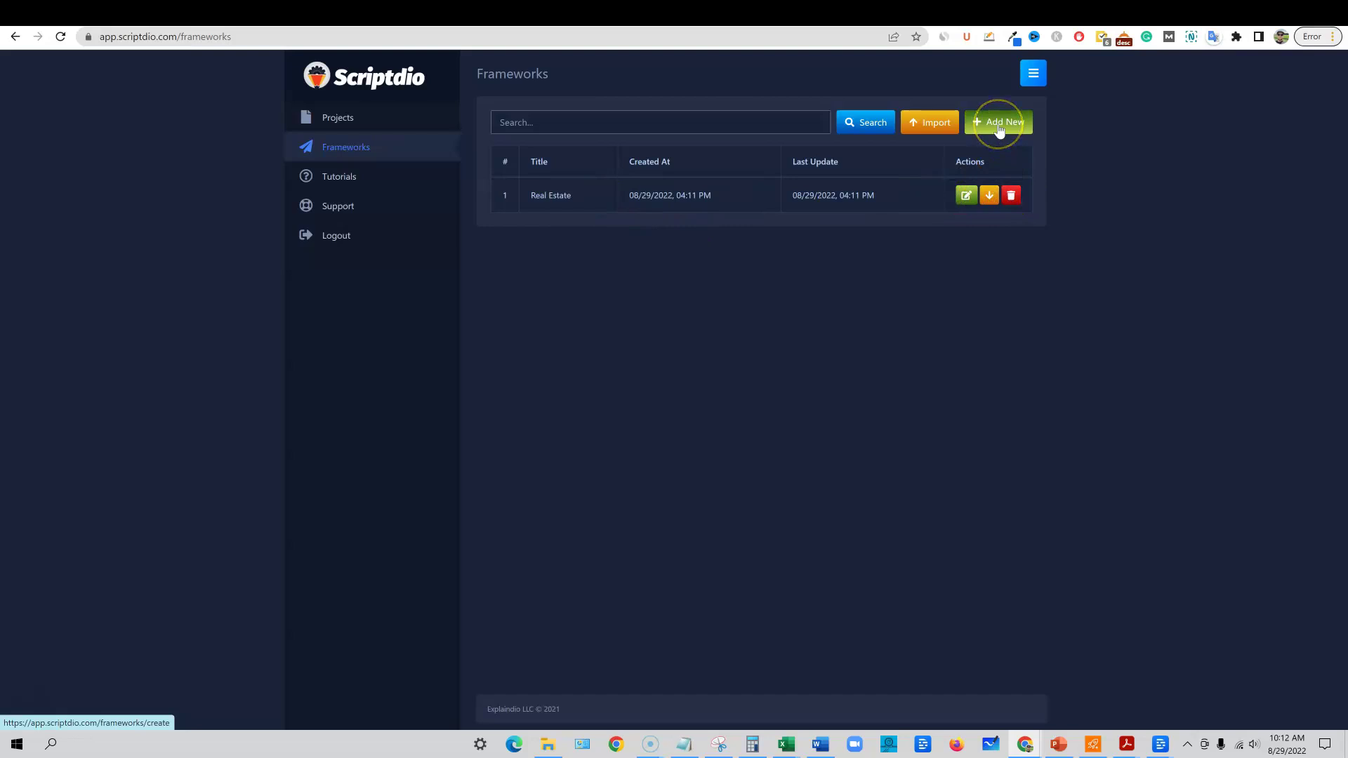
{"action": "left_click", "coordinate": [344, 127]}
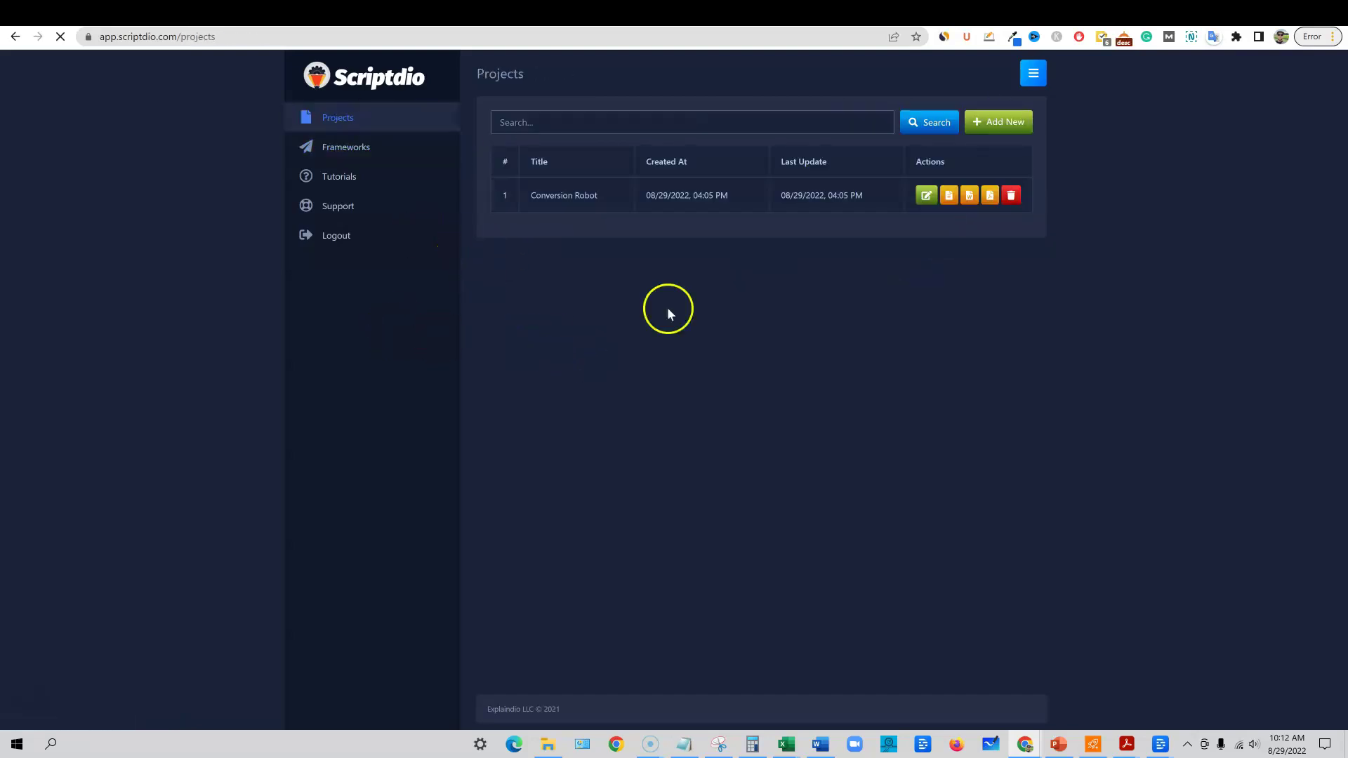
{"action": "left_click", "coordinate": [998, 123]}
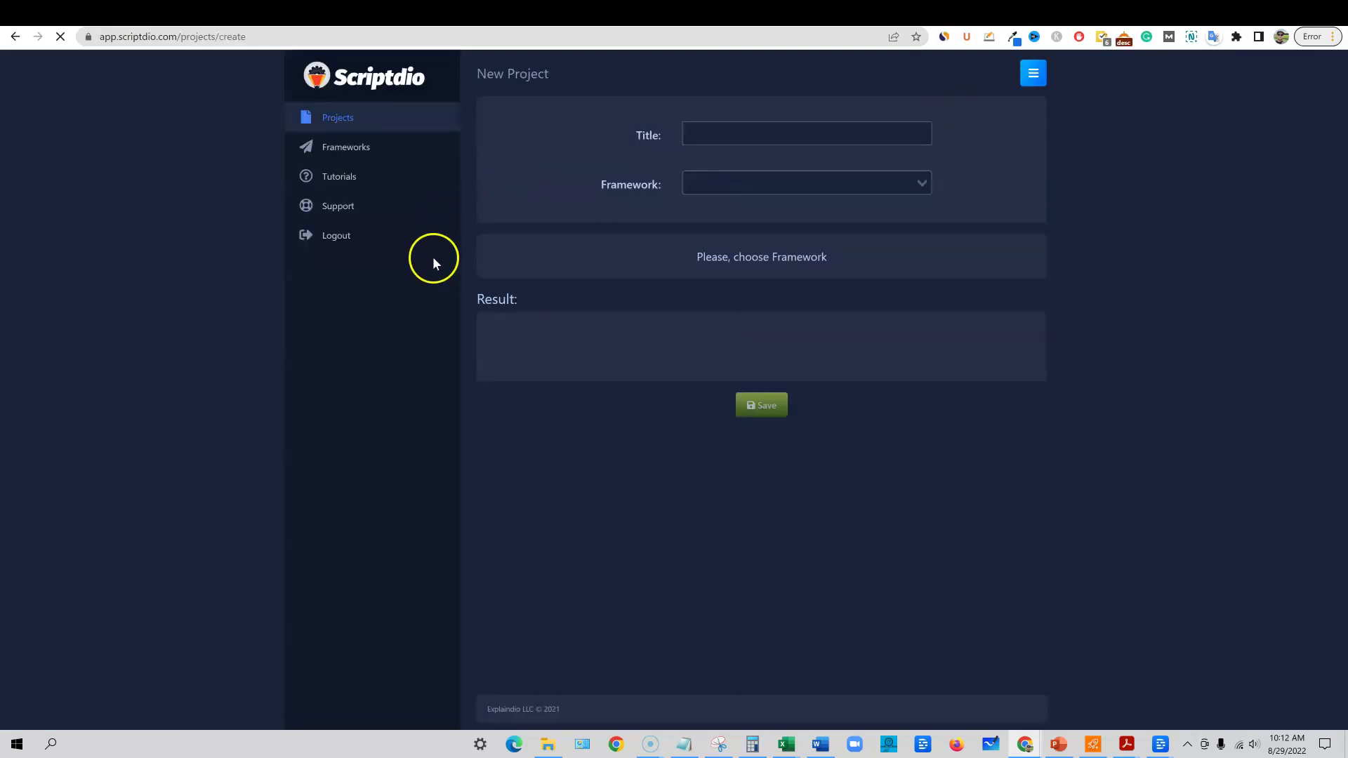
{"action": "left_click", "coordinate": [710, 138]}
{"action": "type", "text": "S"}
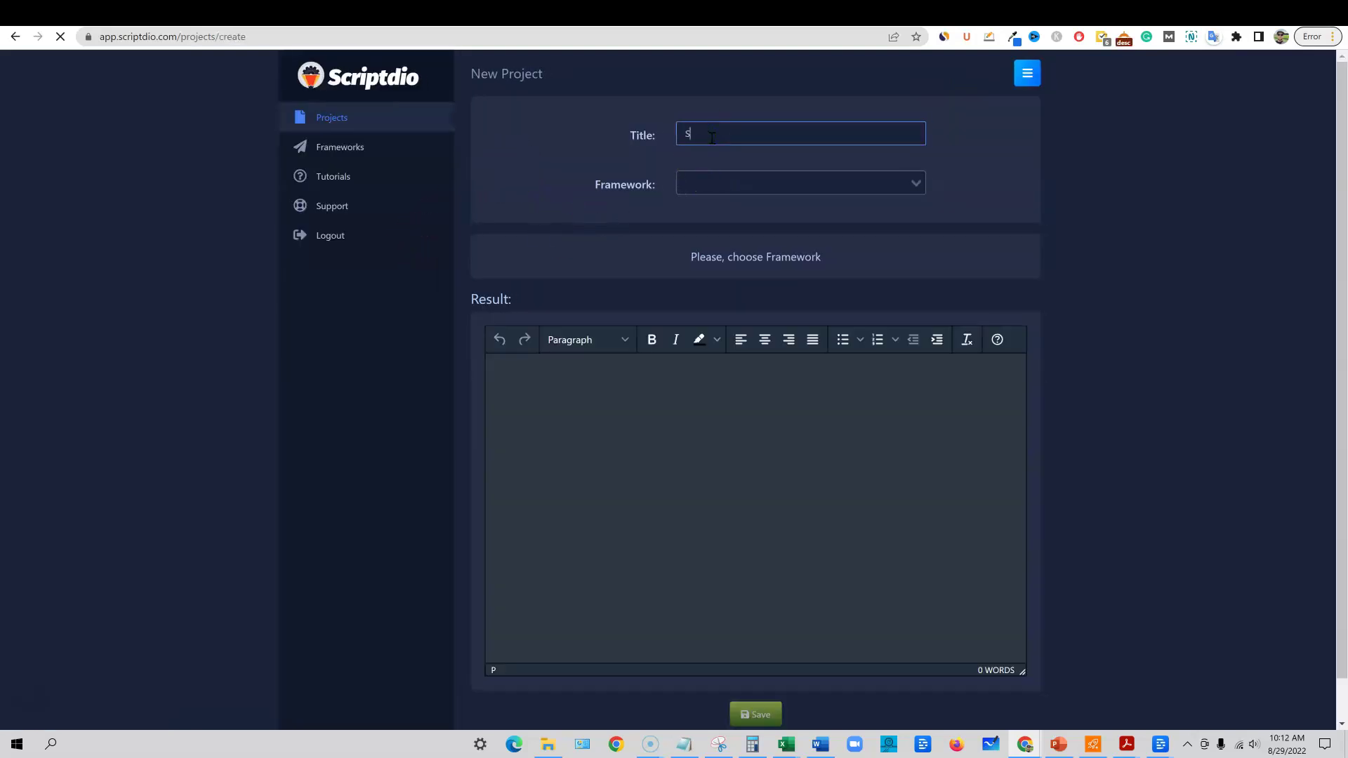
{"action": "type", "text": "uzy Smith"}
Base the project on the Real Estate framework and show the Problem step's snap codes.
{"action": "left_click", "coordinate": [812, 176]}
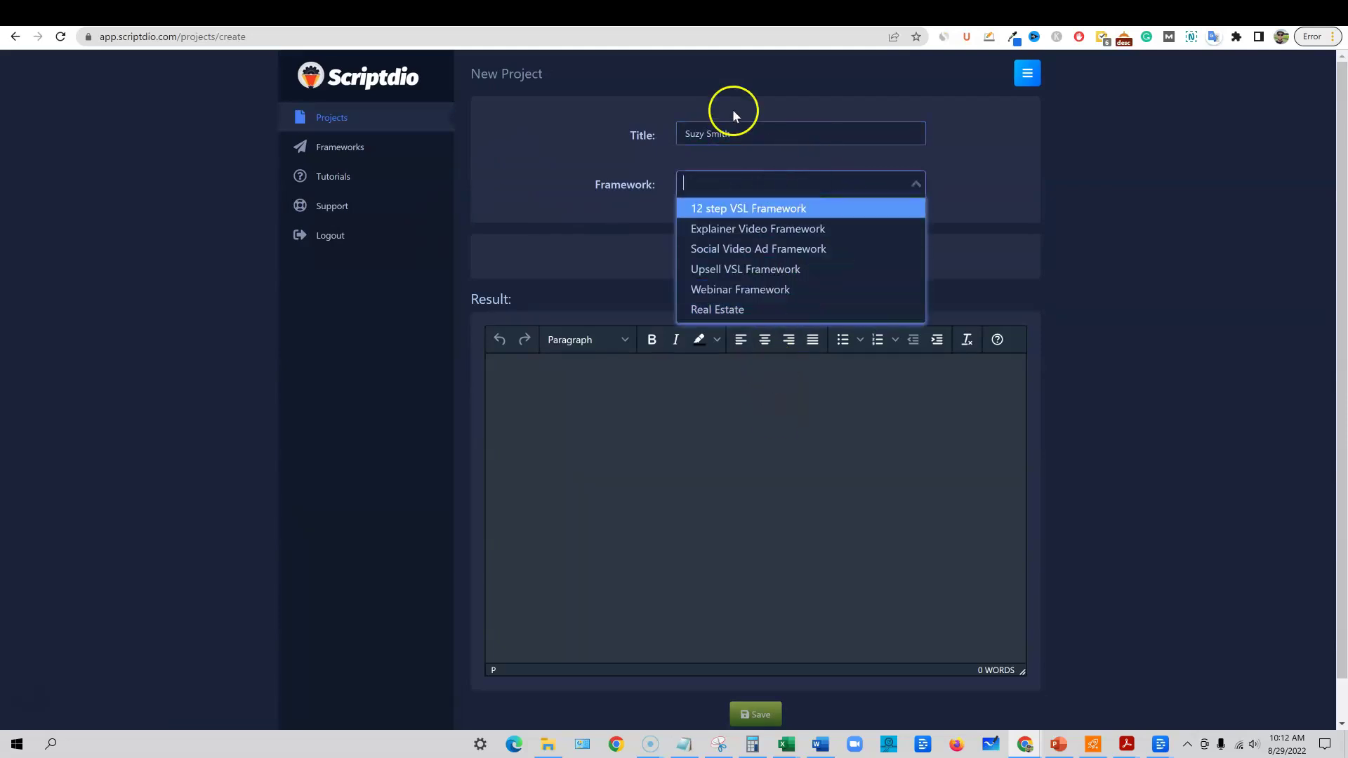
{"action": "left_click", "coordinate": [735, 320]}
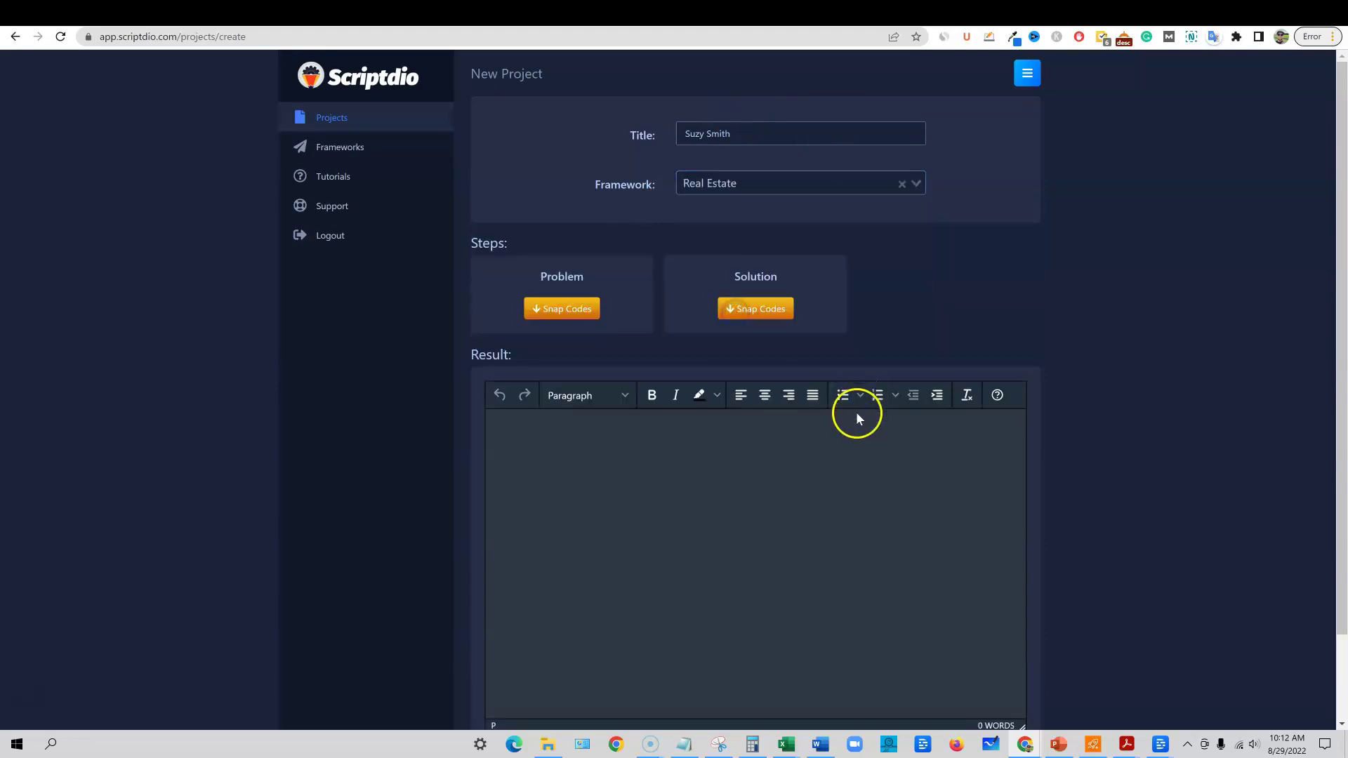
{"action": "left_click", "coordinate": [576, 309]}
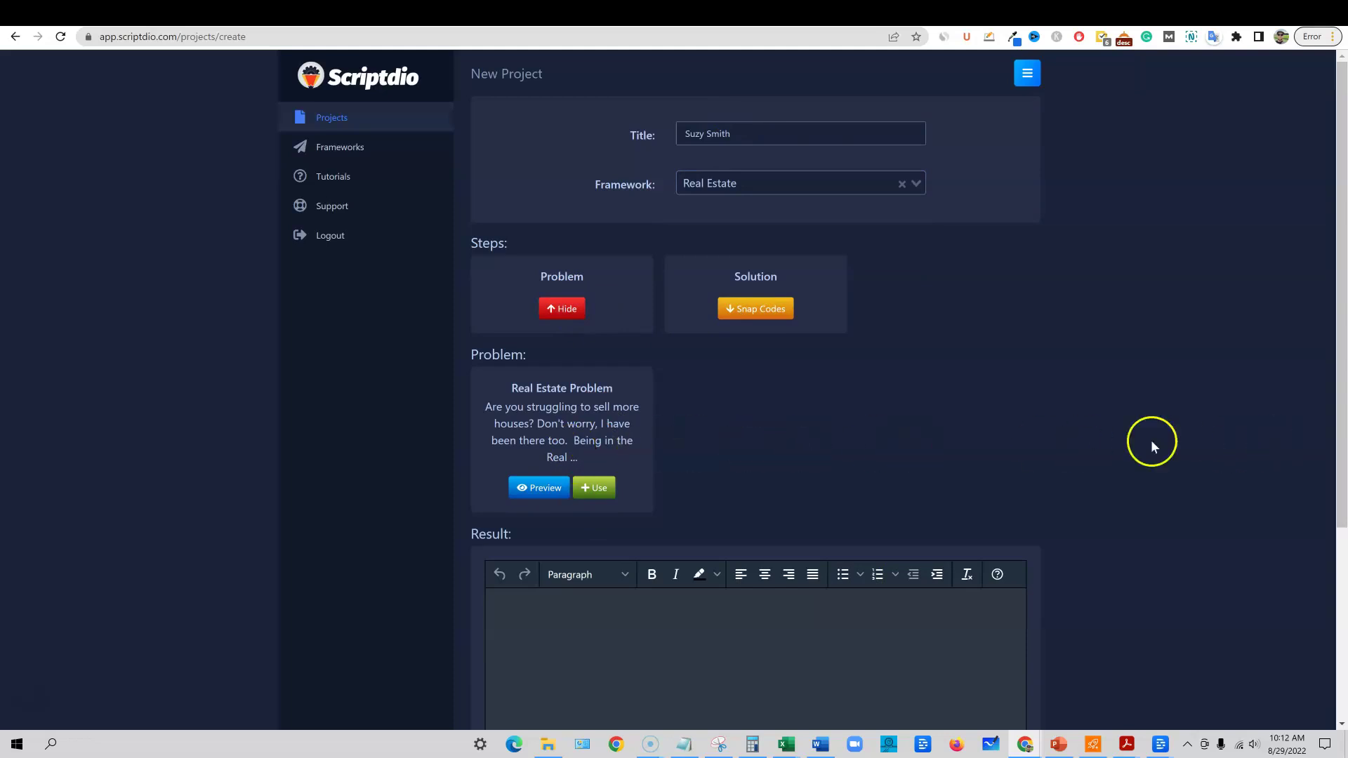
Insert the Real Estate Problem snap code text into the project's Result.
{"action": "left_click", "coordinate": [597, 487]}
{"action": "scroll", "coordinate": [685, 646], "scroll_direction": "down", "scroll_amount": 3}
{"action": "scroll", "coordinate": [722, 494], "scroll_direction": "up", "scroll_amount": 2}
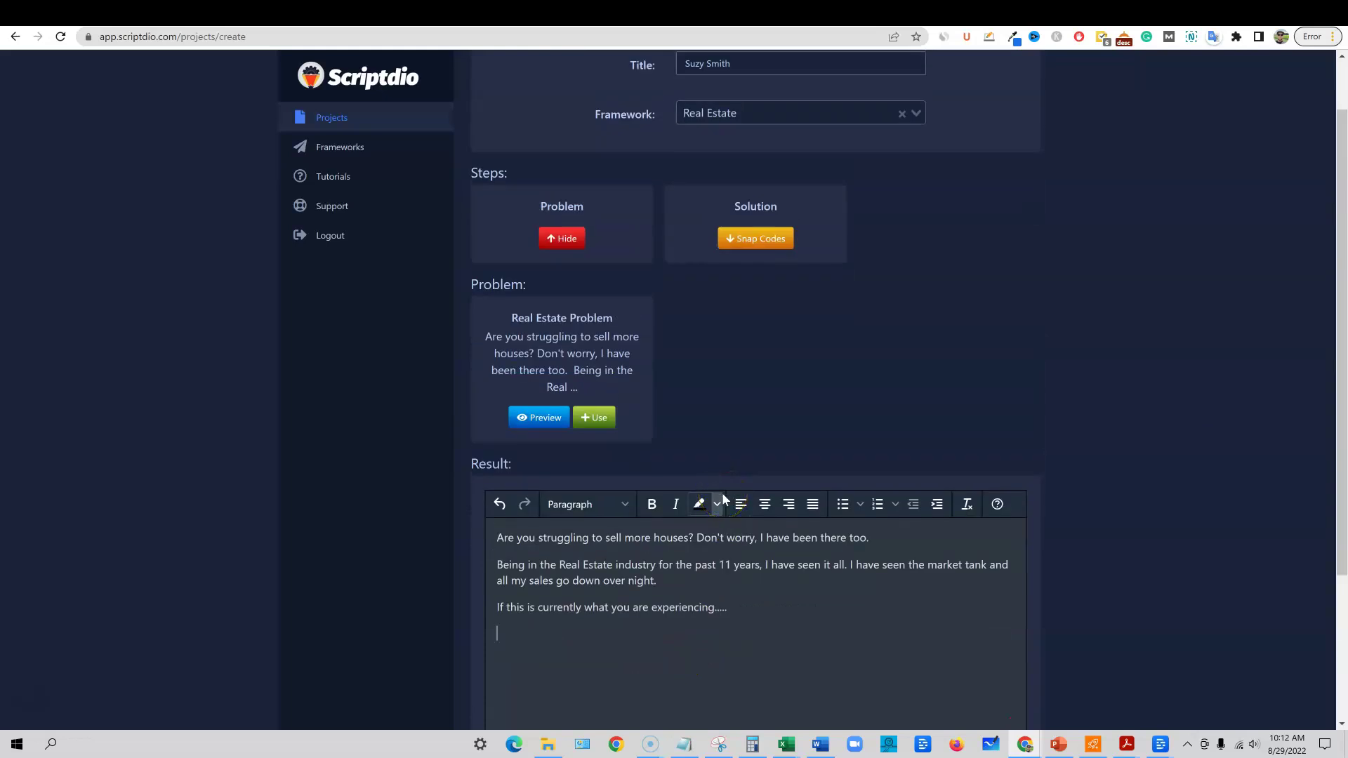
{"action": "scroll", "coordinate": [779, 485], "scroll_direction": "up", "scroll_amount": 1}
{"action": "left_click", "coordinate": [742, 135]}
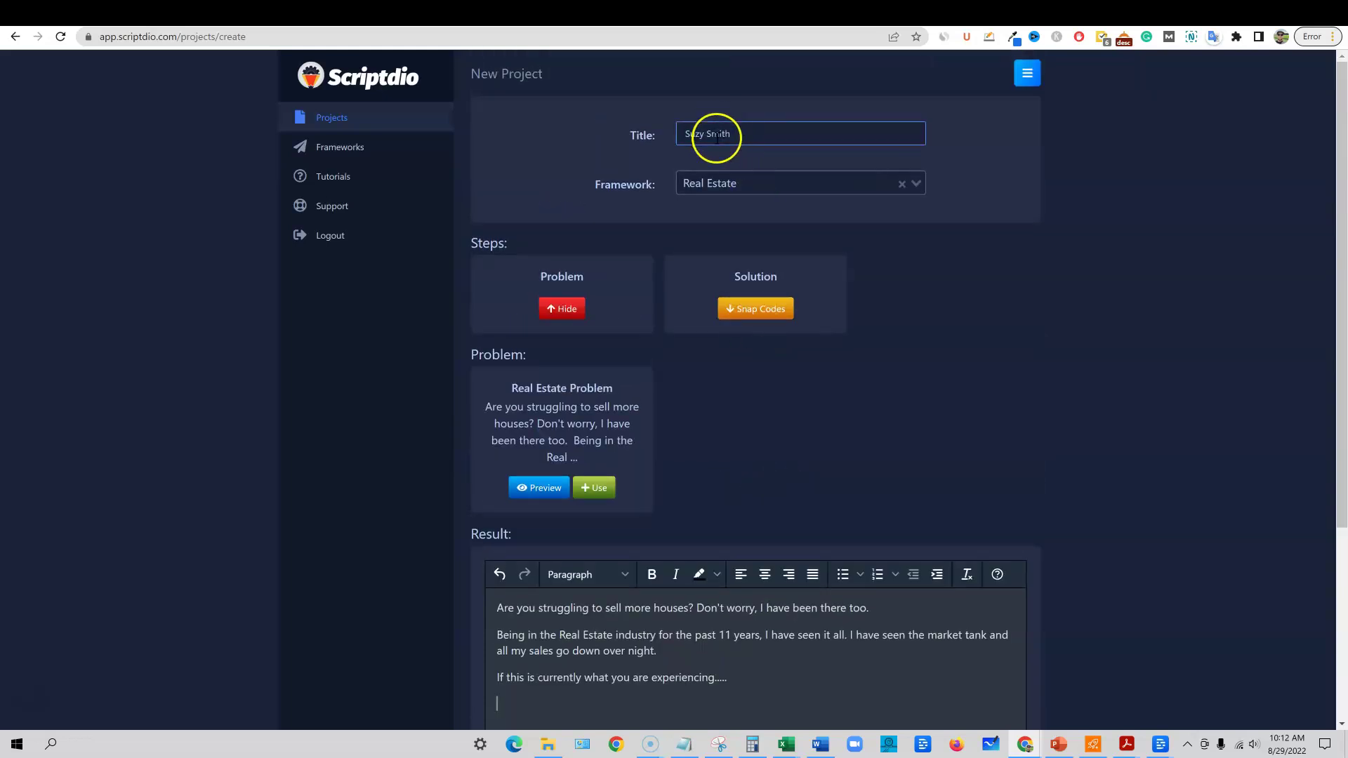
{"action": "left_click_drag", "start_coordinate": [743, 135], "coordinate": [640, 127]}
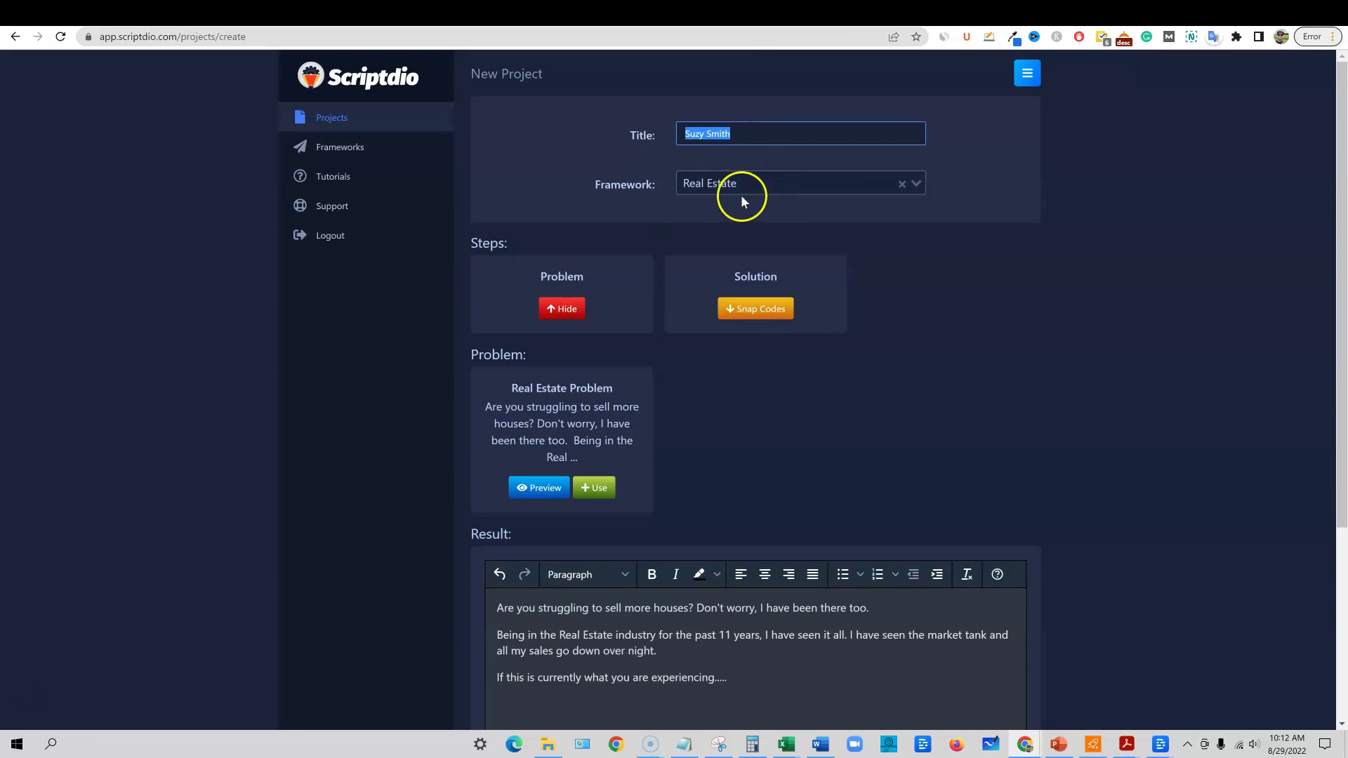
{"action": "left_click", "coordinate": [1002, 187]}
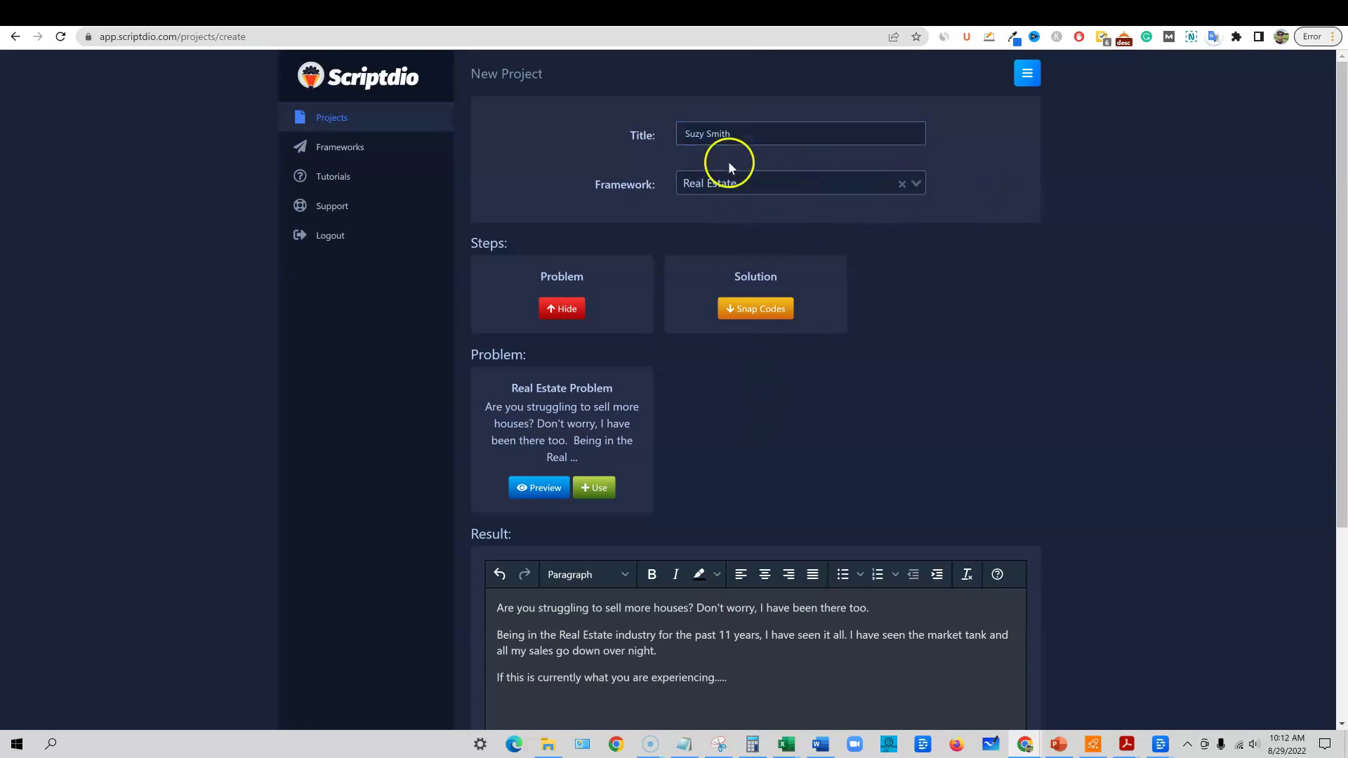
Review the filled Result, then leave the unsaved project for the Frameworks list.
{"action": "scroll", "coordinate": [784, 535], "scroll_direction": "down", "scroll_amount": 1}
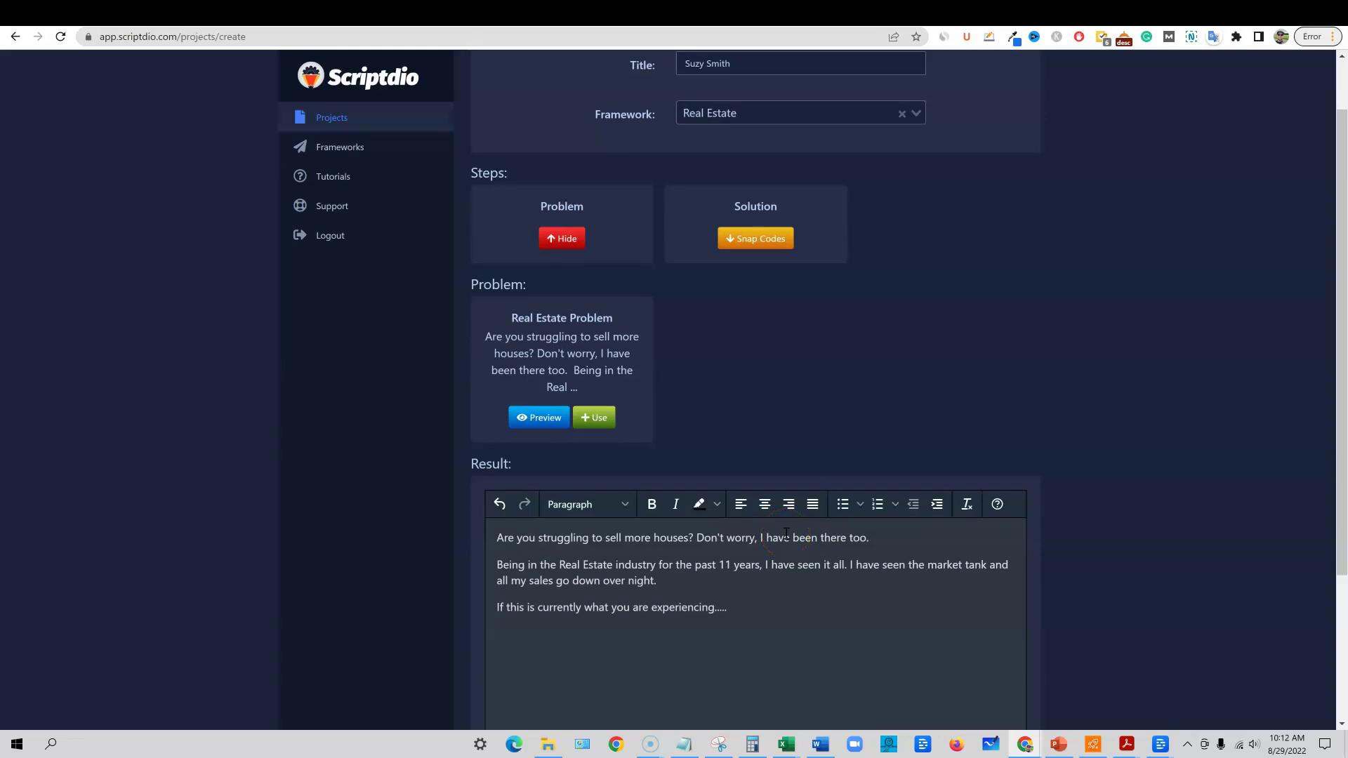
{"action": "scroll", "coordinate": [773, 514], "scroll_direction": "down", "scroll_amount": 4}
{"action": "scroll", "coordinate": [775, 568], "scroll_direction": "up", "scroll_amount": 4}
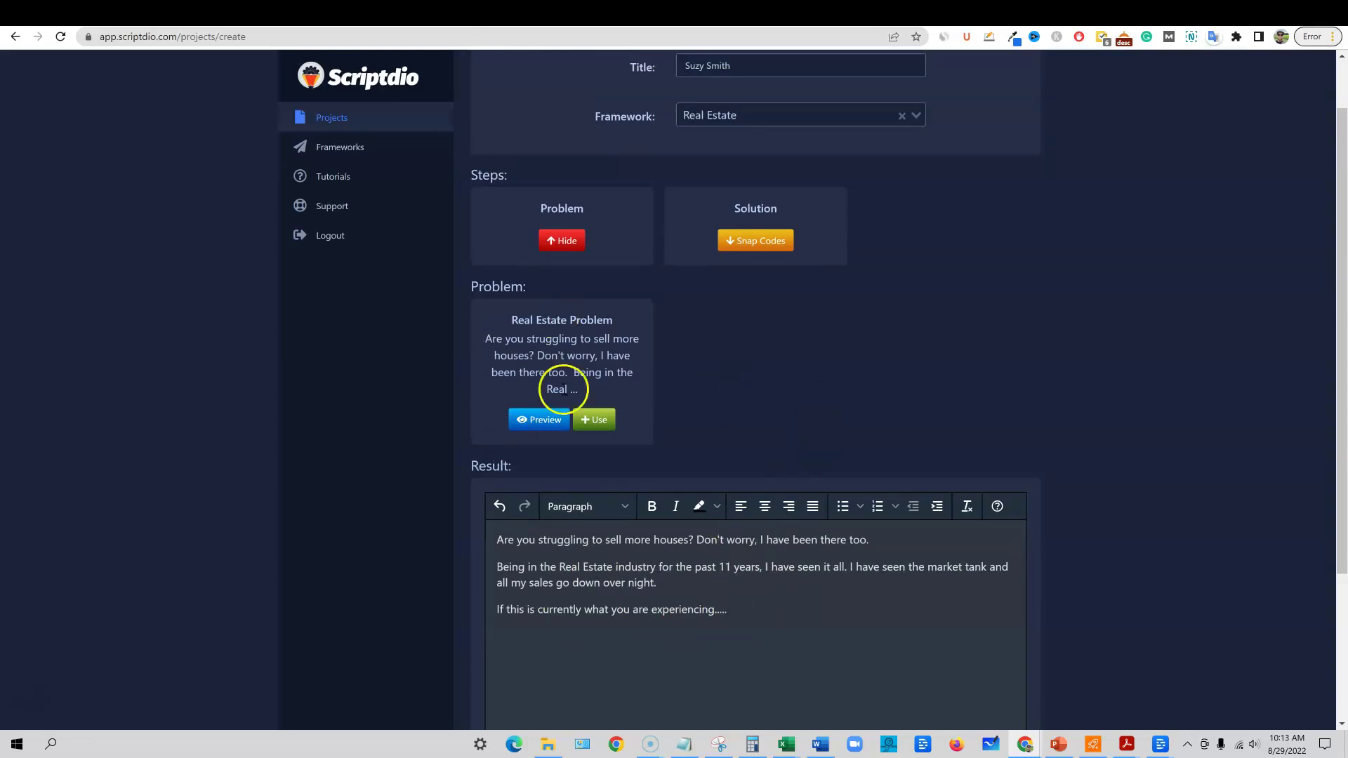
{"action": "scroll", "coordinate": [748, 358], "scroll_direction": "up", "scroll_amount": 1}
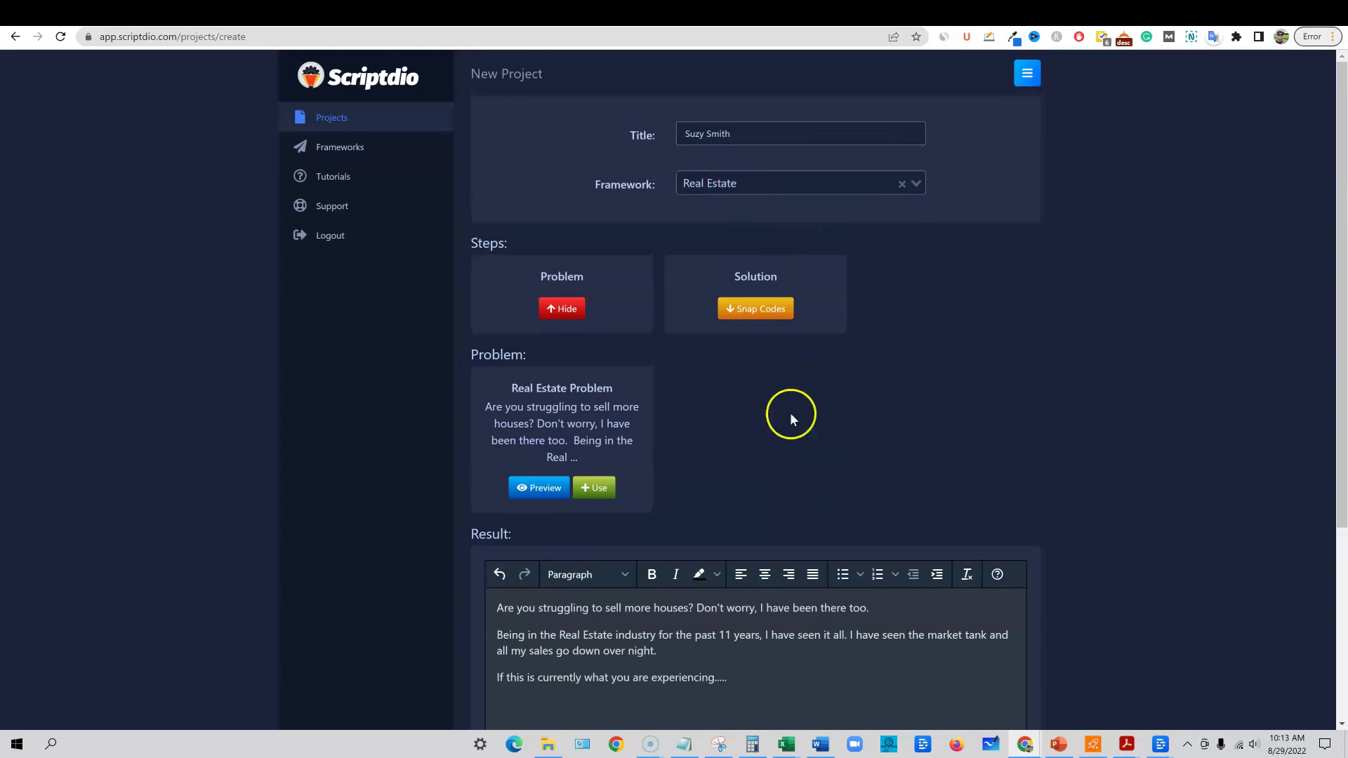
{"action": "scroll", "coordinate": [790, 411], "scroll_direction": "down", "scroll_amount": 3}
{"action": "scroll", "coordinate": [713, 506], "scroll_direction": "up", "scroll_amount": 3}
{"action": "scroll", "coordinate": [780, 571], "scroll_direction": "down", "scroll_amount": 3}
{"action": "scroll", "coordinate": [703, 593], "scroll_direction": "up", "scroll_amount": 3}
{"action": "left_click", "coordinate": [334, 146]}
{"action": "key", "text": "Return"}
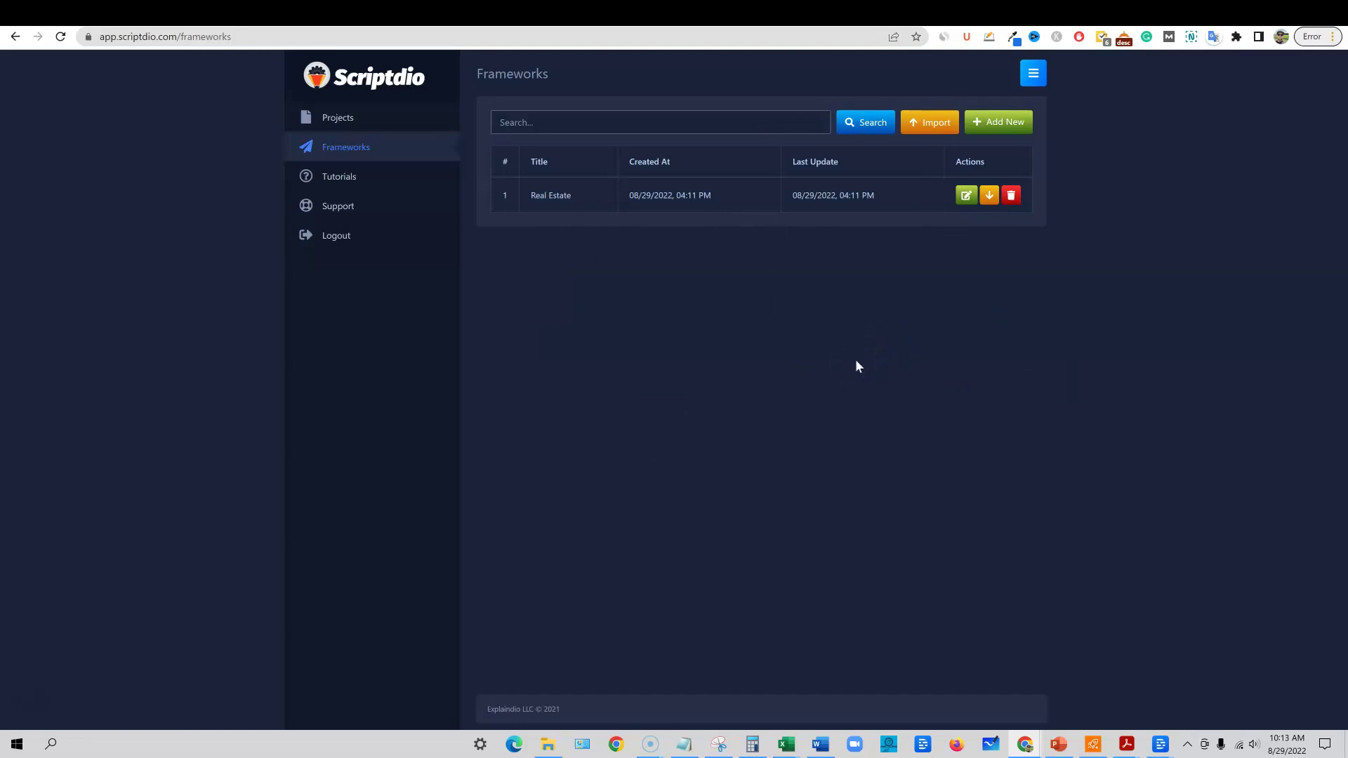
Scroll through the Scriptdio bonus offers on the BonusCrate page.
{"action": "left_click", "coordinate": [1098, 11]}
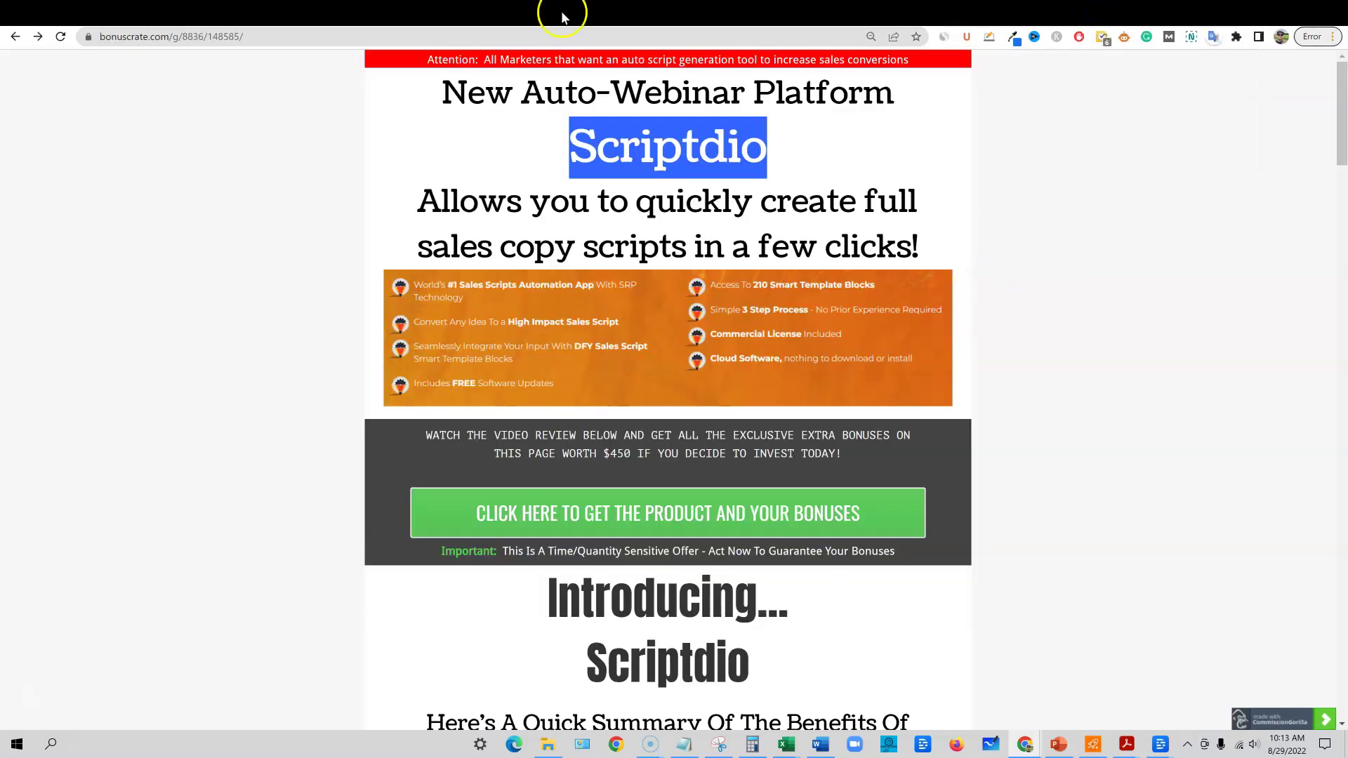
{"action": "scroll", "coordinate": [716, 391], "scroll_direction": "down", "scroll_amount": 13}
{"action": "scroll", "coordinate": [776, 352], "scroll_direction": "down", "scroll_amount": 20}
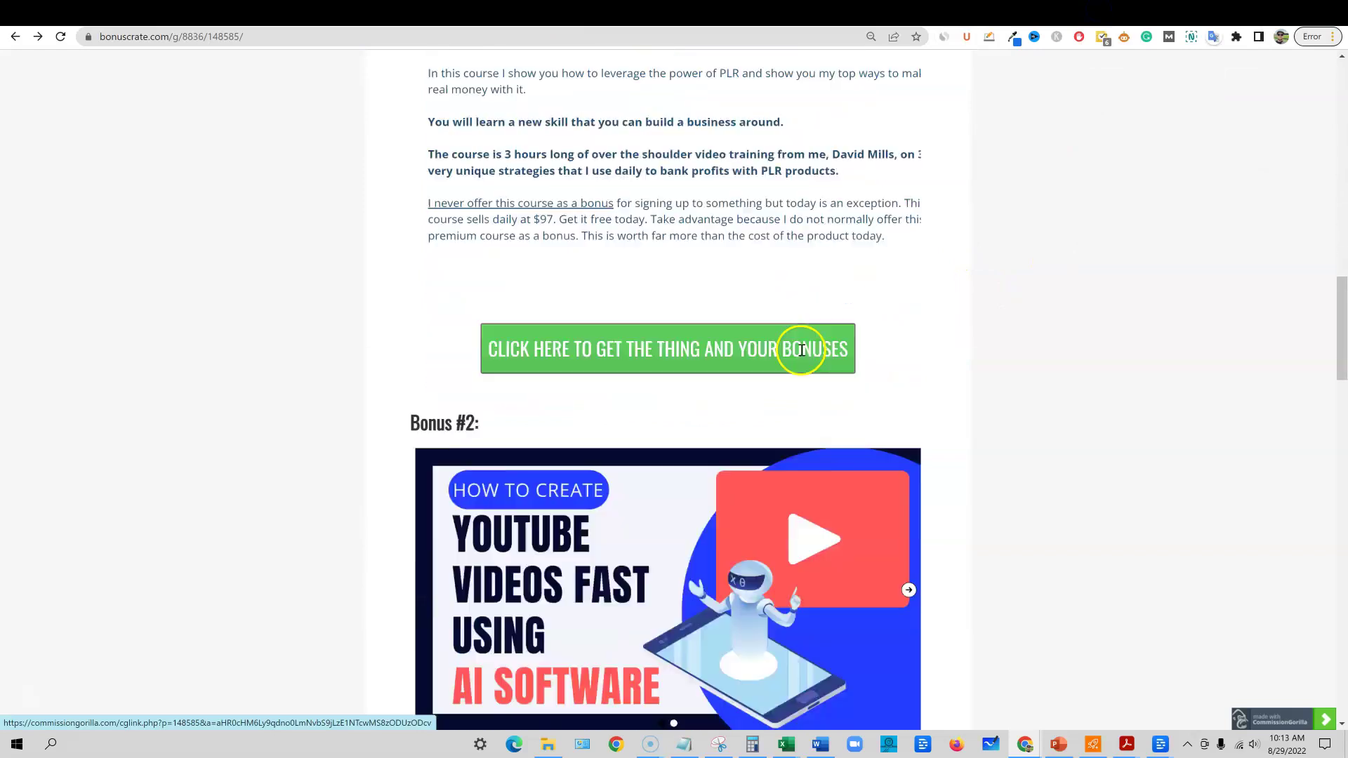
{"action": "scroll", "coordinate": [798, 469], "scroll_direction": "up", "scroll_amount": 5}
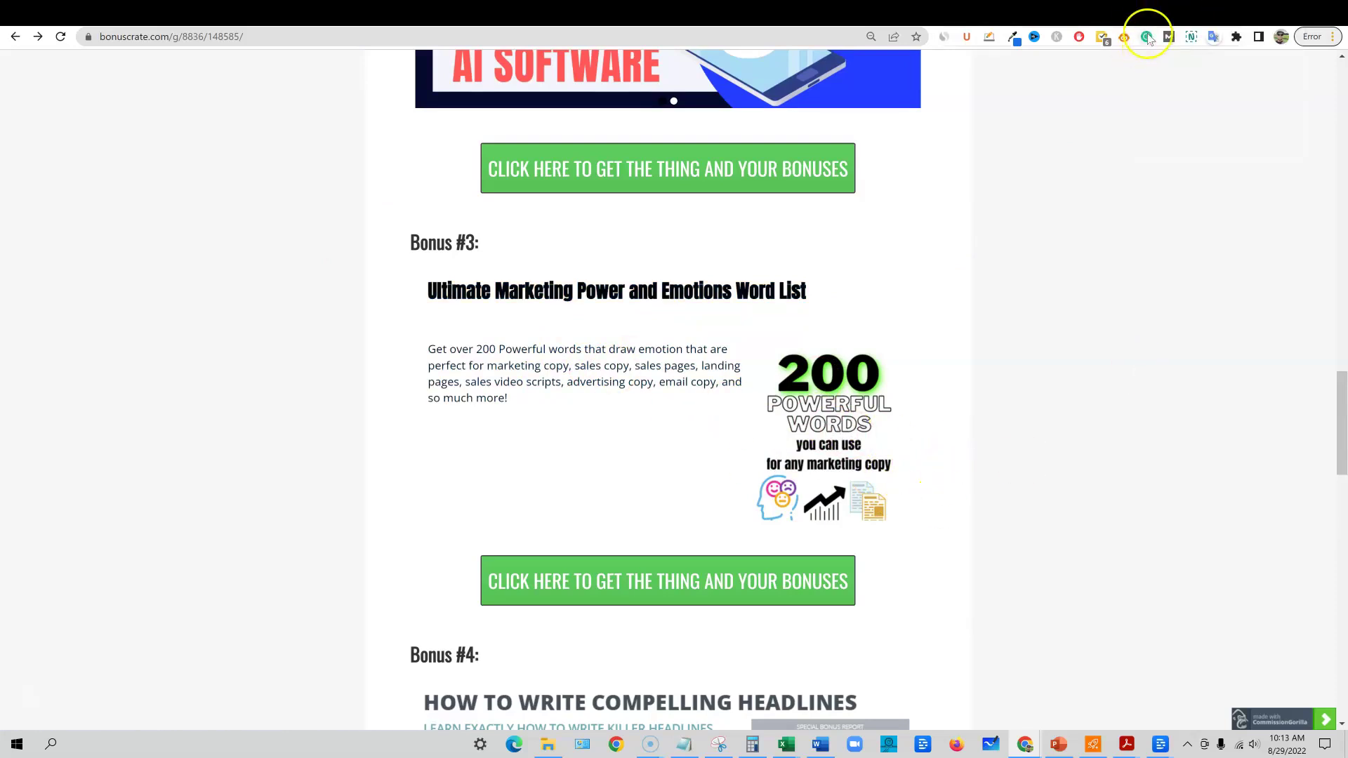
{"action": "scroll", "coordinate": [909, 280], "scroll_direction": "down", "scroll_amount": 9}
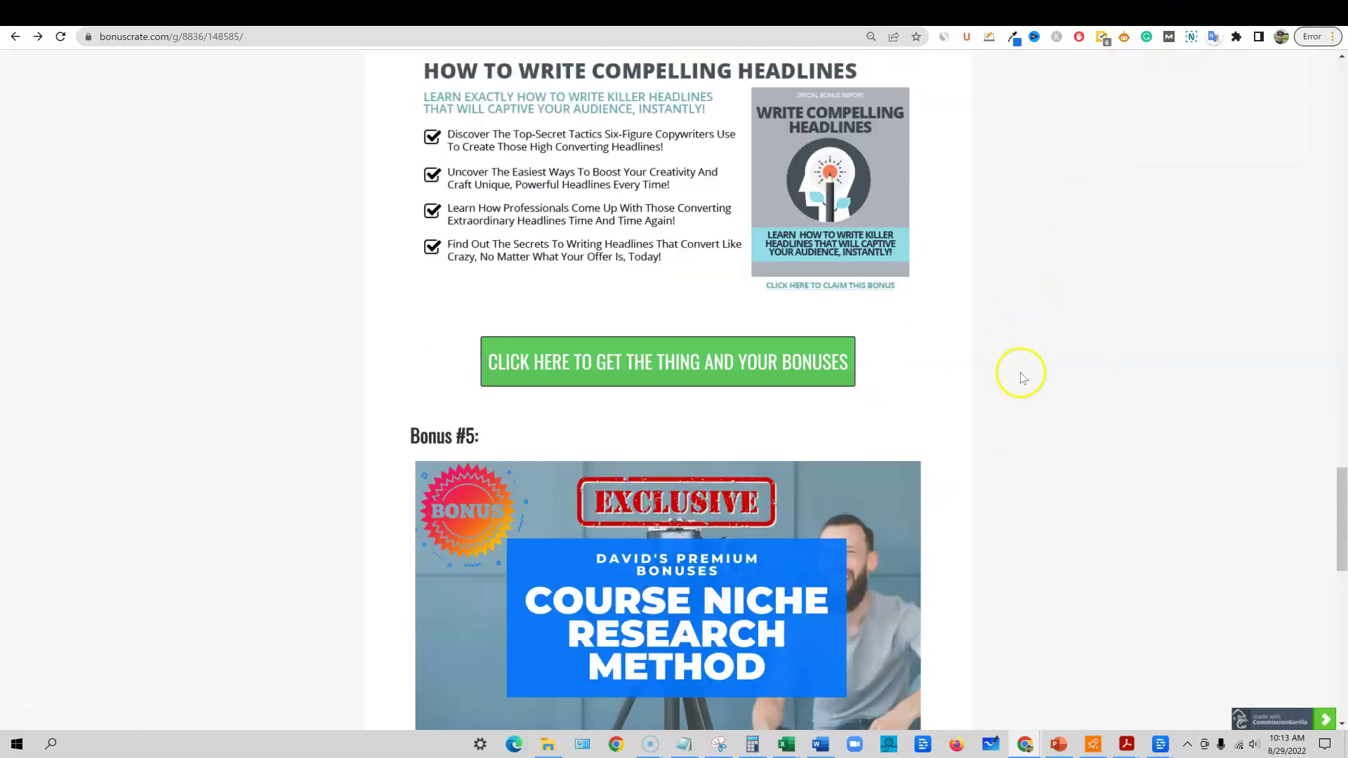
{"action": "scroll", "coordinate": [901, 358], "scroll_direction": "up", "scroll_amount": 2}
{"action": "scroll", "coordinate": [983, 463], "scroll_direction": "down", "scroll_amount": 6}
{"action": "scroll", "coordinate": [1004, 468], "scroll_direction": "up", "scroll_amount": 15}
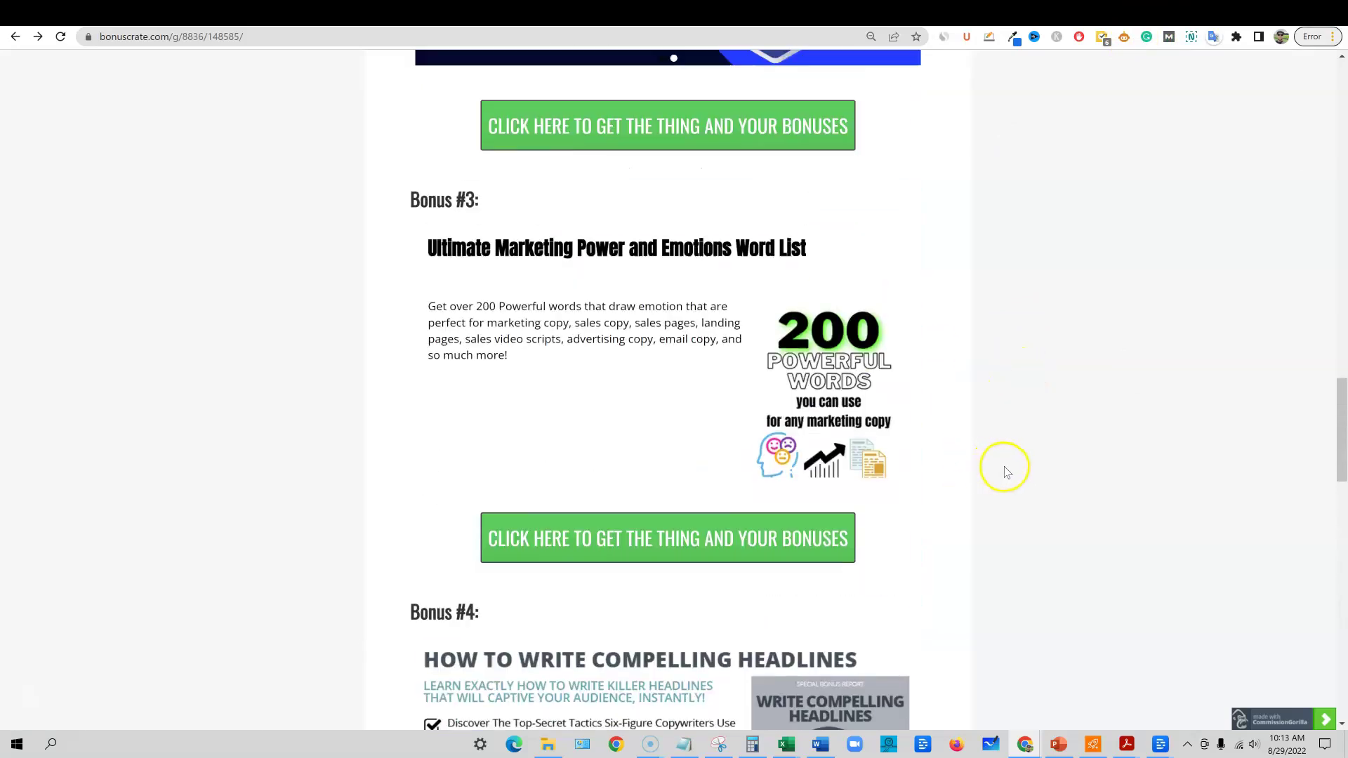
{"action": "scroll", "coordinate": [1006, 470], "scroll_direction": "up", "scroll_amount": 15}
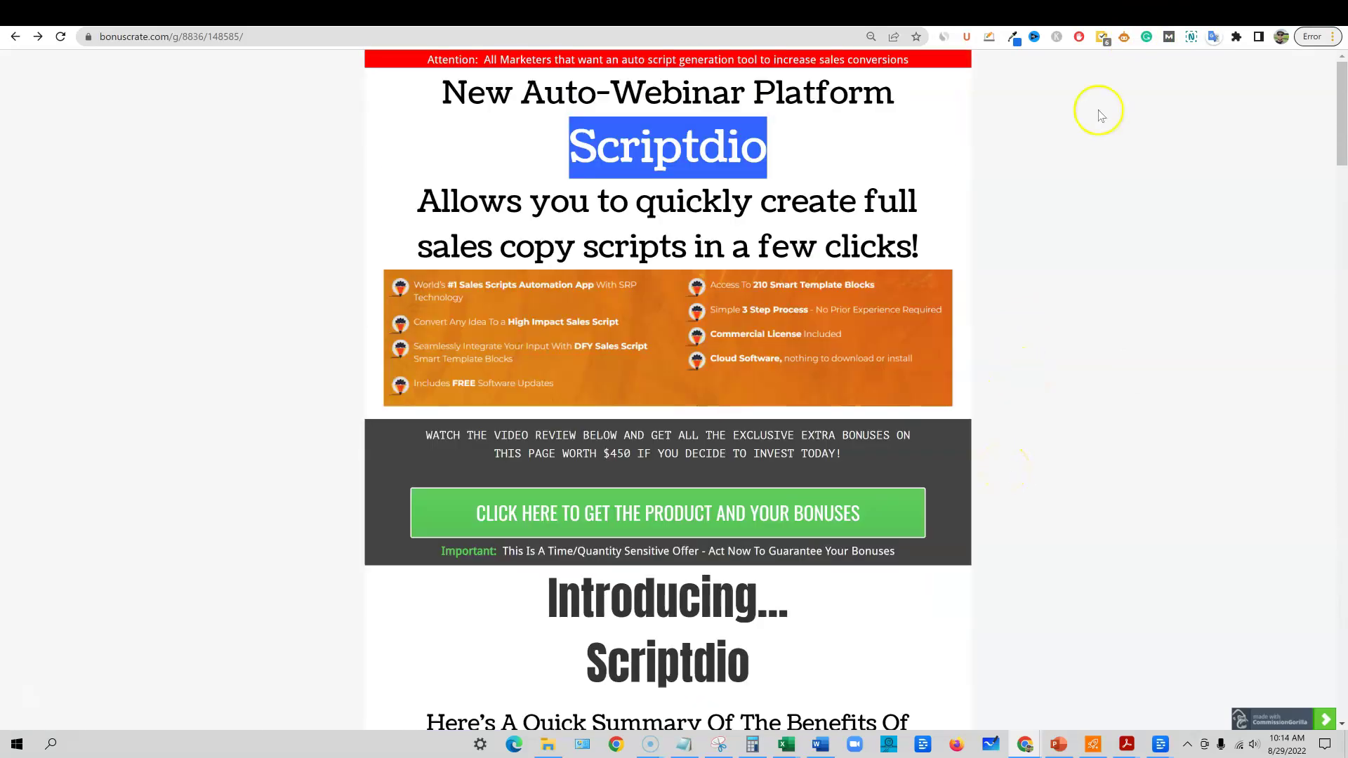
Show the Scriptdio sales page's Commercial offer at $24 one-time.
{"action": "left_click", "coordinate": [1074, 8]}
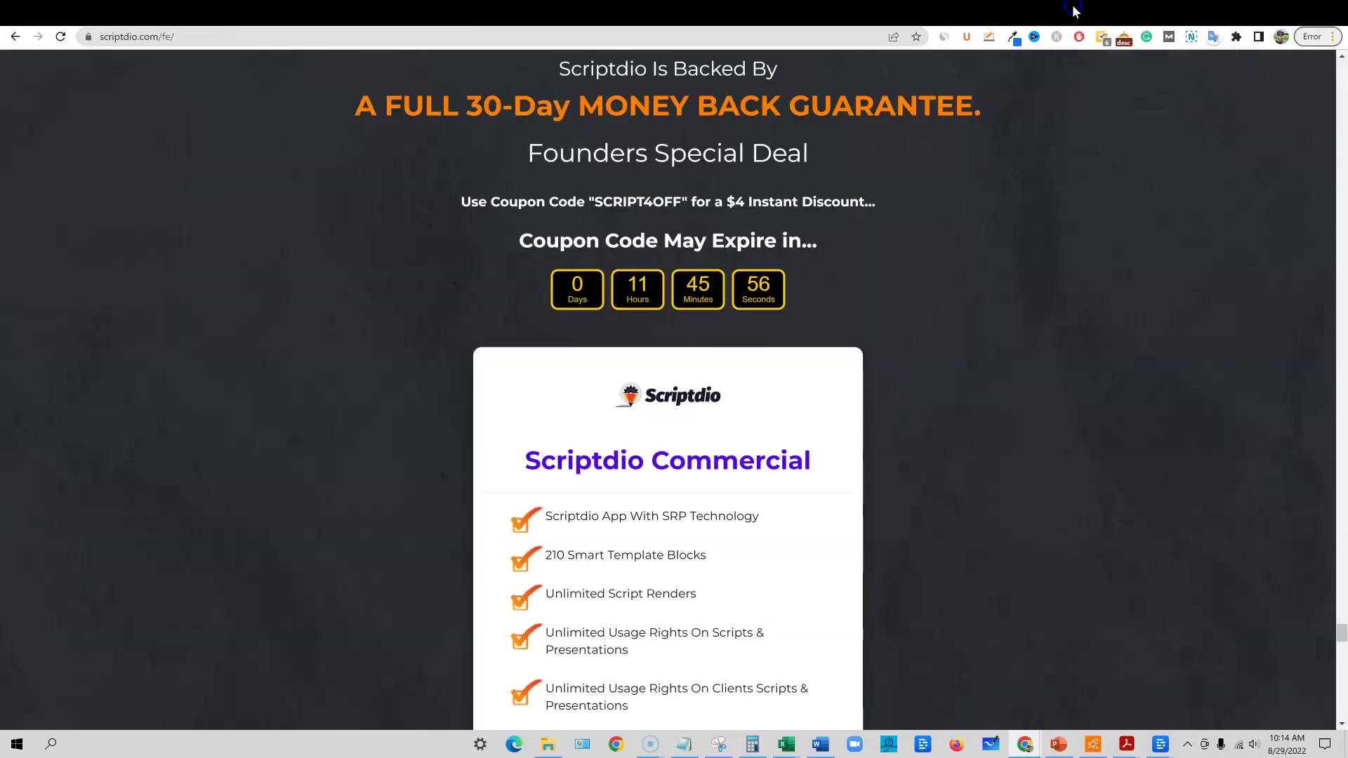
{"action": "scroll", "coordinate": [1074, 430], "scroll_direction": "up", "scroll_amount": 15}
{"action": "scroll", "coordinate": [1060, 434], "scroll_direction": "down", "scroll_amount": 9}
{"action": "scroll", "coordinate": [1060, 434], "scroll_direction": "up", "scroll_amount": 15}
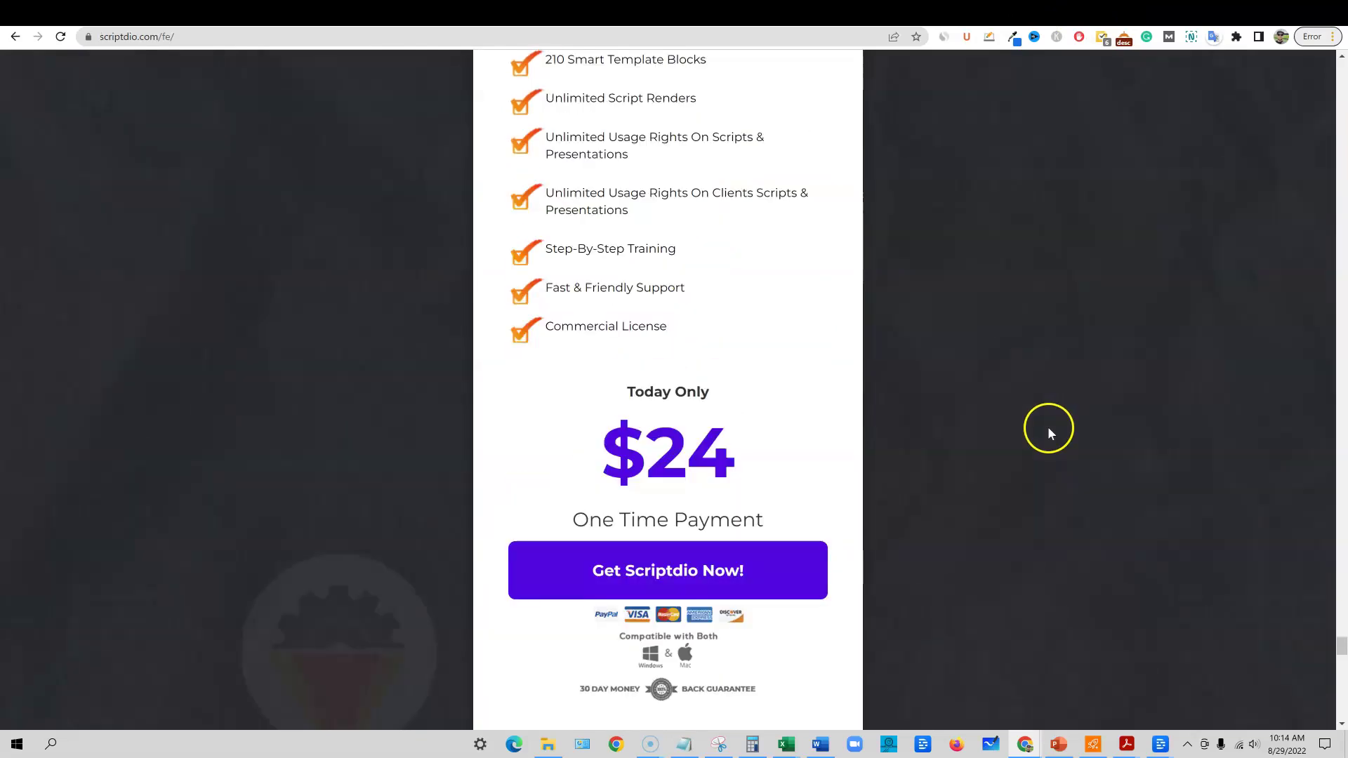